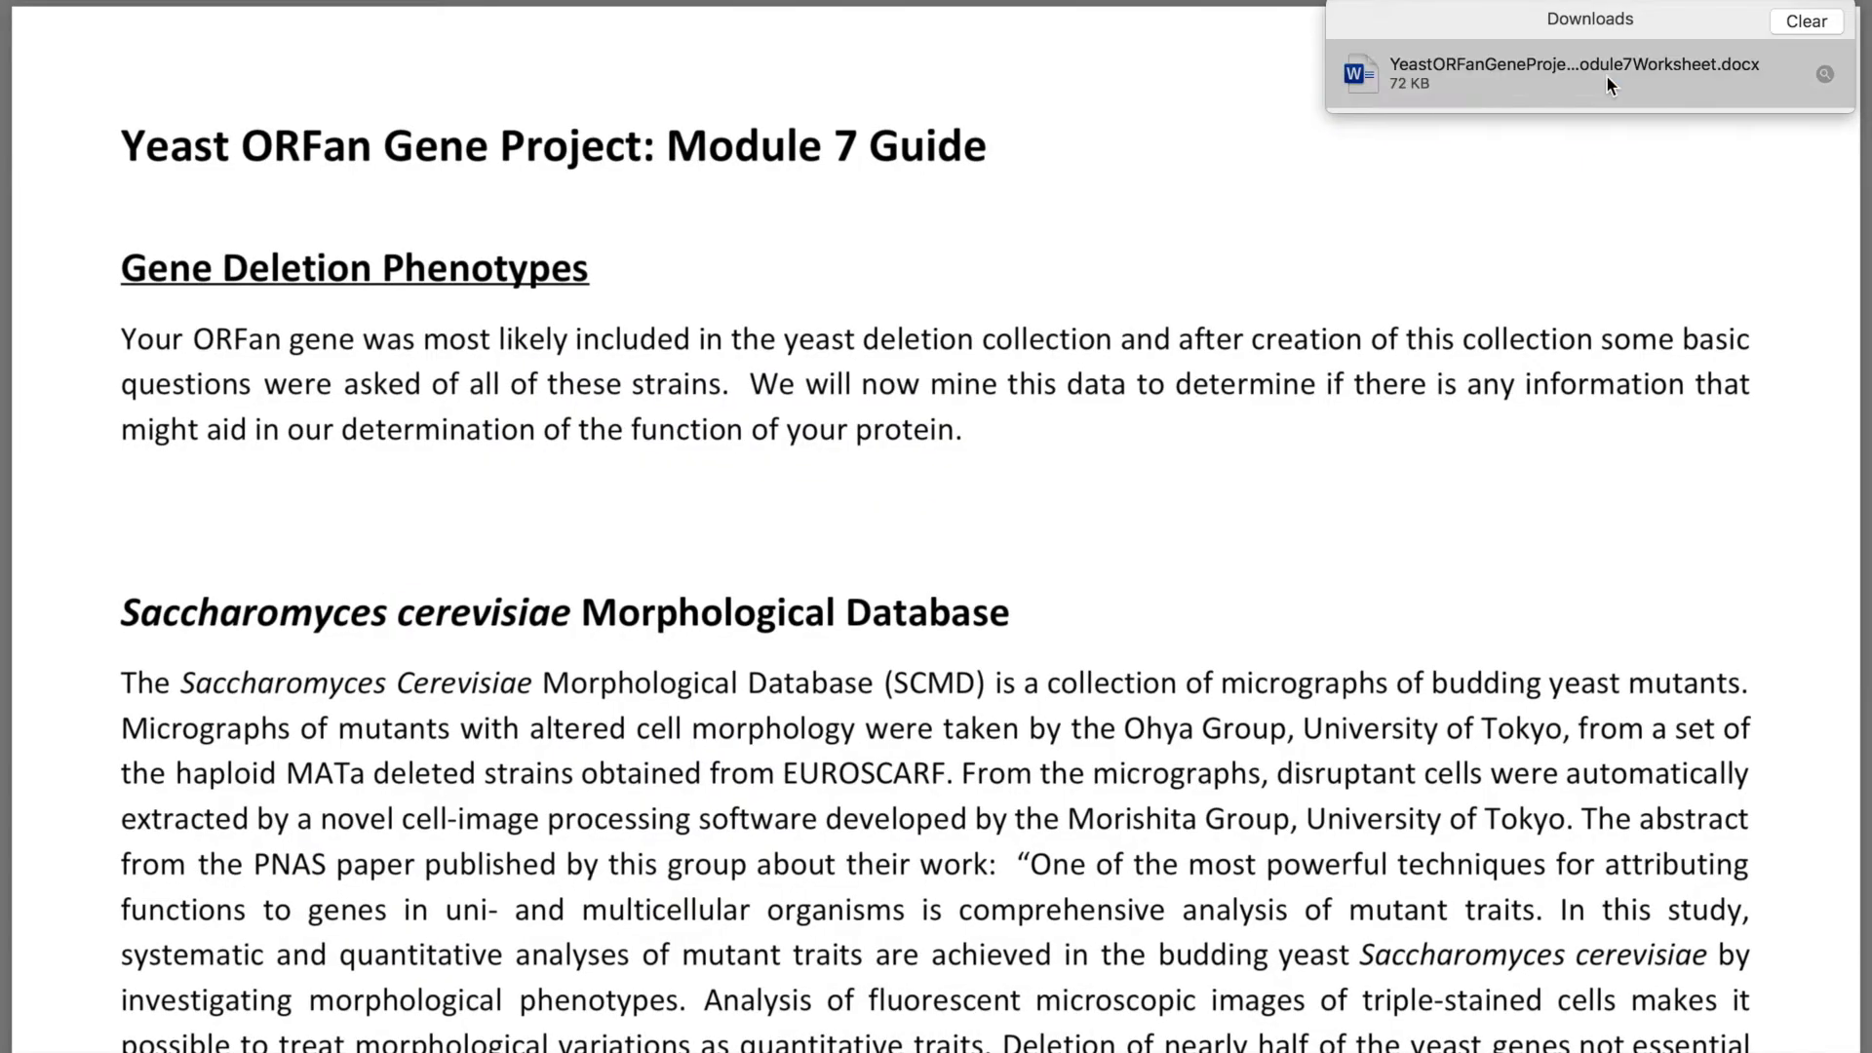
Open the downloaded Module 7 Worksheet in Word full-screen, then return to the Module 7 Guide.
double_click(1605, 74)
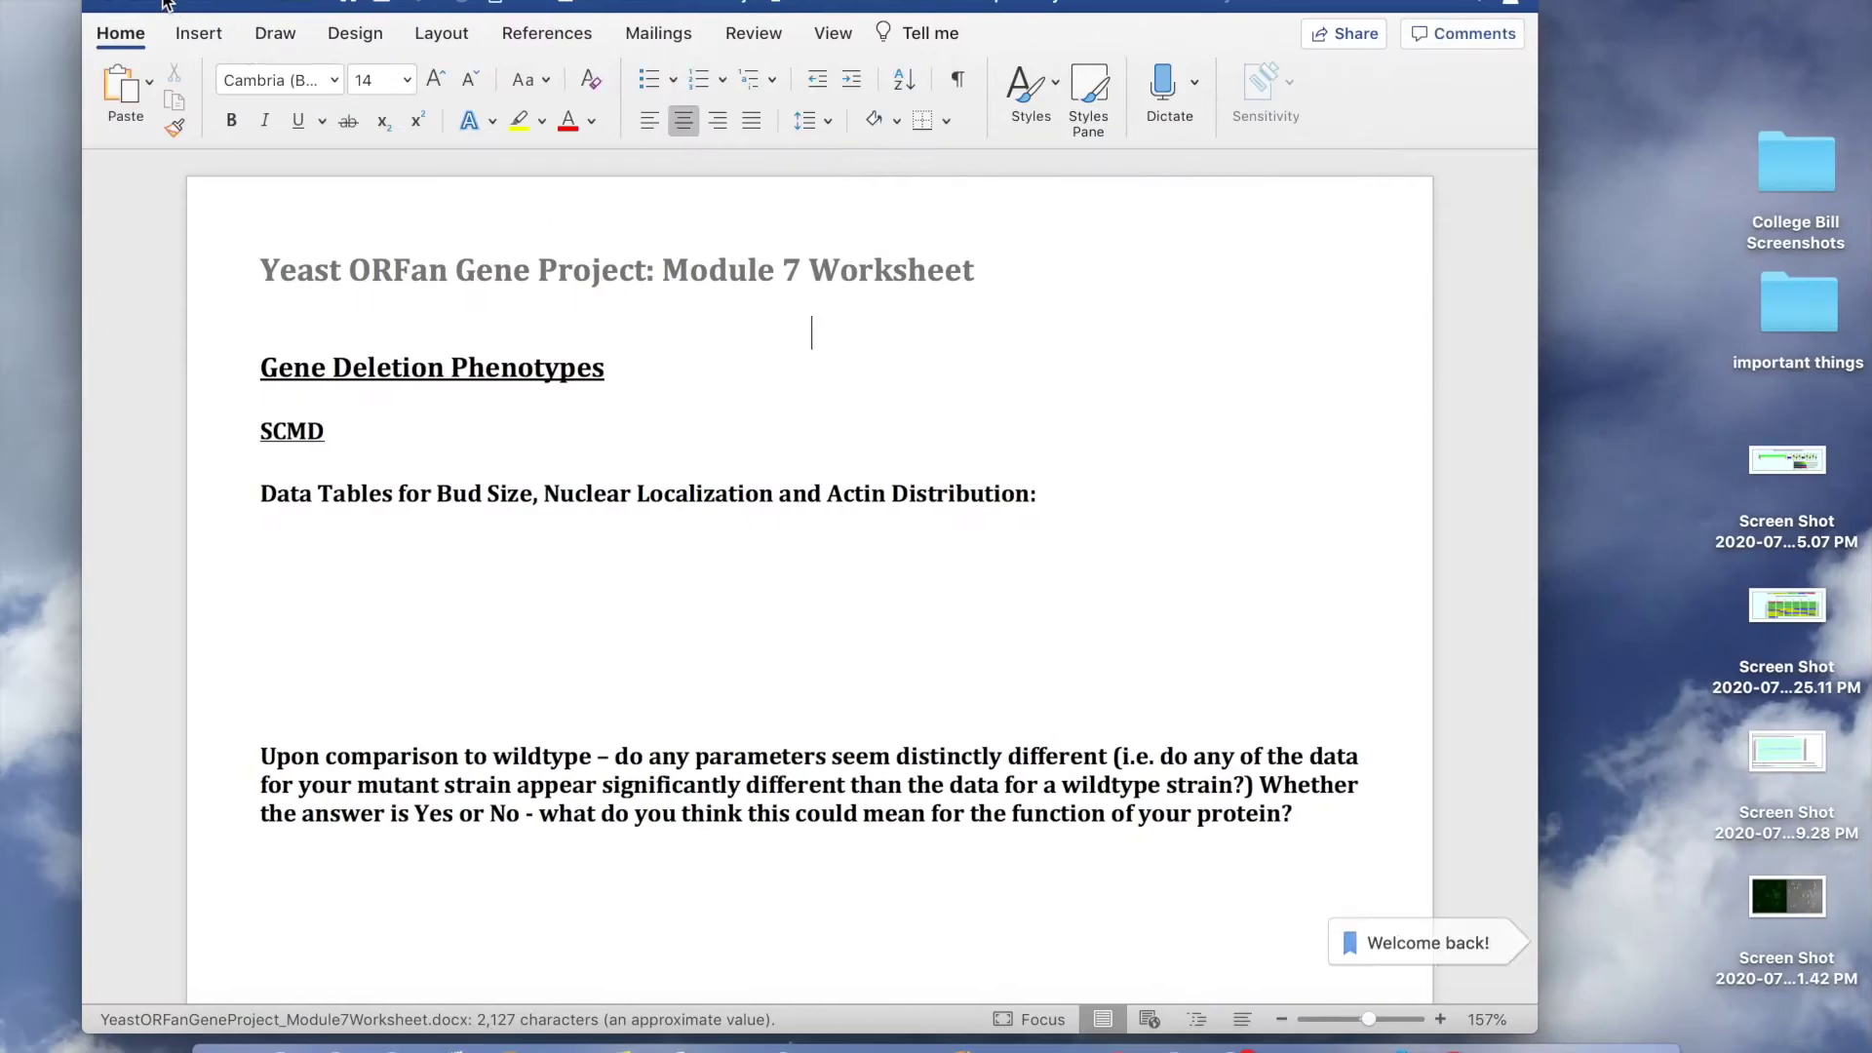
left_click(163, 4)
scroll(416, 527, "down", 5)
scroll(417, 527, "down", 6)
key("ctrl+Right")
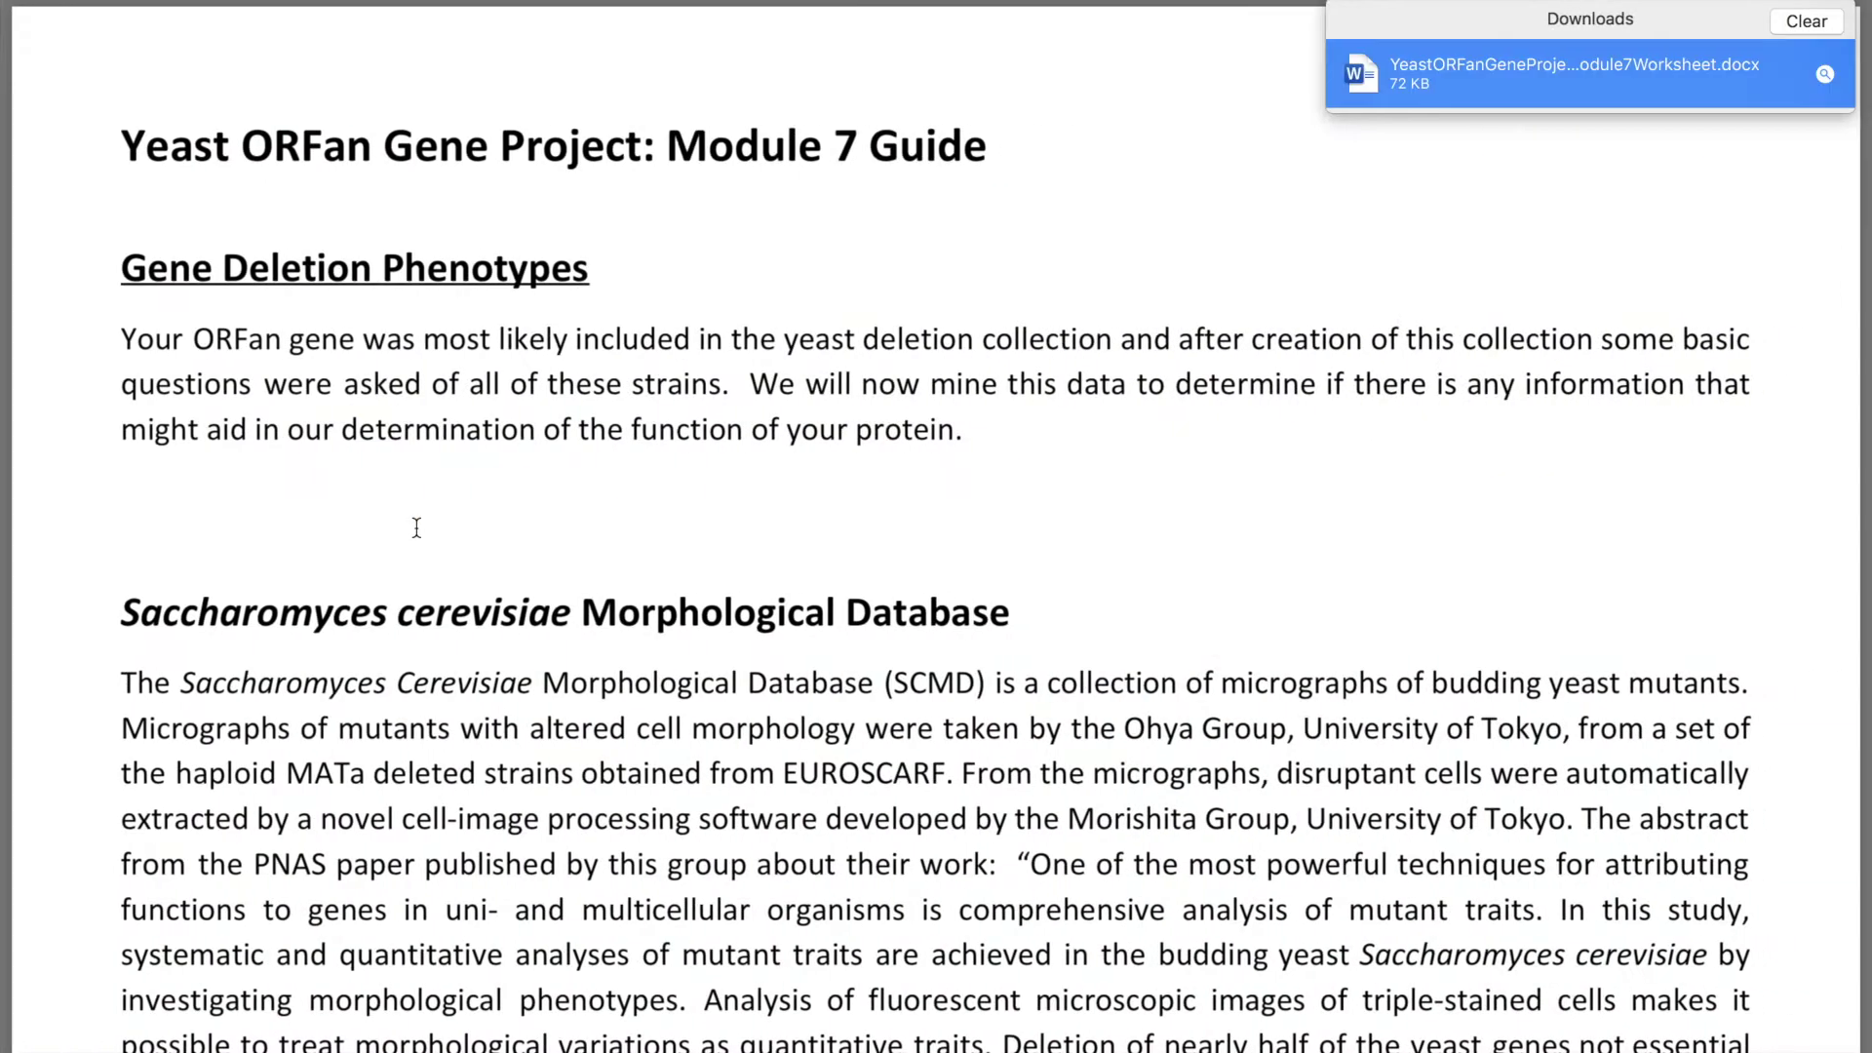
left_click(1746, 195)
scroll(974, 501, "down", 2)
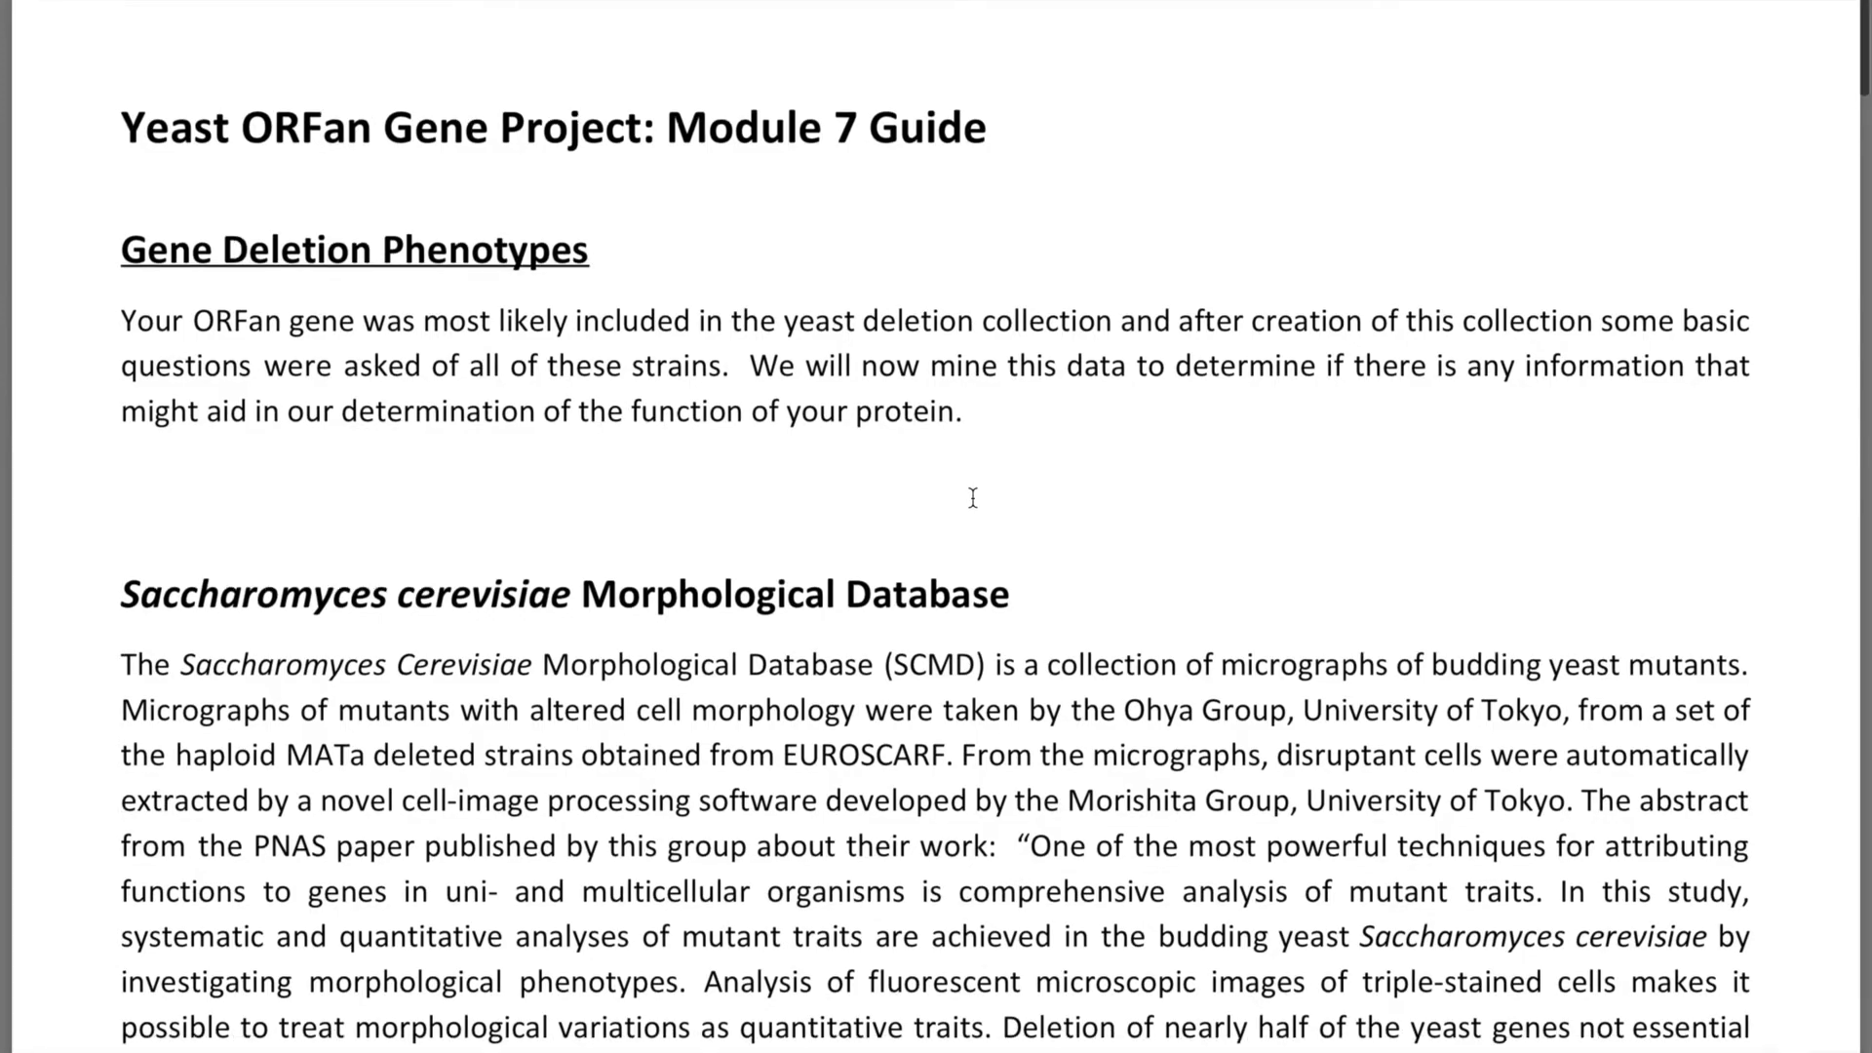
scroll(973, 498, "down", 20)
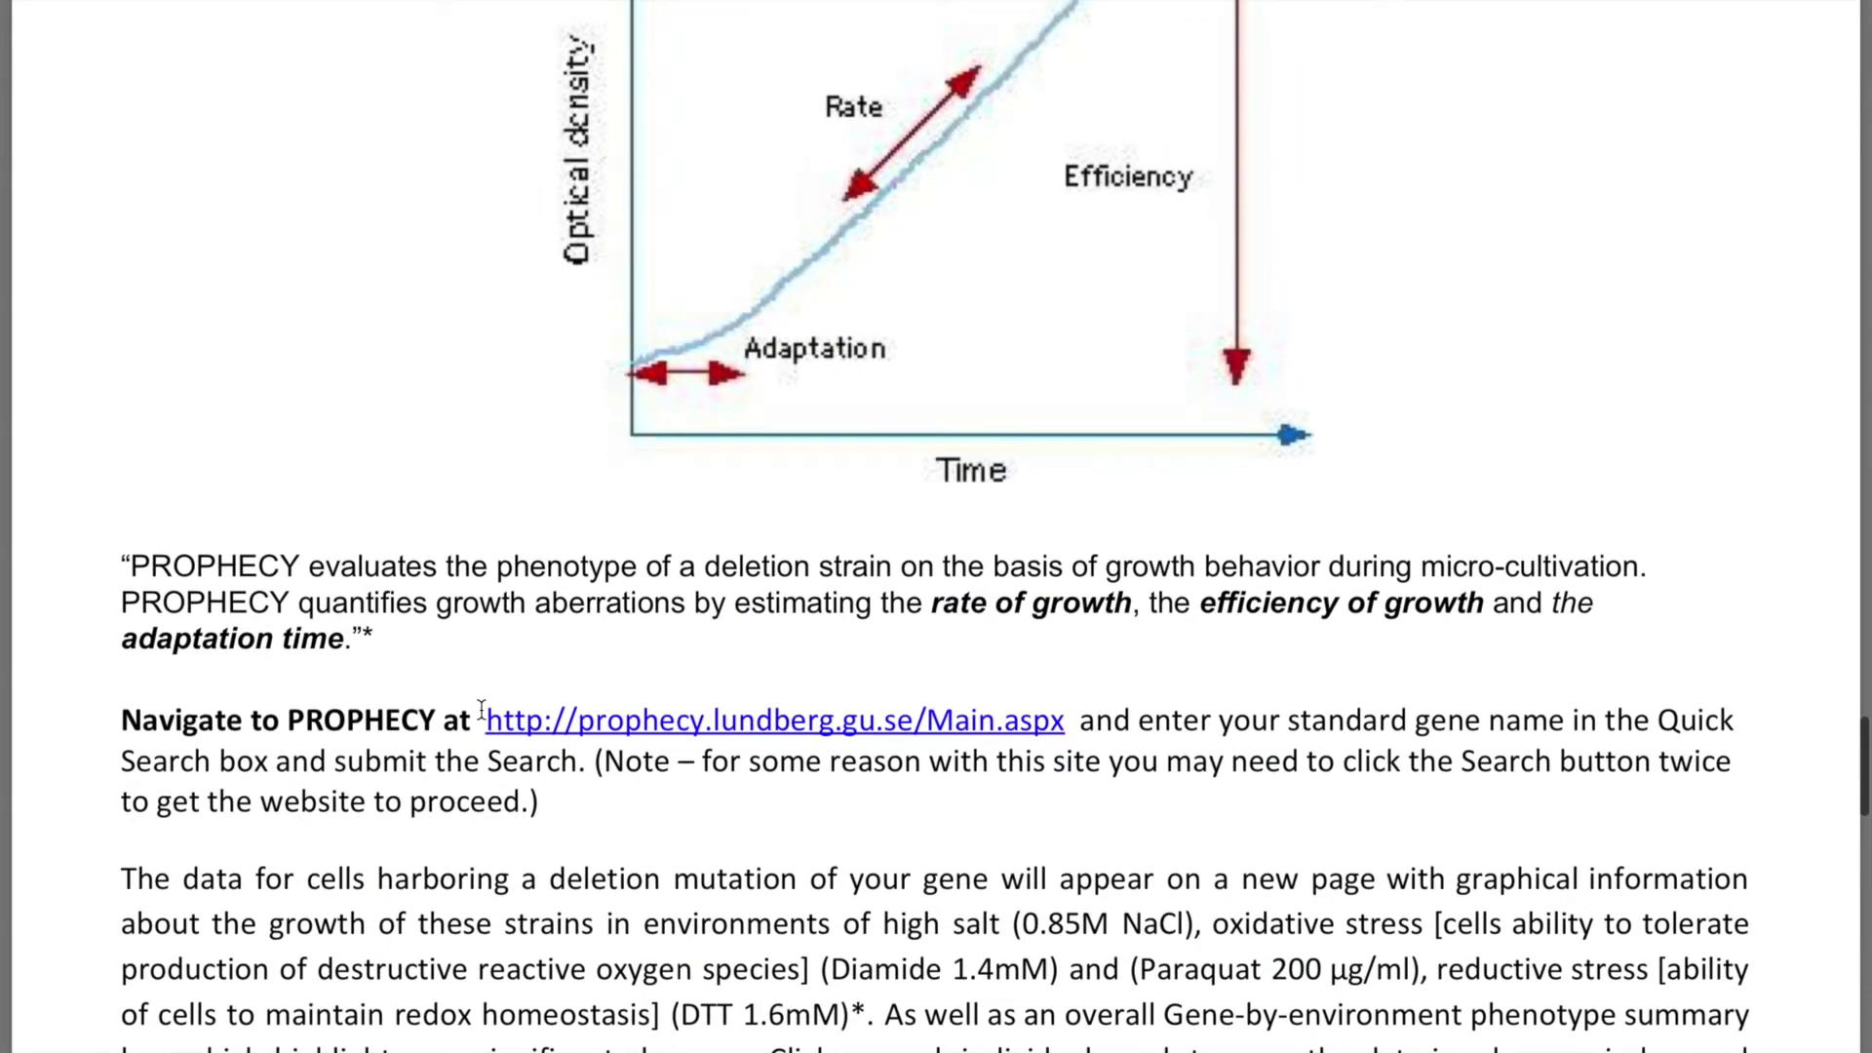
left_click_drag(479, 716, 1053, 713)
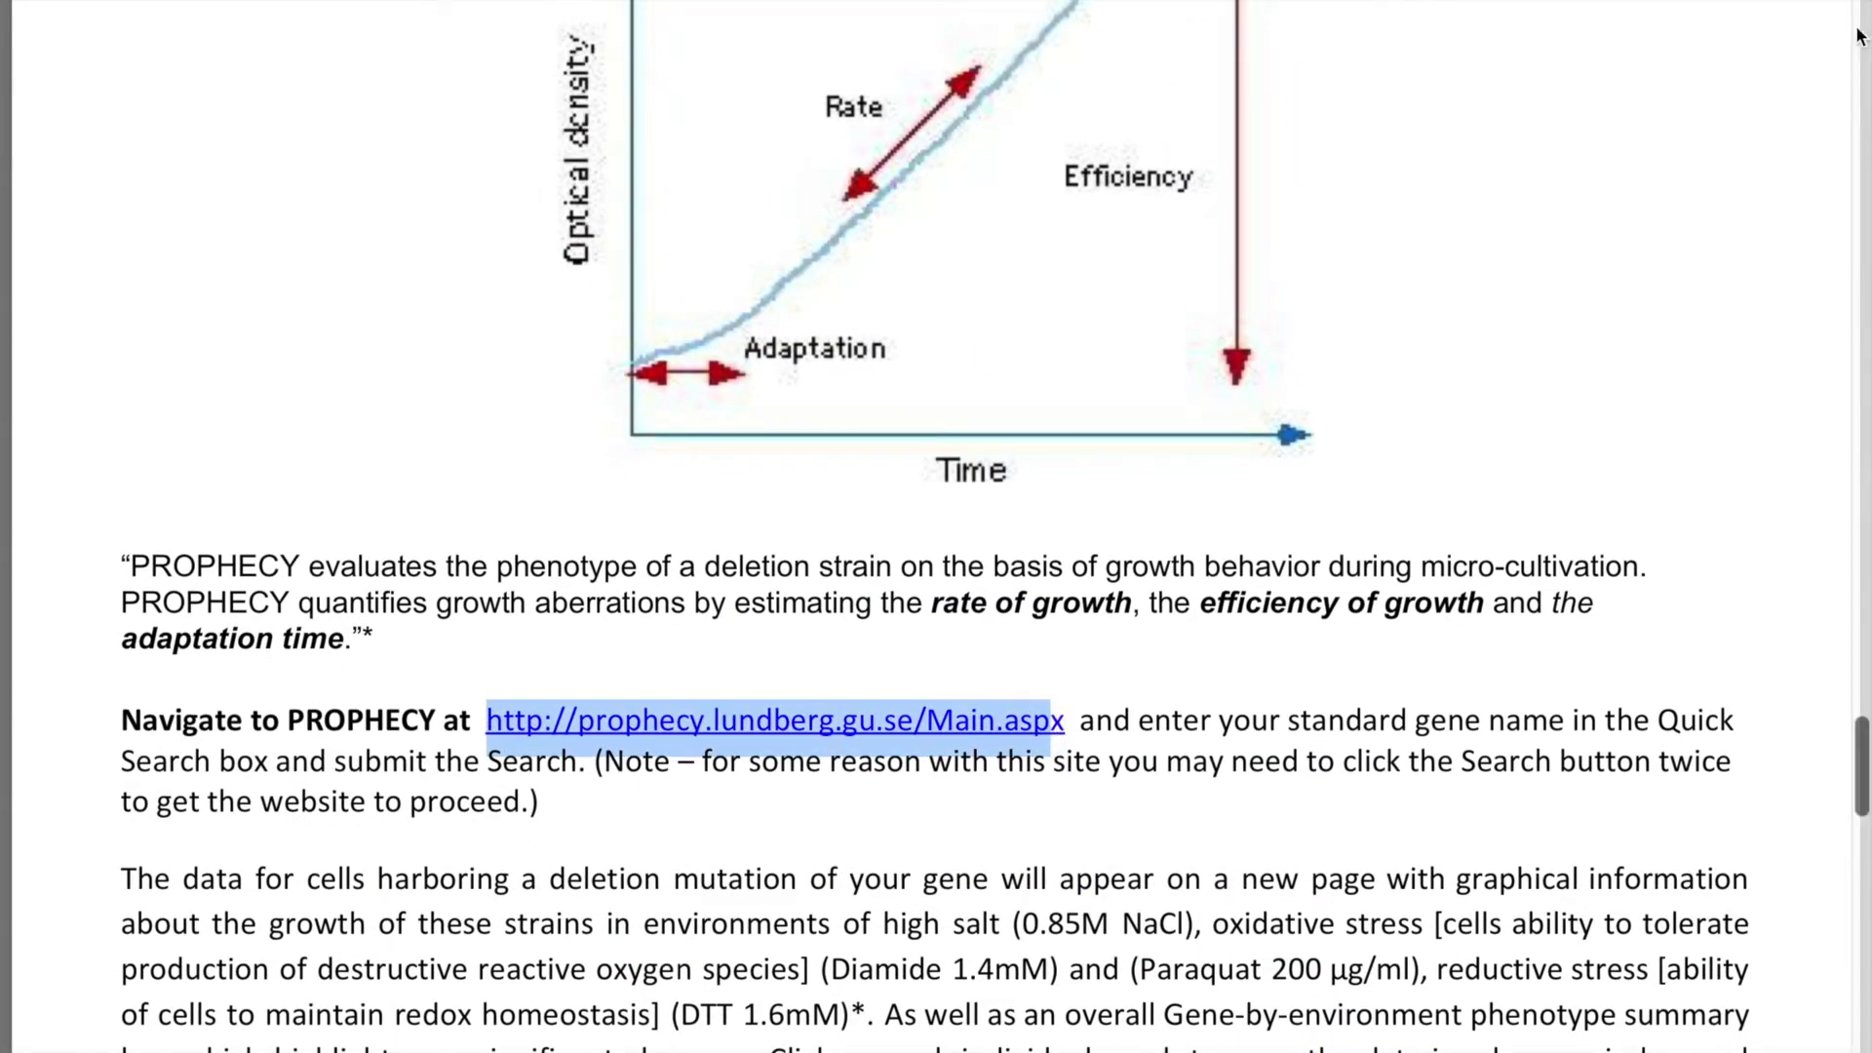
Load PROPHECY in a new tab, search MEC1 and open its Control growth-curve plot.
key("super+t")
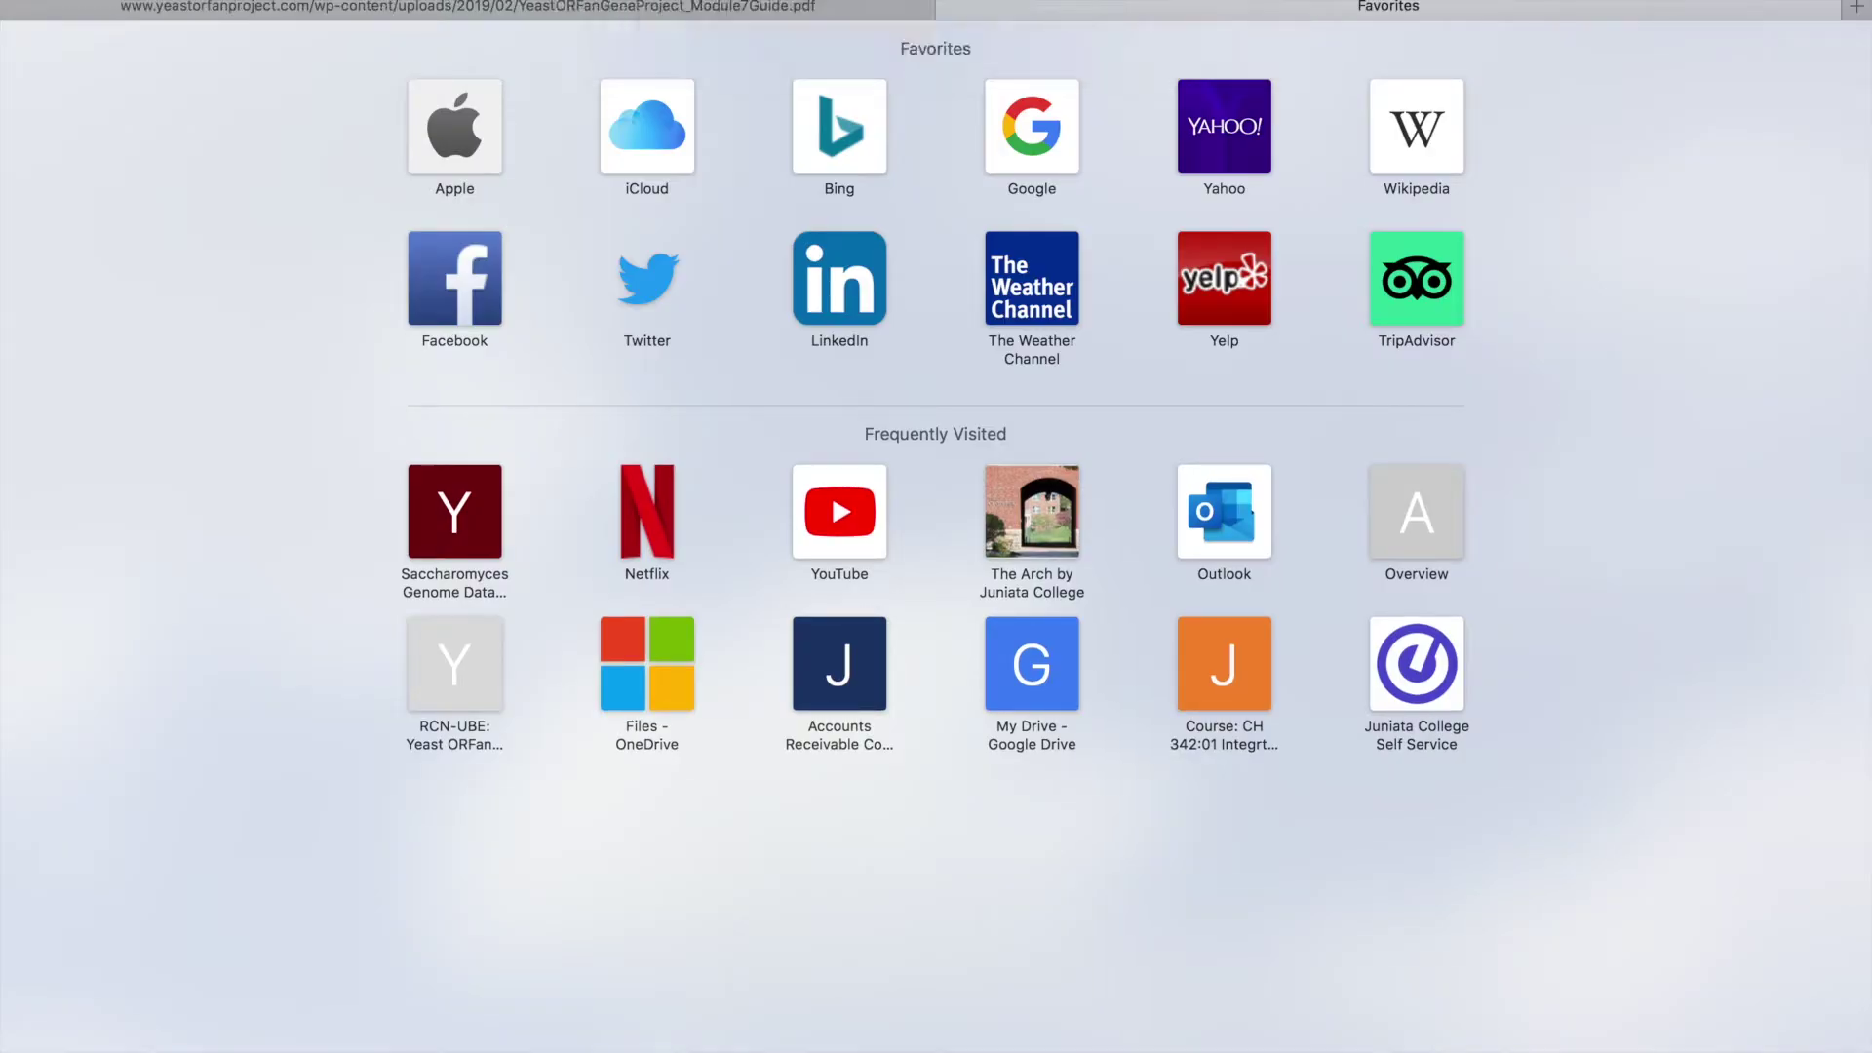
type("MEC1")
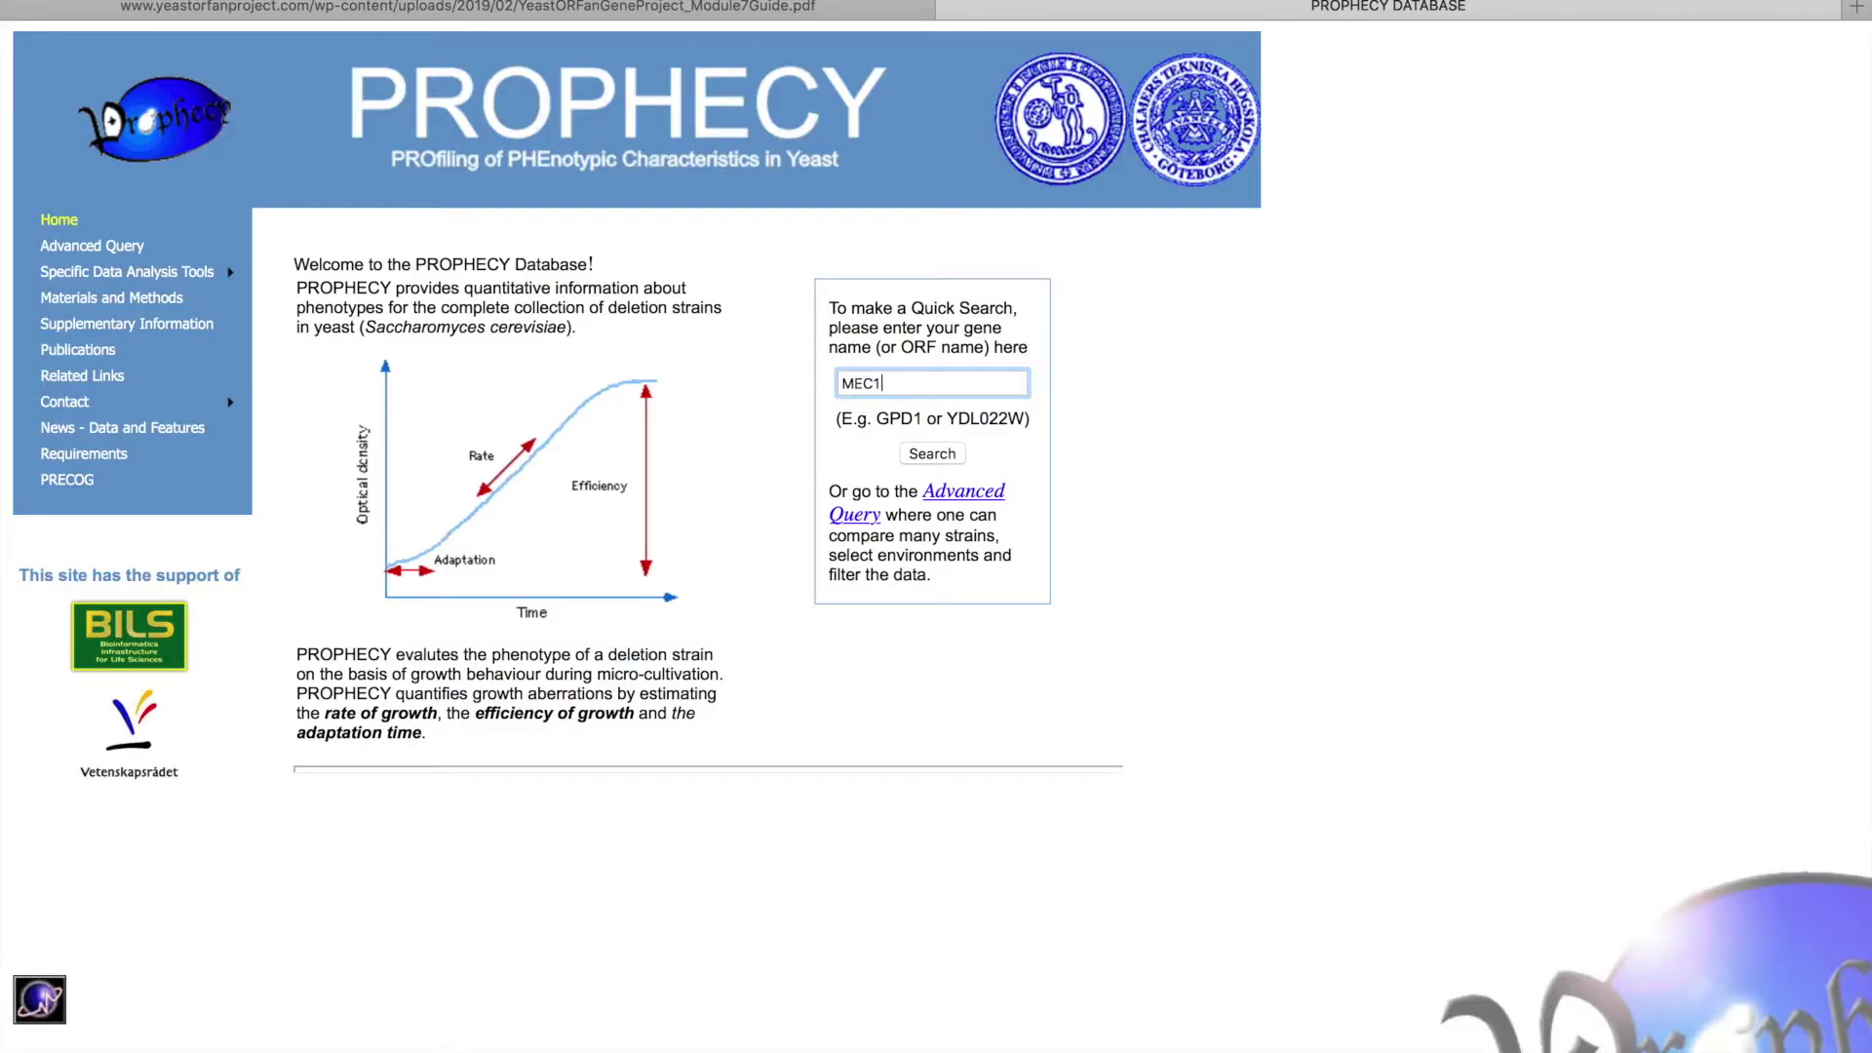
key("Return")
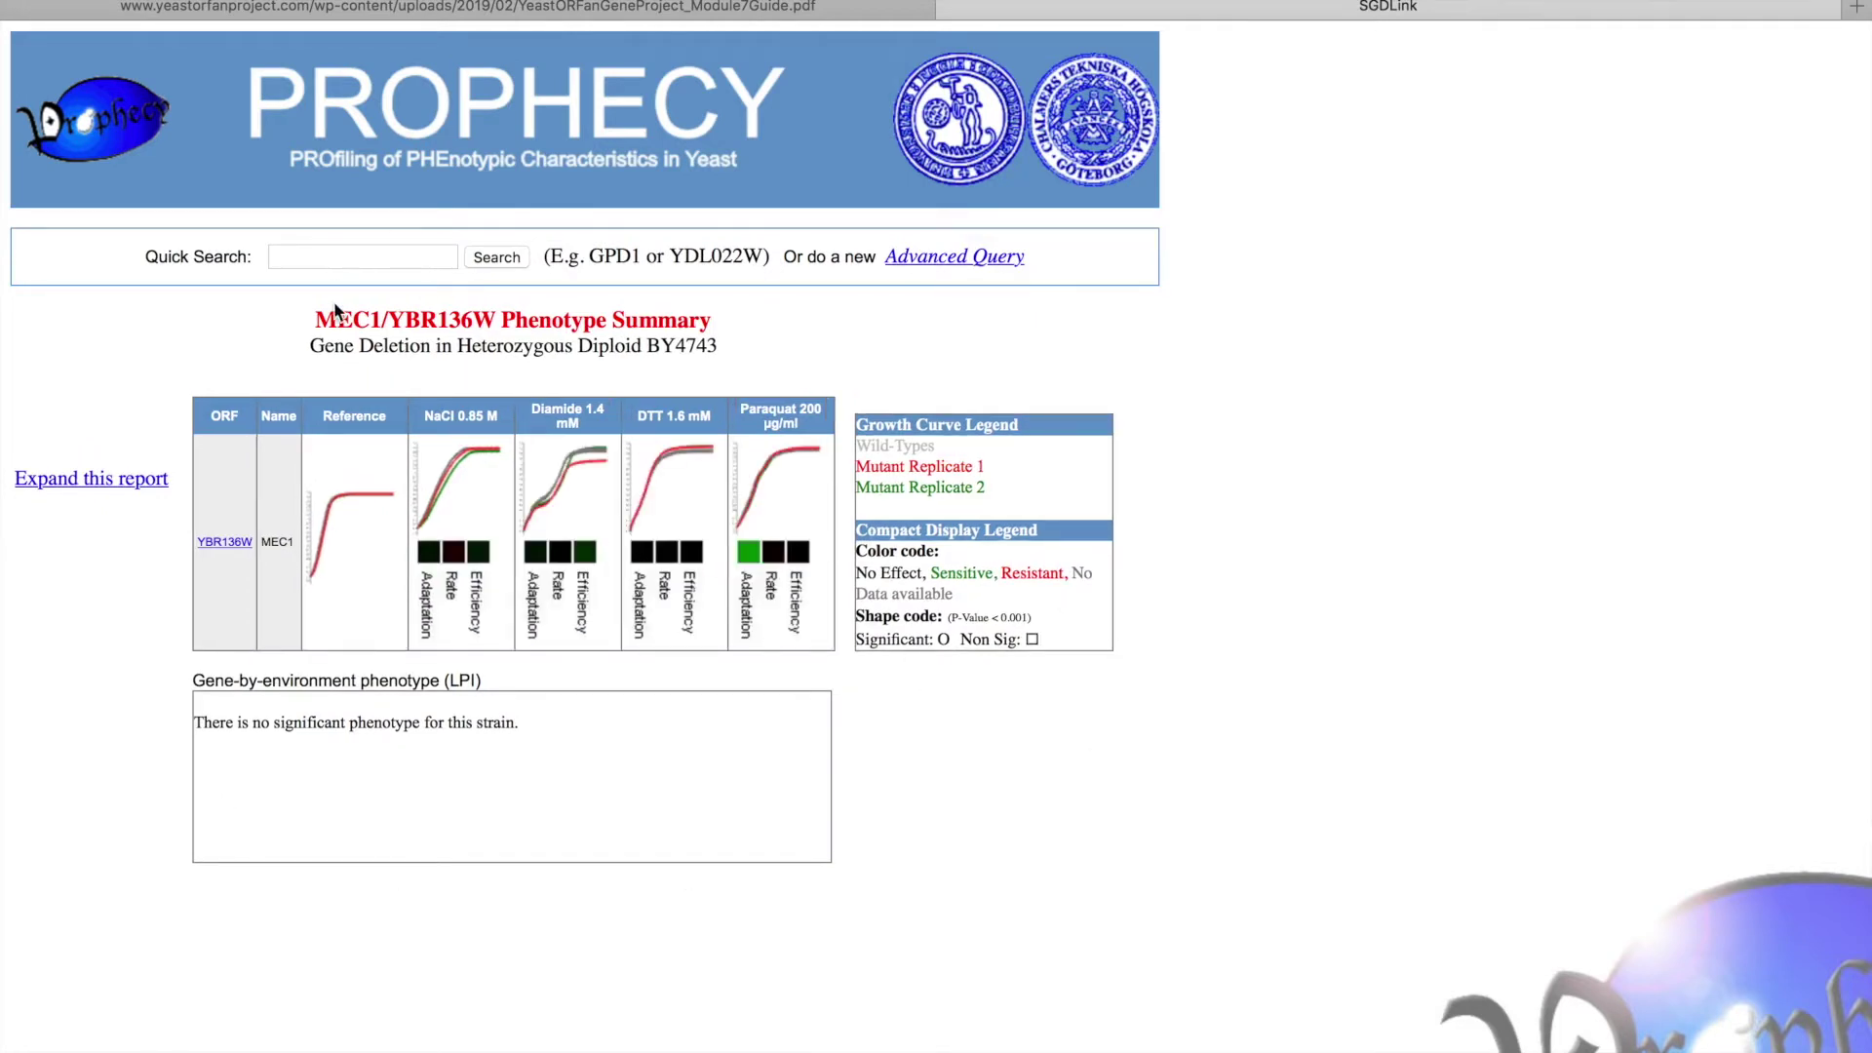
left_click(318, 520)
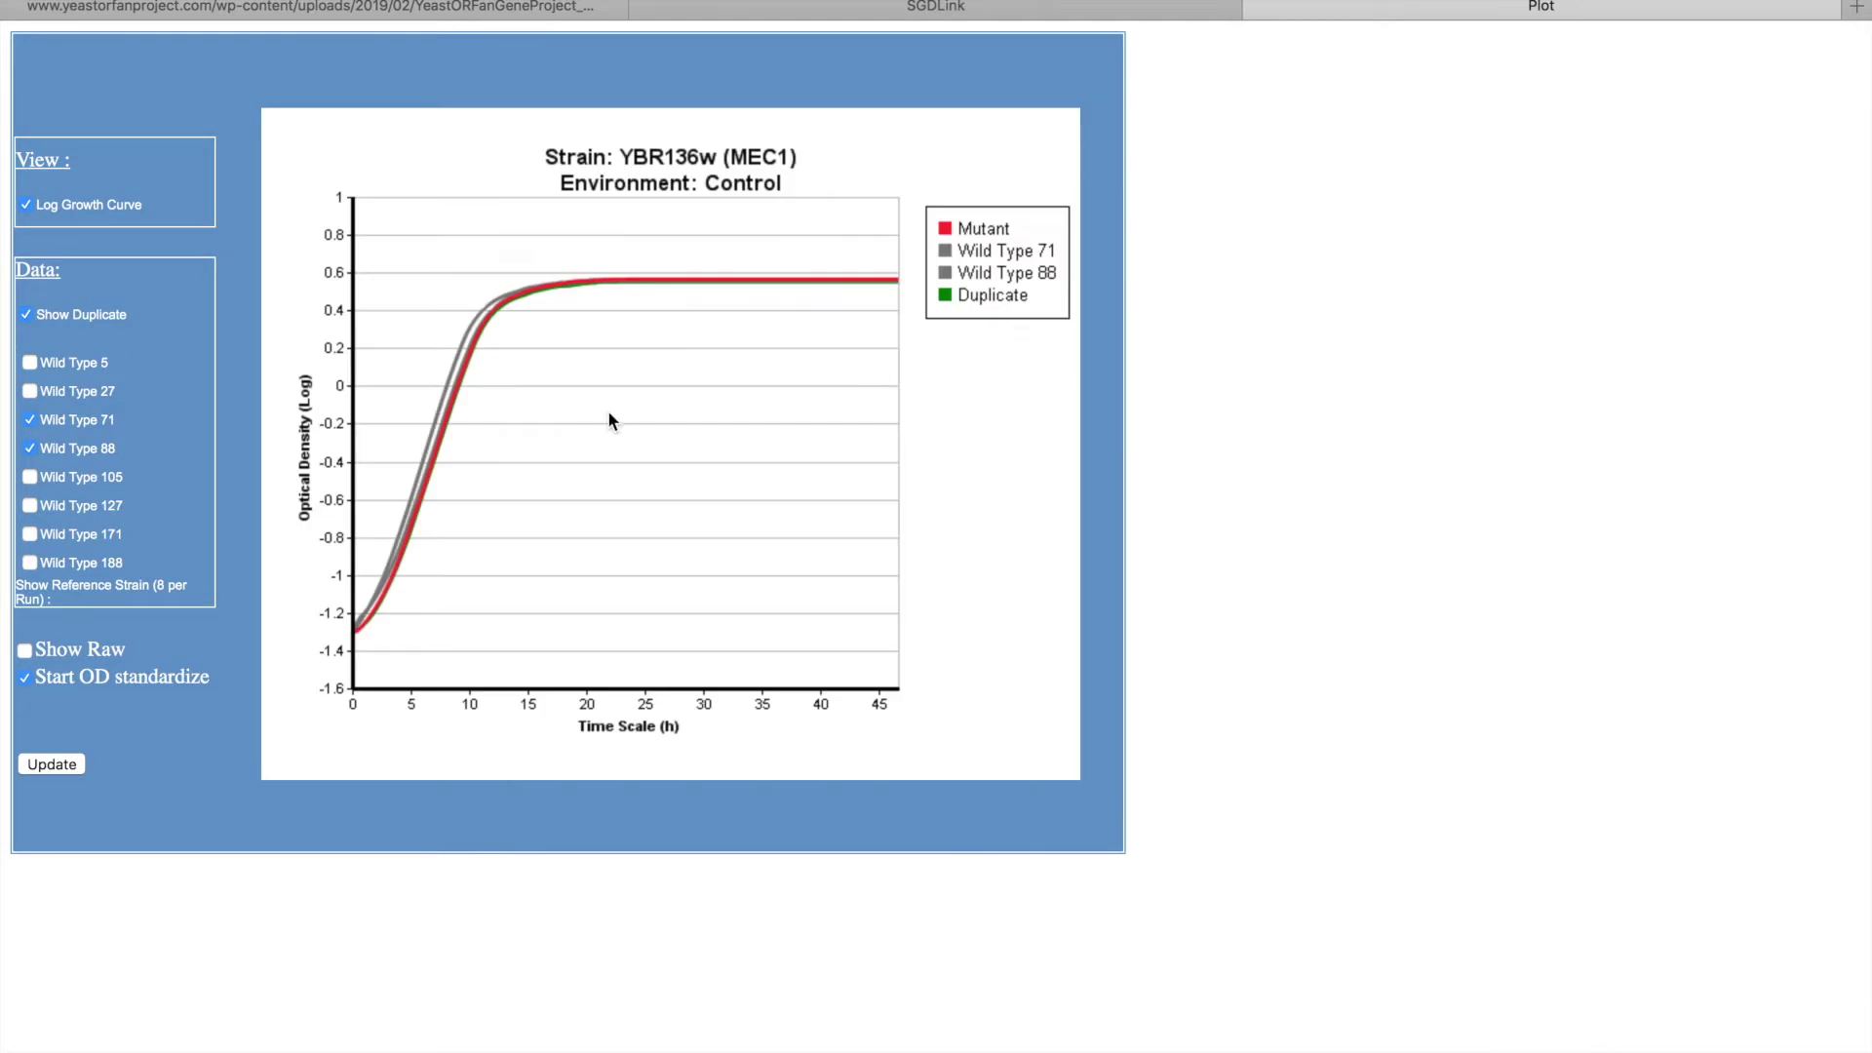
Screenshot the MEC1 Control growth-curve chart and close the plot.
key("super+shift+4")
left_click_drag(246, 87, 1107, 819)
key("super+w")
Screenshot the NaCl 0.85 M growth curve, then open the Diamide 1.40 mM plot.
left_click(448, 450)
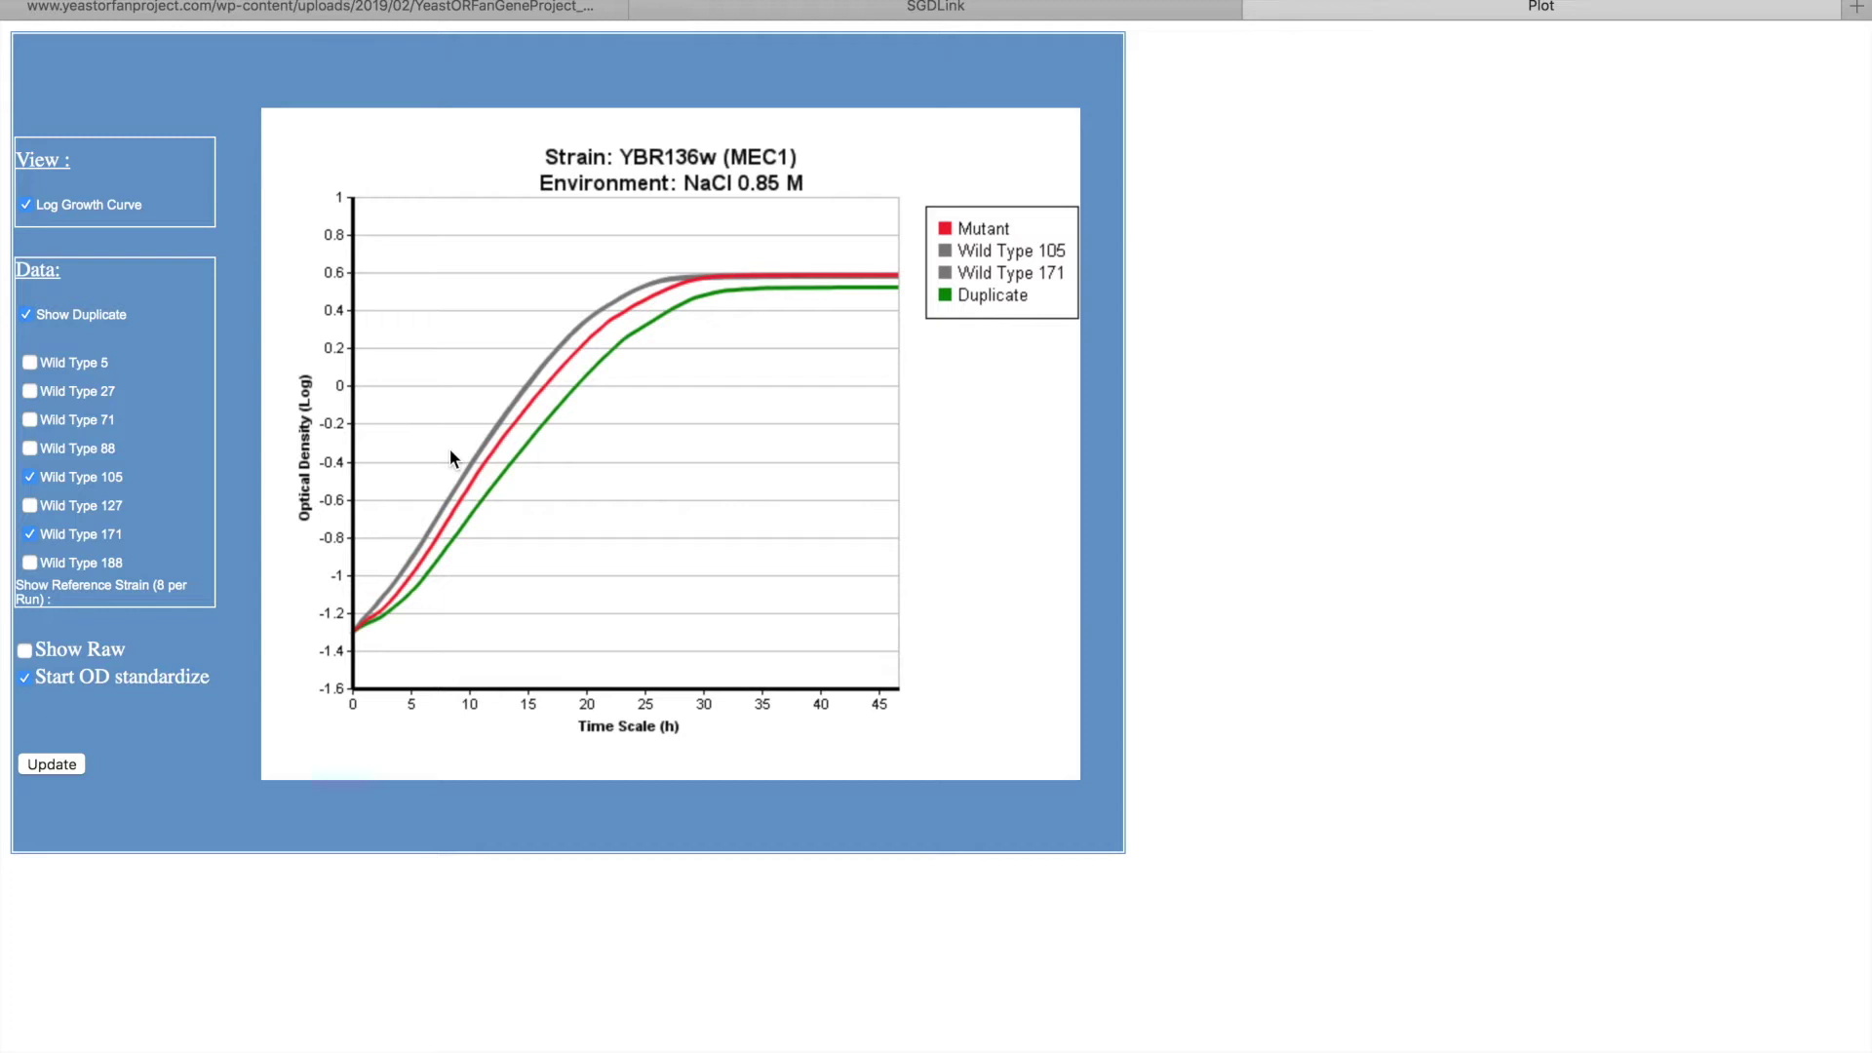
key("super+shift+4")
left_click_drag(243, 86, 1106, 822)
key("super+w")
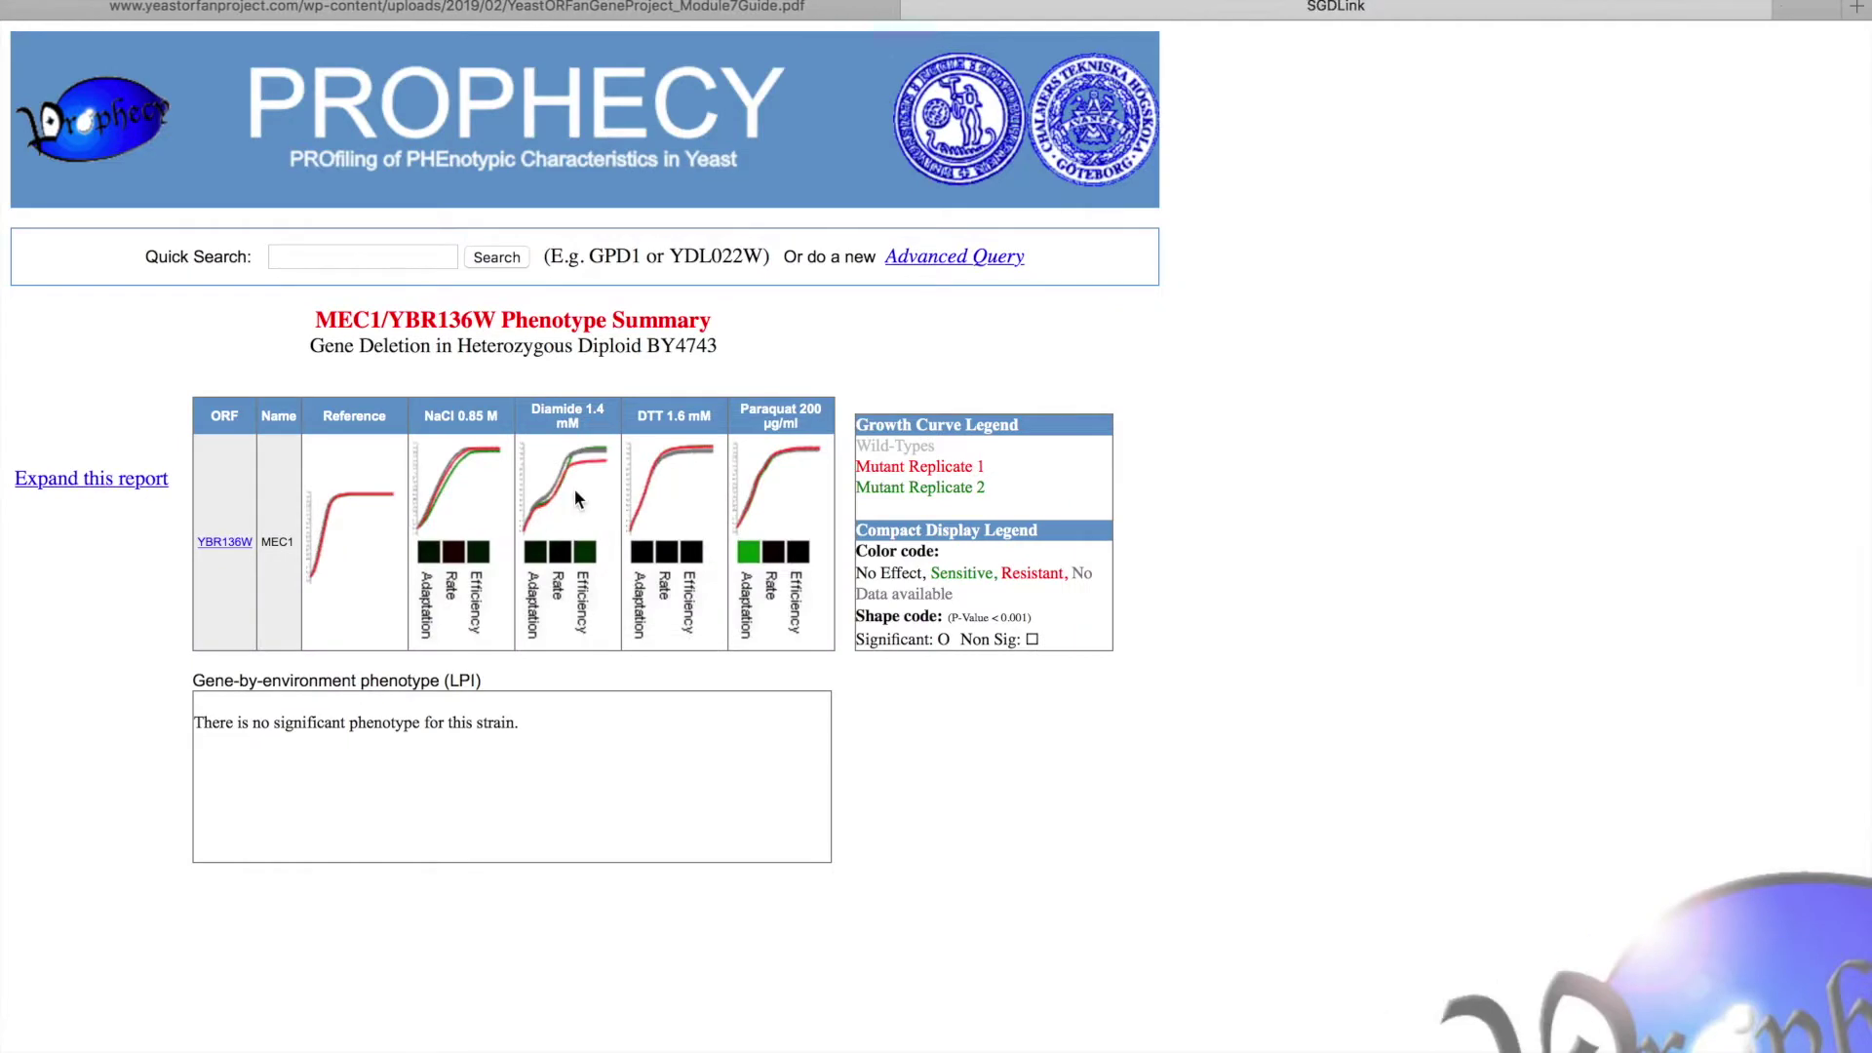
left_click(575, 492)
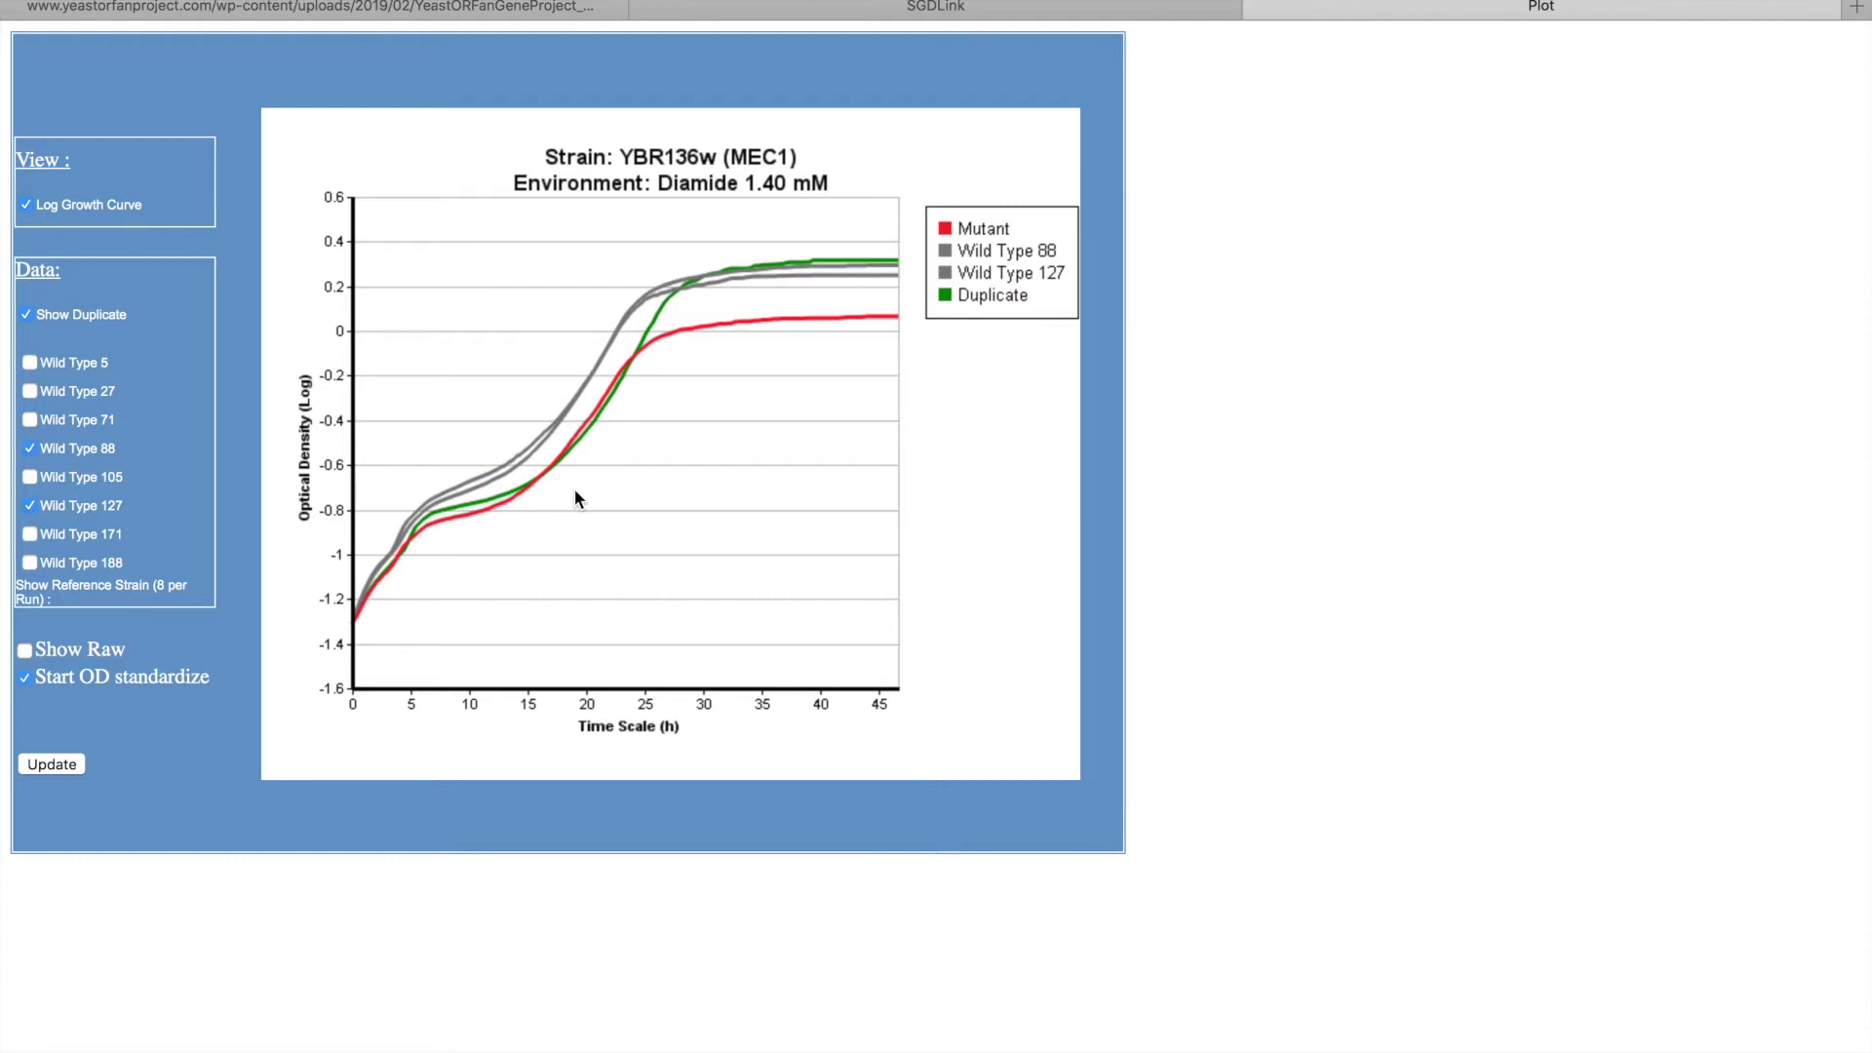
Screenshot the MEC1 Diamide 1.40 mM, DTT 1.60 mM and Paraquat 200 µg/ml growth curves.
key("super+shift+4")
left_click_drag(240, 87, 1119, 854)
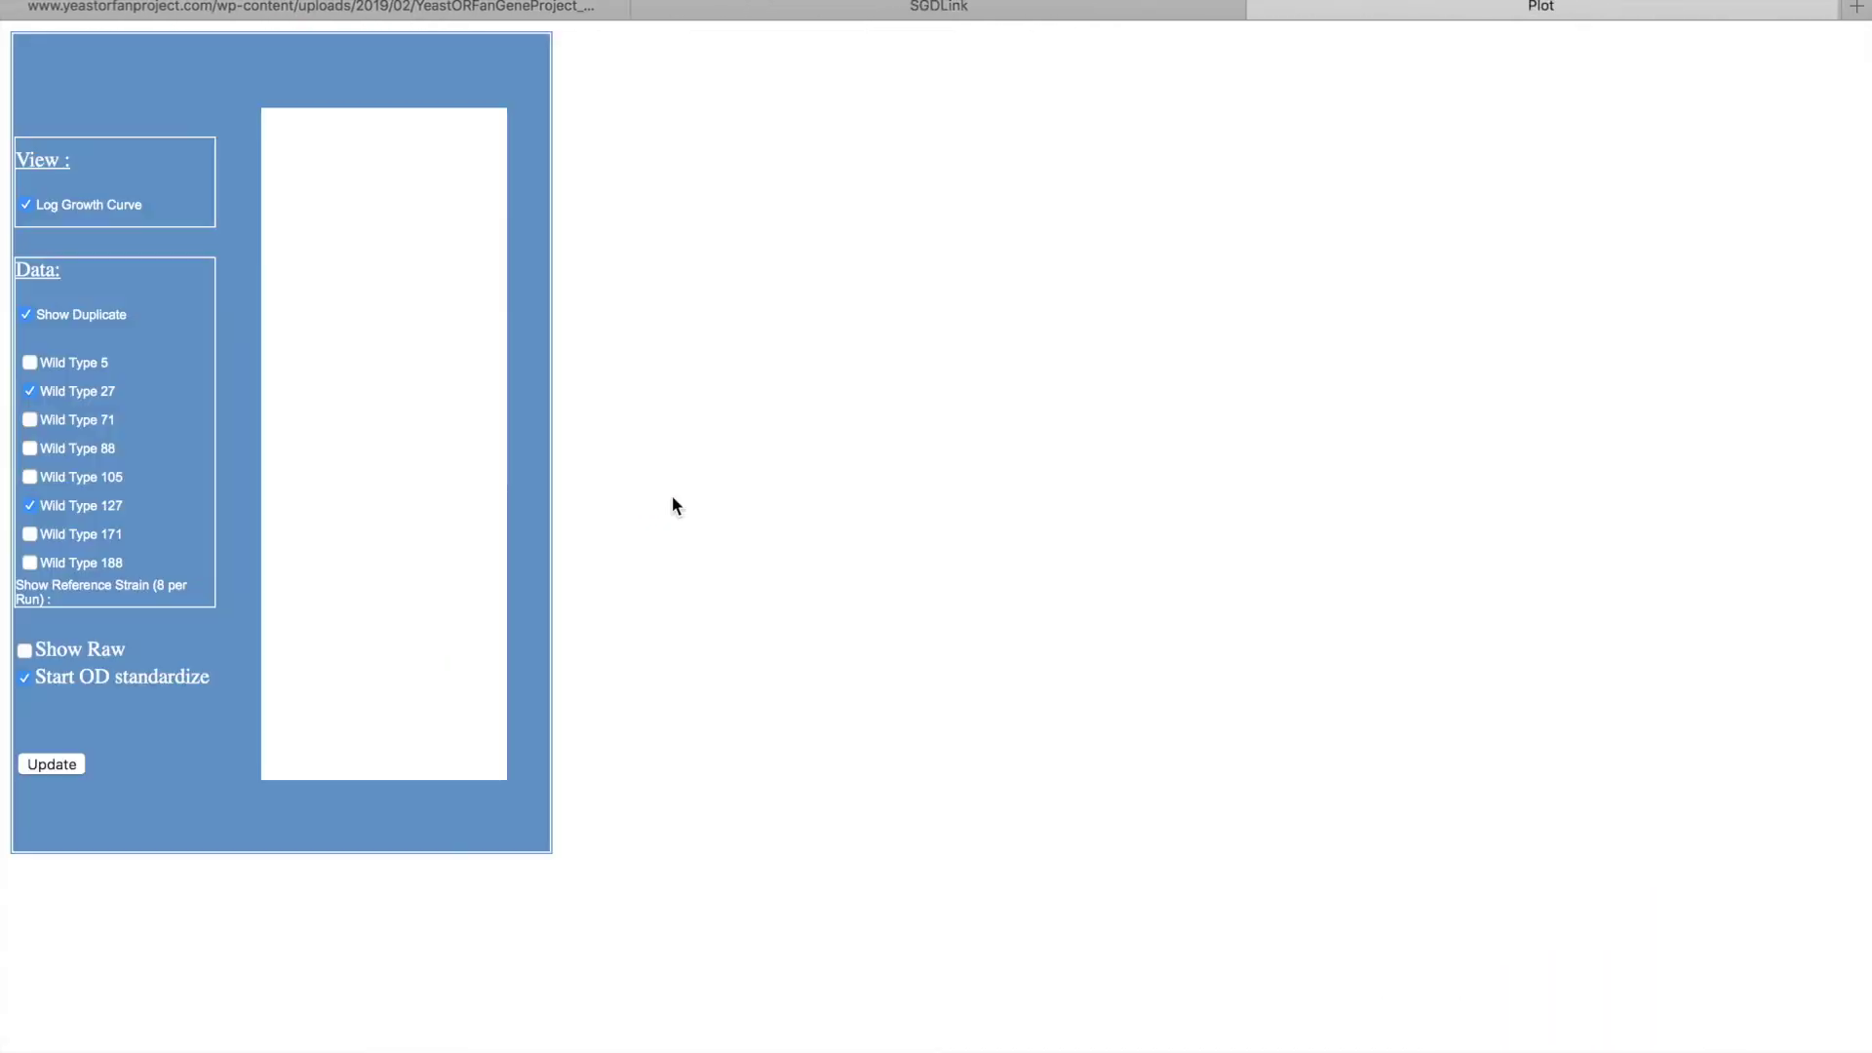
key("super+shift+4")
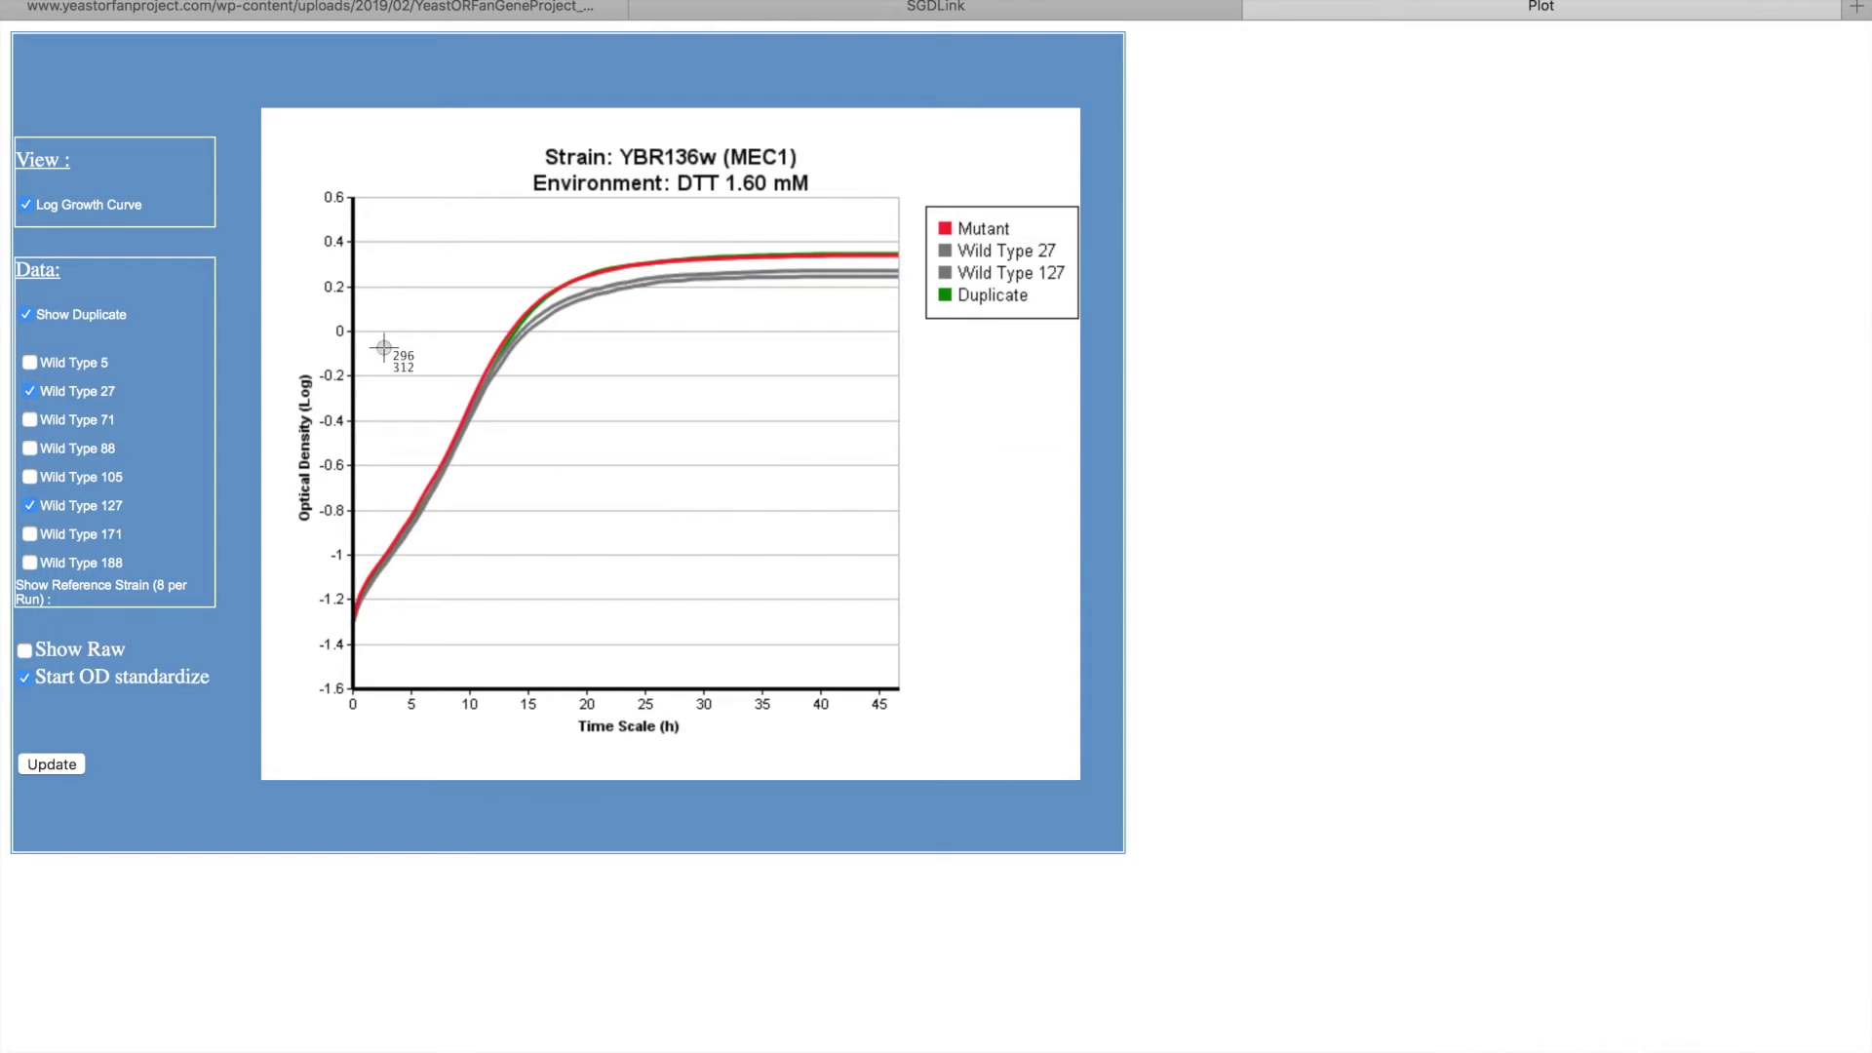
left_click_drag(249, 85, 1096, 824)
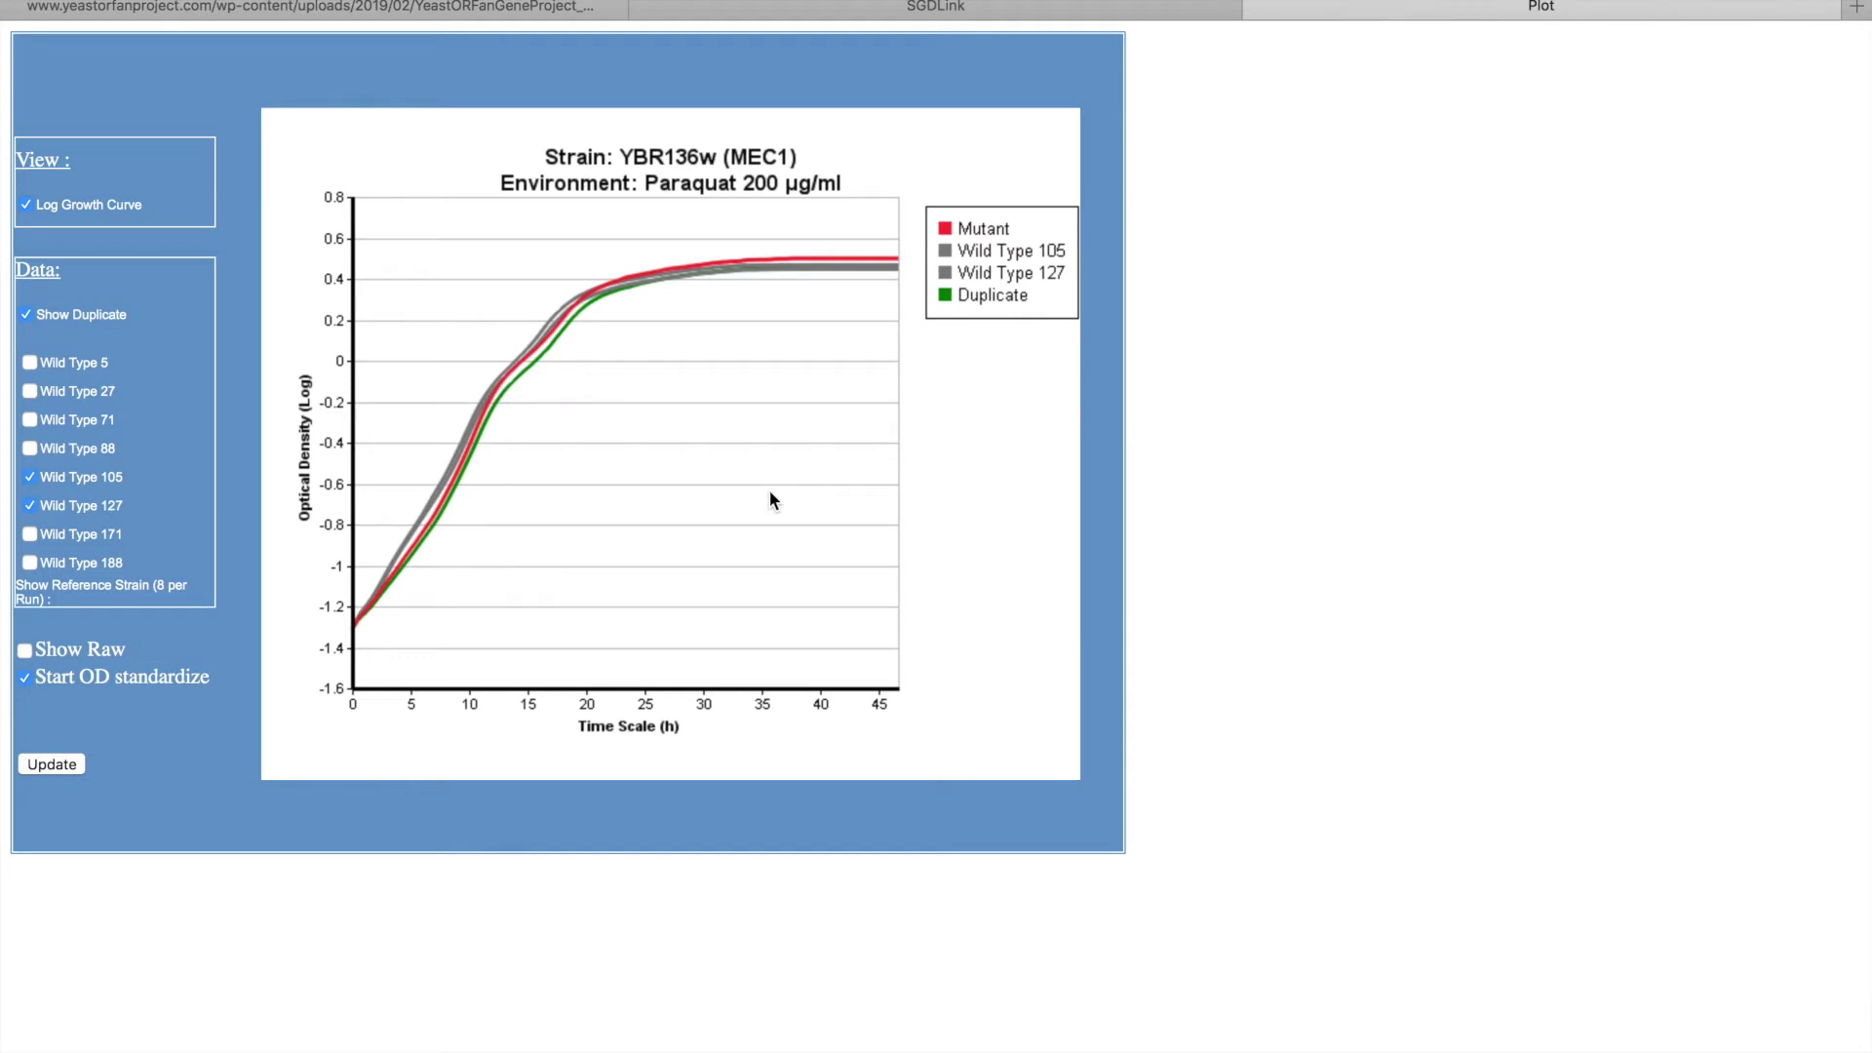
key("super+shift+4")
left_click_drag(225, 73, 1104, 804)
key("super+Tab")
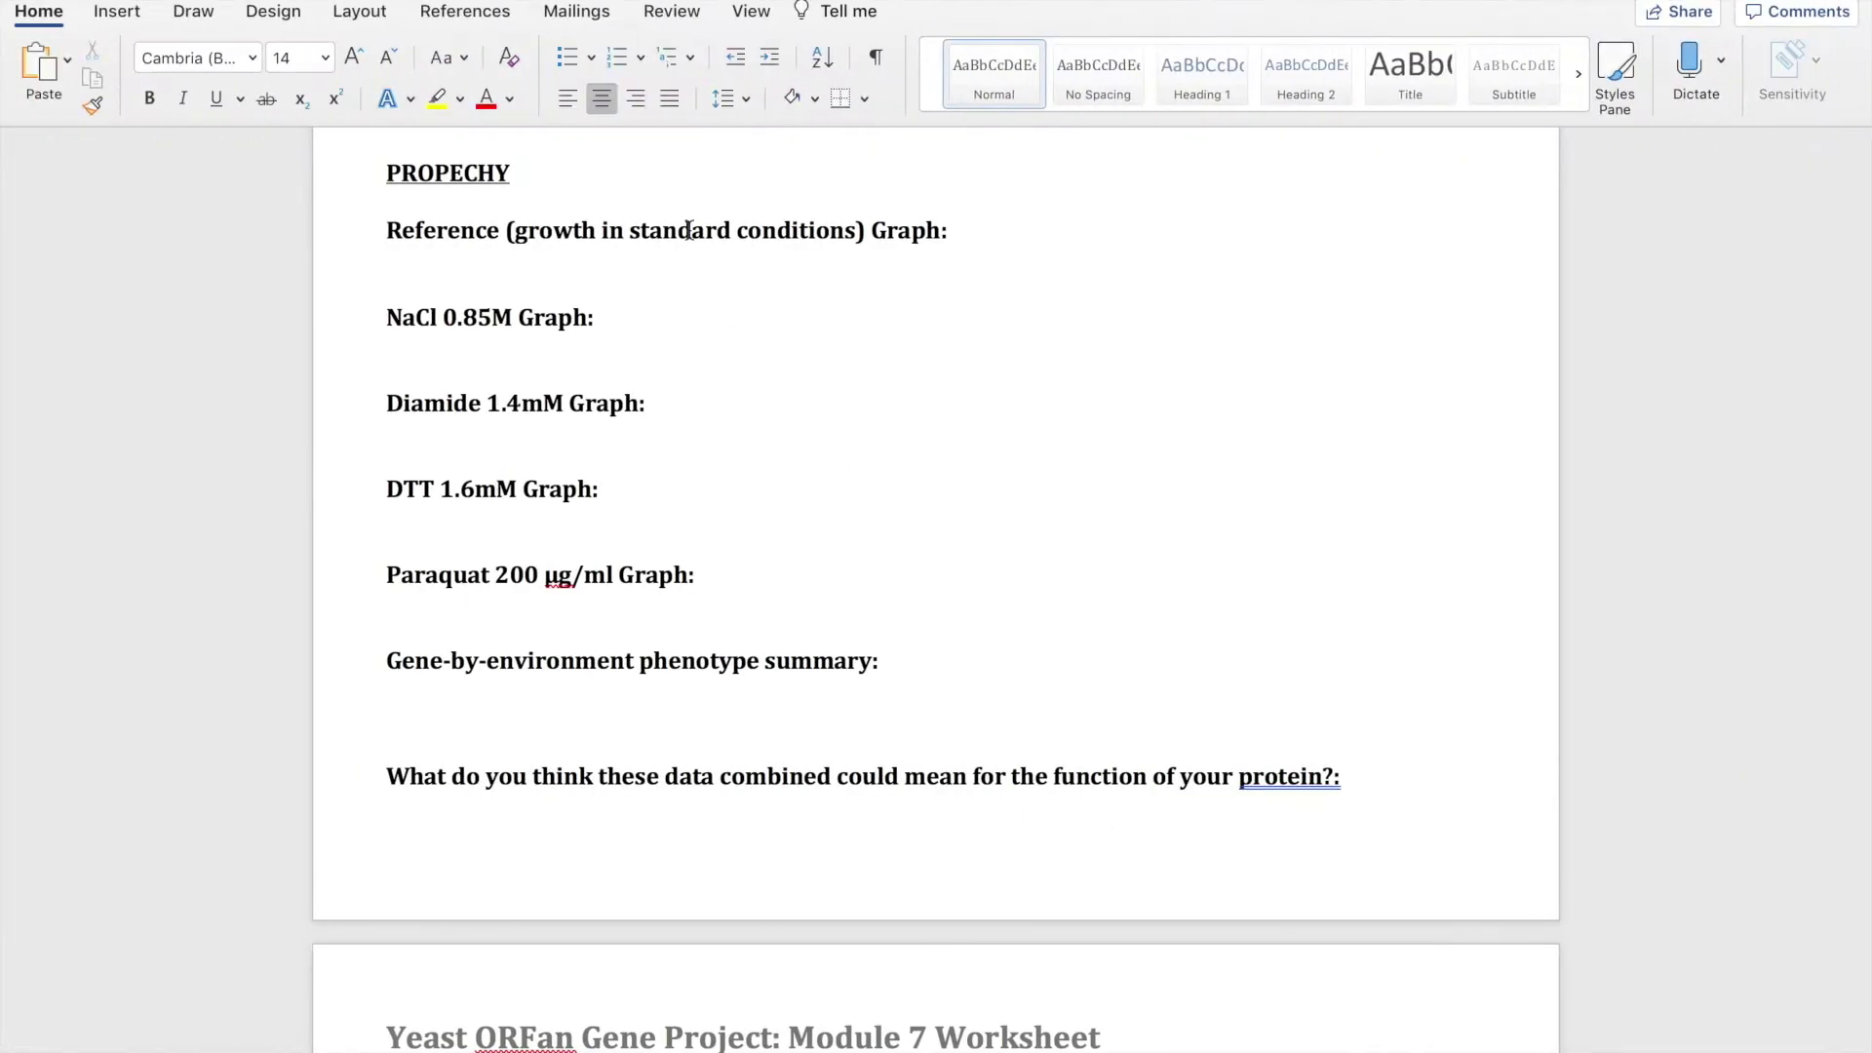
Insert the MEC1 screenshots from Photo Browser, starting under the Reference Graph heading.
left_click(546, 277)
left_click(117, 11)
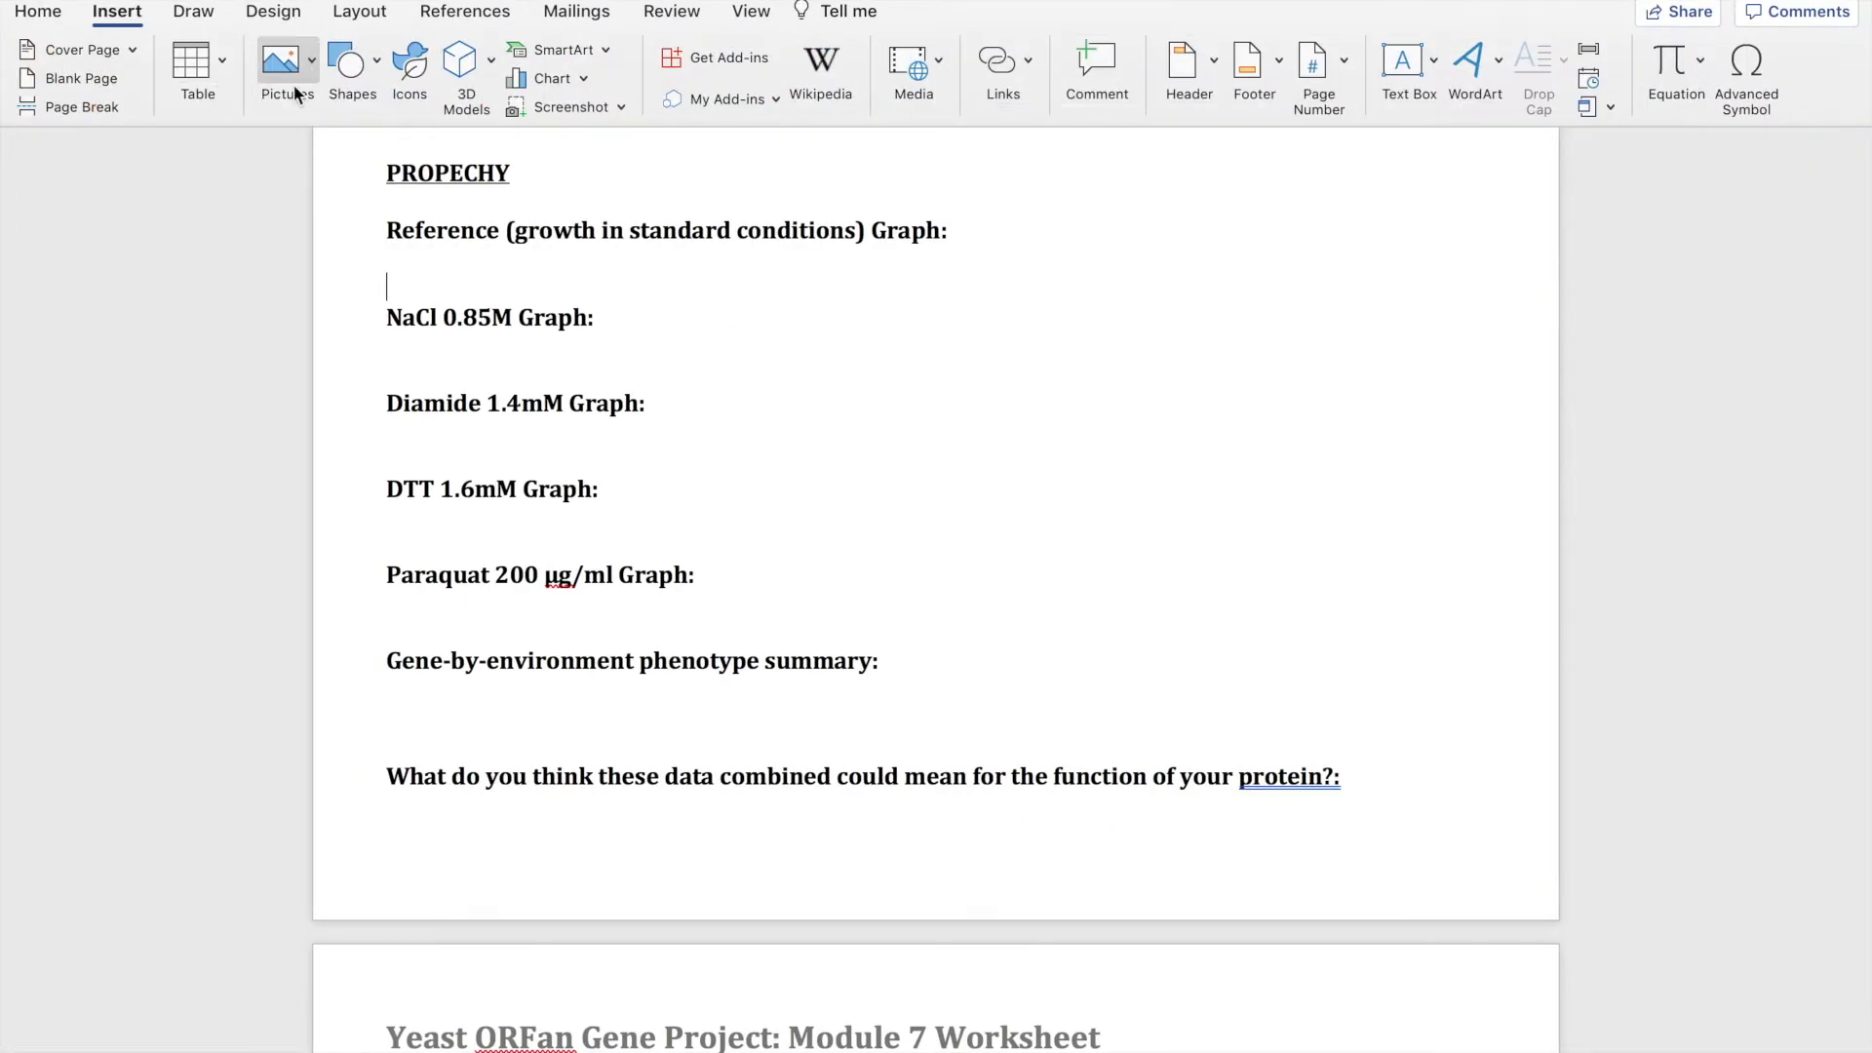
left_click(288, 61)
left_click(354, 105)
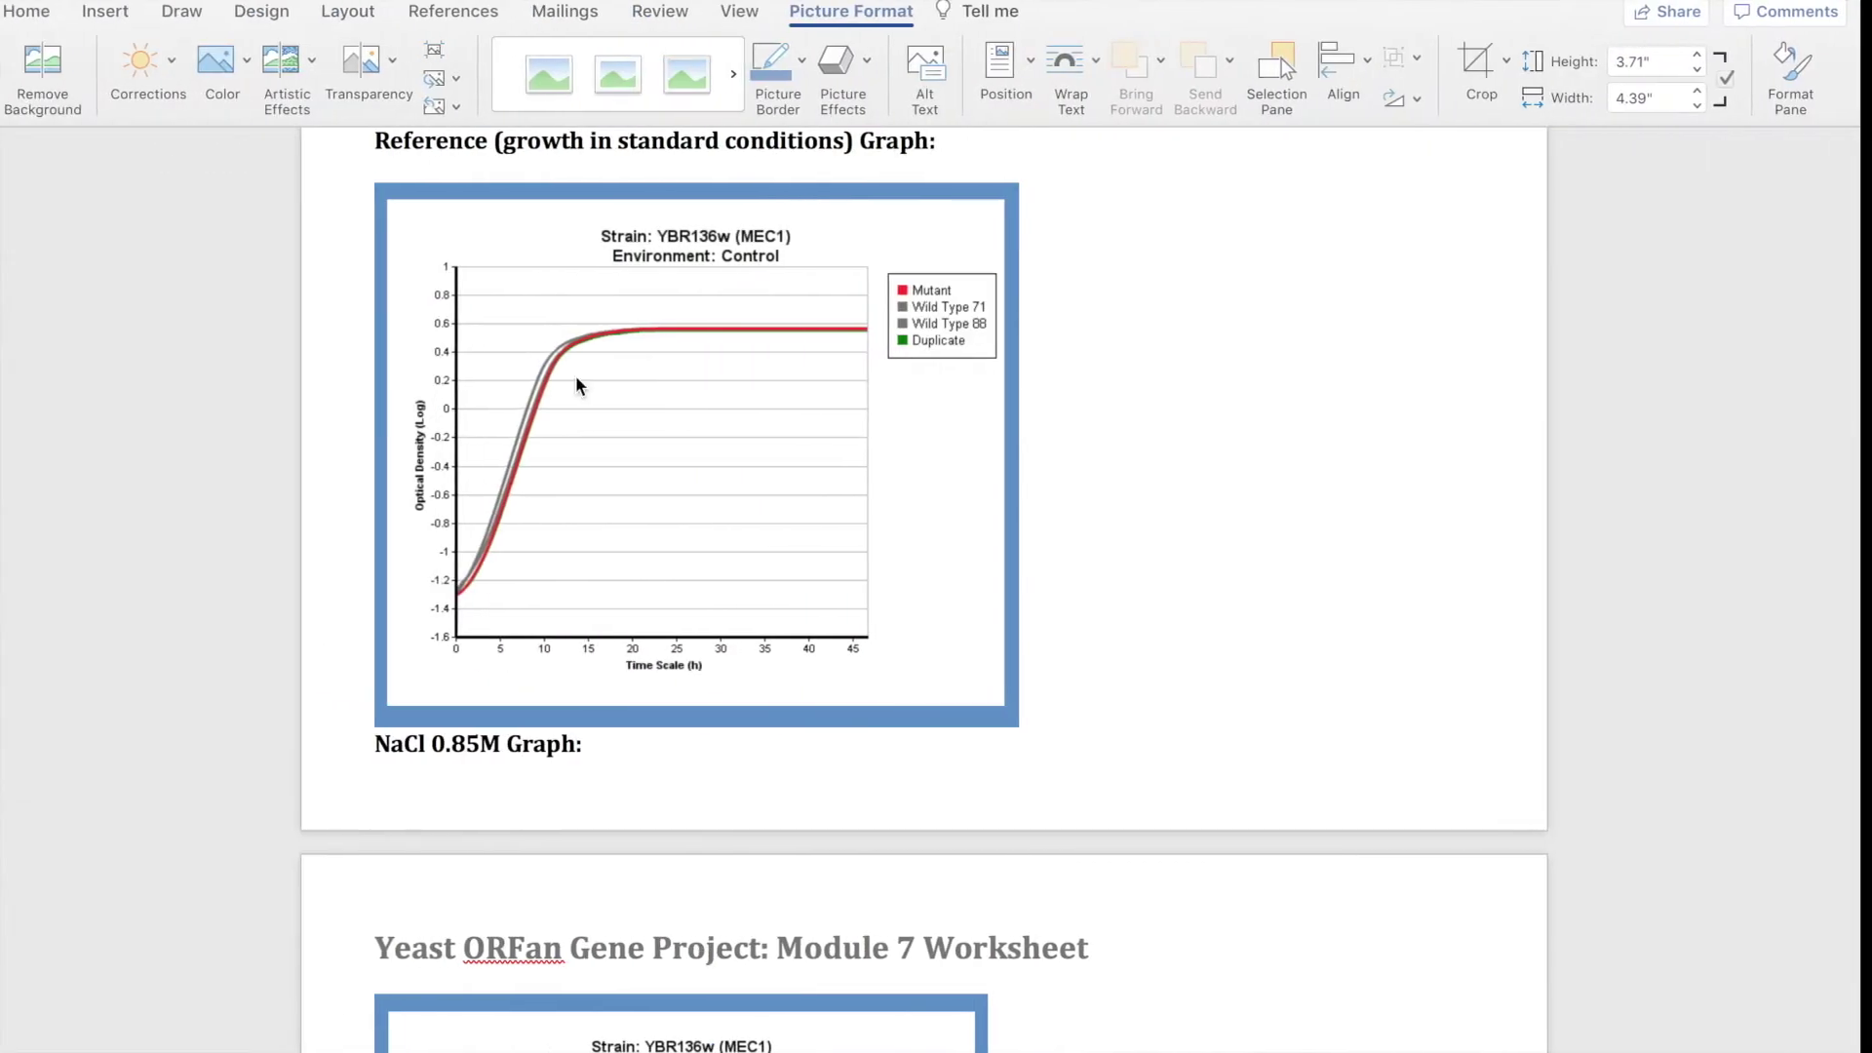
scroll(463, 395, "up", 2)
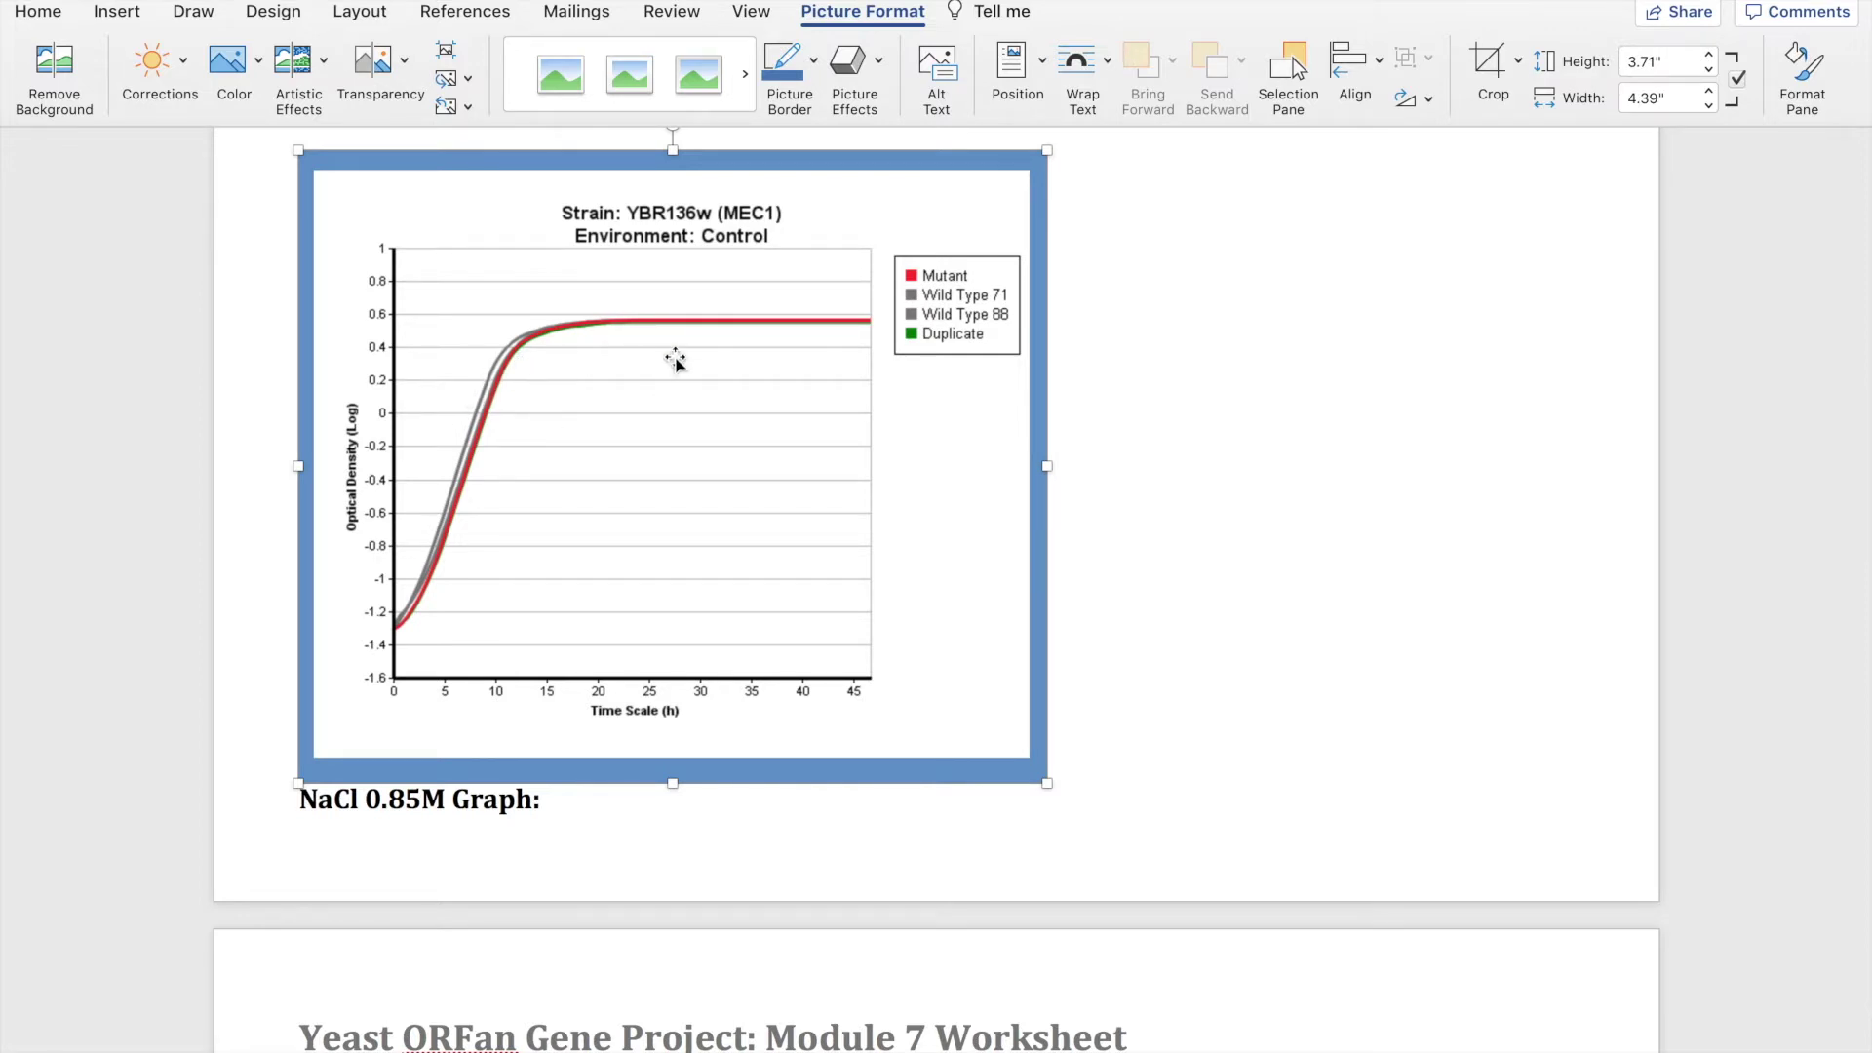
scroll(912, 418, "down", 10)
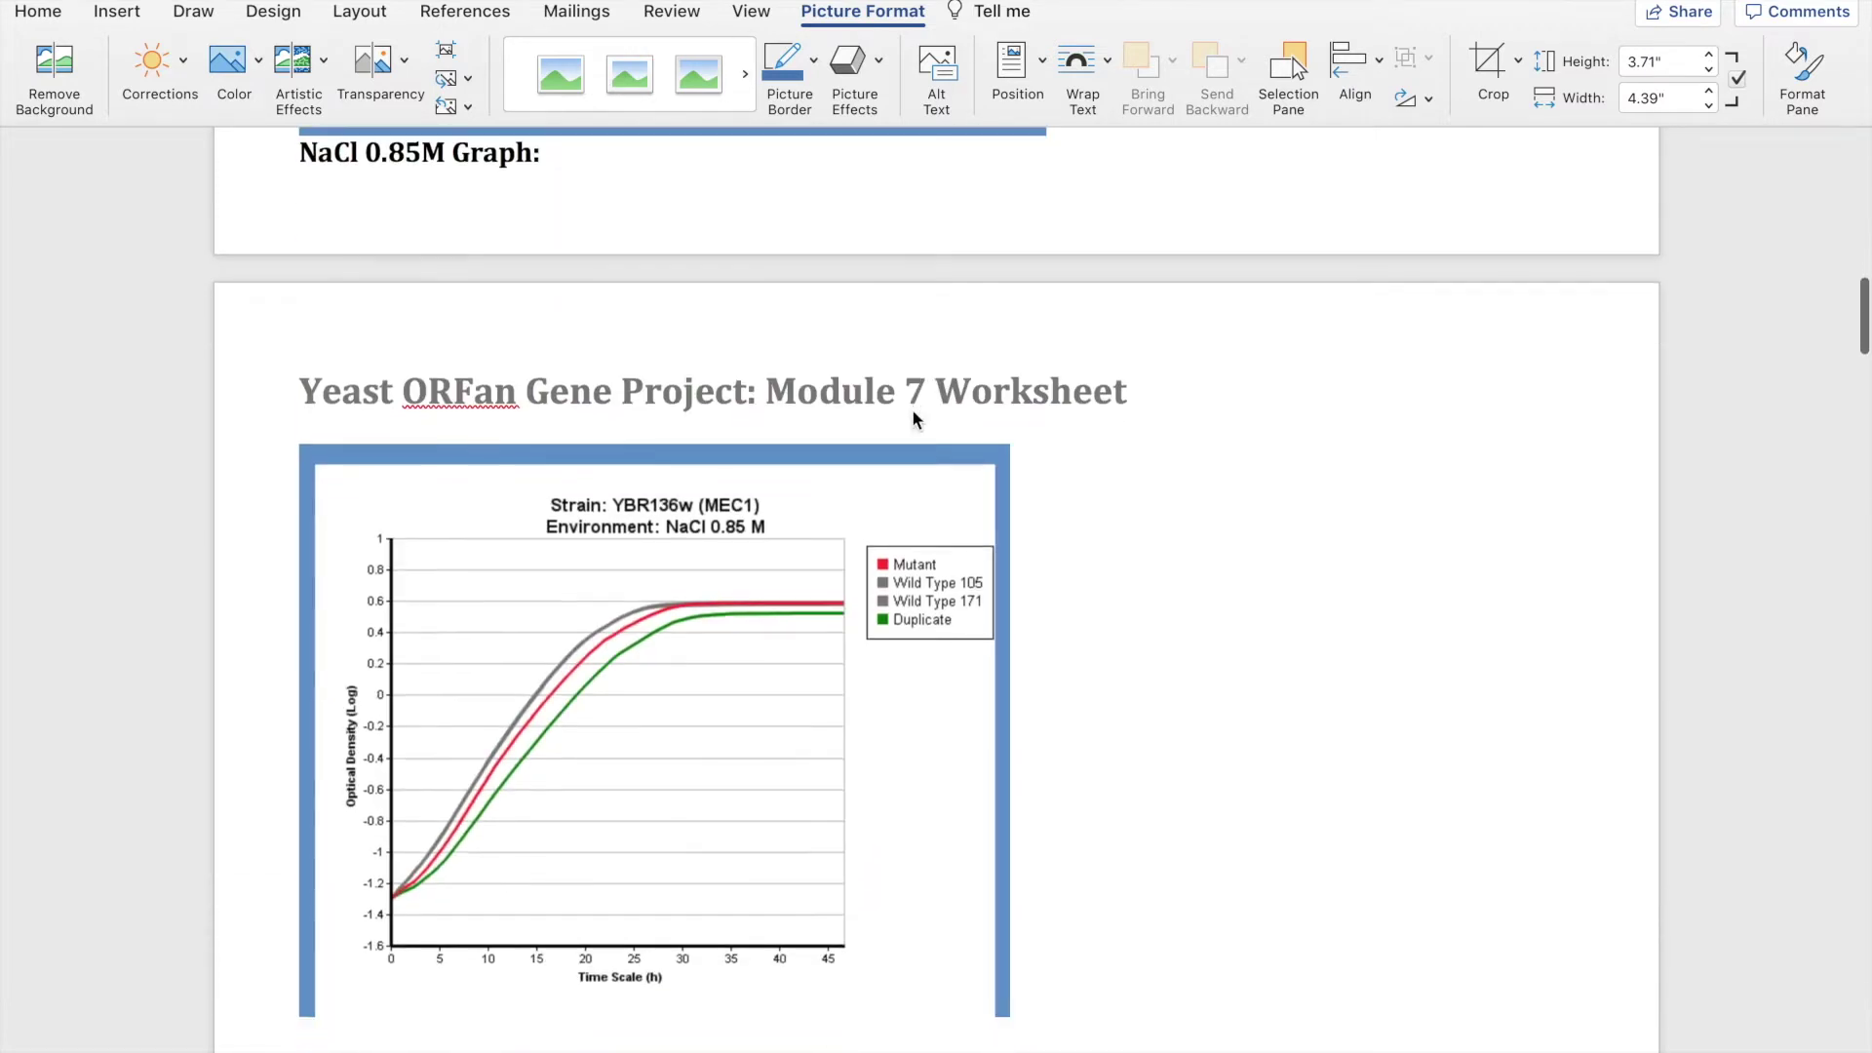
scroll(914, 419, "down", 3)
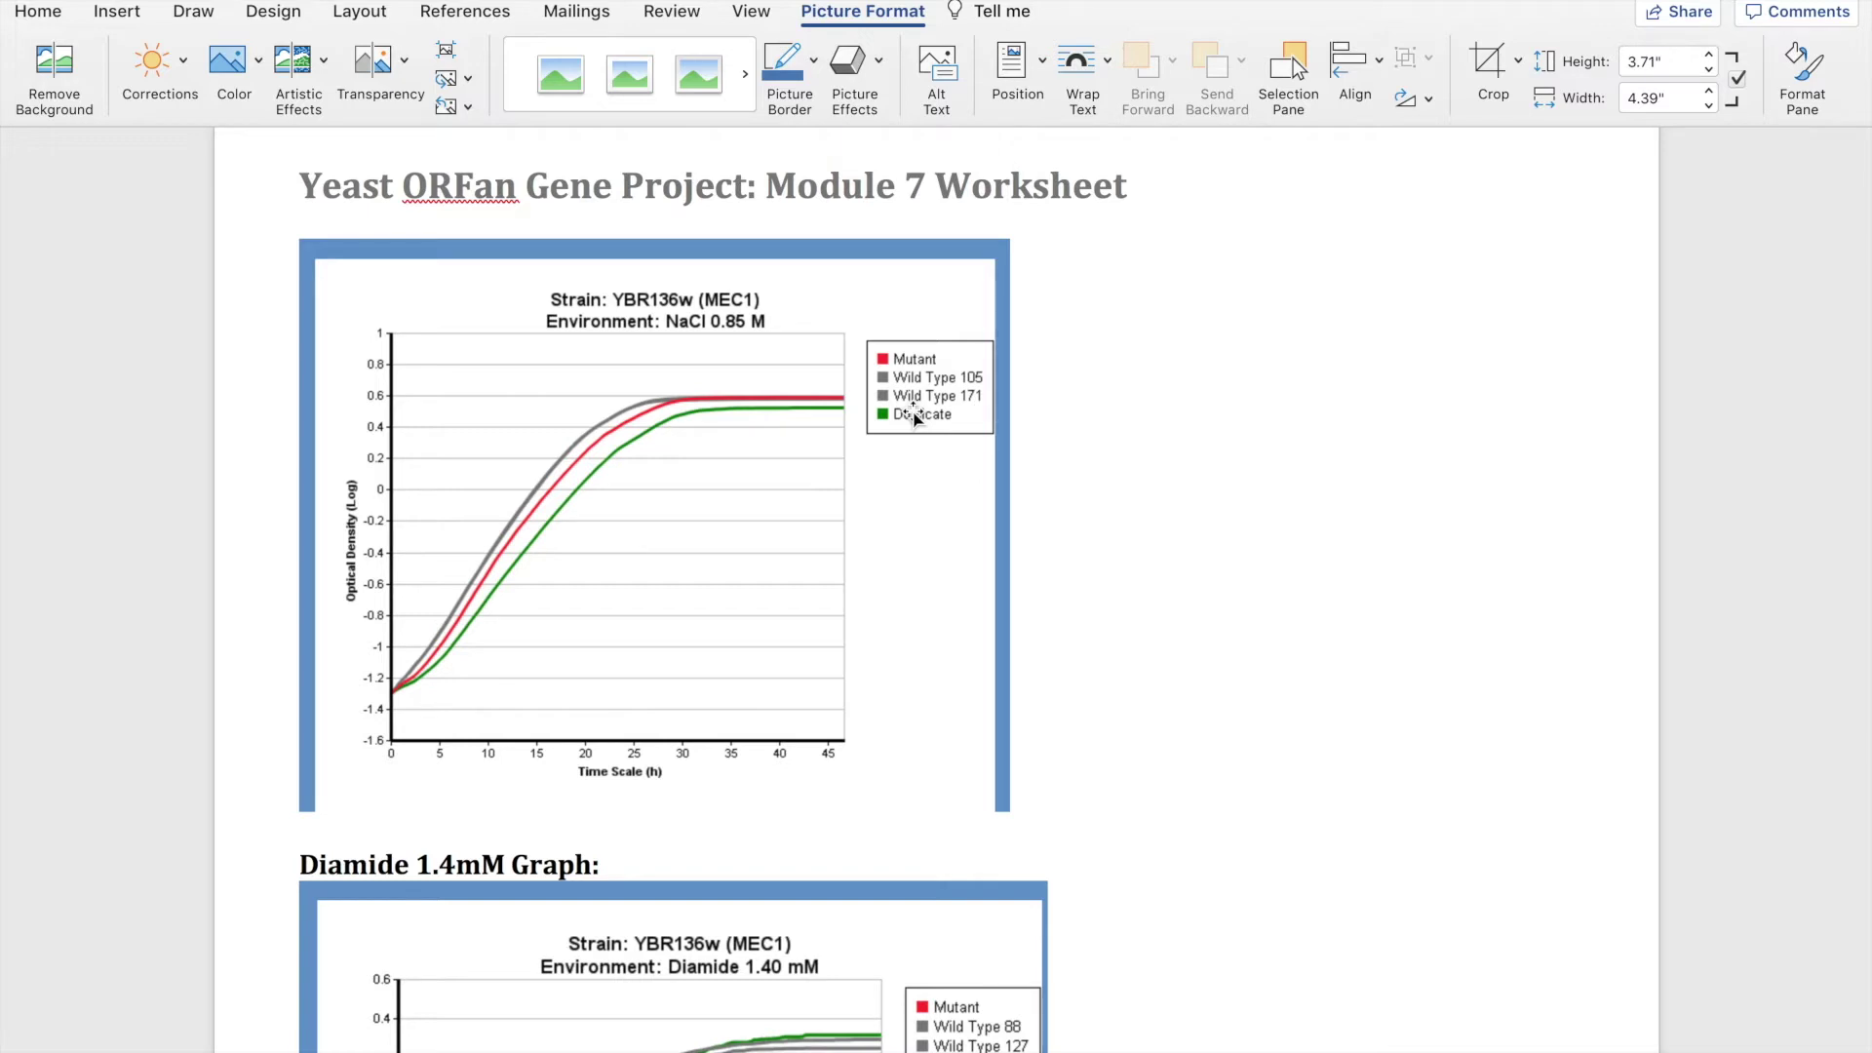
scroll(611, 568, "up", 5)
scroll(606, 564, "up", 2)
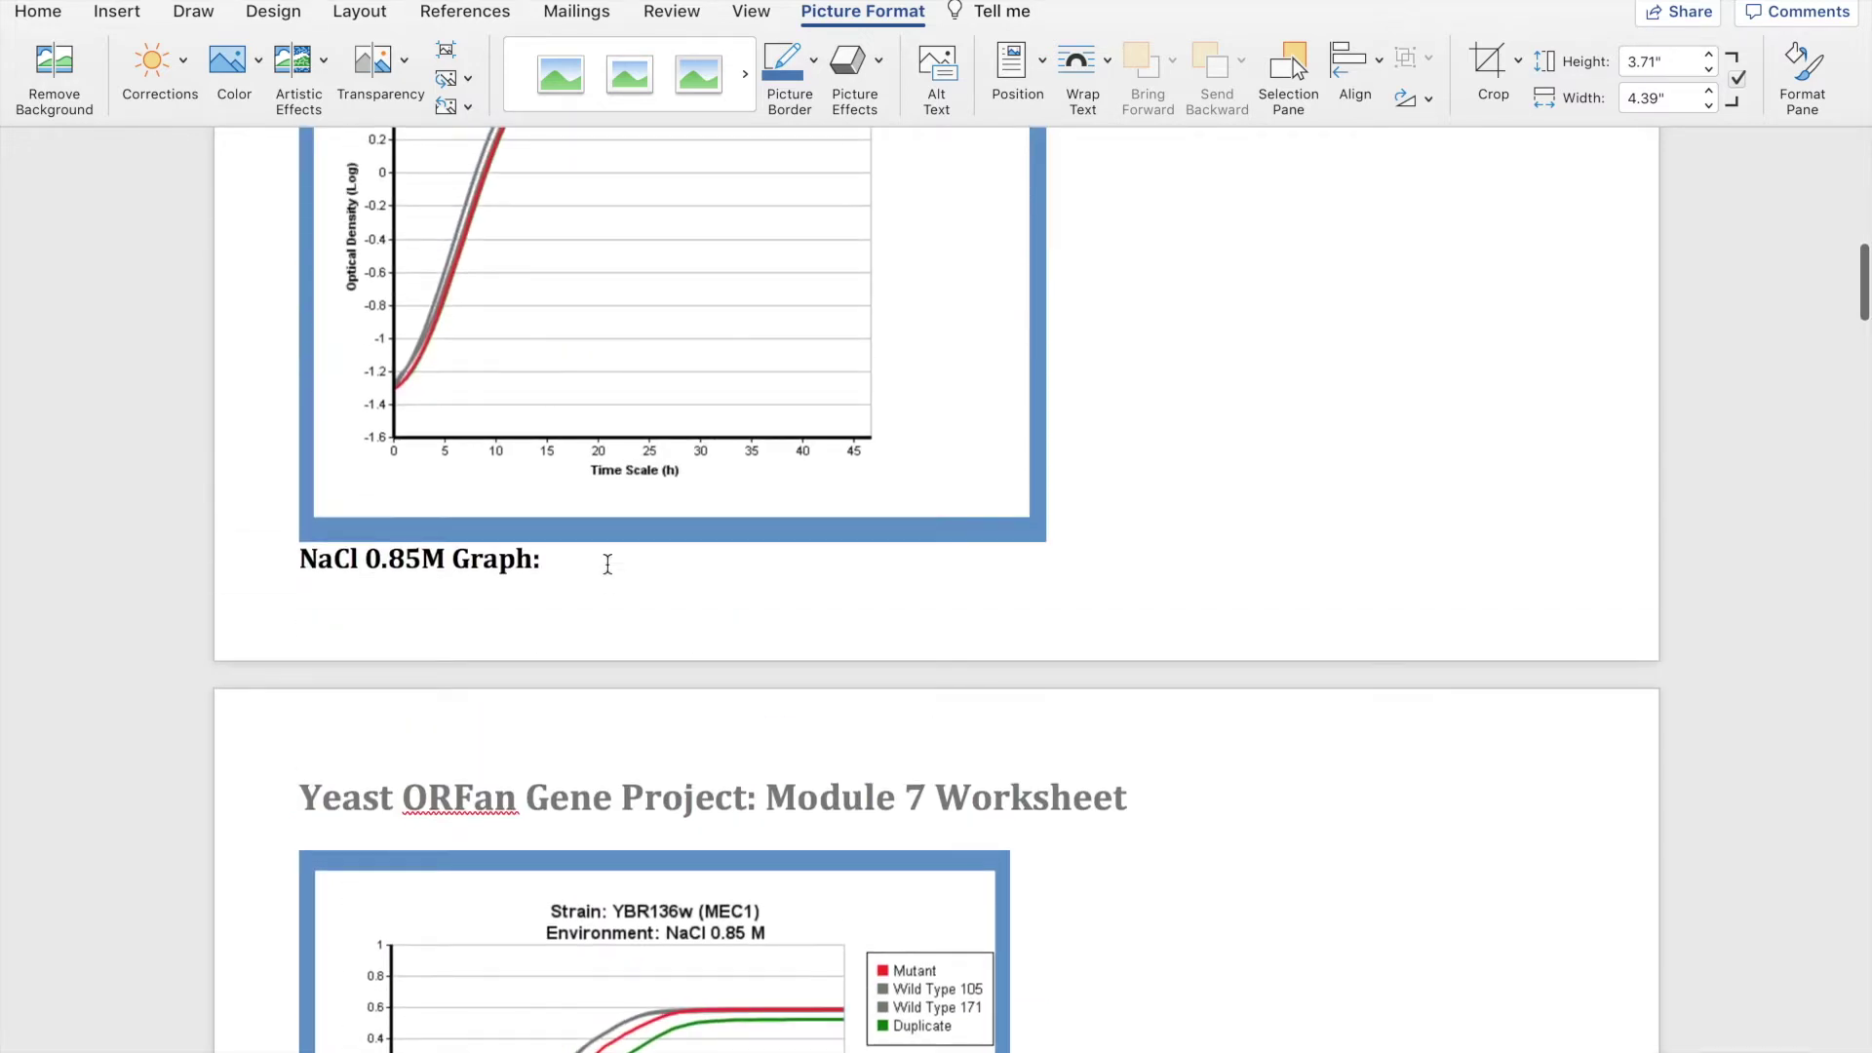
scroll(610, 568, "down", 6)
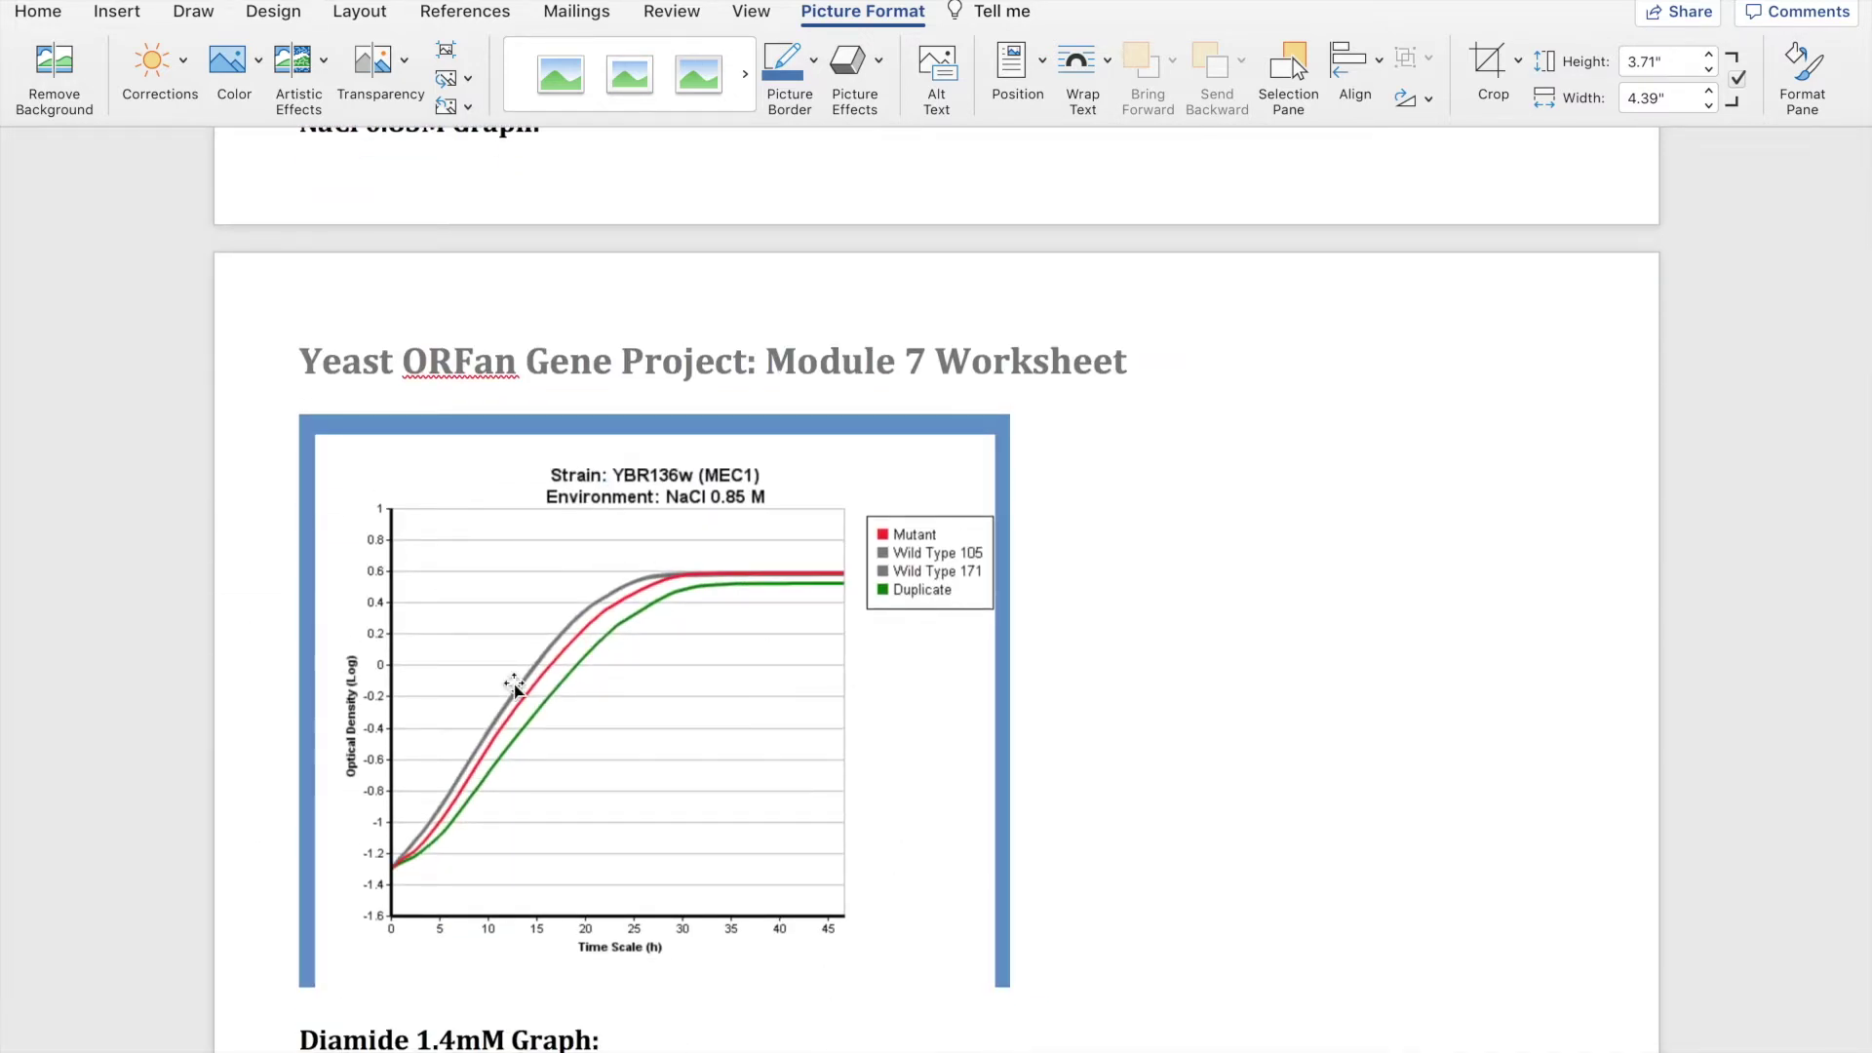
scroll(424, 764, "down", 2)
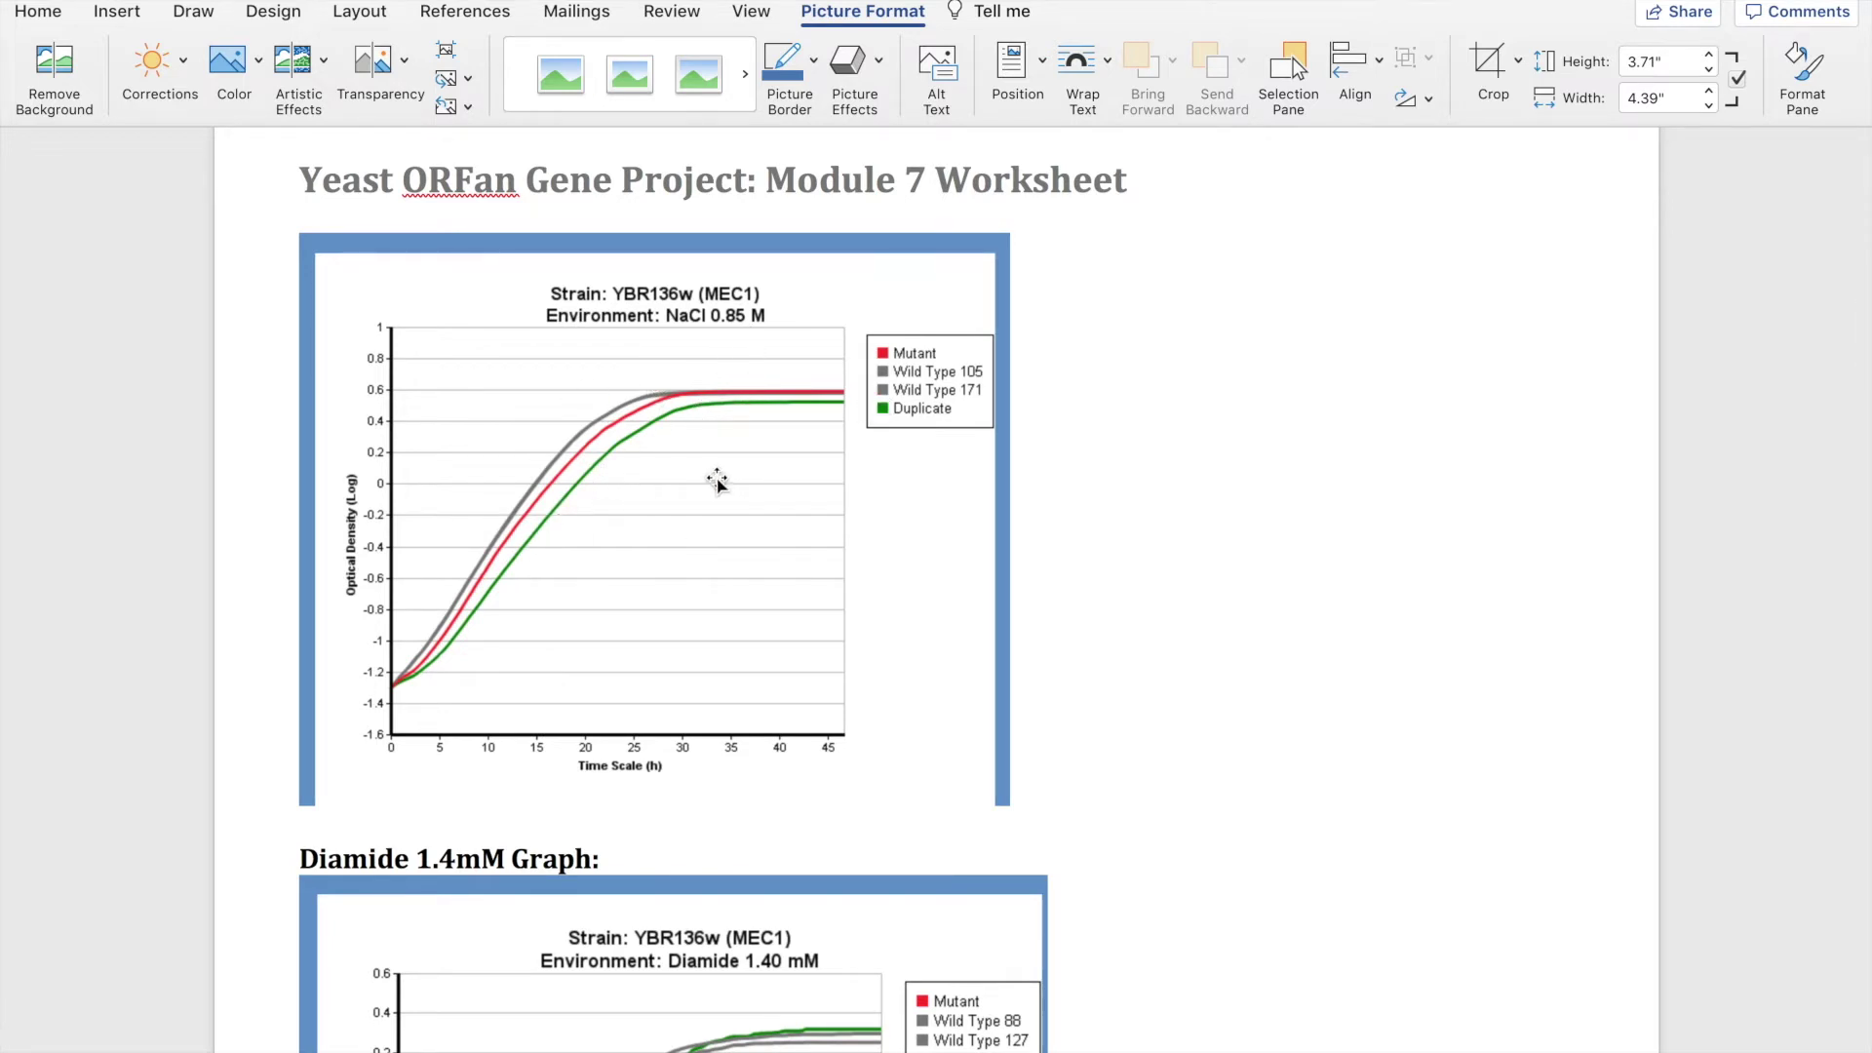
scroll(583, 477, "down", 2)
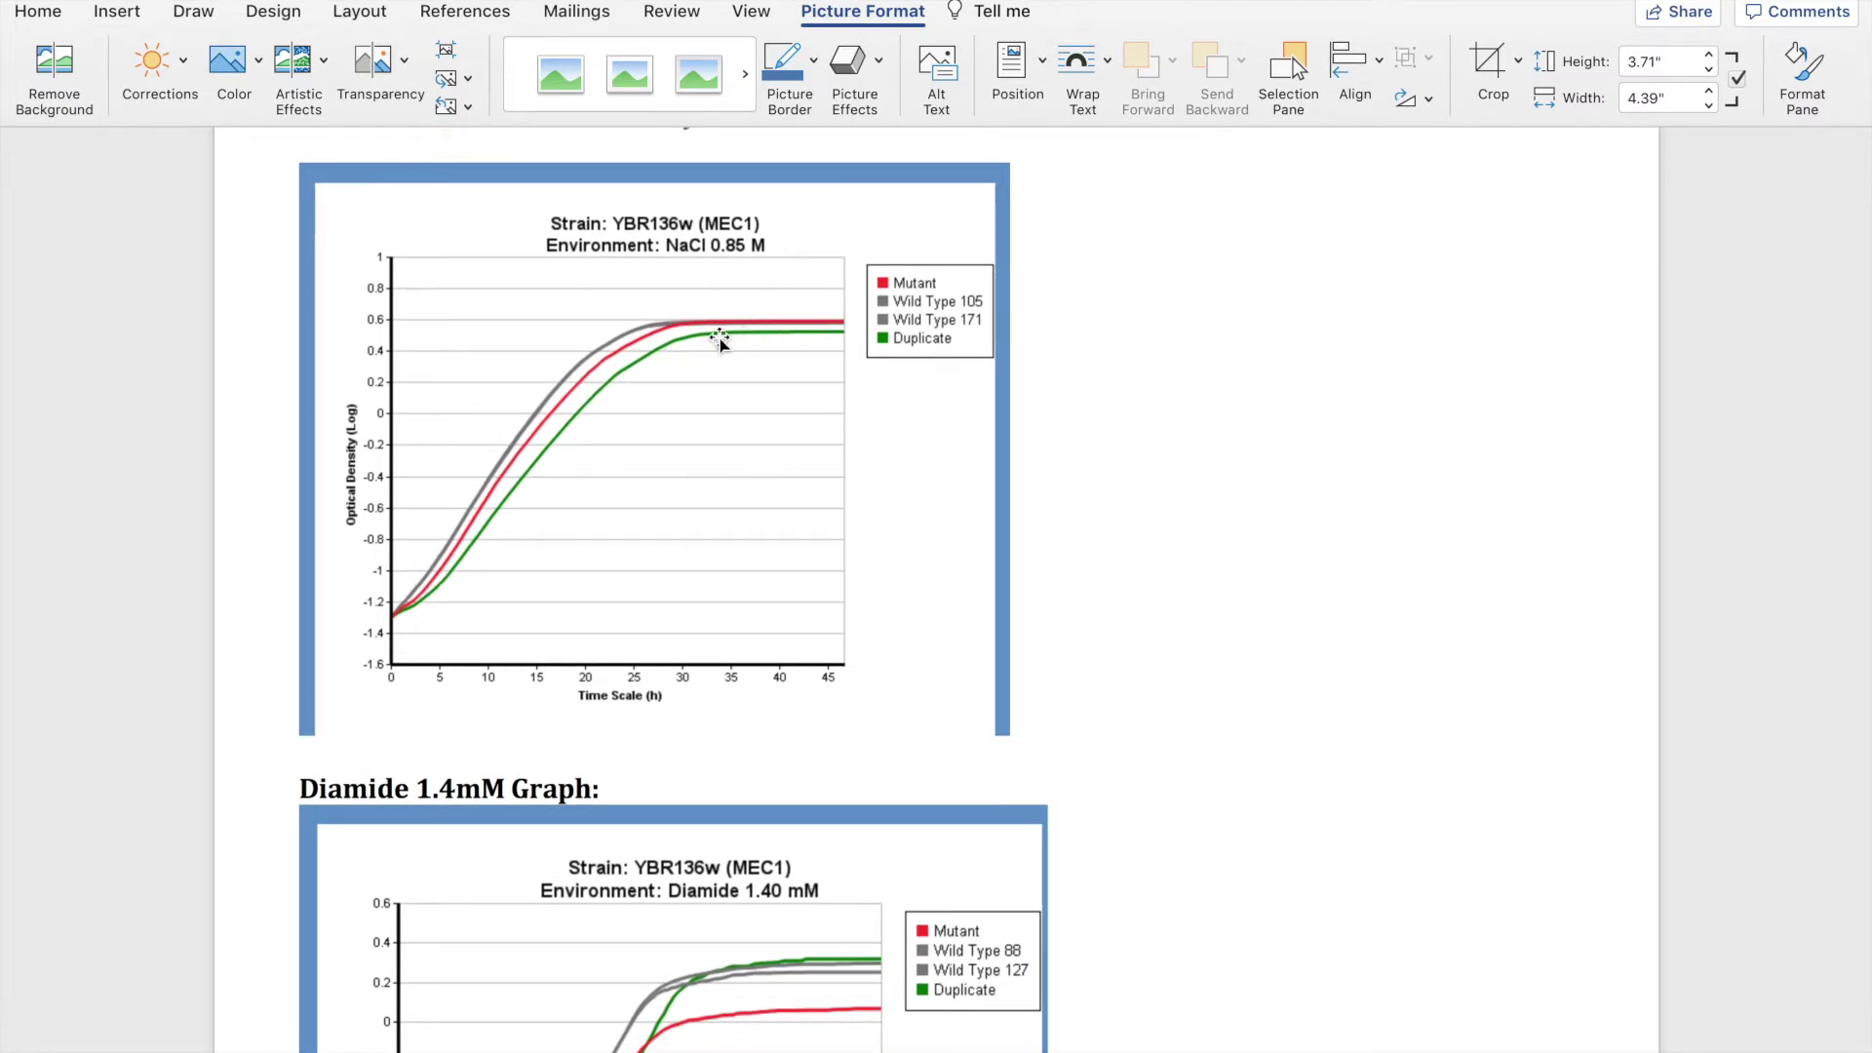
scroll(718, 341, "down", 10)
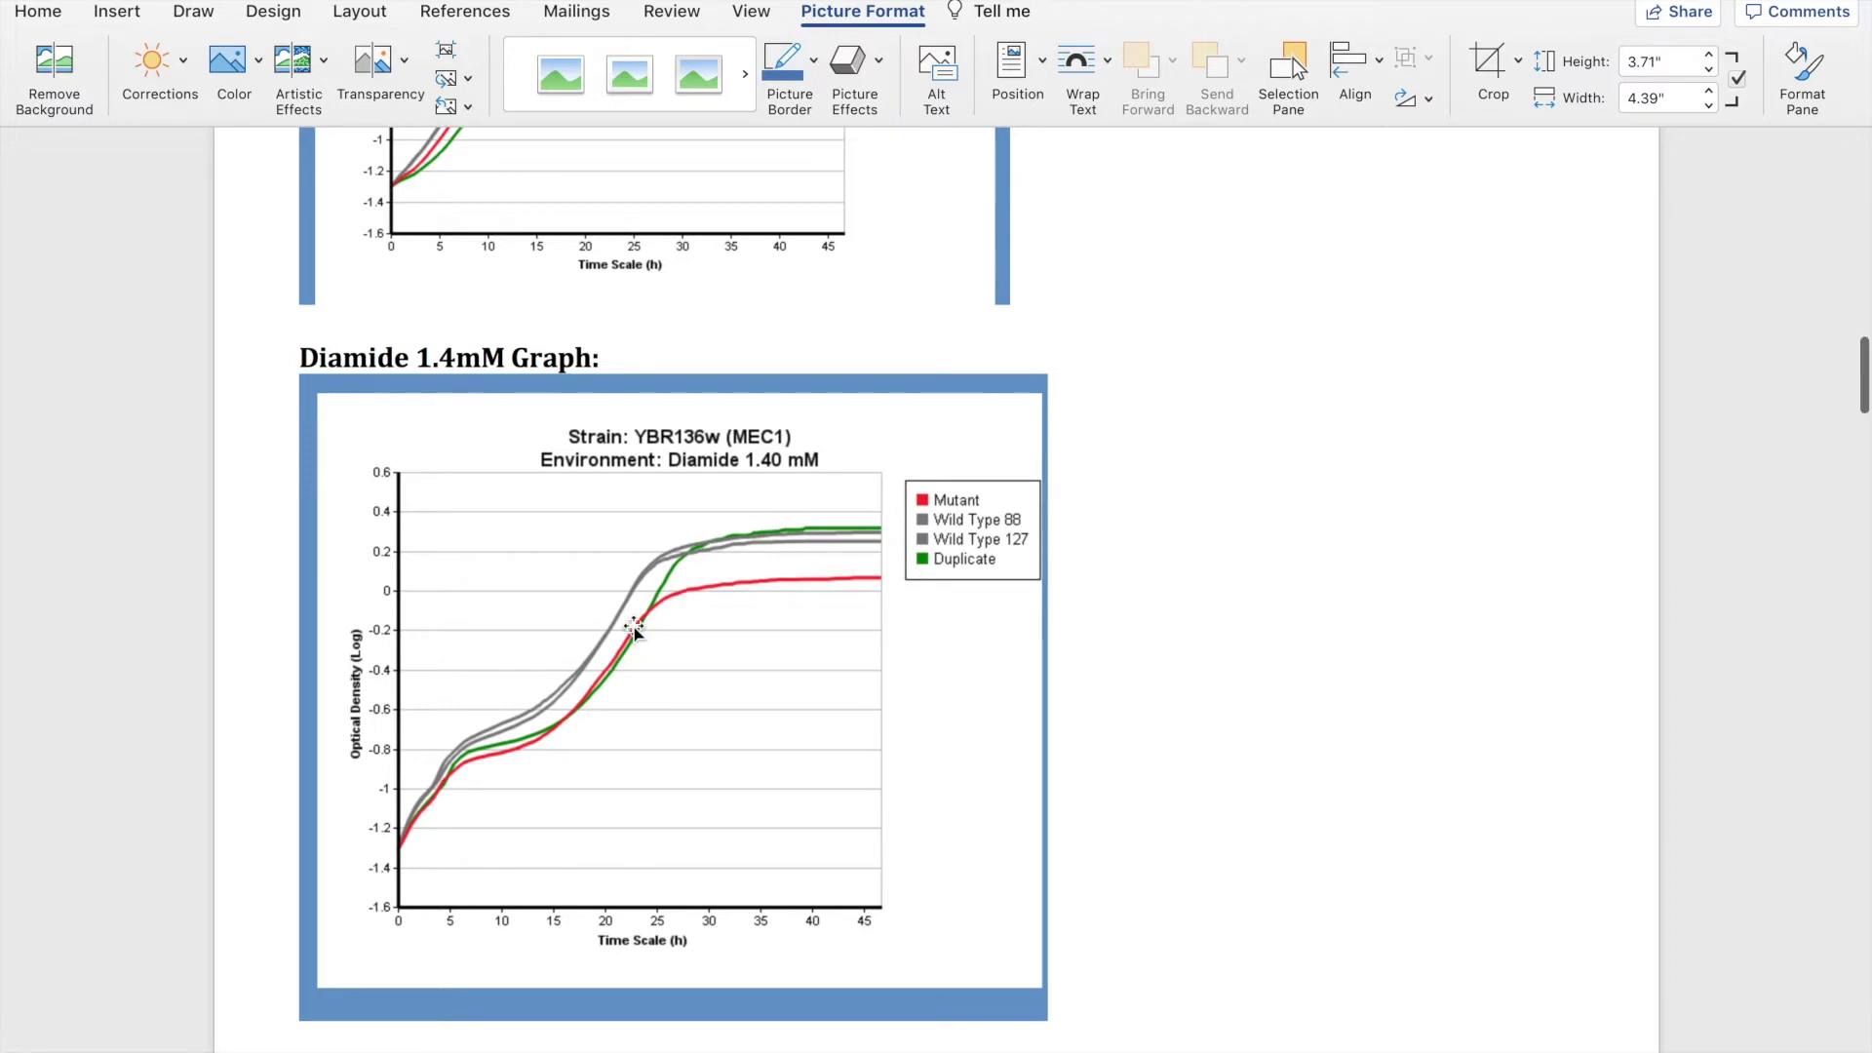
Review the NaCl and Diamide charts, then start the phenotype summary with 'In the NaCl and the diamide,'.
scroll(633, 630, "down", 1)
scroll(688, 763, "down", 15)
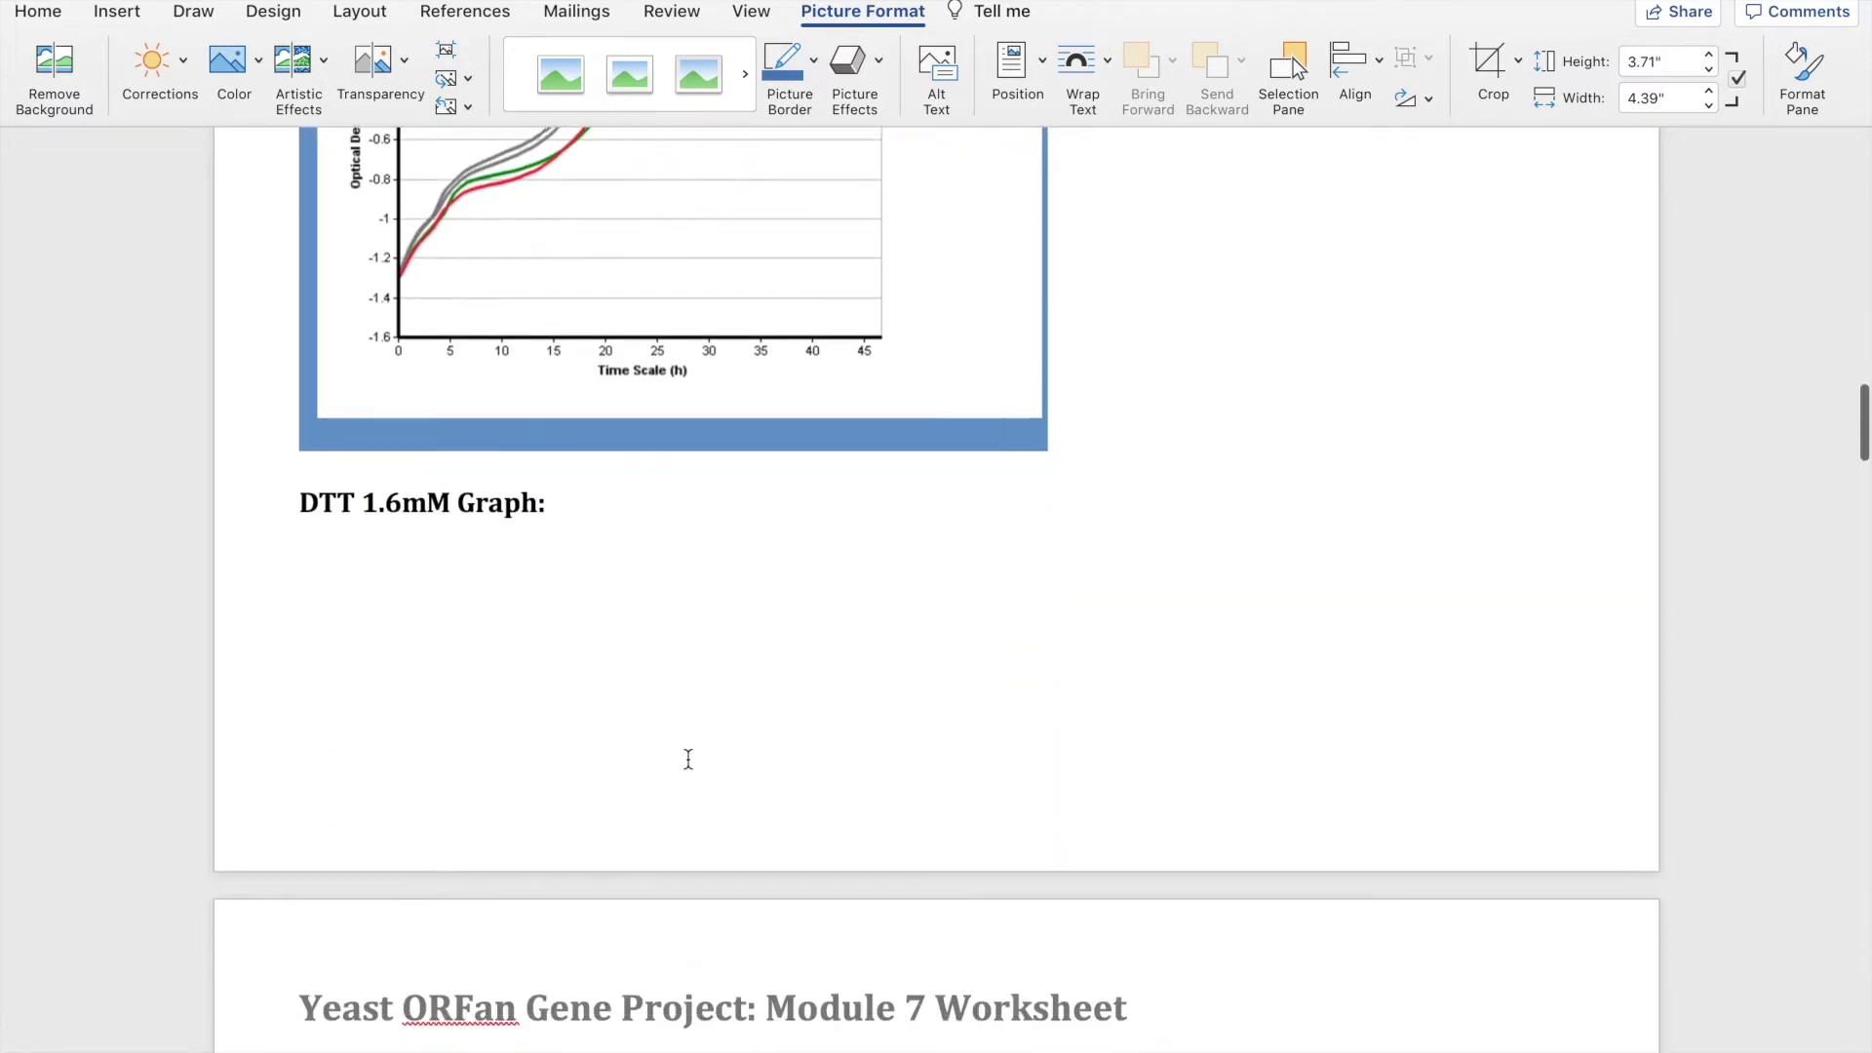
scroll(688, 763, "up", 3)
scroll(689, 763, "up", 1)
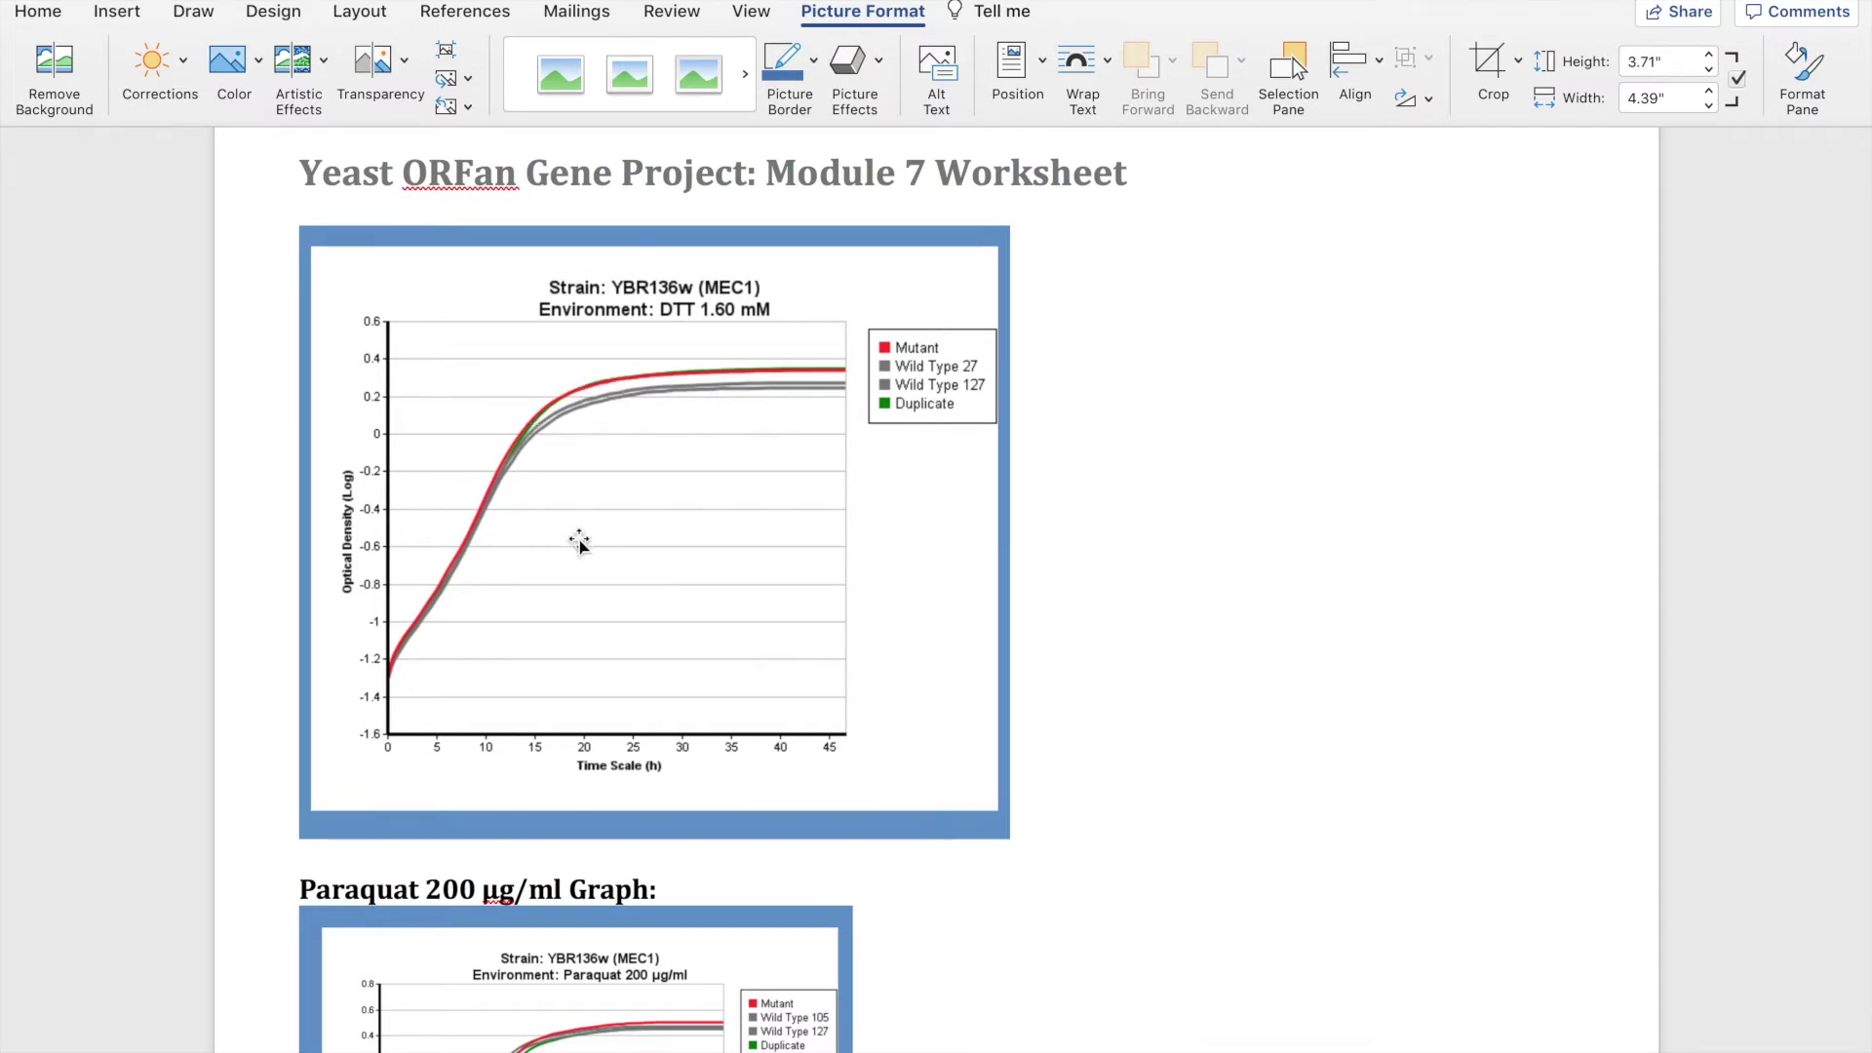
scroll(581, 539, "down", 10)
scroll(466, 938, "down", 1)
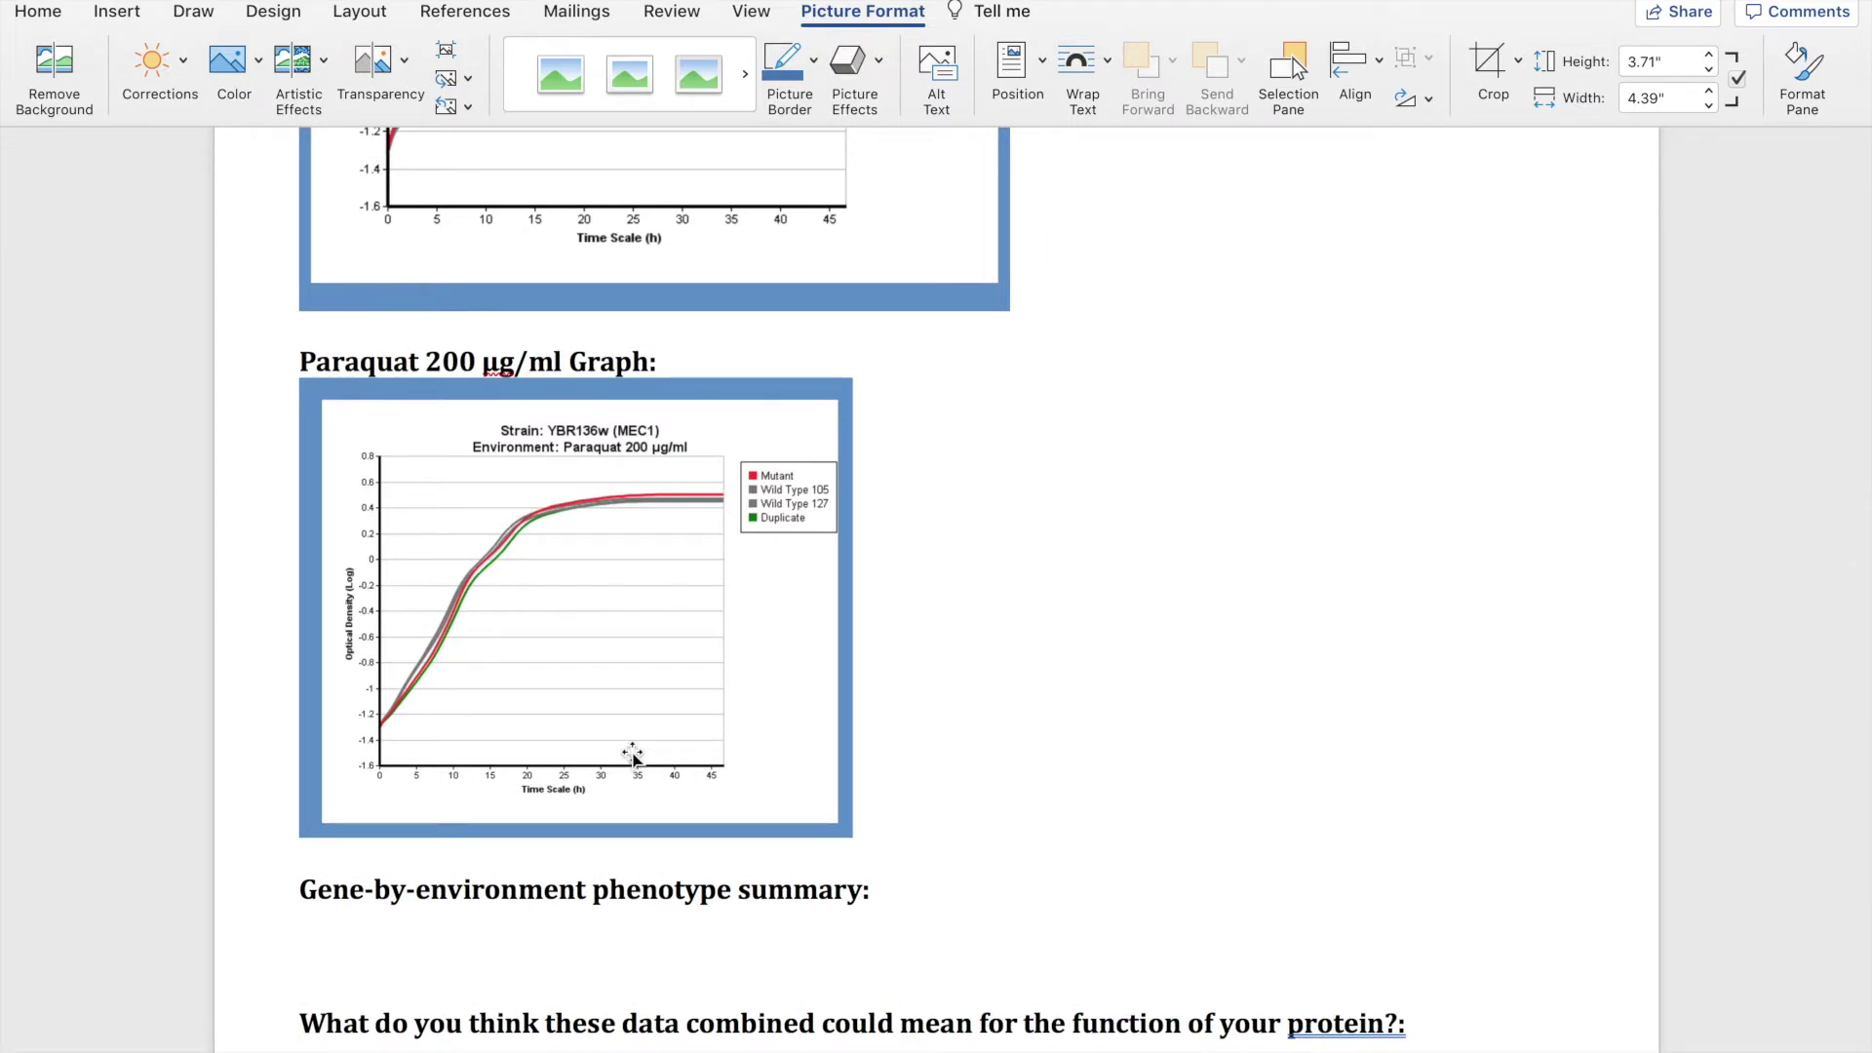
scroll(631, 755, "down", 3)
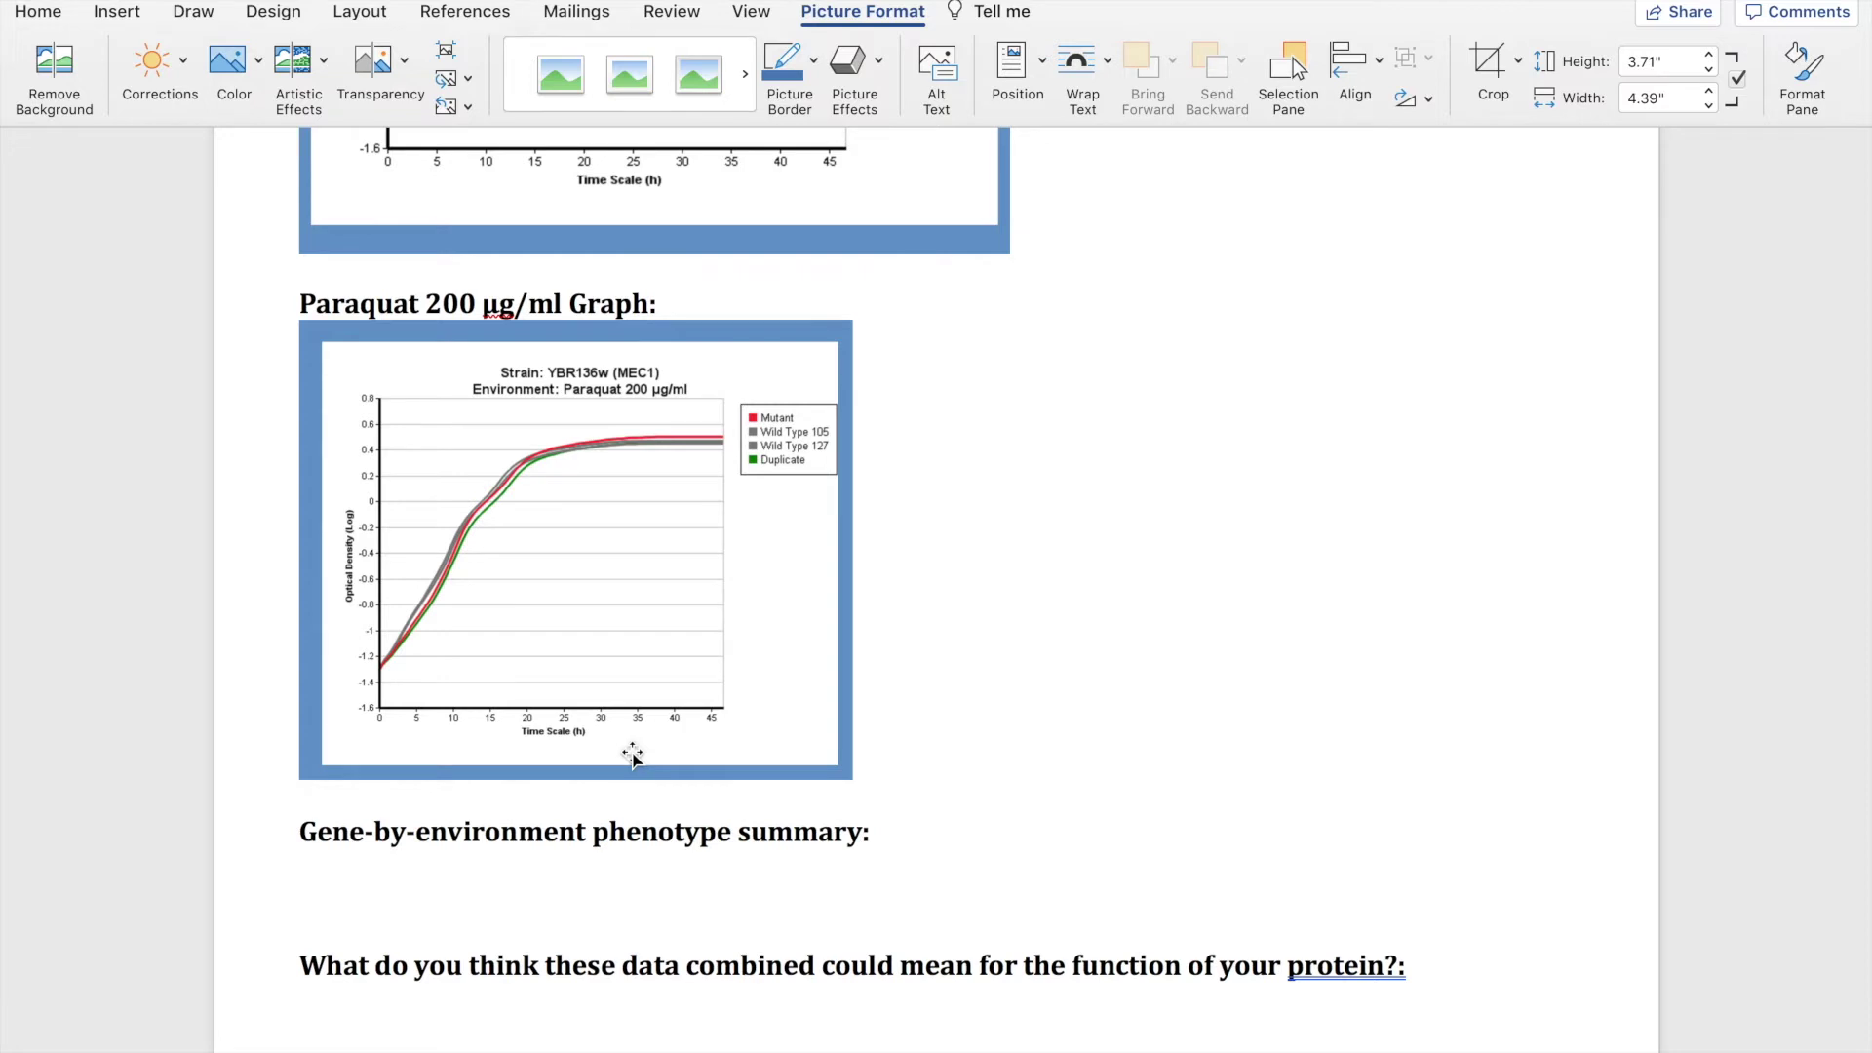
scroll(632, 756, "up", 20)
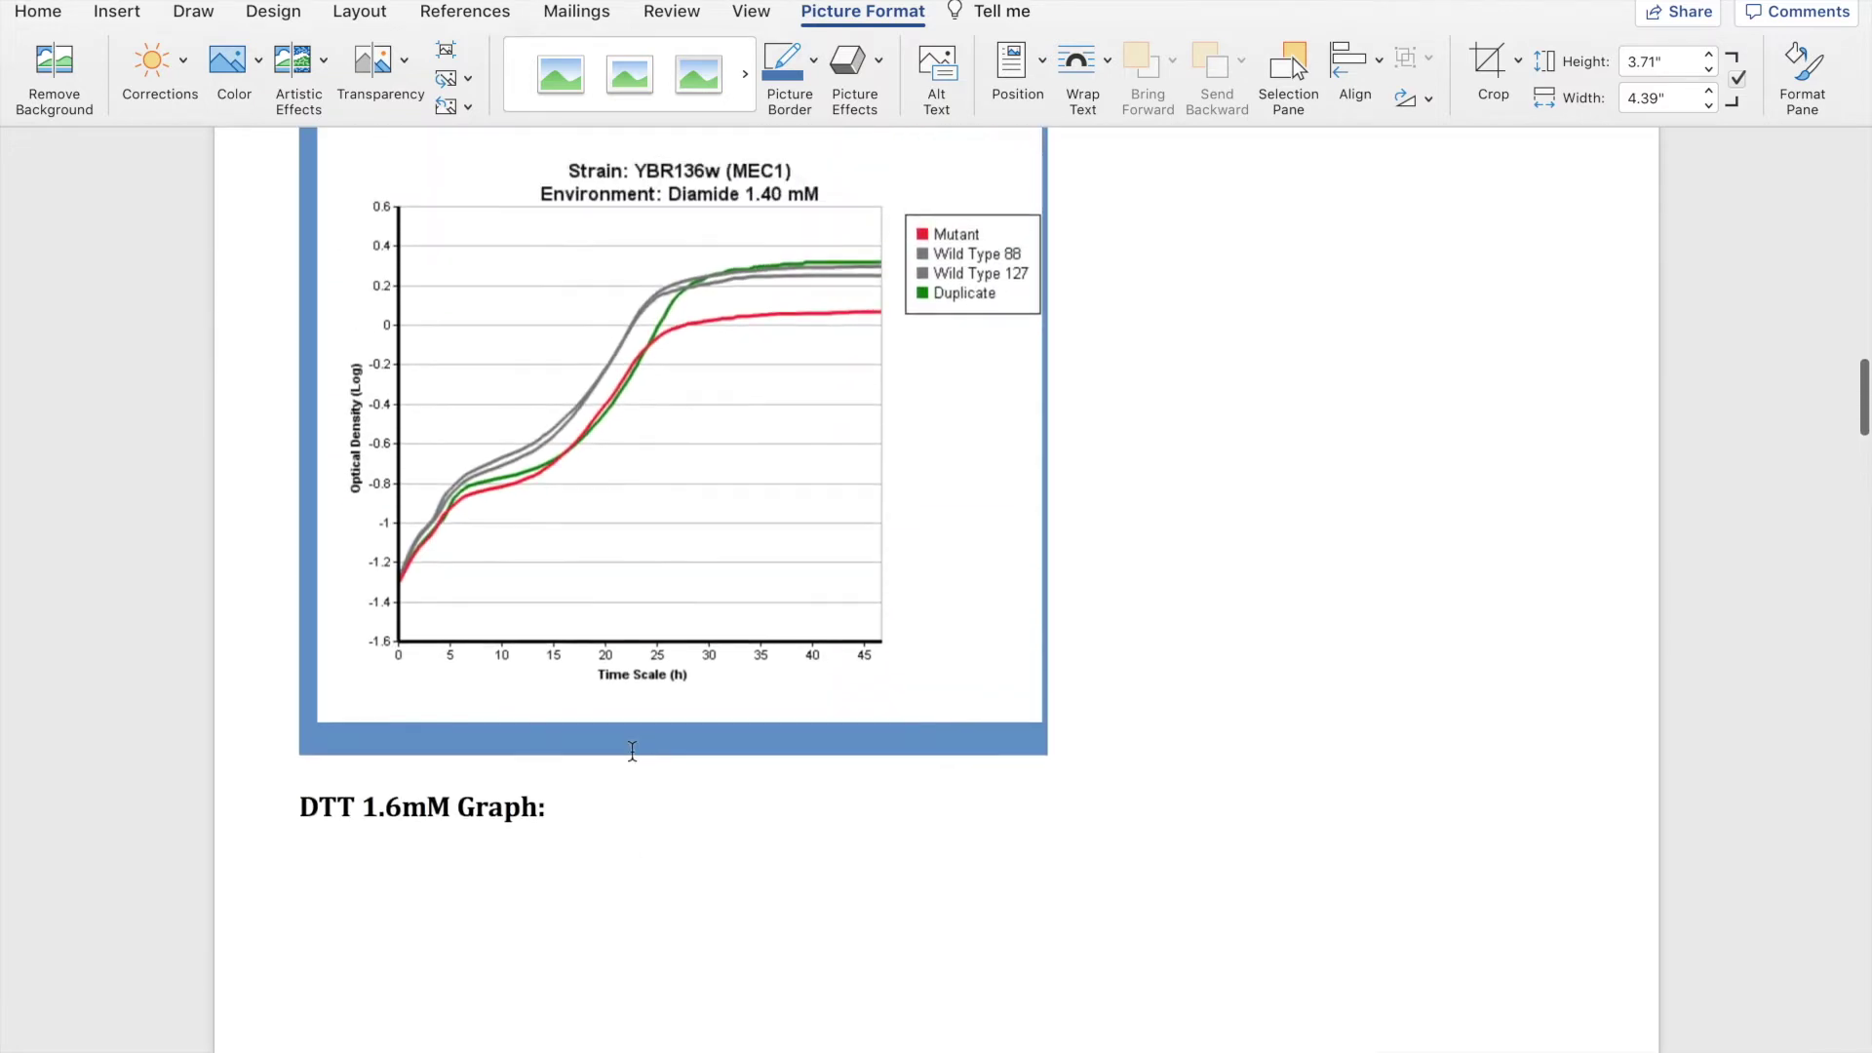
scroll(631, 751, "up", 20)
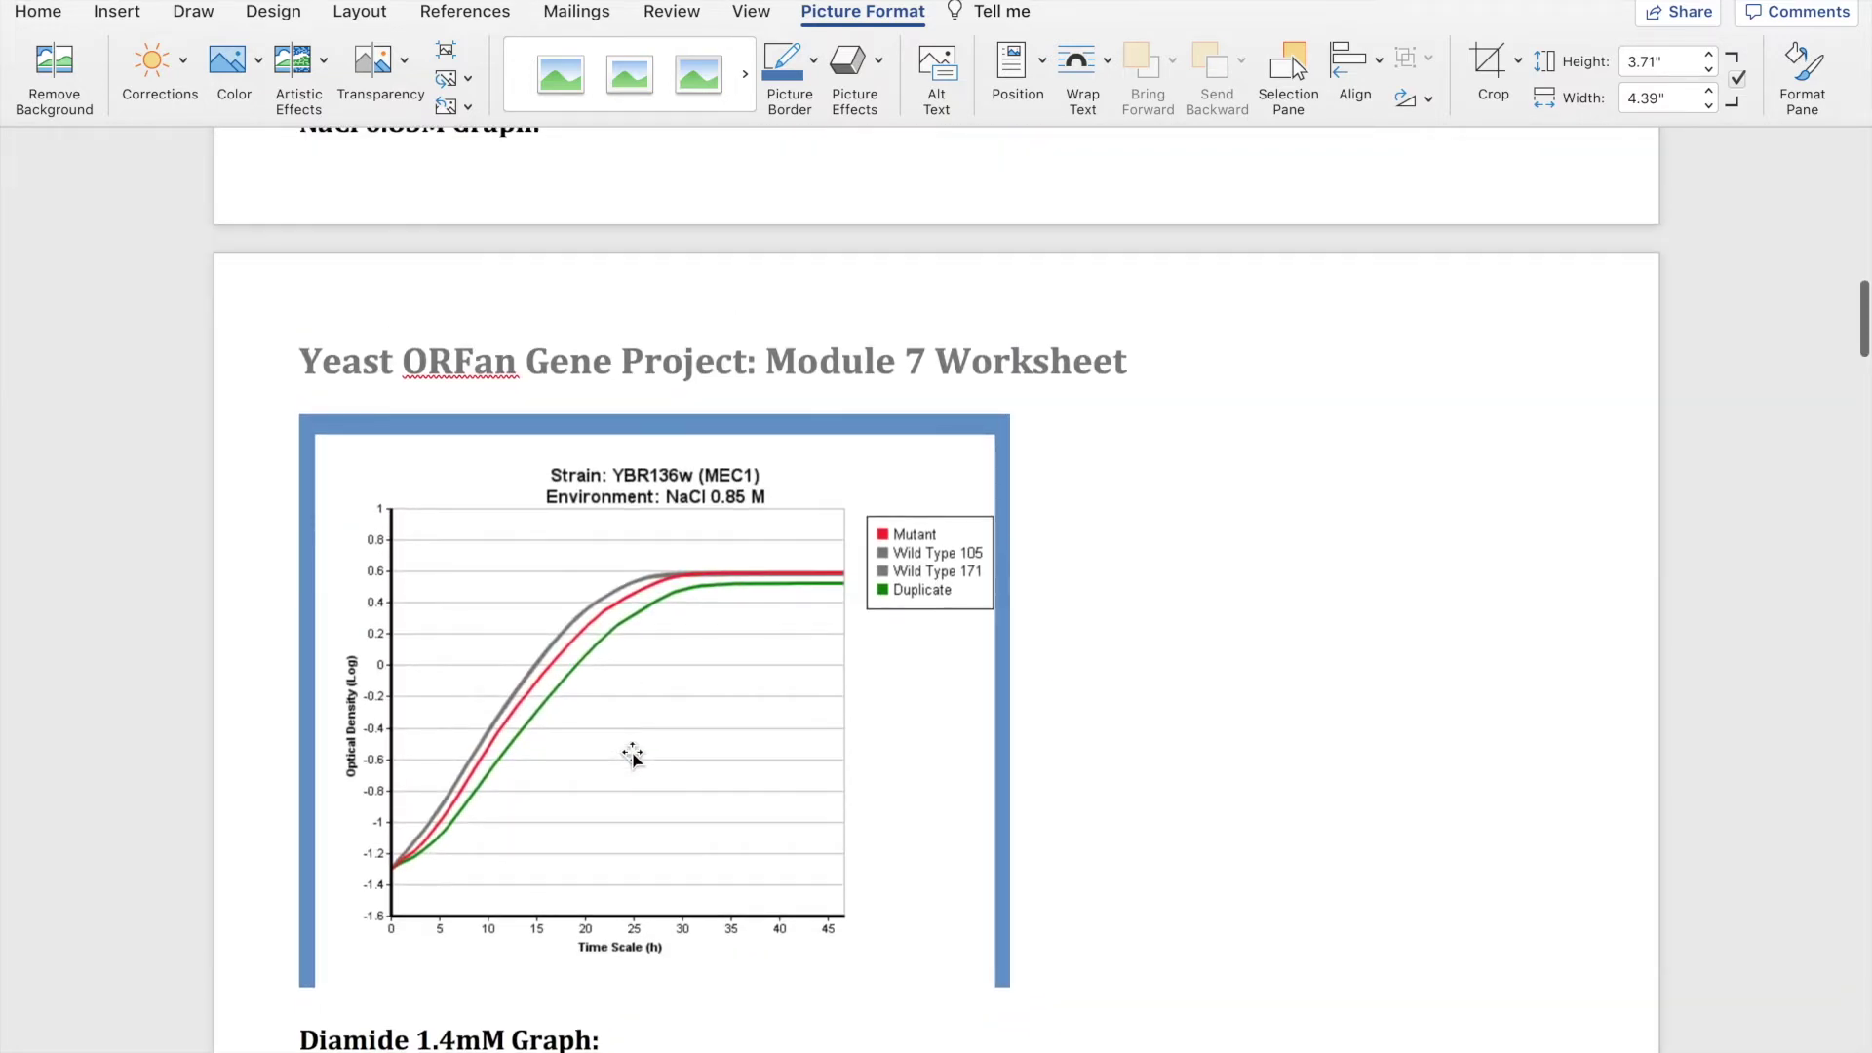
scroll(631, 756, "up", 10)
scroll(632, 758, "down", 18)
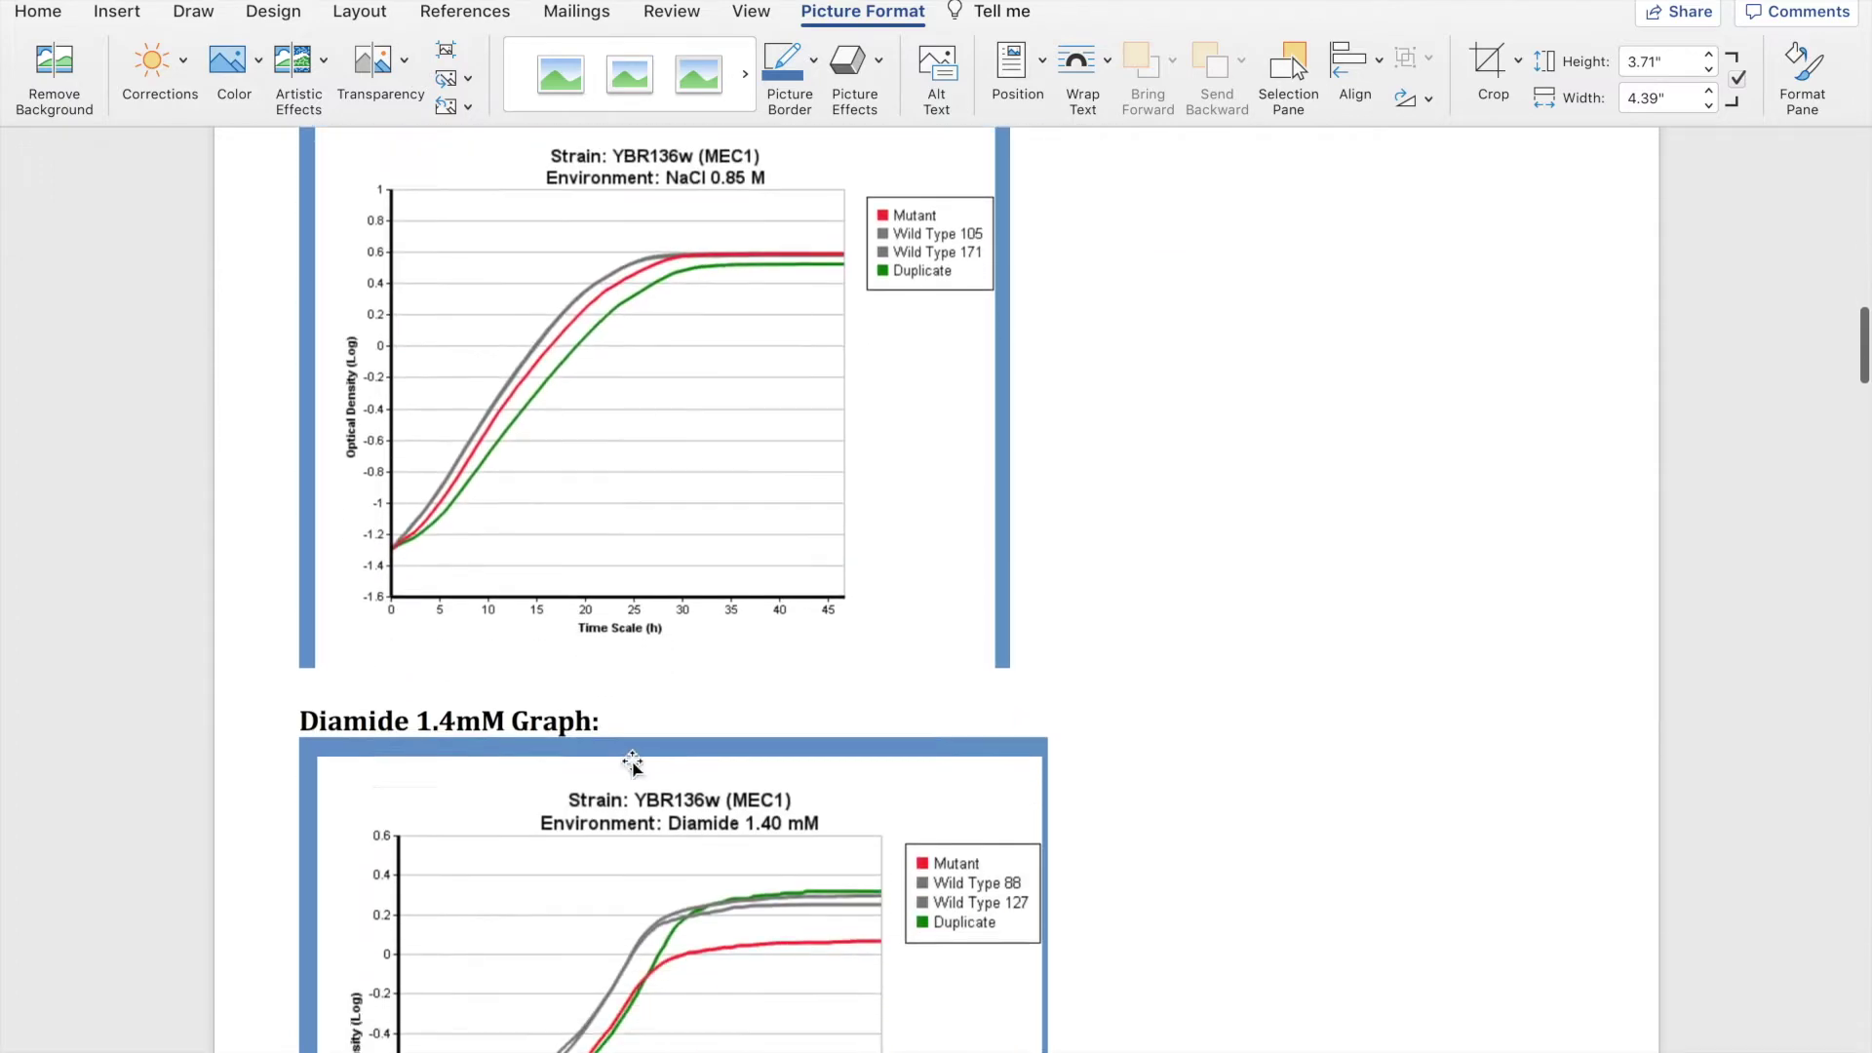
scroll(632, 763, "down", 2)
scroll(632, 763, "up", 12)
scroll(631, 763, "down", 4)
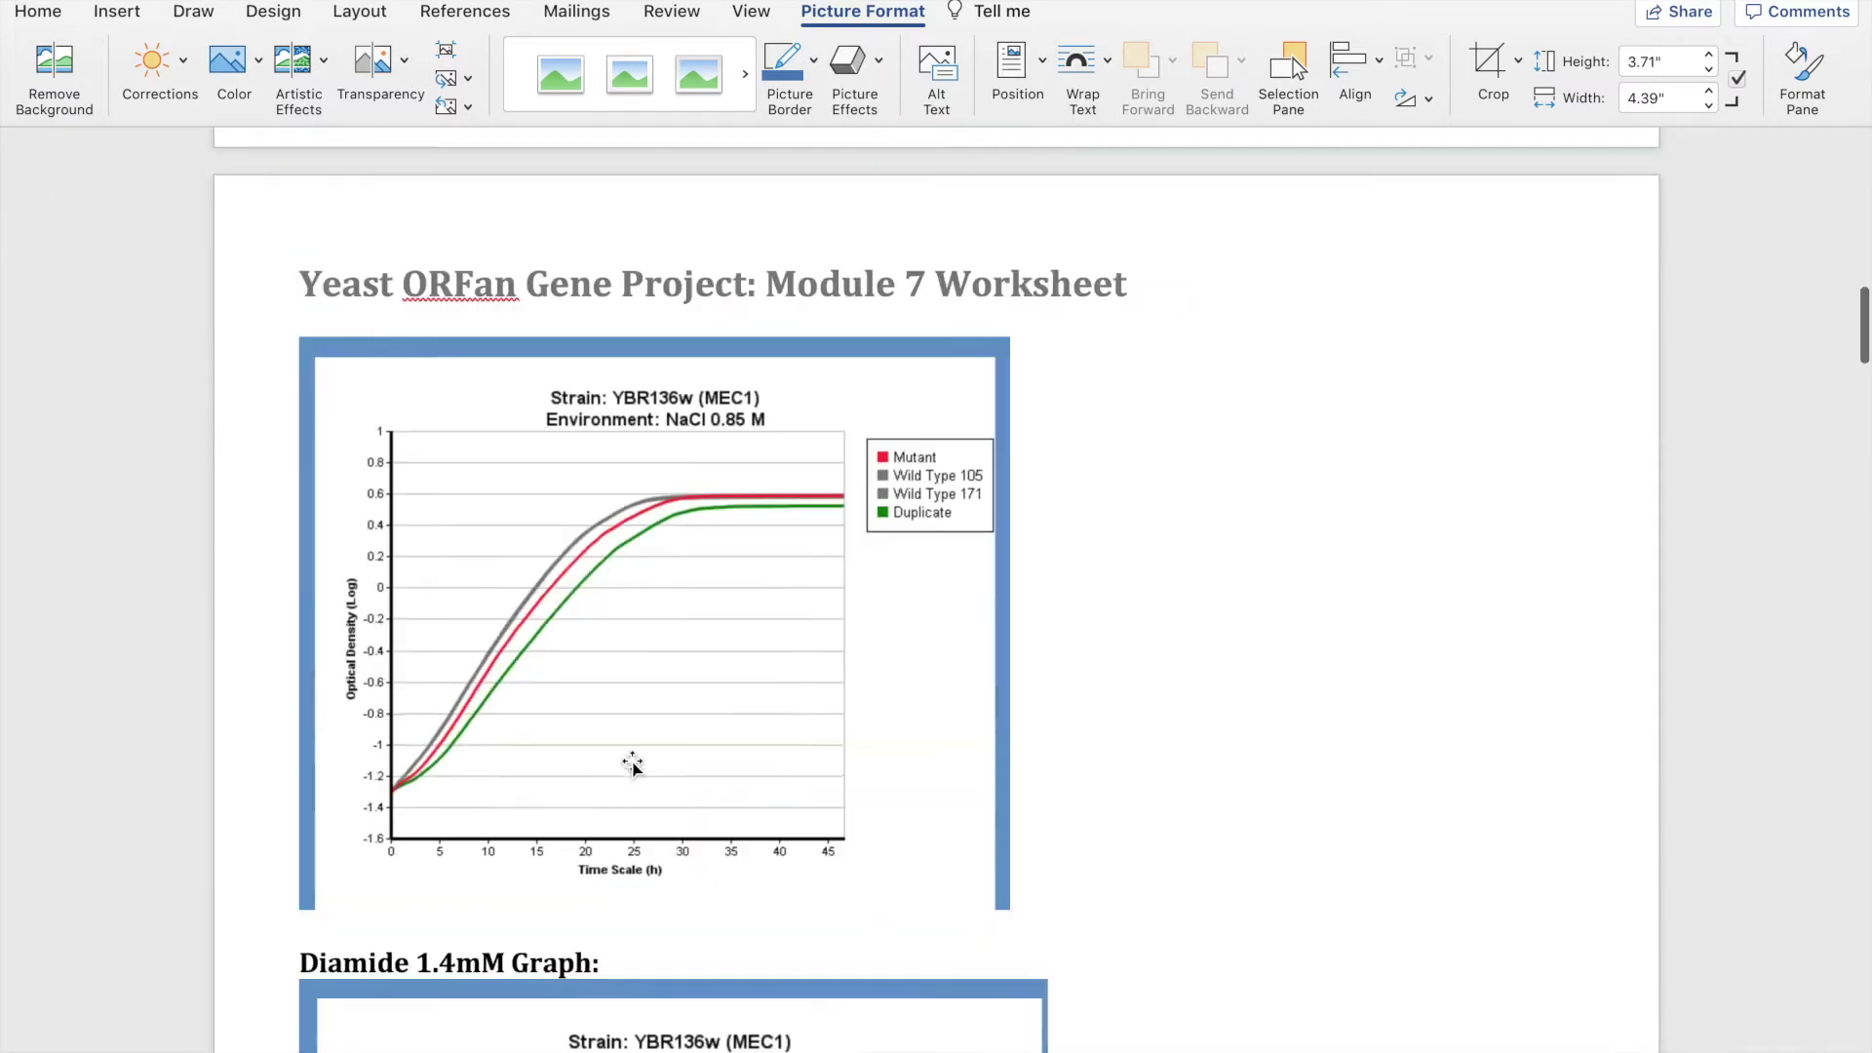
scroll(632, 763, "down", 20)
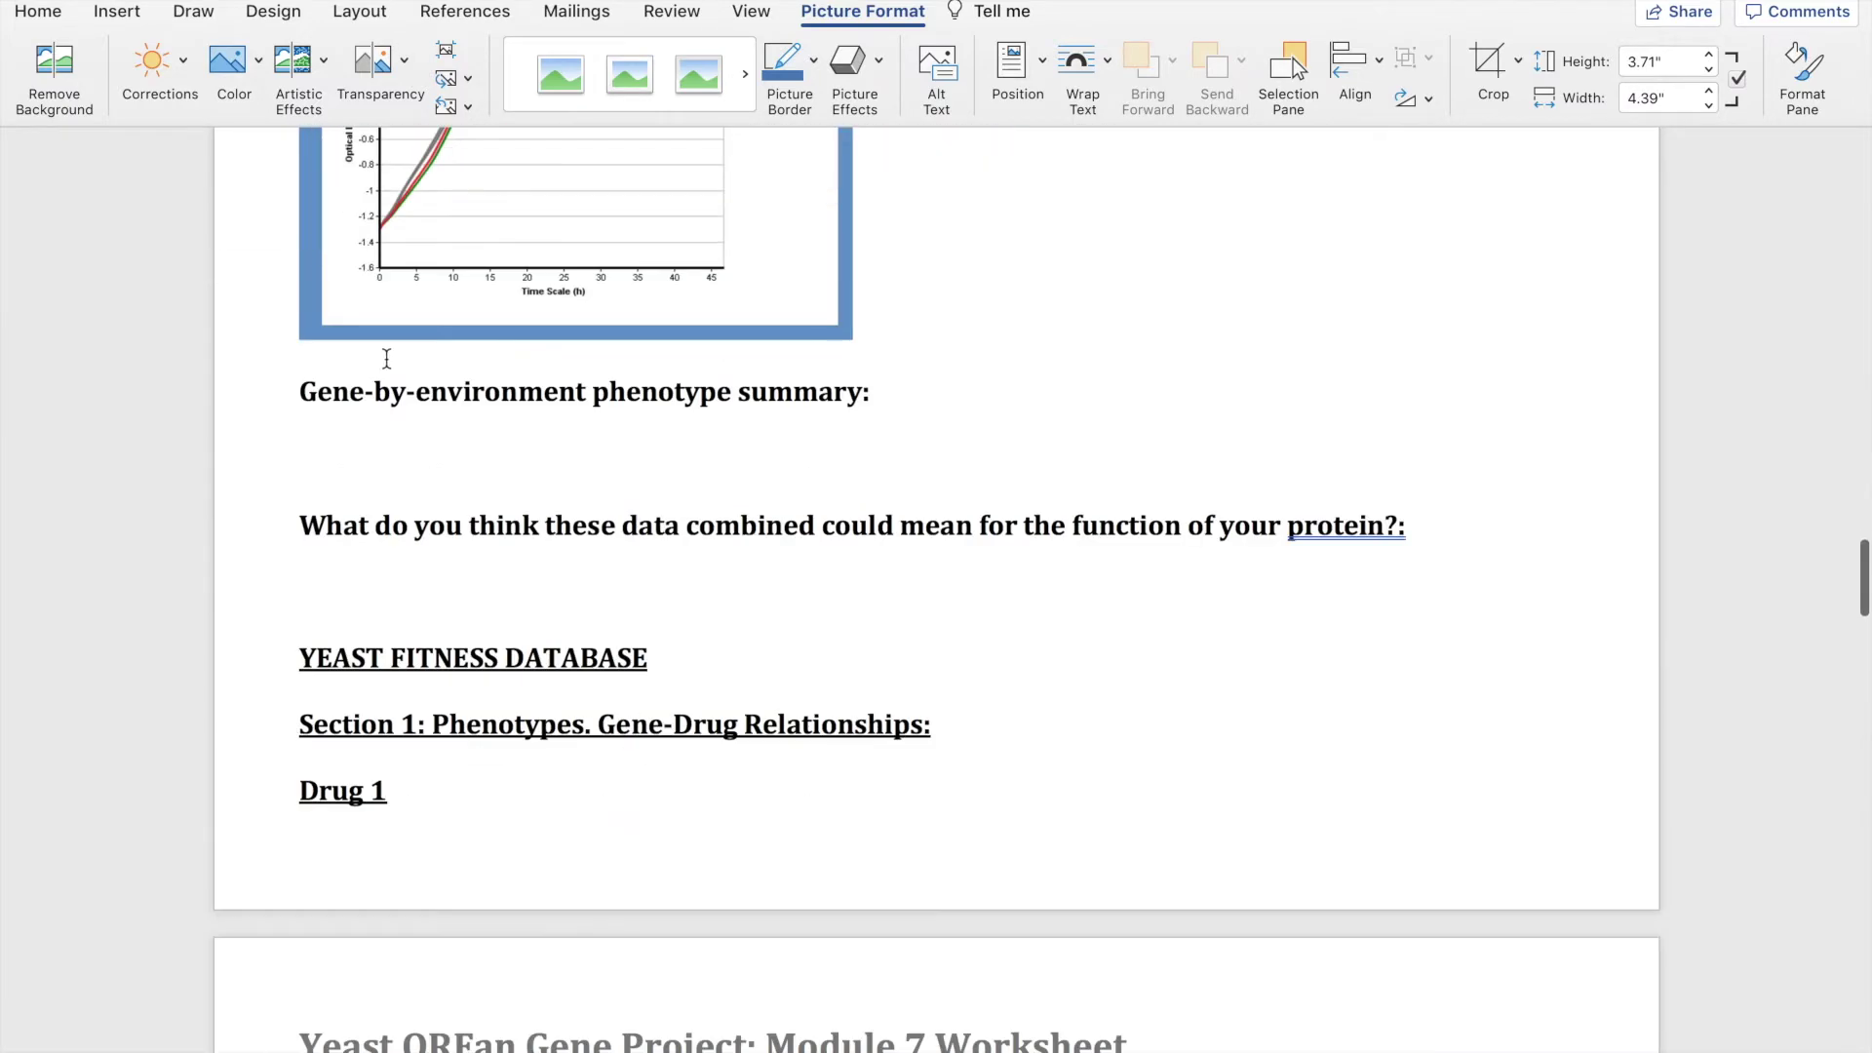
type("In the ")
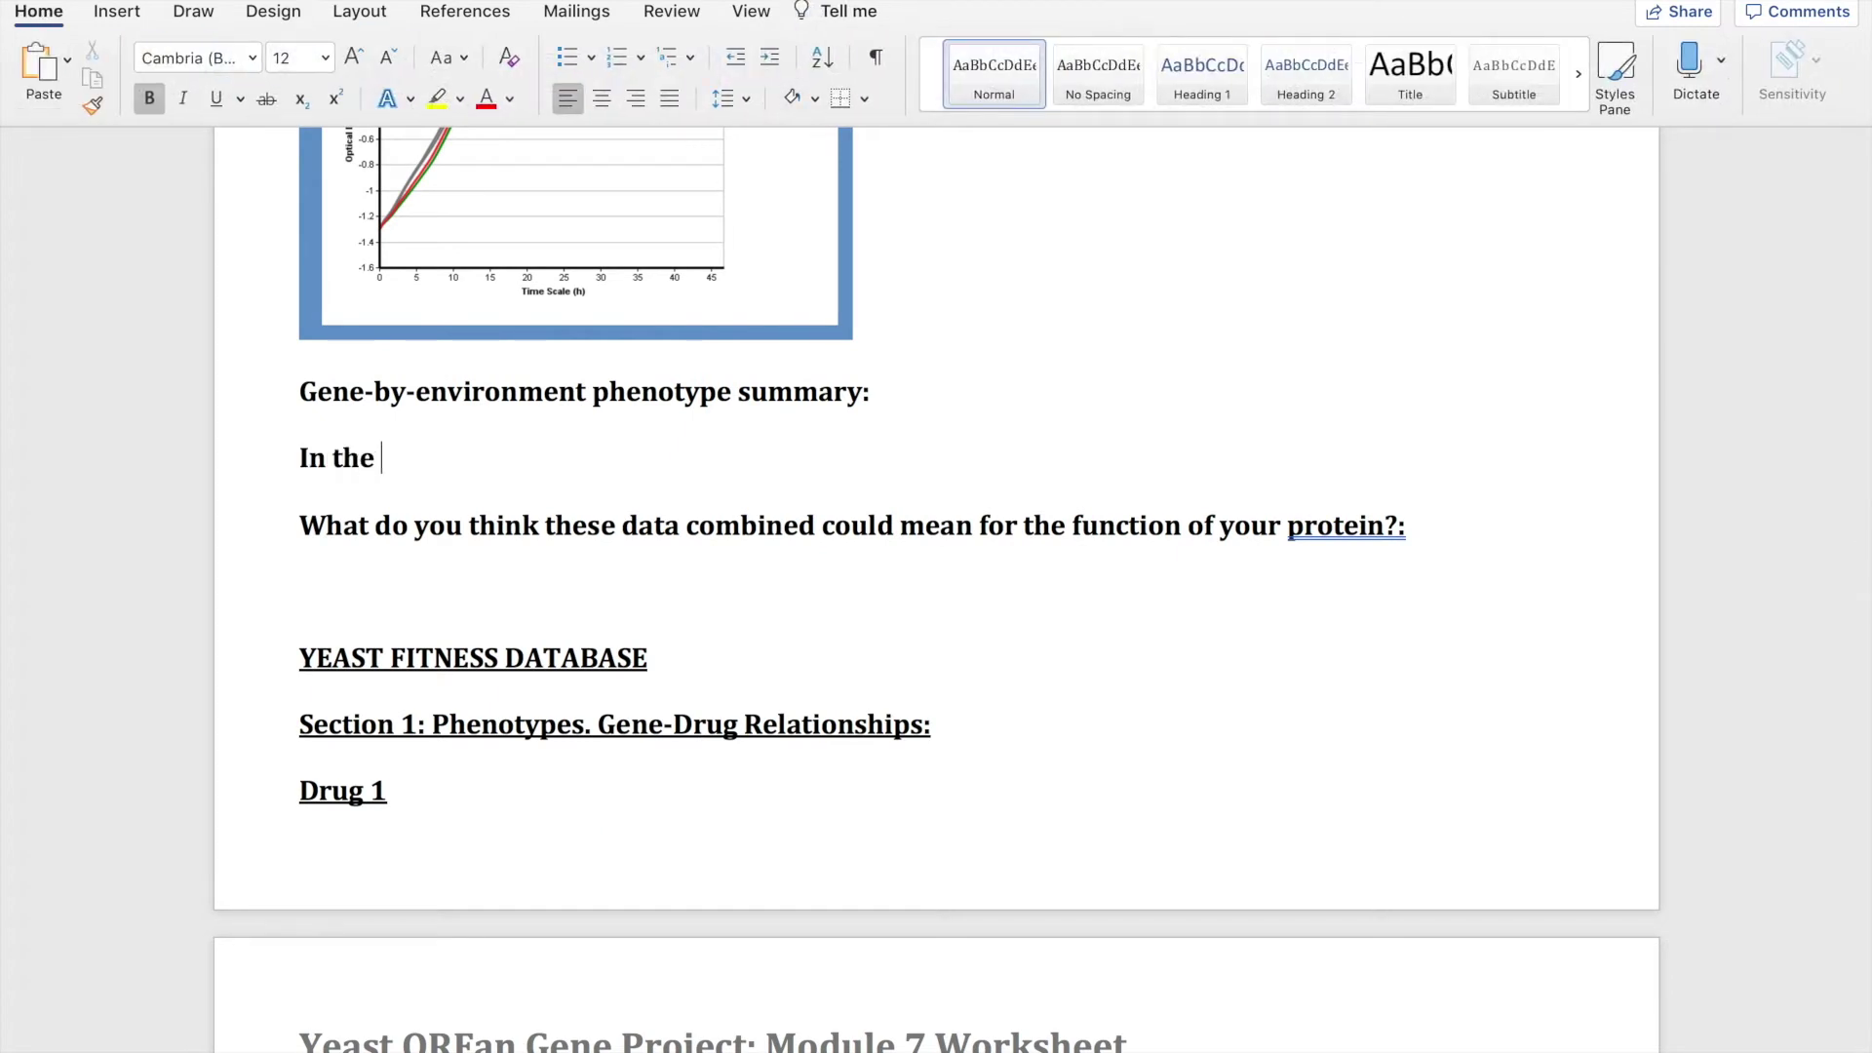
type("NaCl and the diamide, the mutant and")
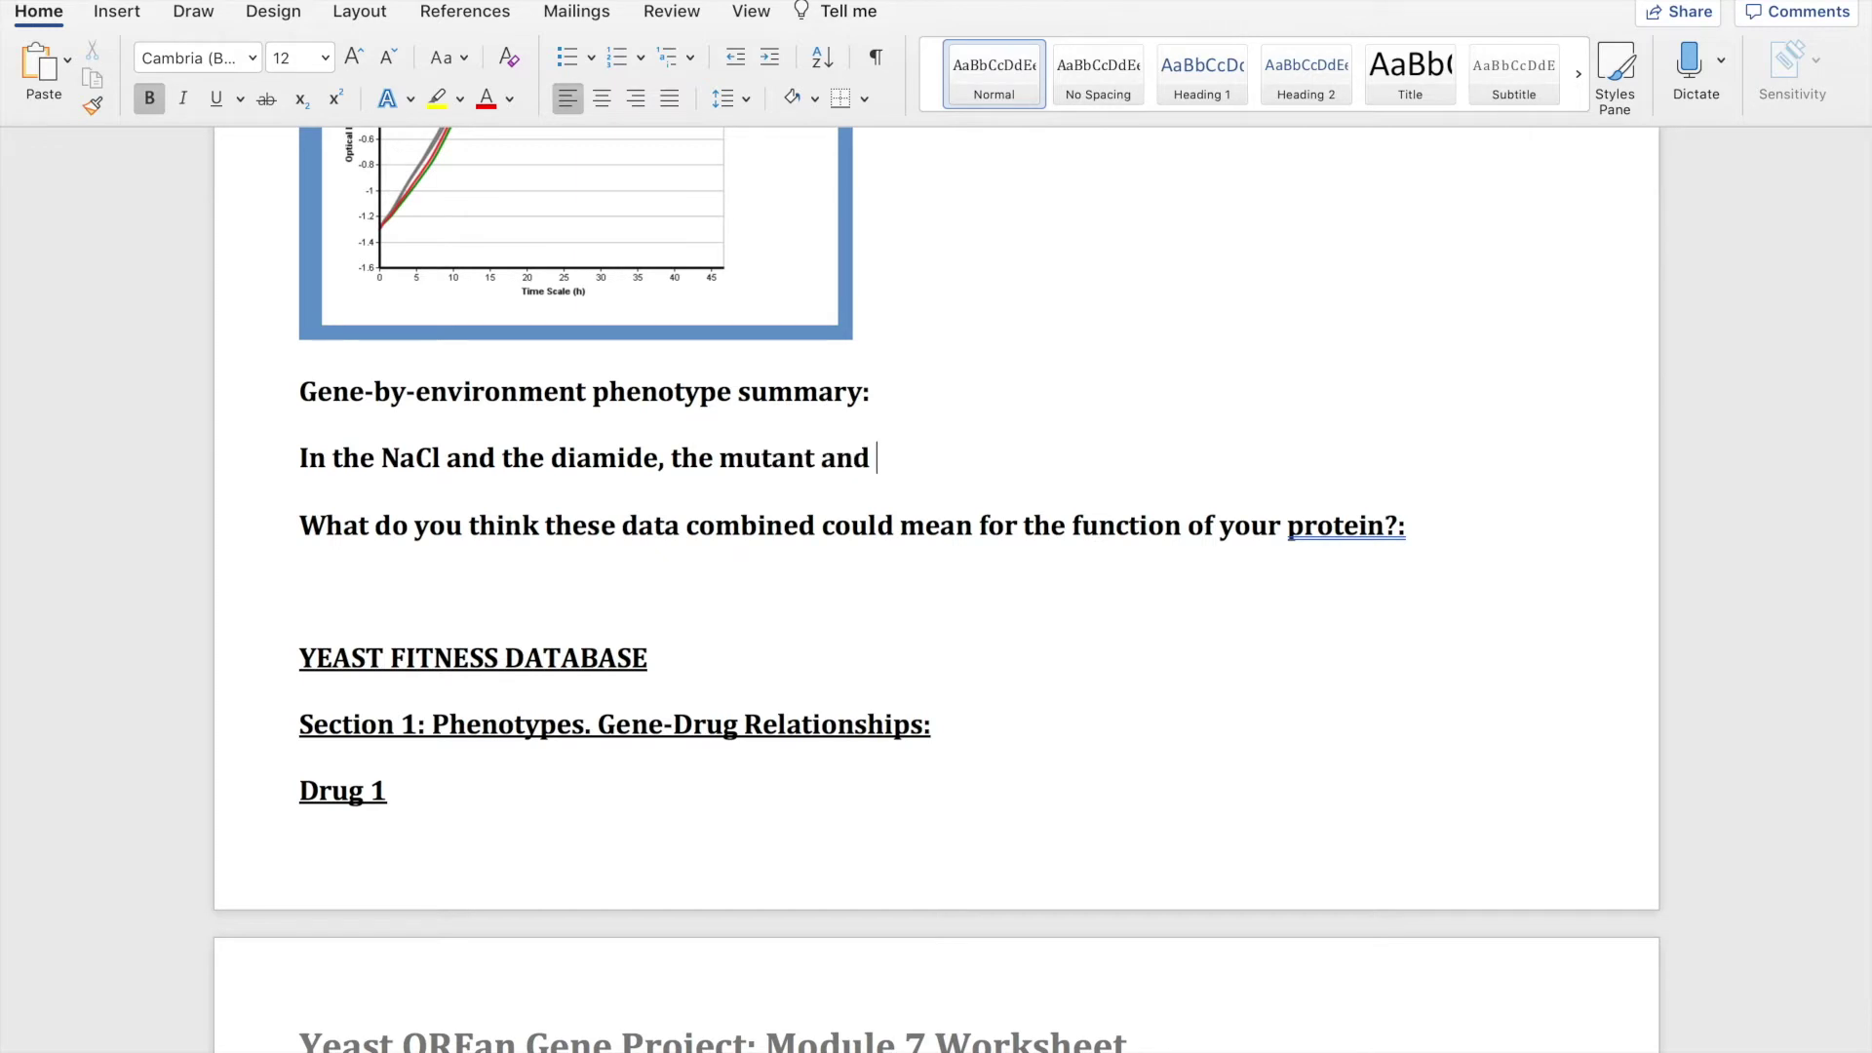
Write that mutant and duplicate grew less but flattened out toward wildtype under NaCl and diamide.
scroll(346, 484, "up", 3)
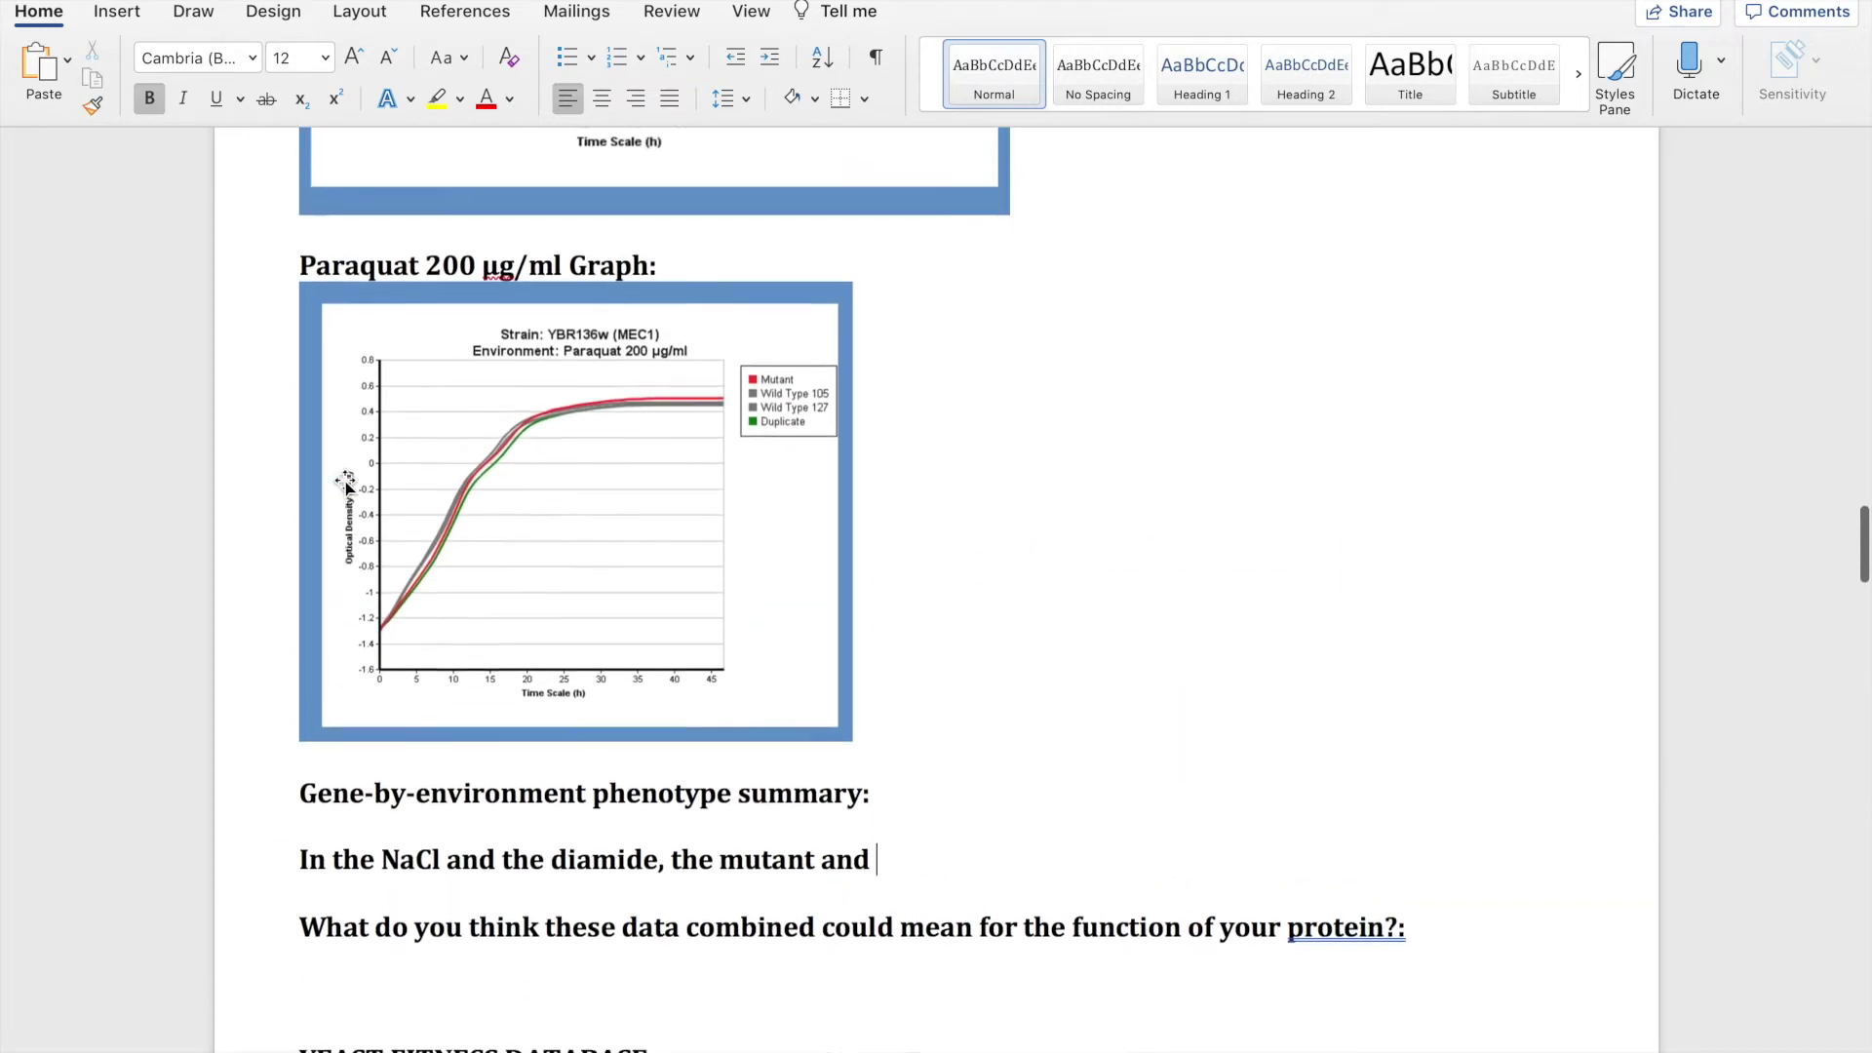
scroll(346, 485, "down", 1)
type("dupliac")
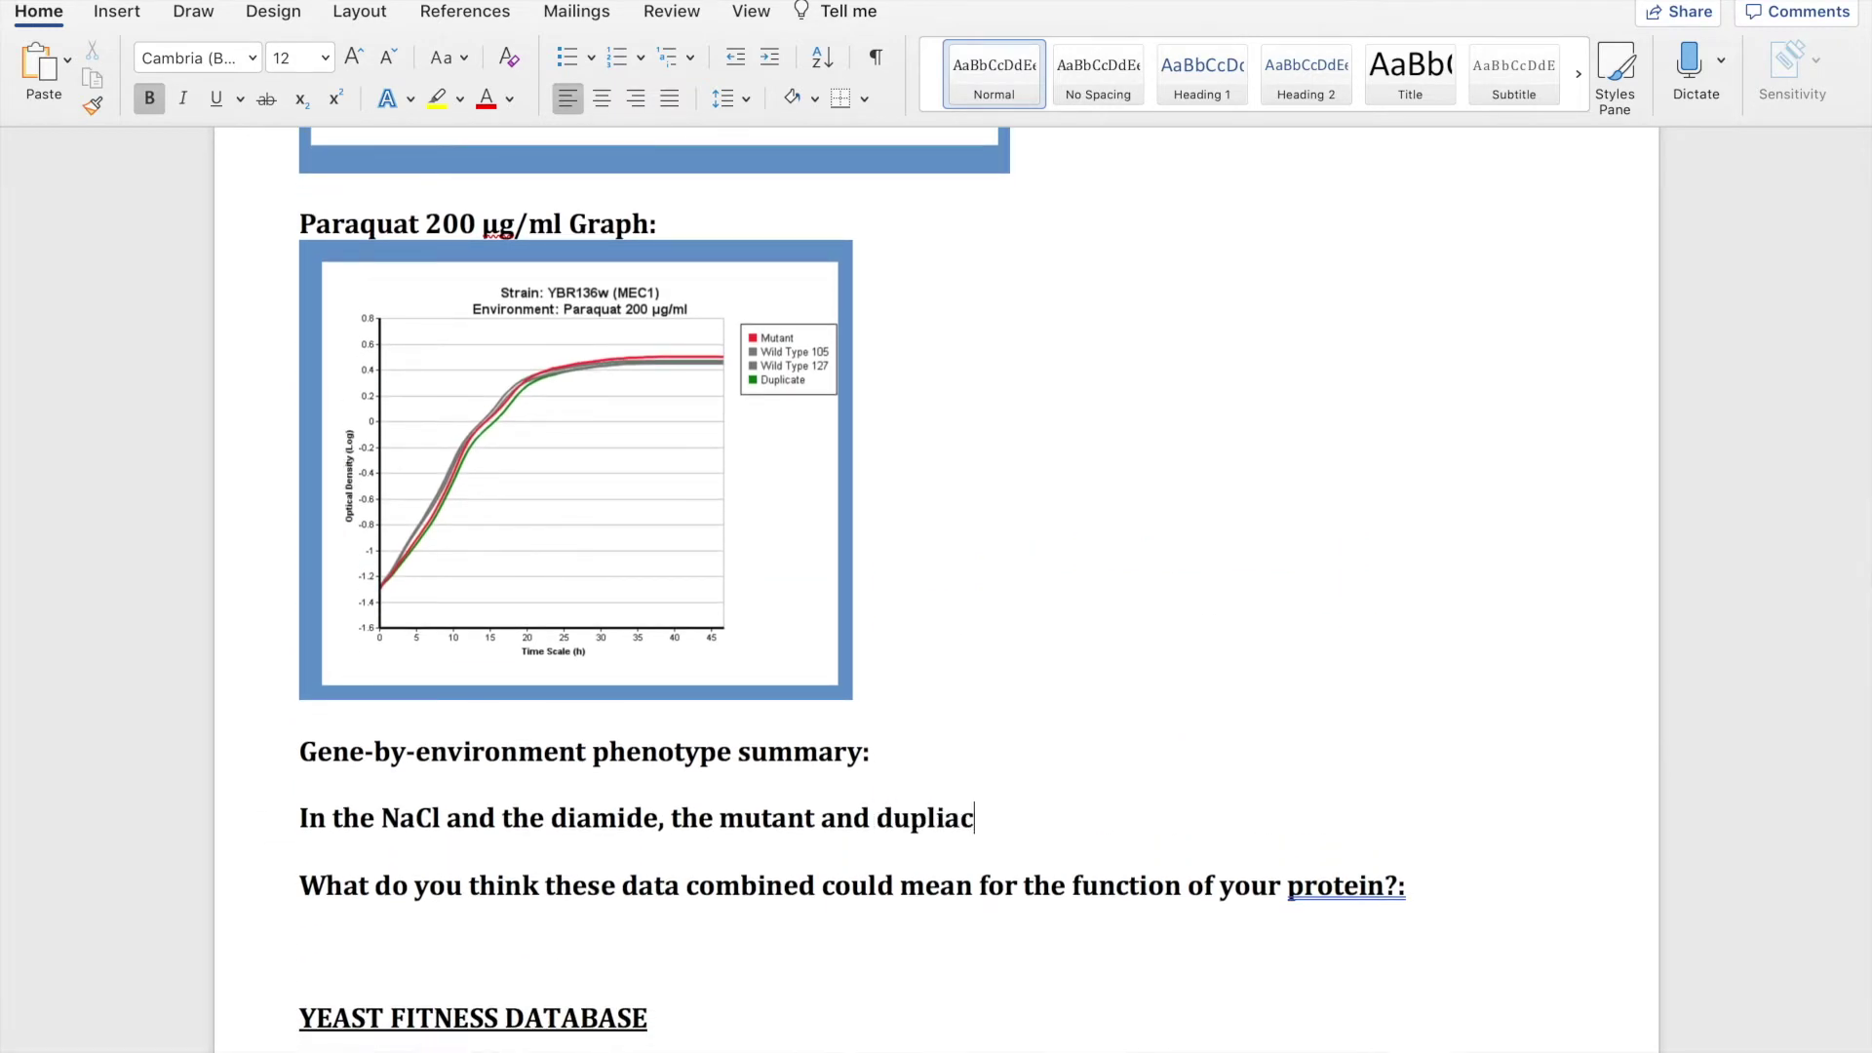
key("BackSpace")
key("BackSpace")
type("cate bo")
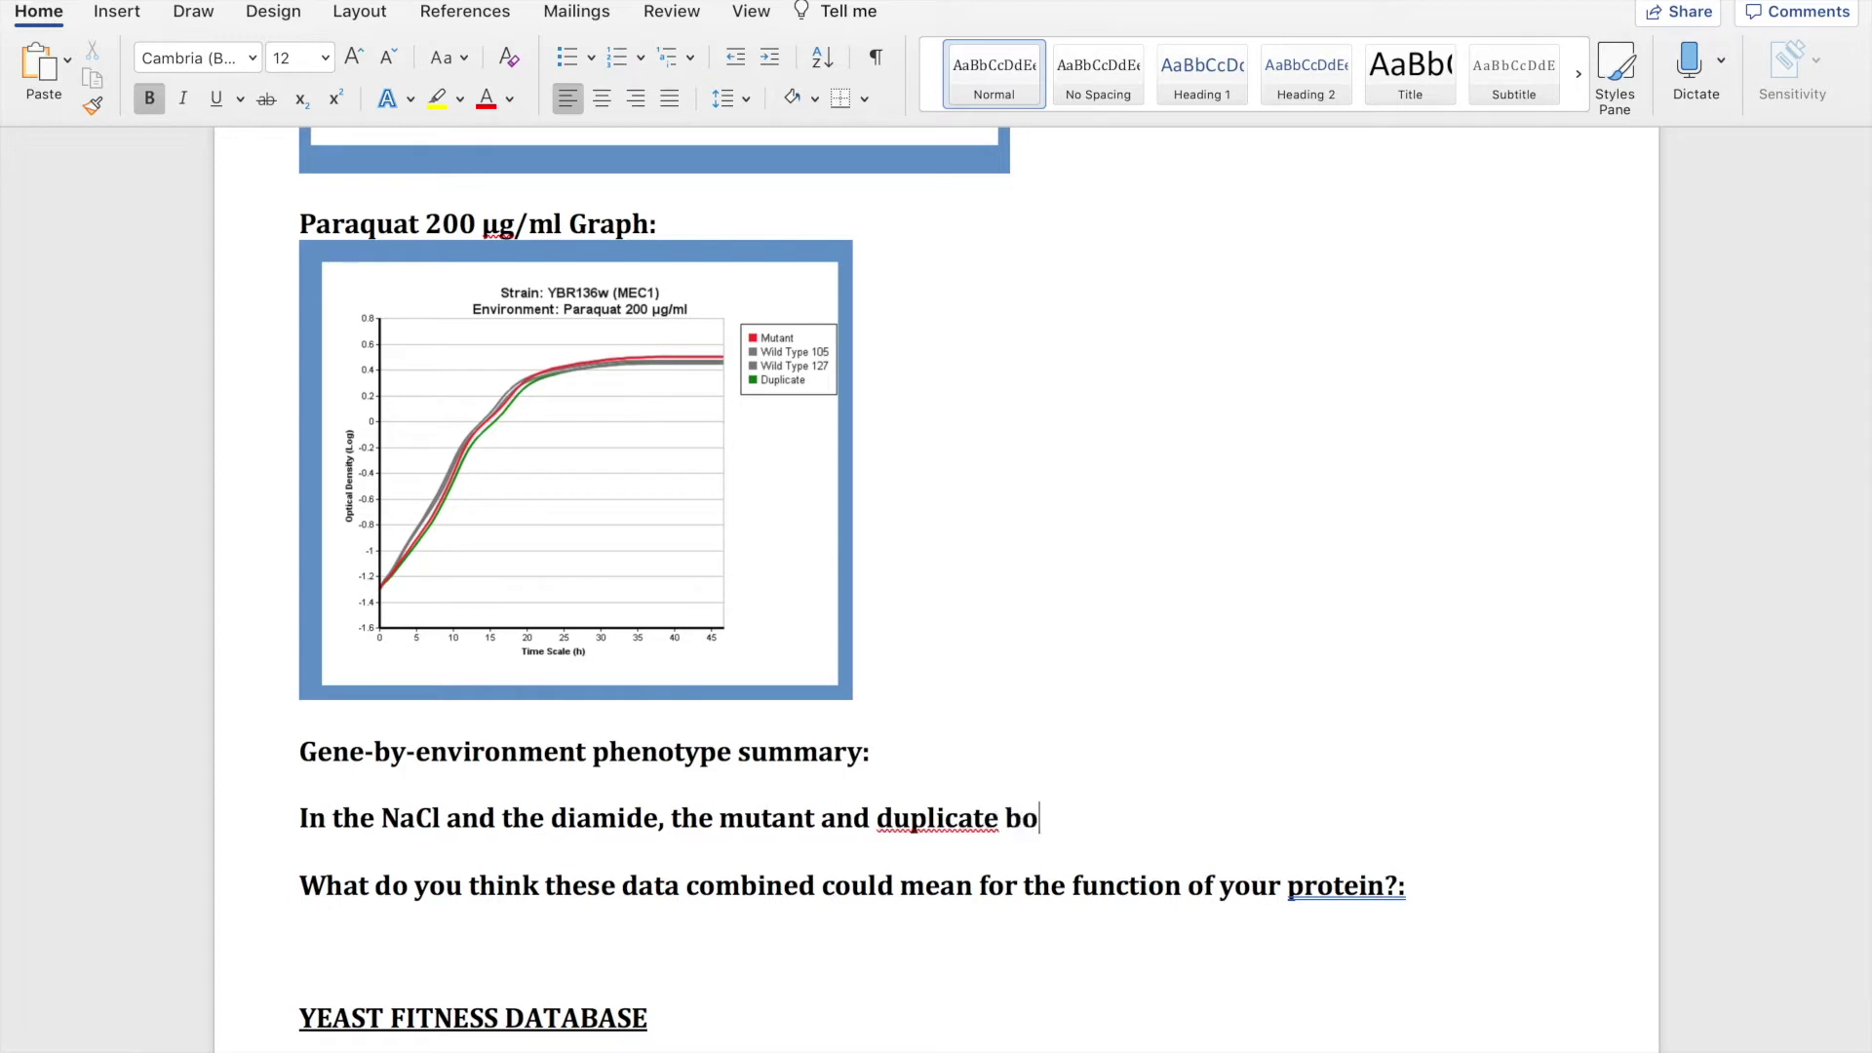
type("th did not ")
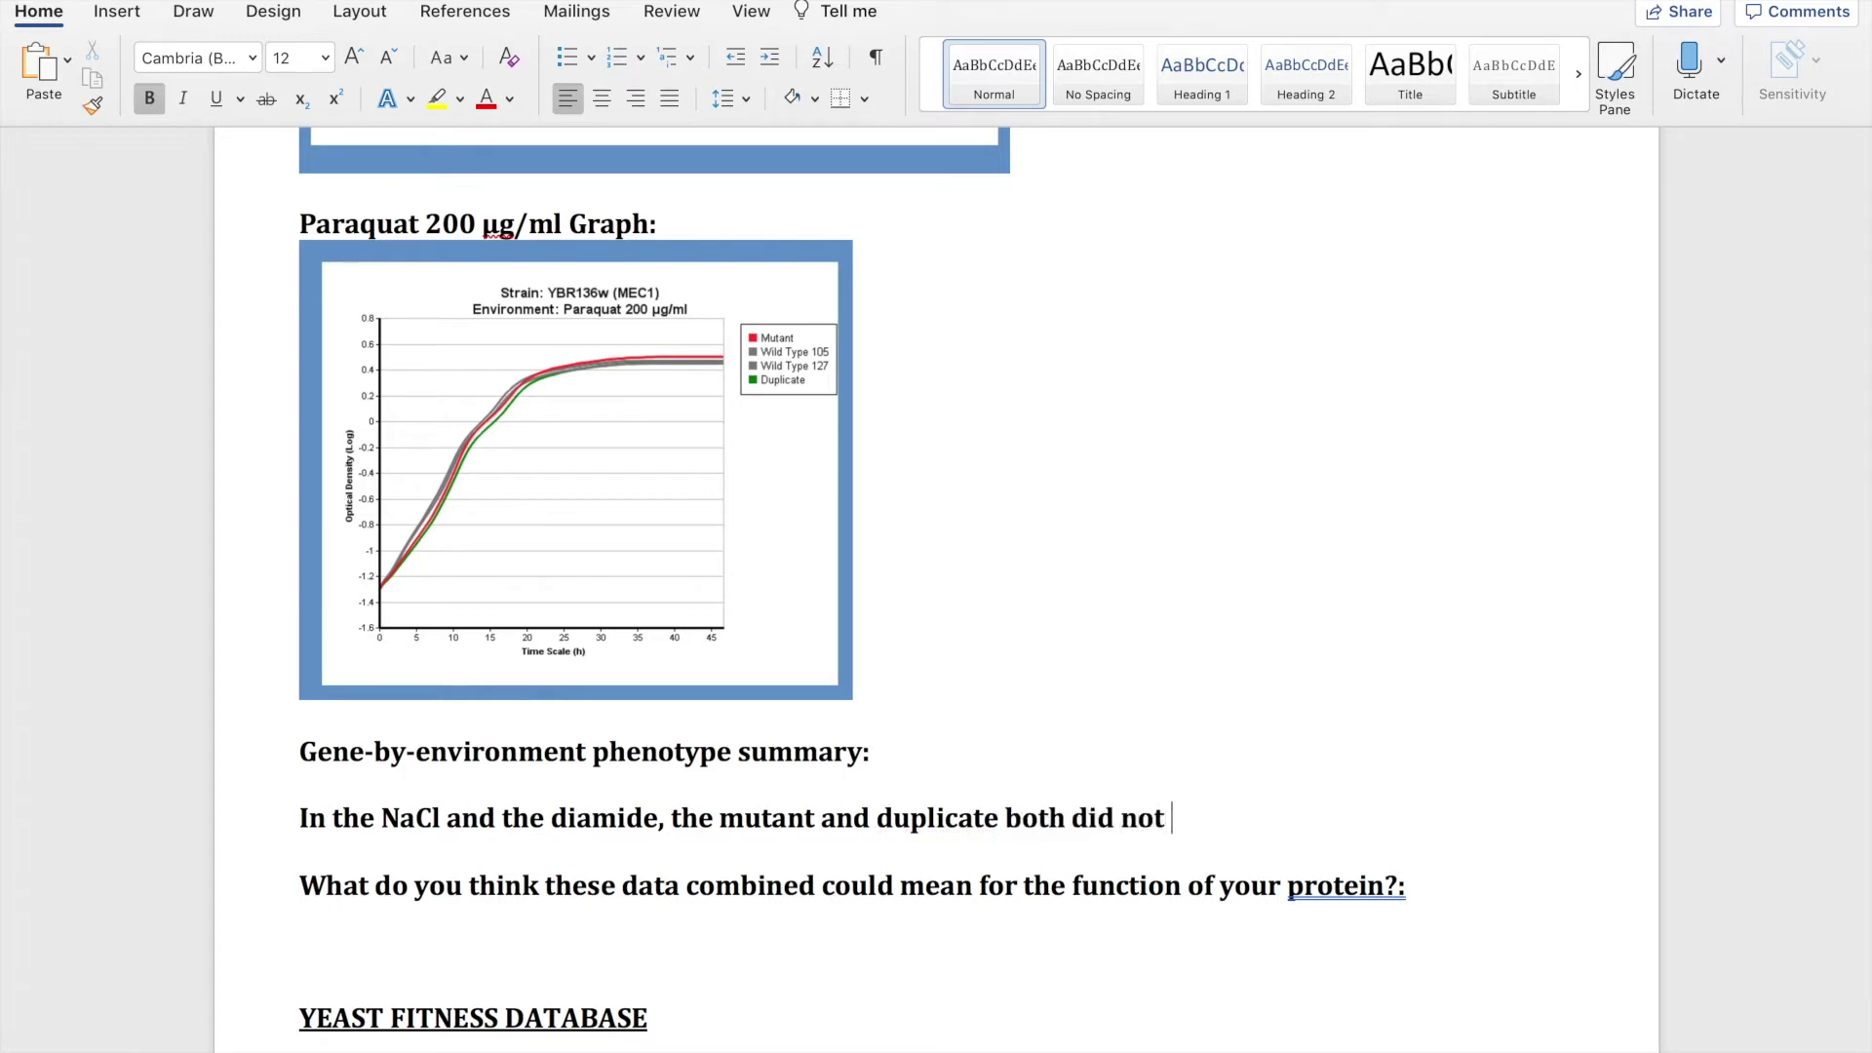
type("grow as well but")
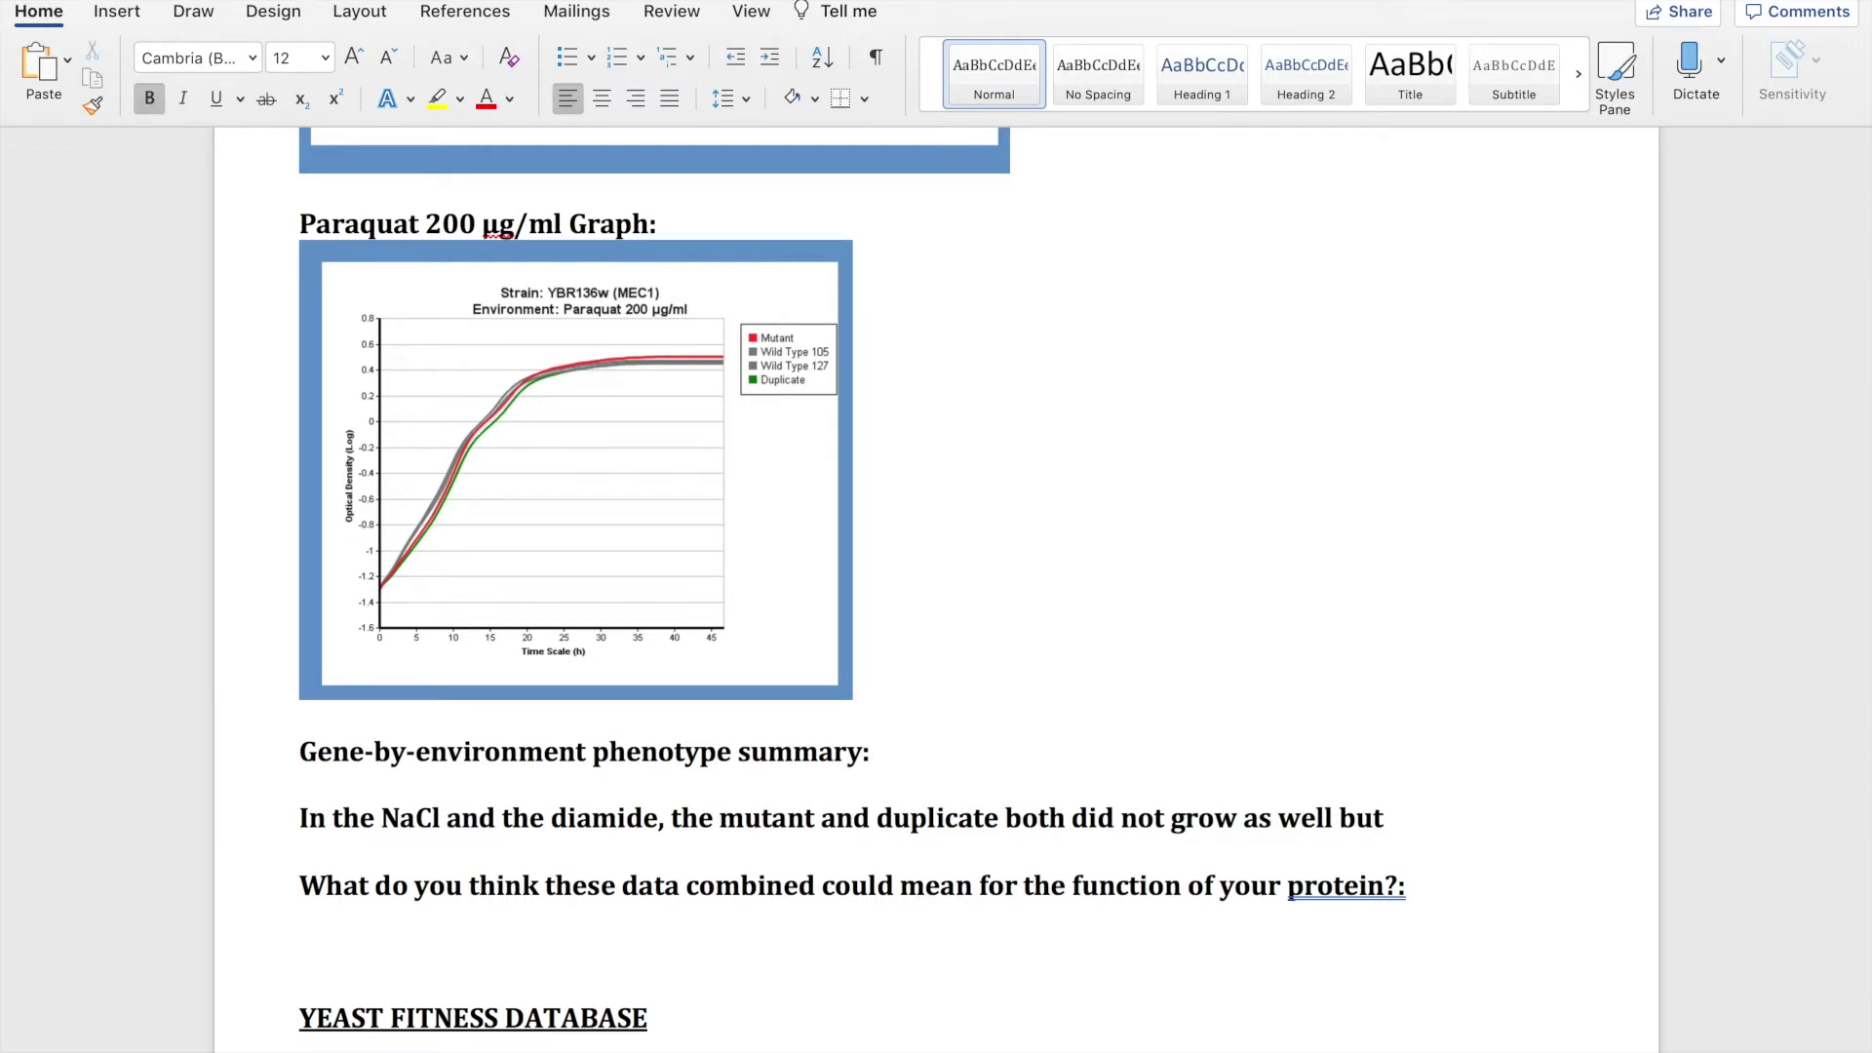
type(" tended to flat")
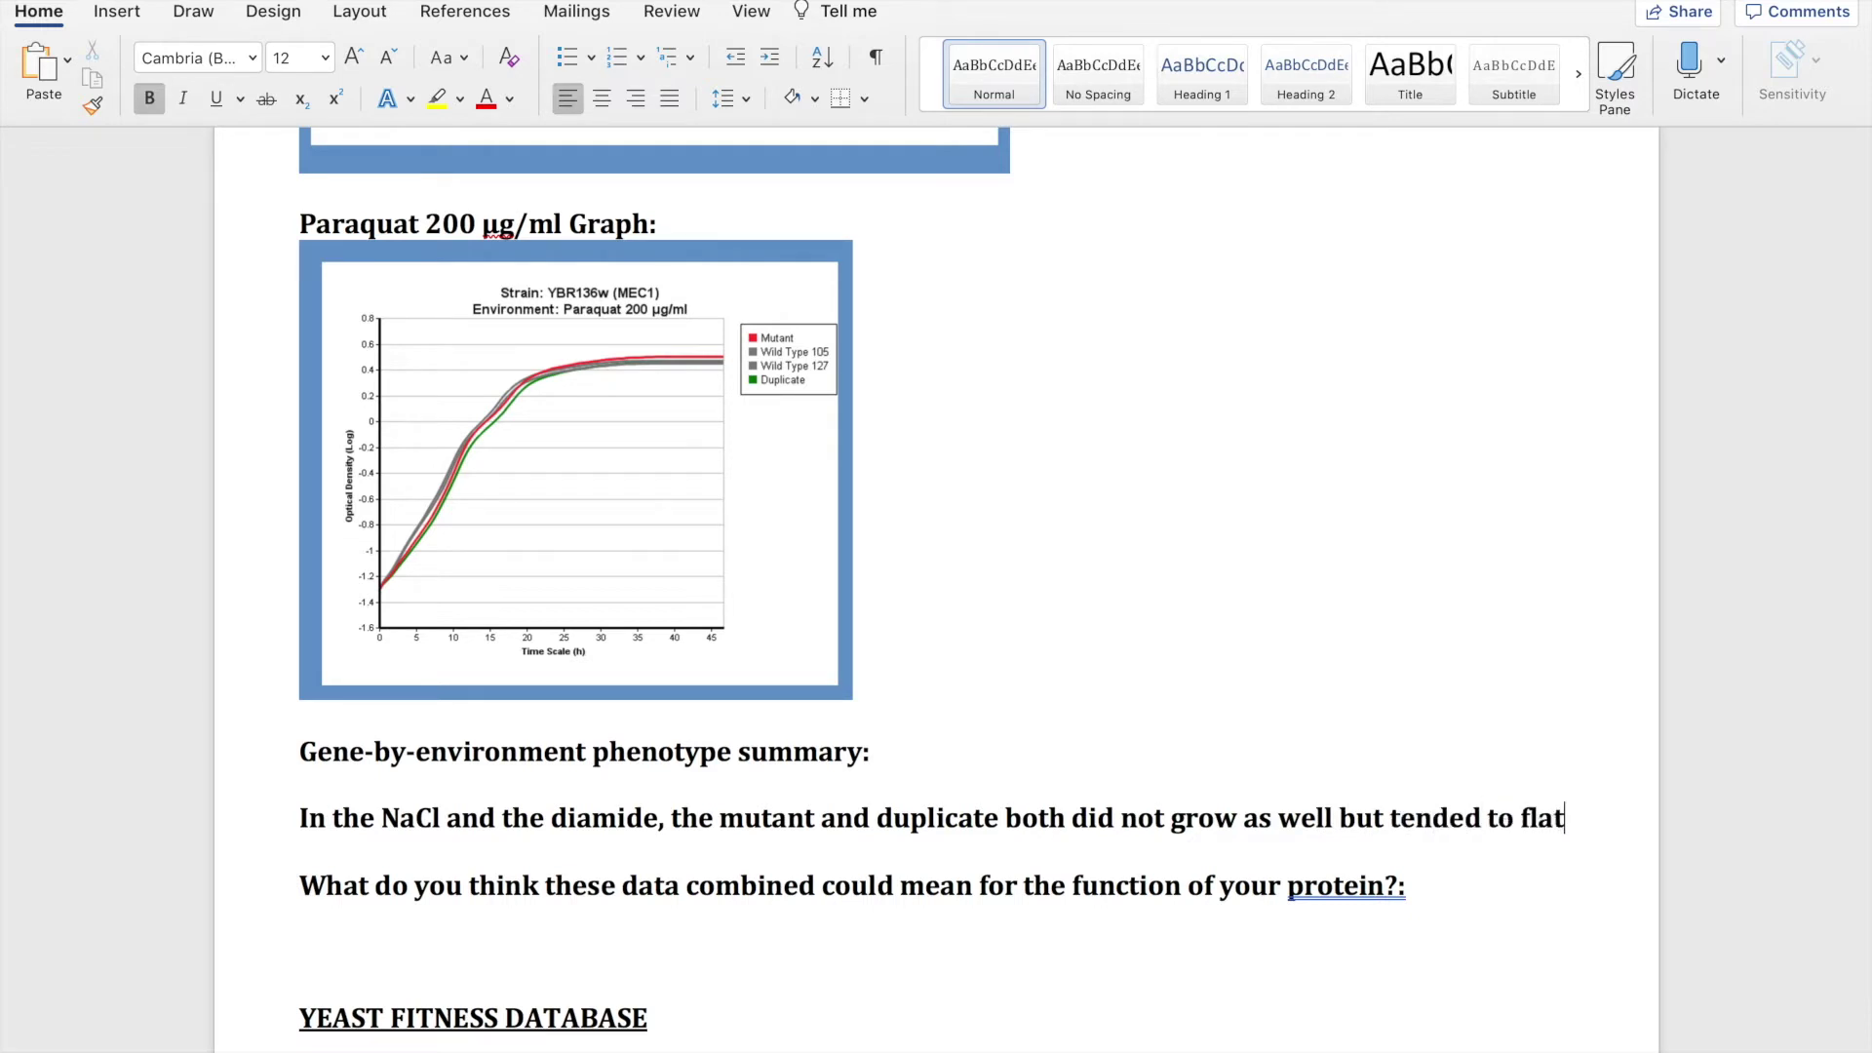
type("ten out to th")
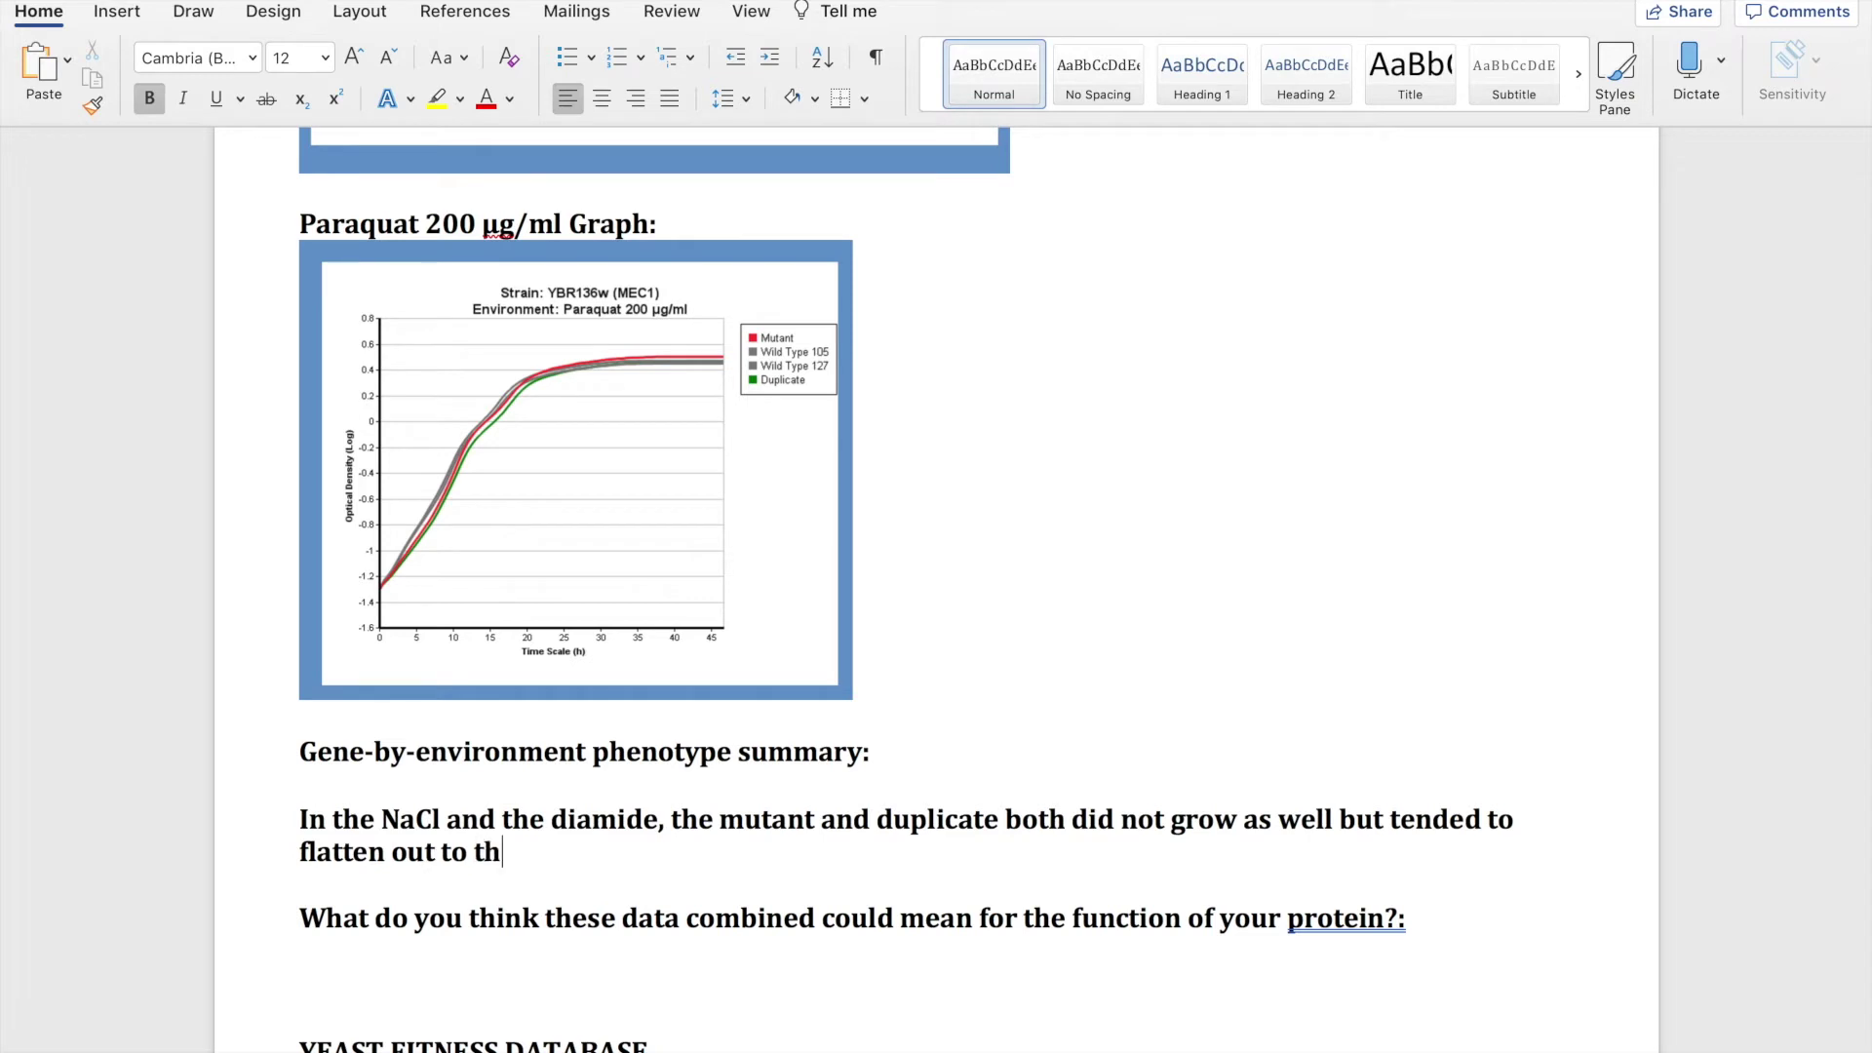
type("e wildtype")
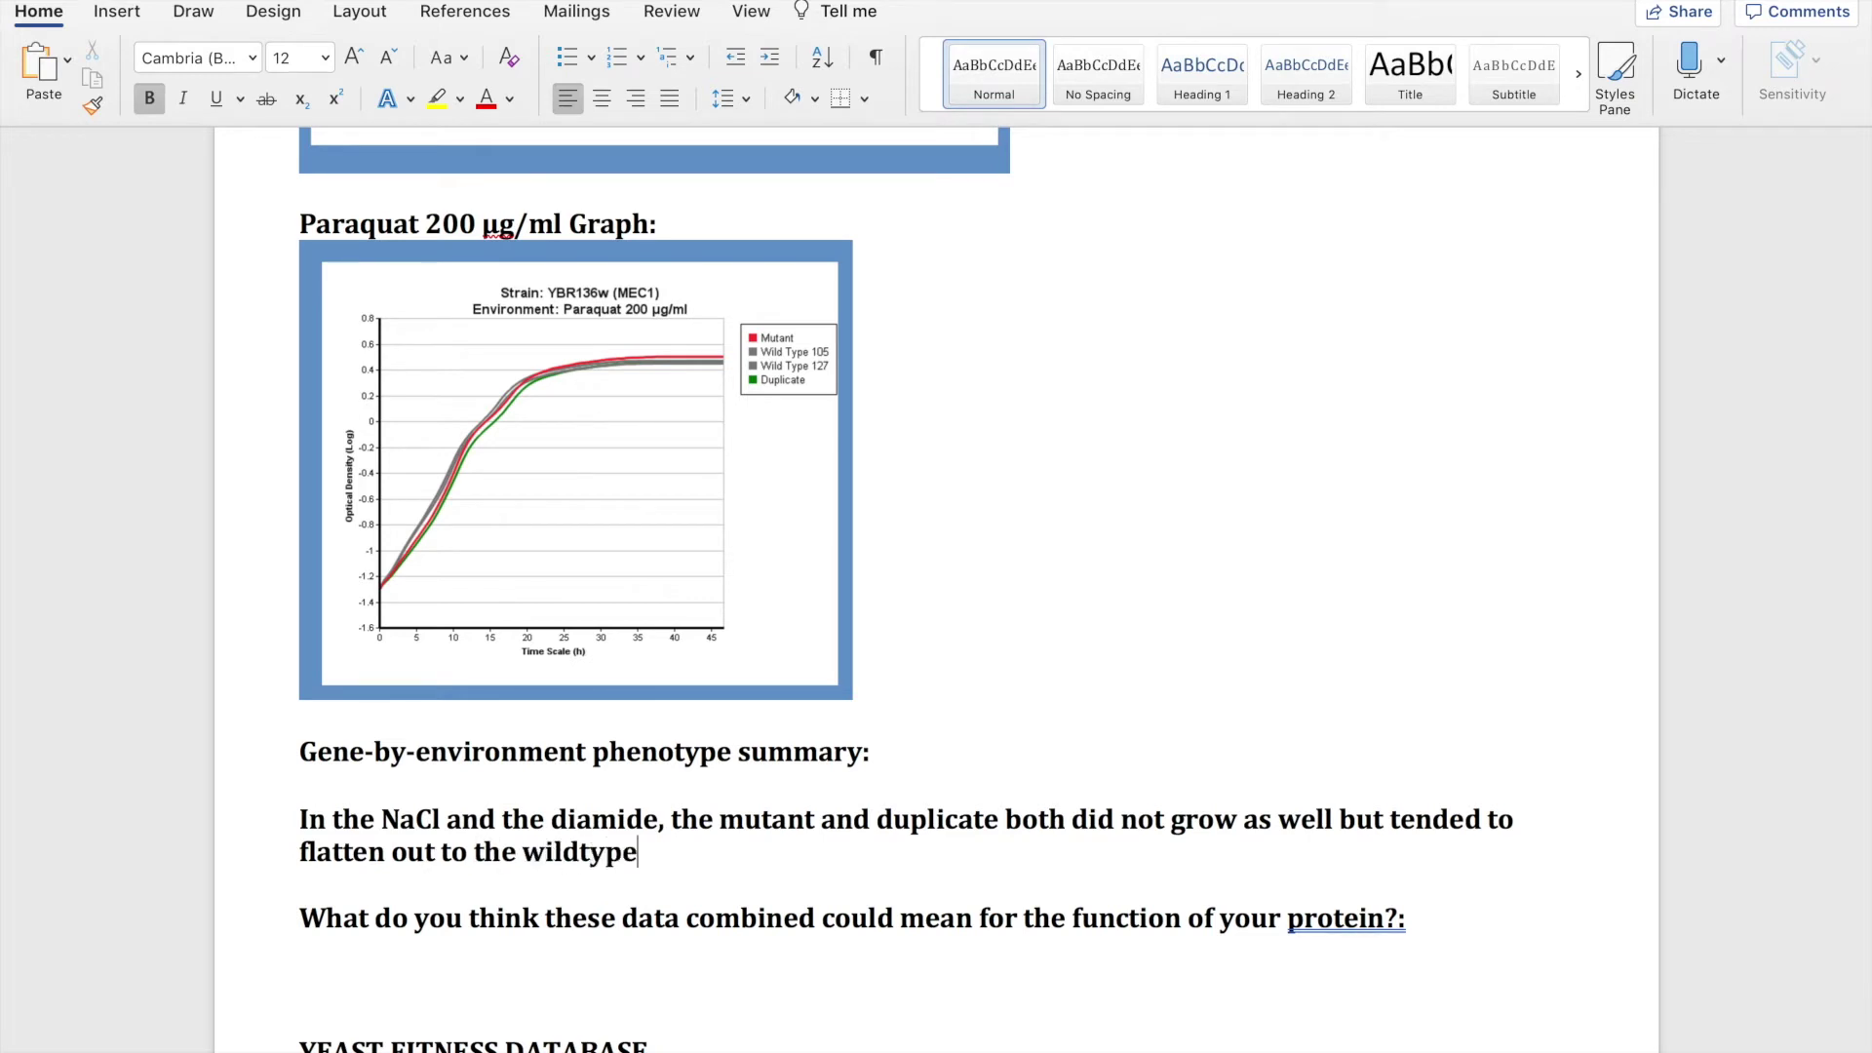
type(" towards the en")
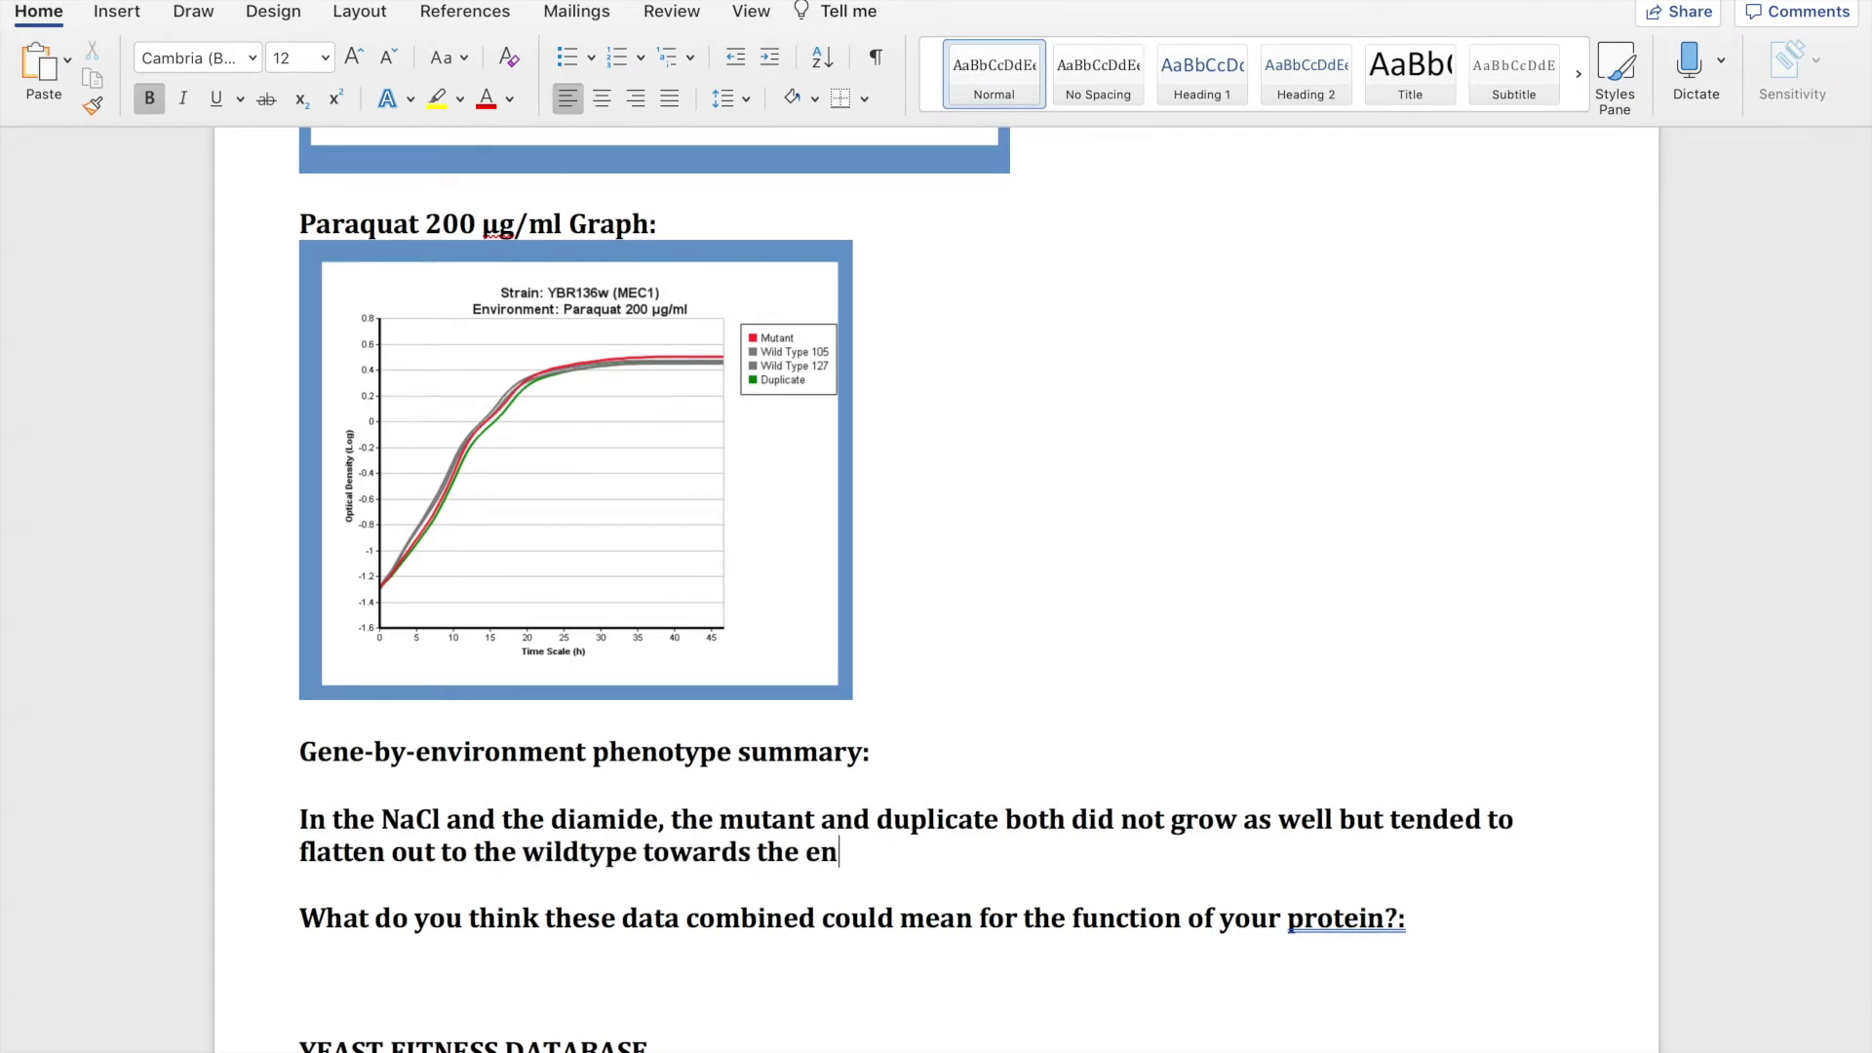
type("d of the curve.")
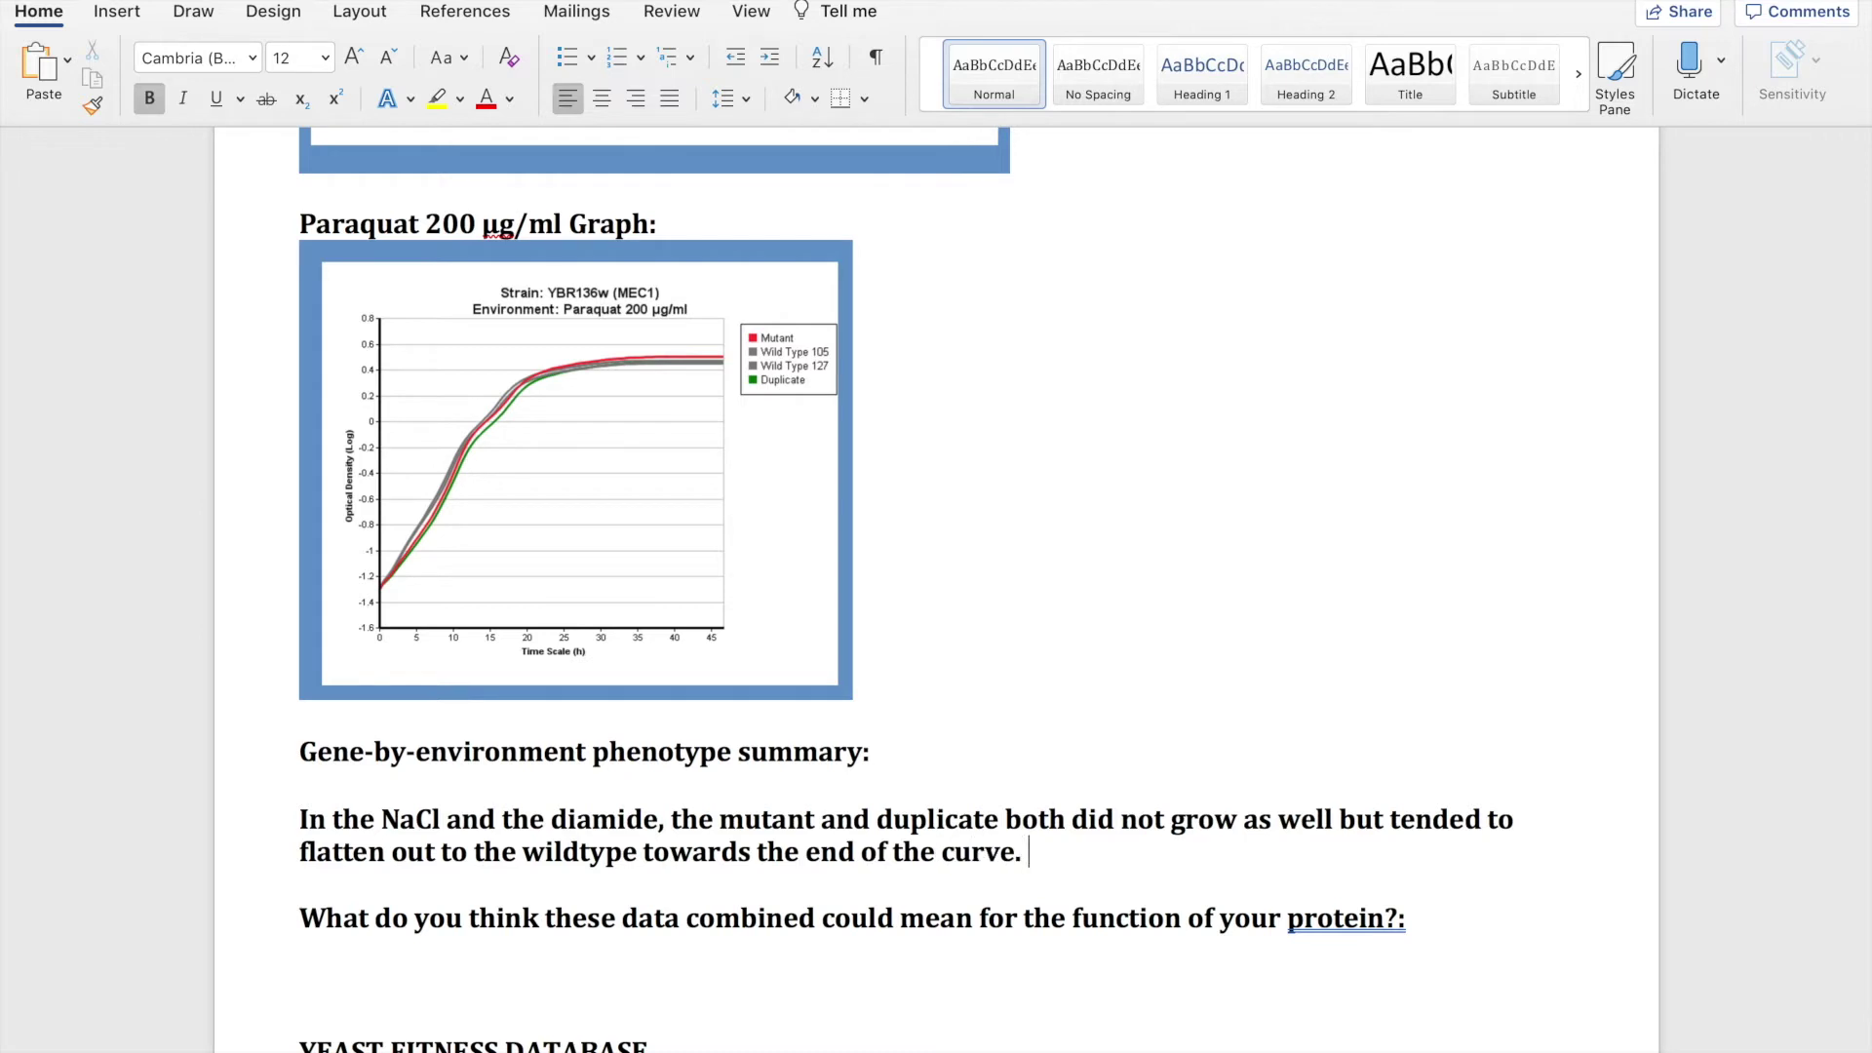
Add the DTT sentence about reductive stress helping growth, ending 'very distinctly'.
scroll(935, 585, "up", 7)
scroll(936, 584, "down", 6)
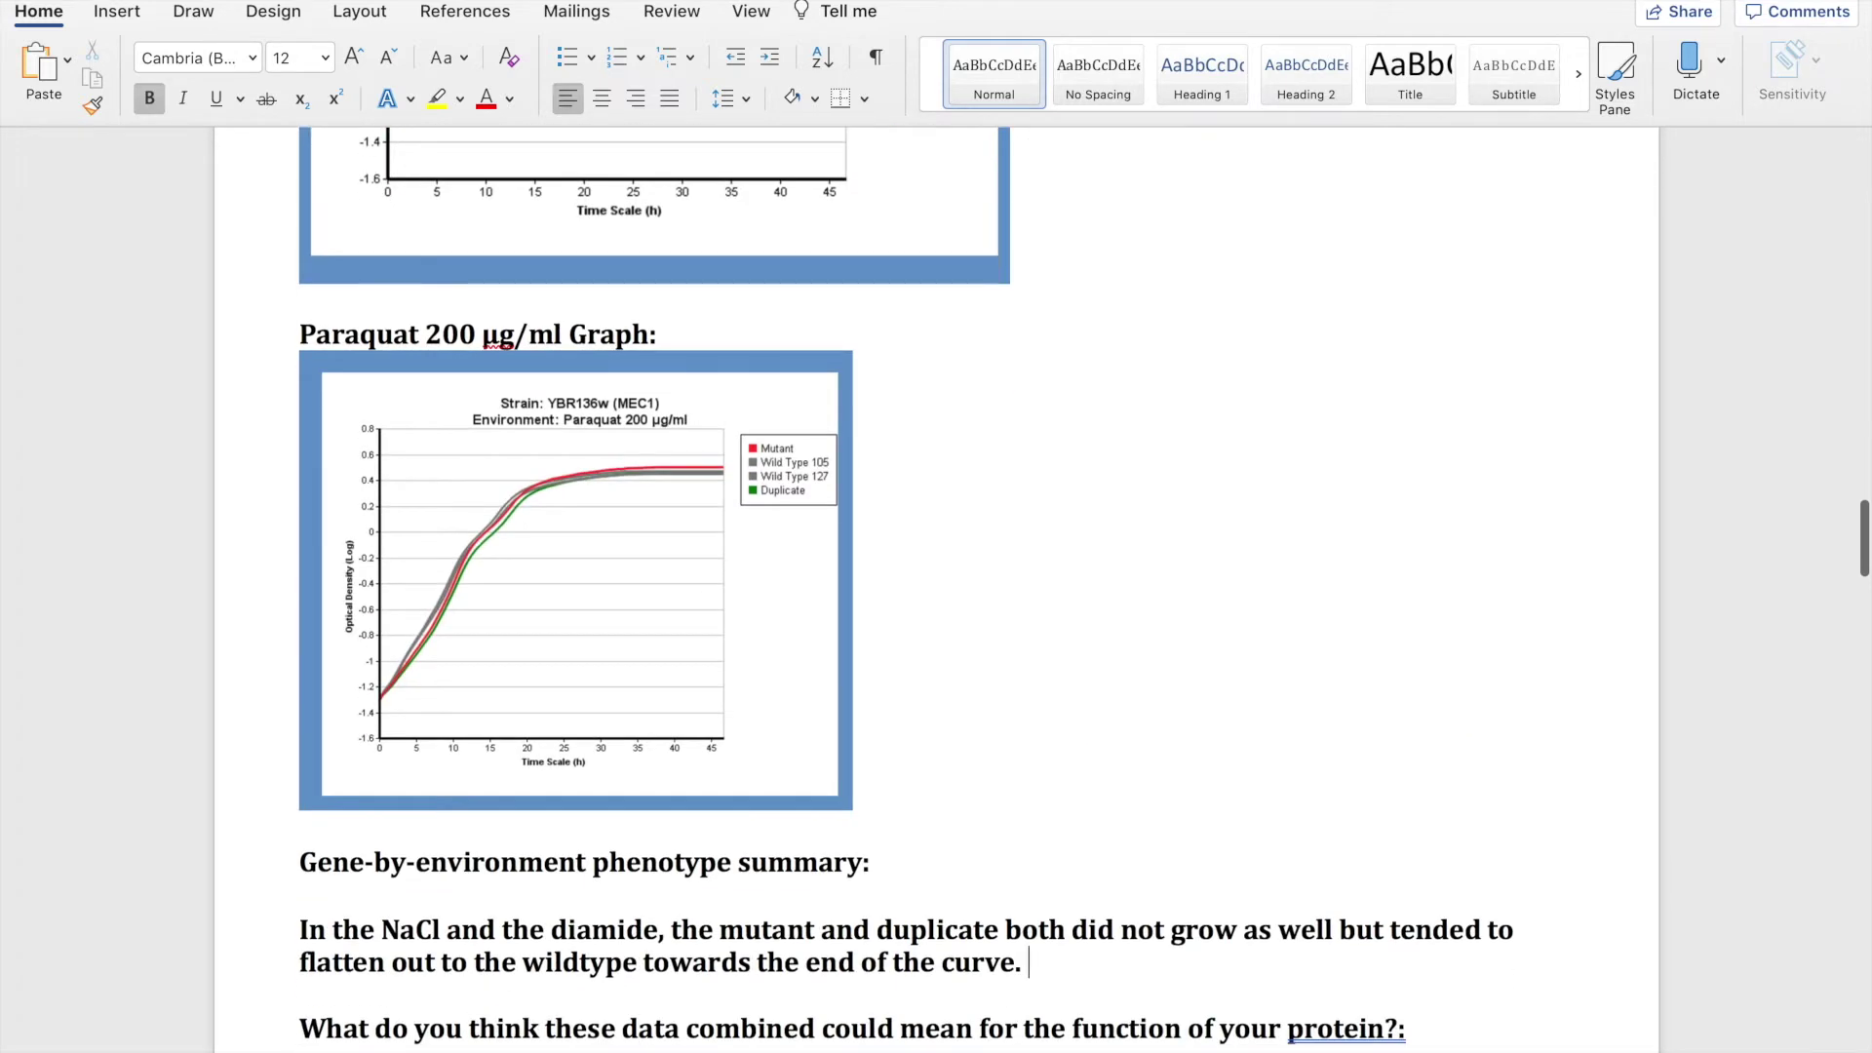
scroll(936, 585, "down", 2)
type("For the ")
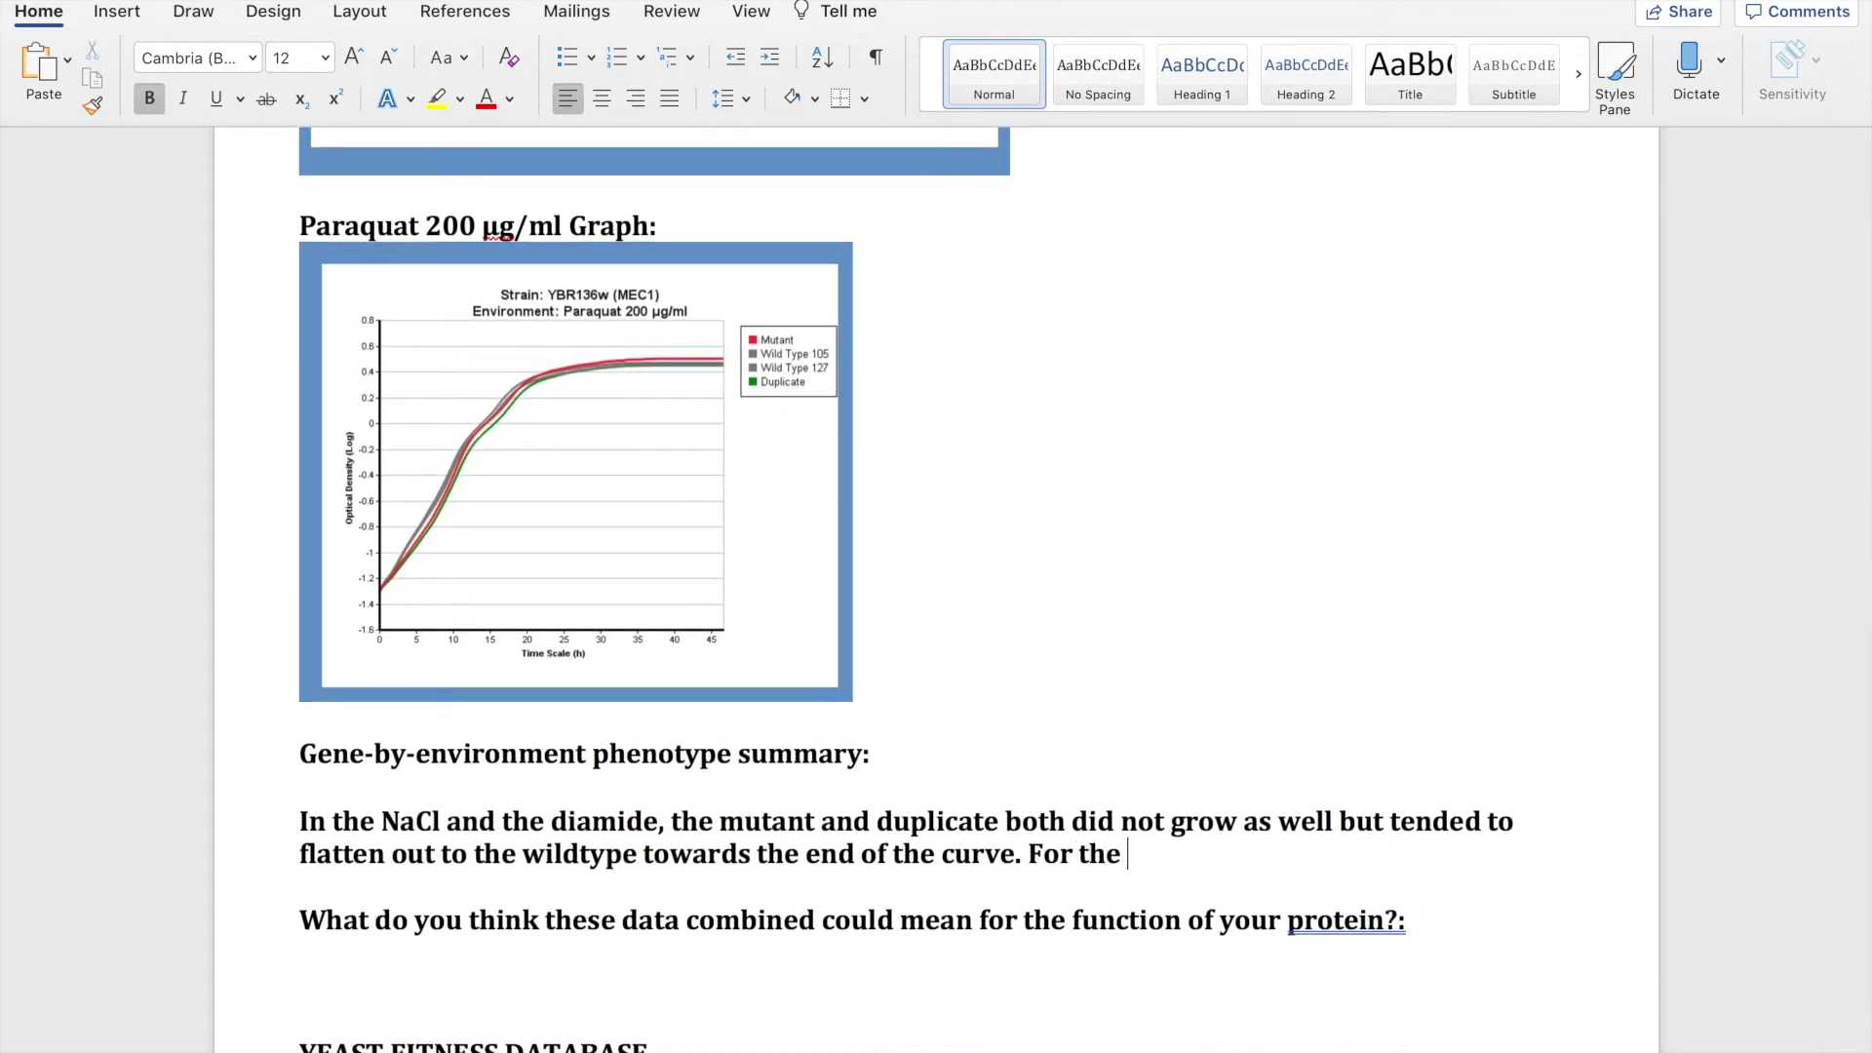
type("DTT, it appeared as tho")
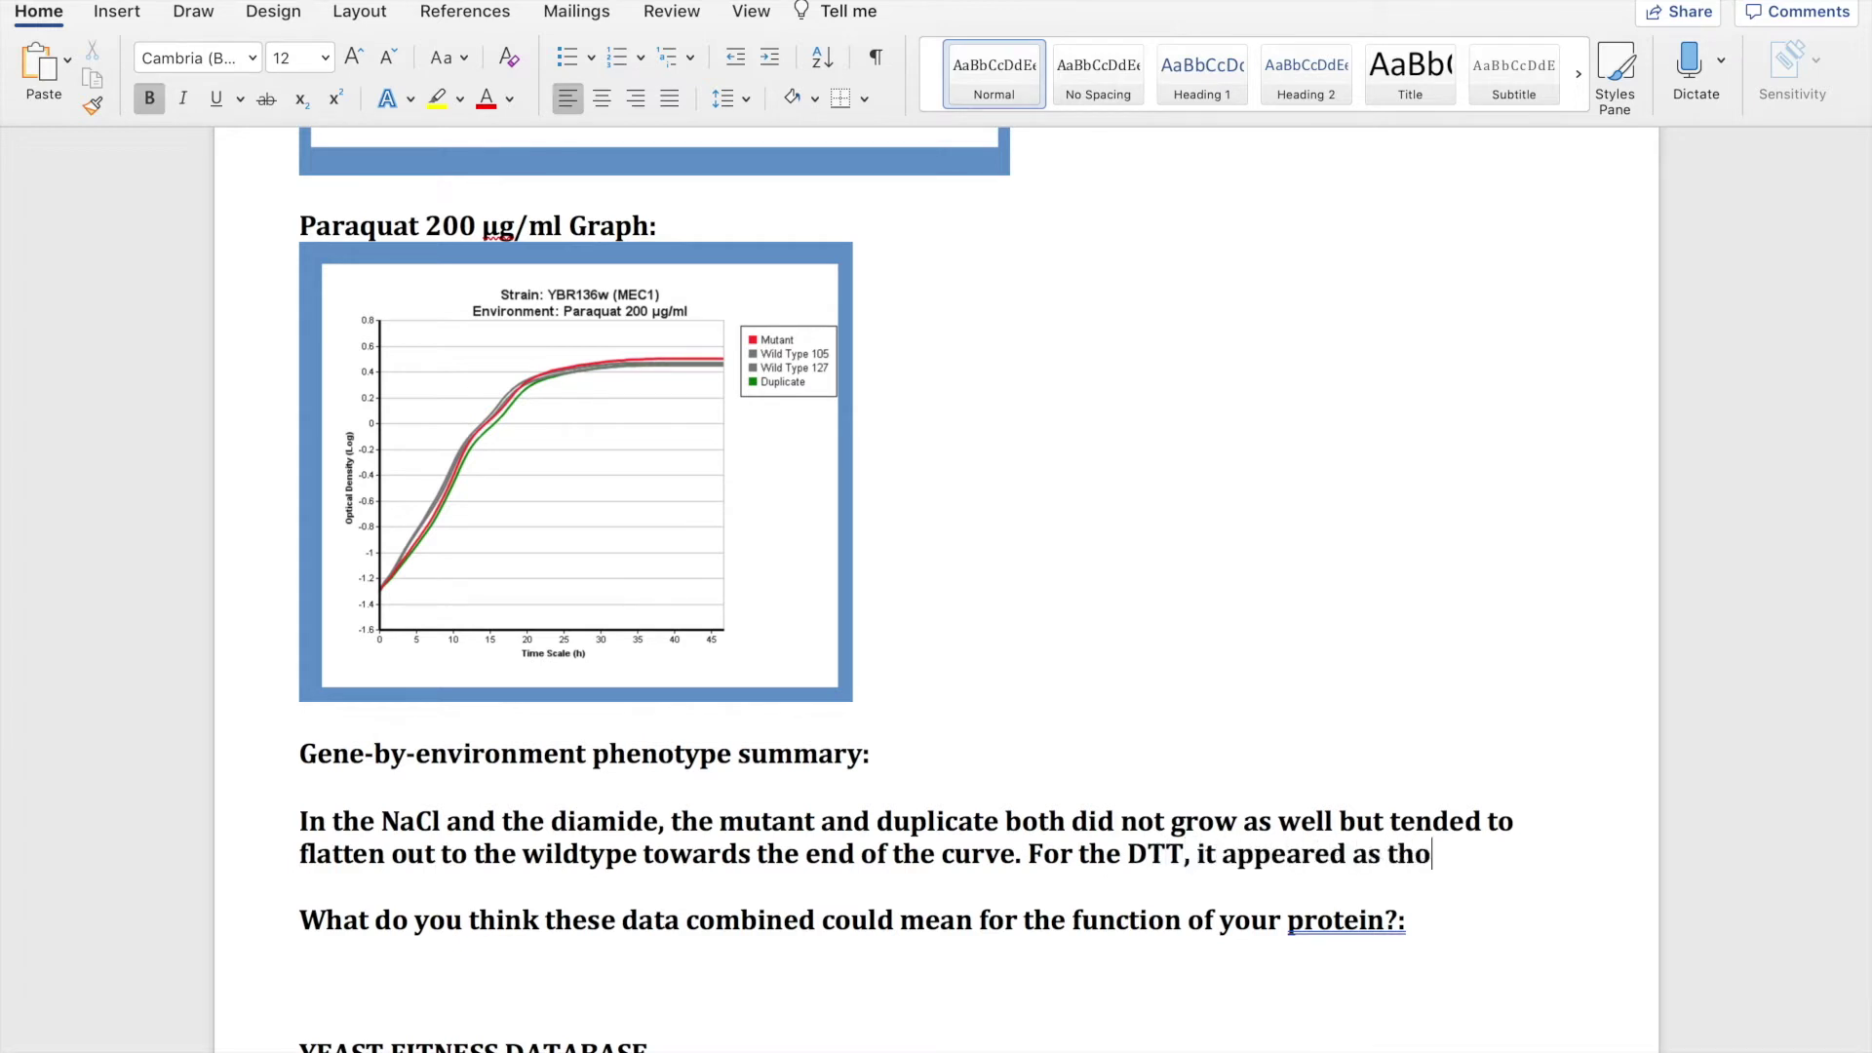
type("ugh the reu")
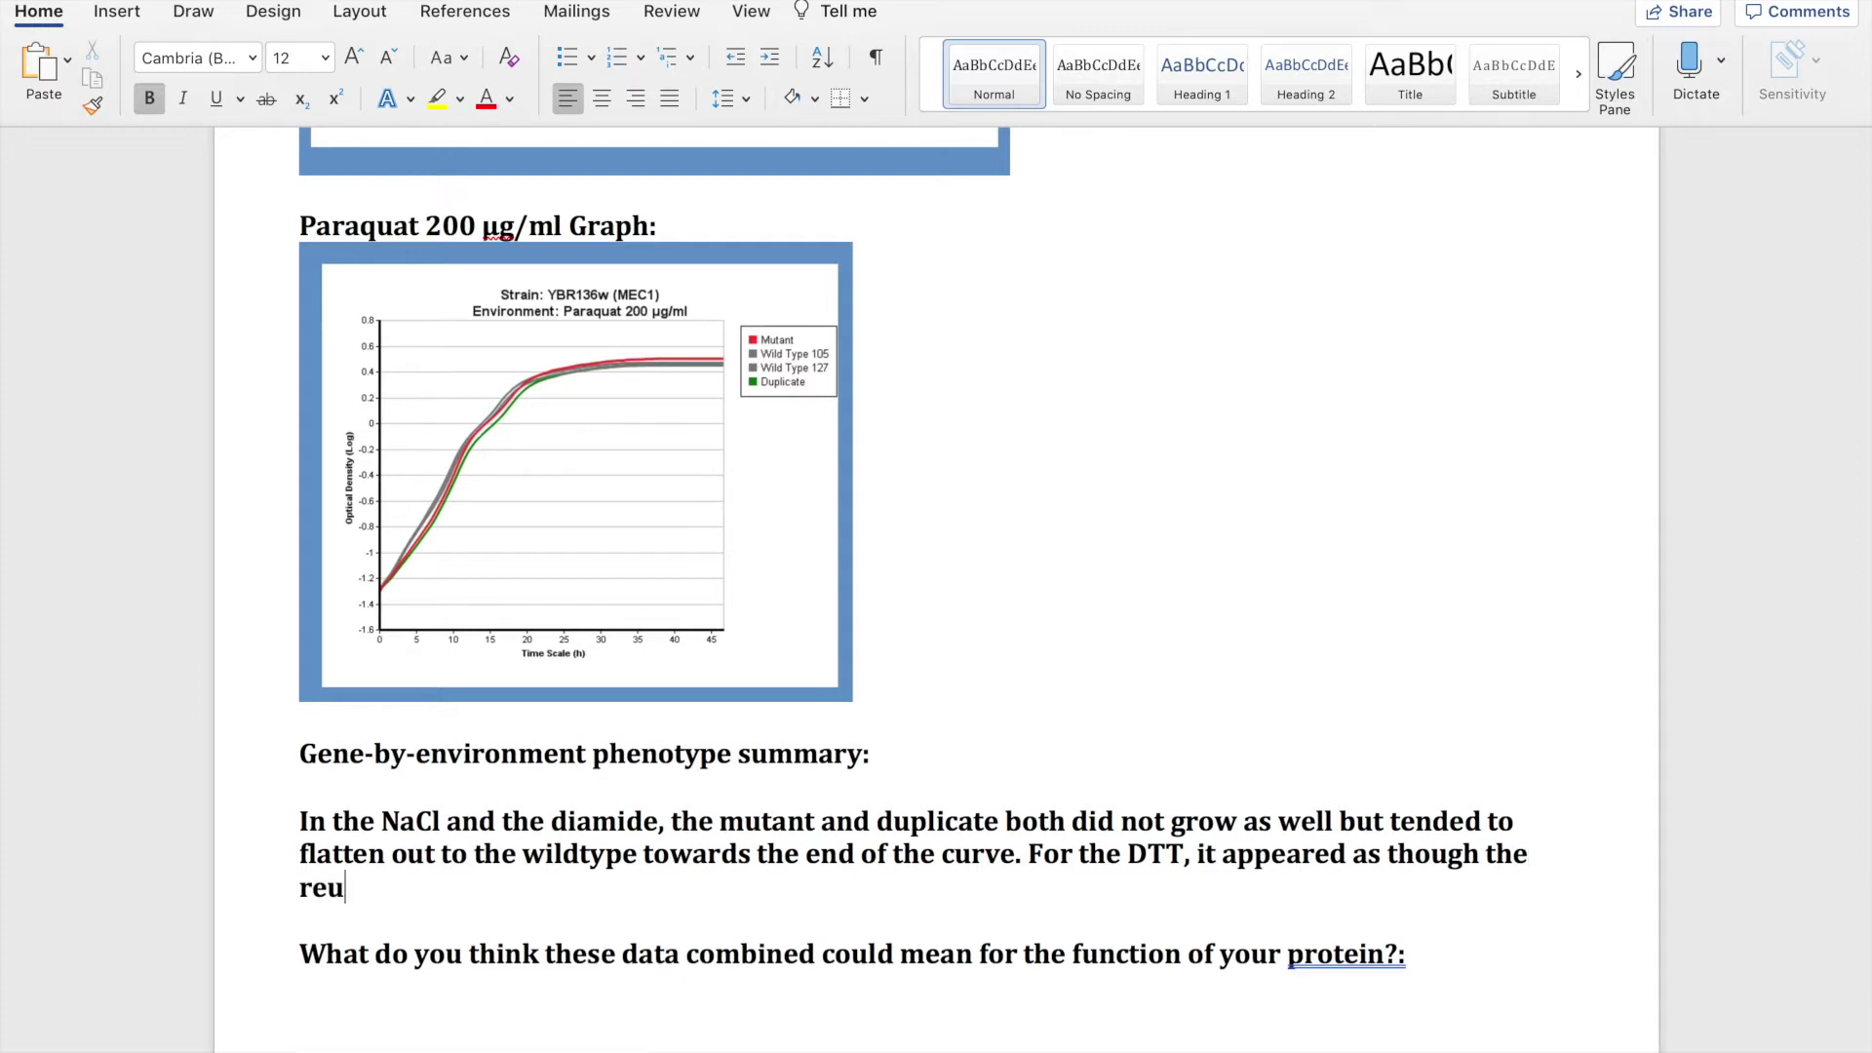
type("ctive stress al")
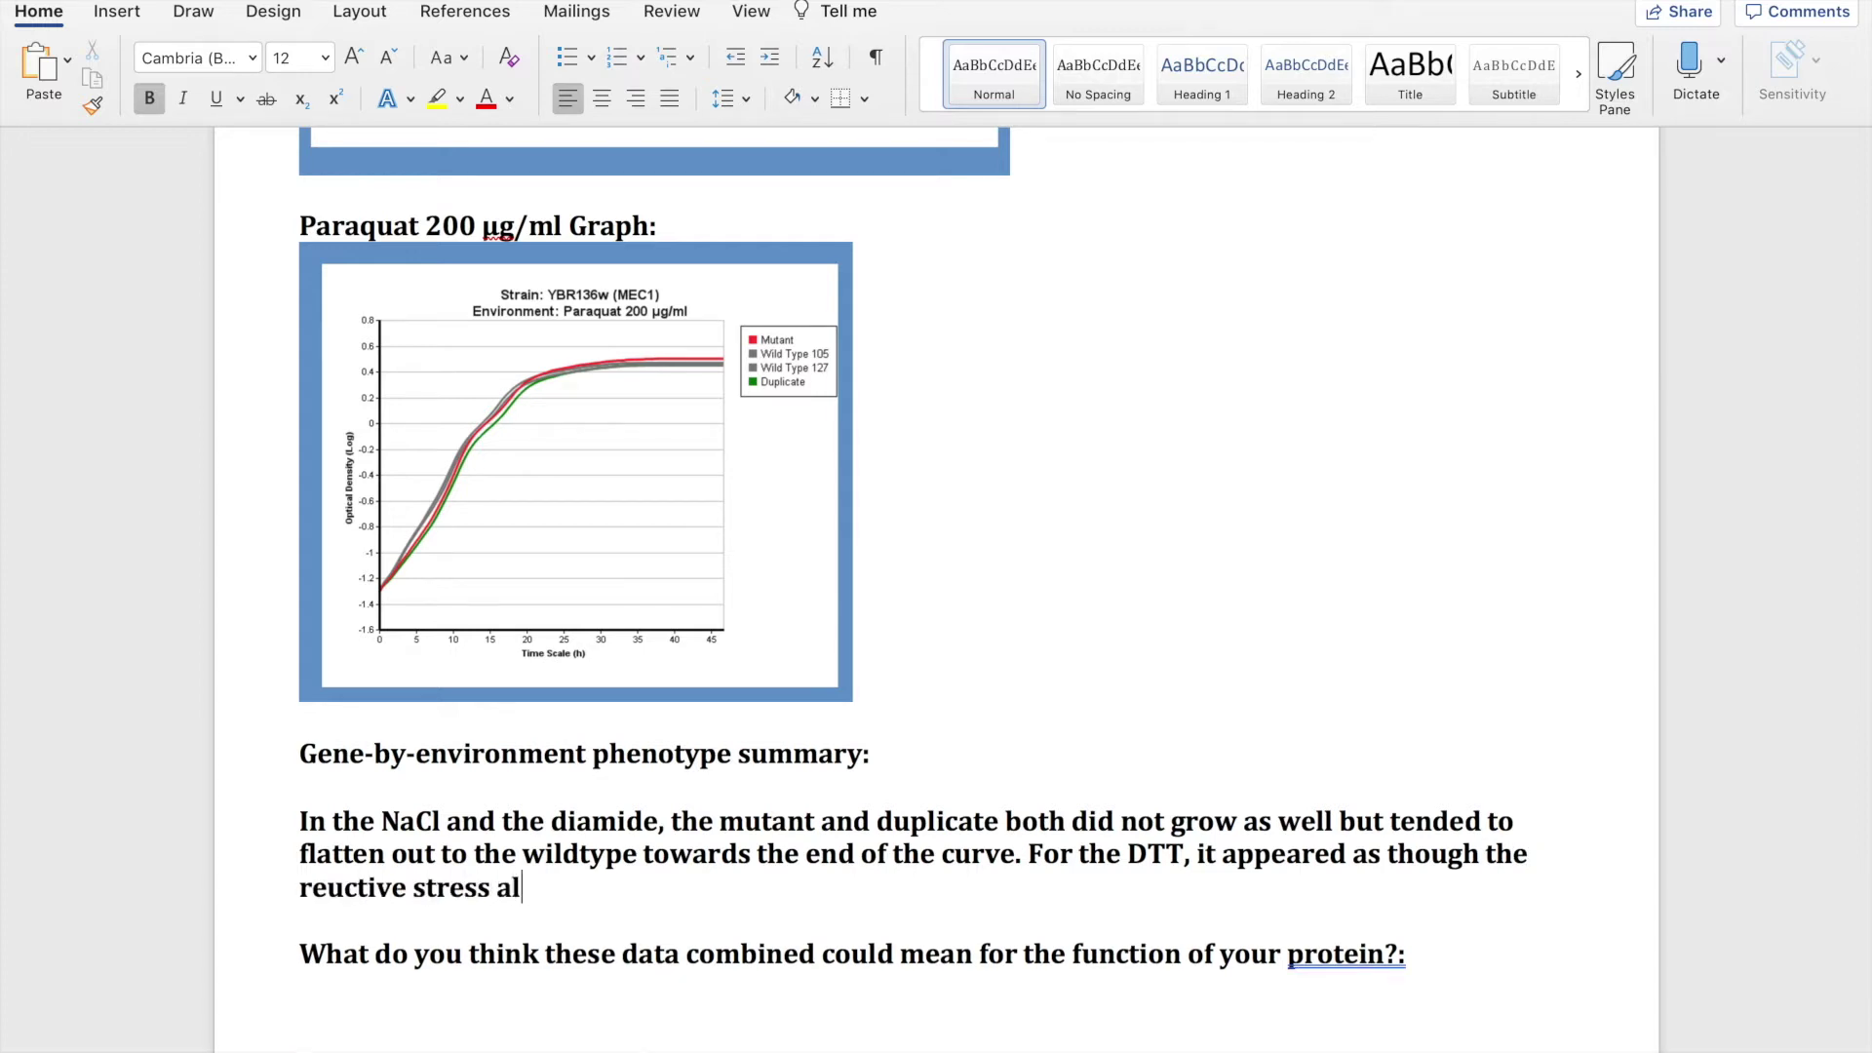
type("lowed for th")
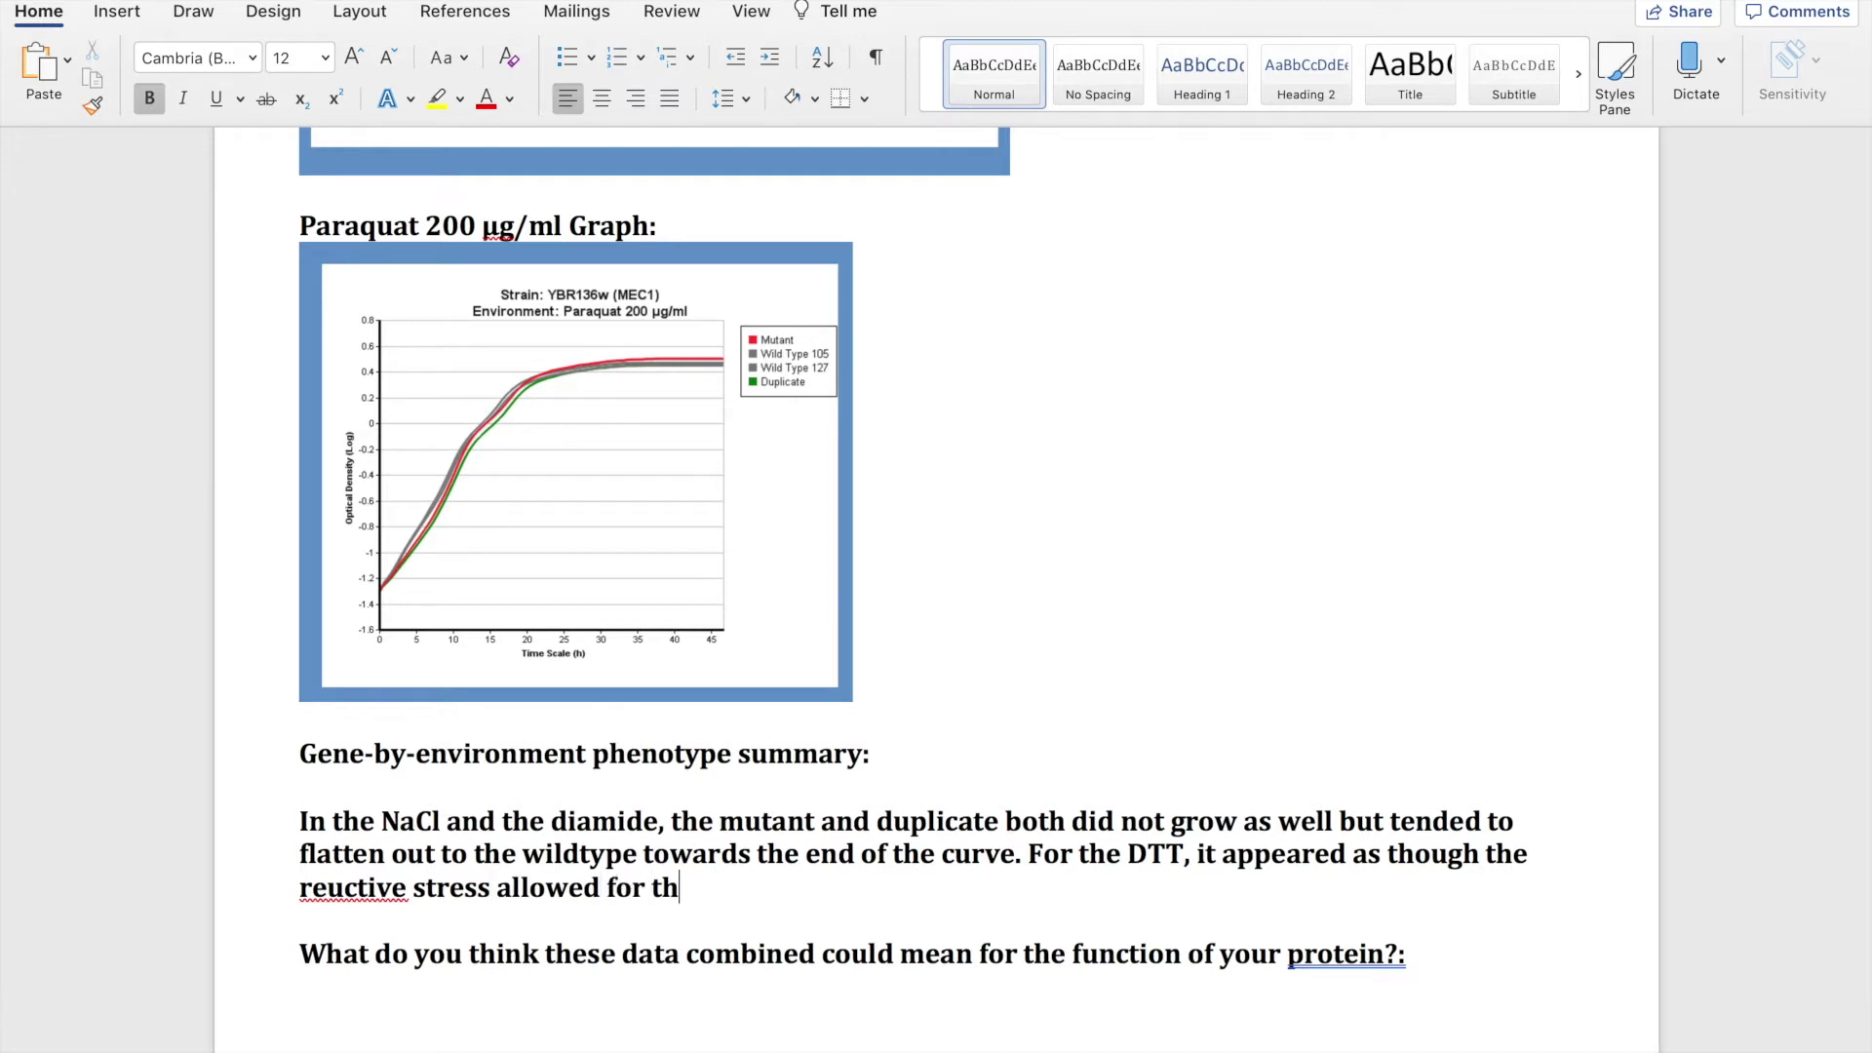
type("em to grow bette")
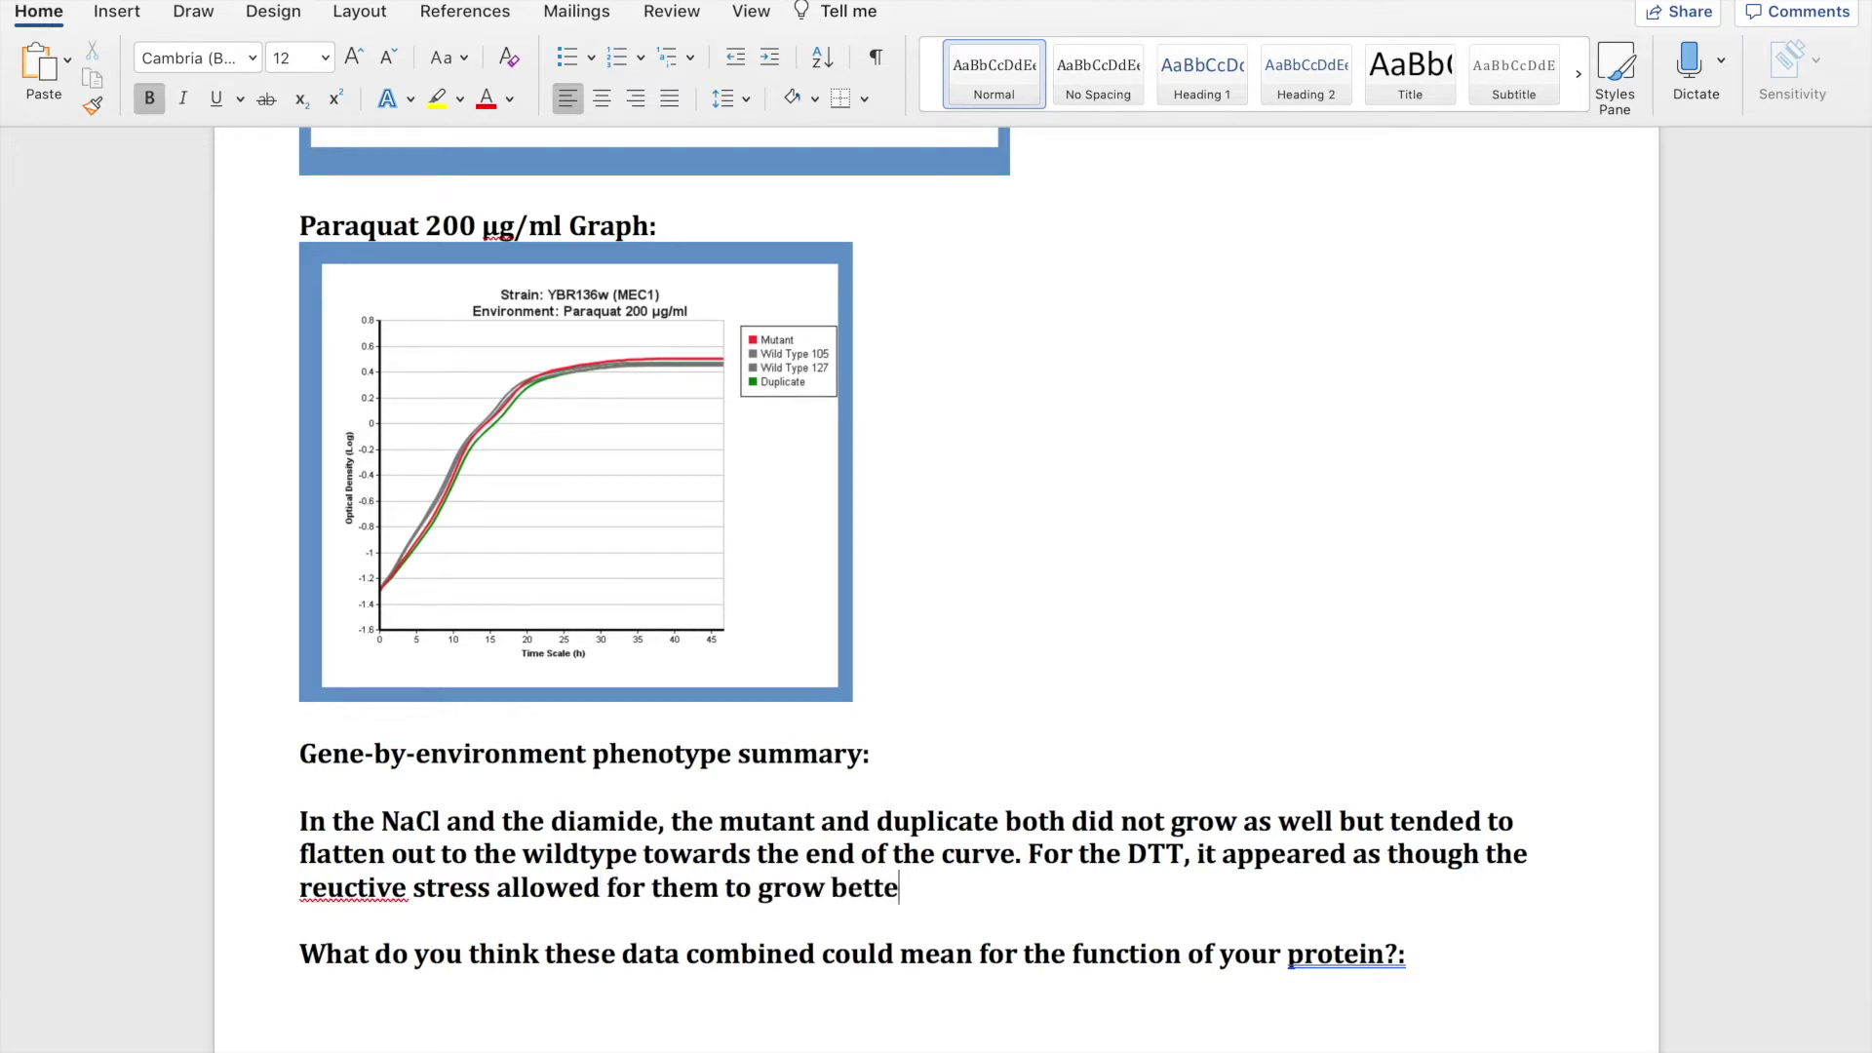
type("r but not ")
type("d")
left_click(1051, 888)
scroll(1055, 936, "down", 5)
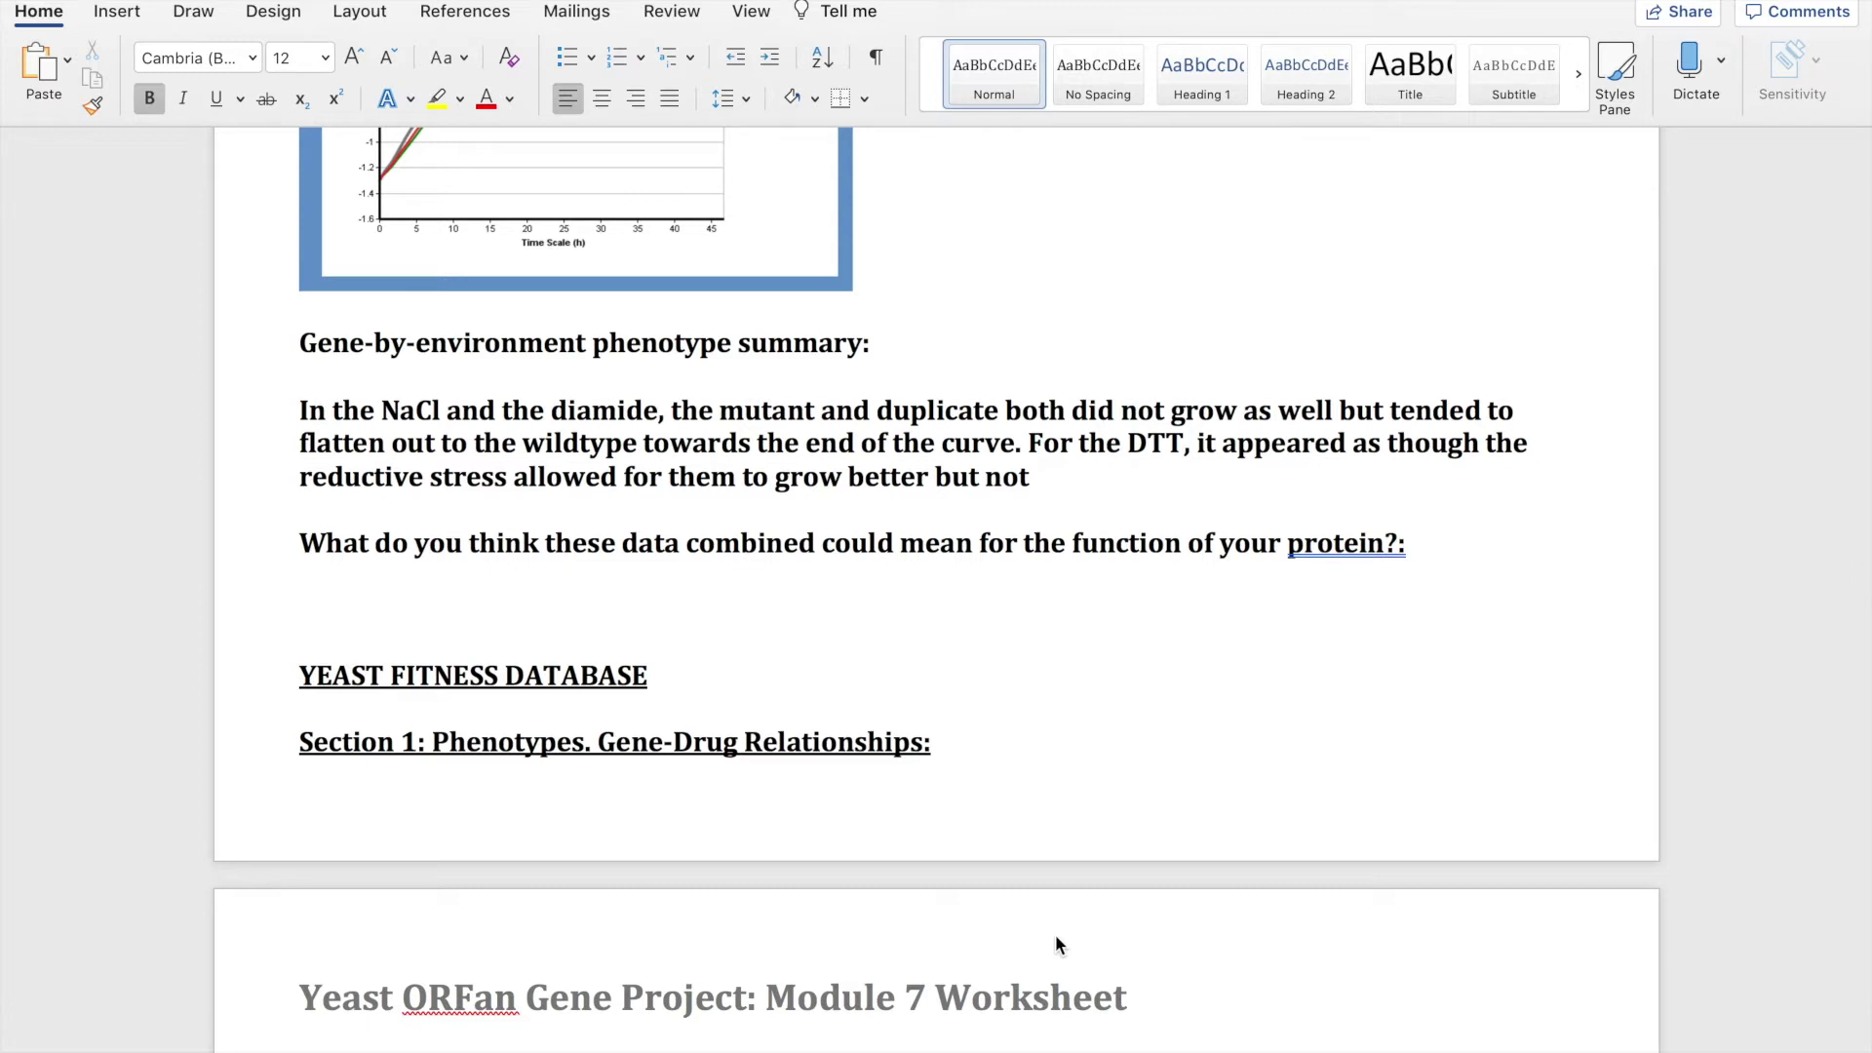
type("very distinctly.")
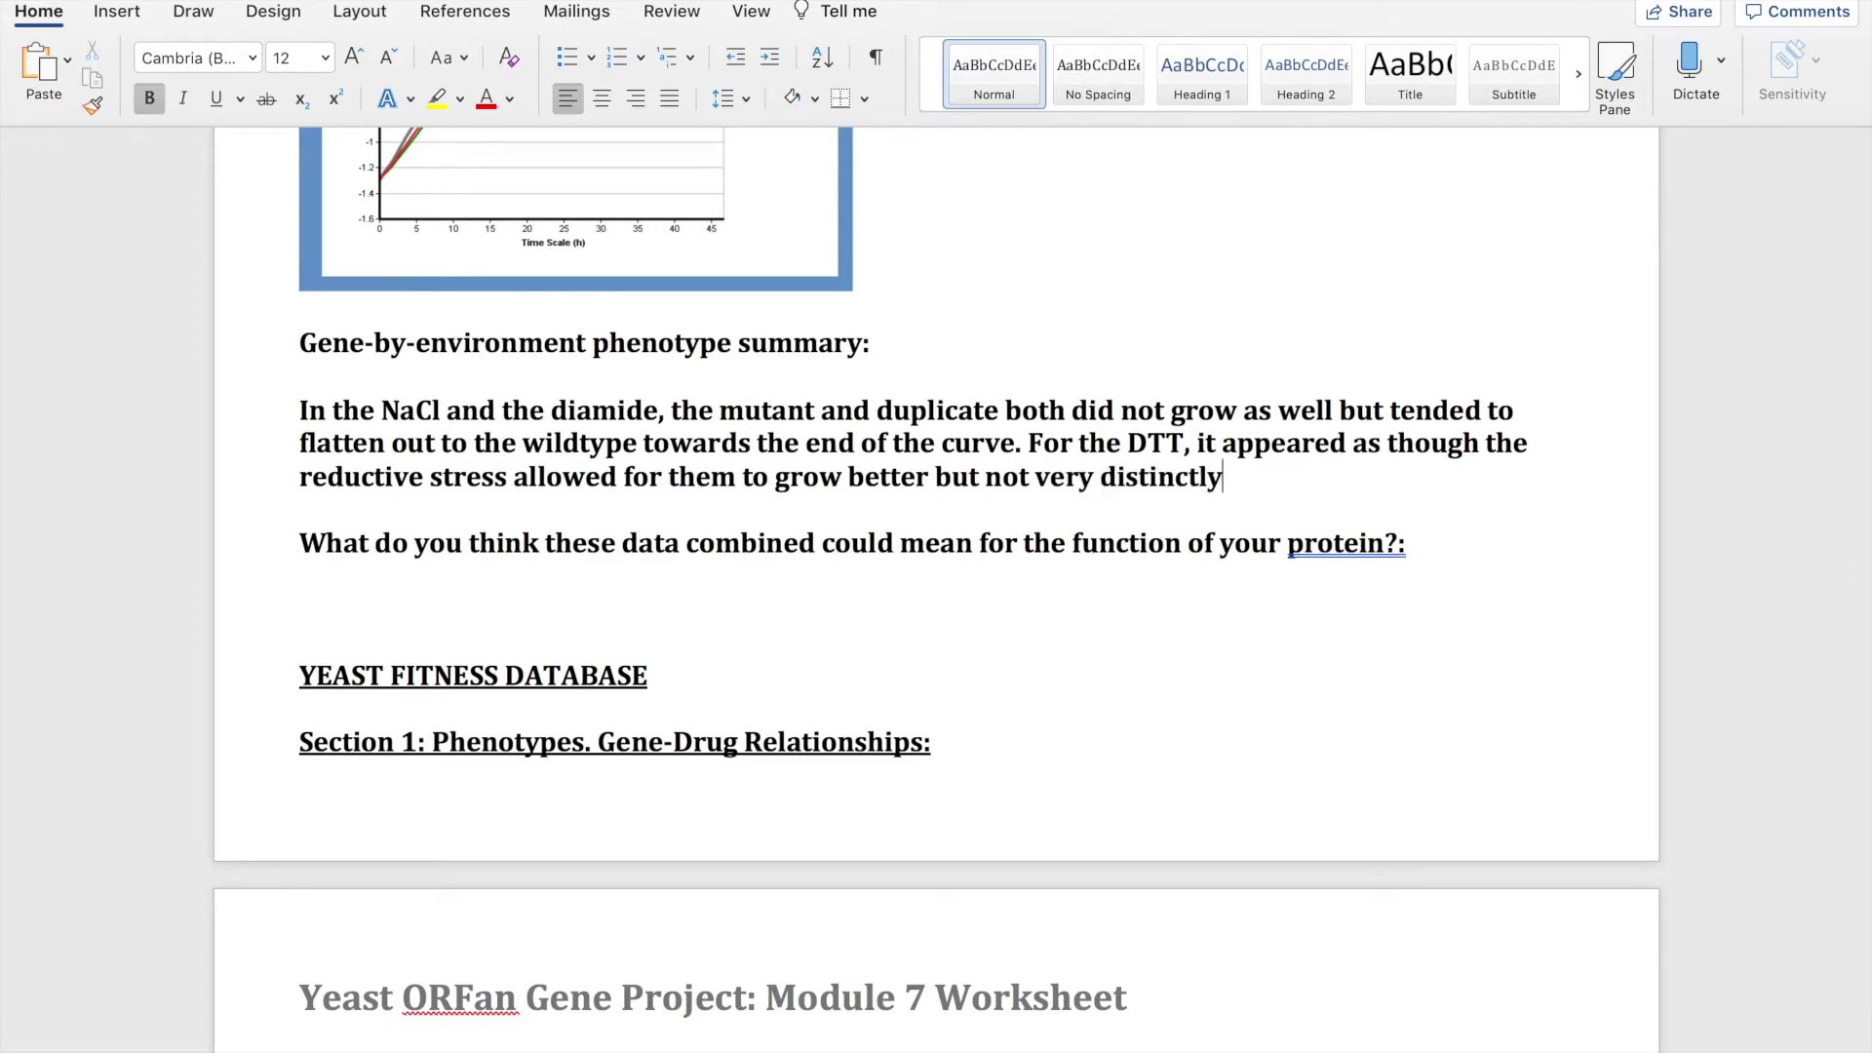
Answer the protein question: oxidative stress may inhibit knockout growth, reductive stress may increase growth.
left_click(327, 598)
type("Oxidative ")
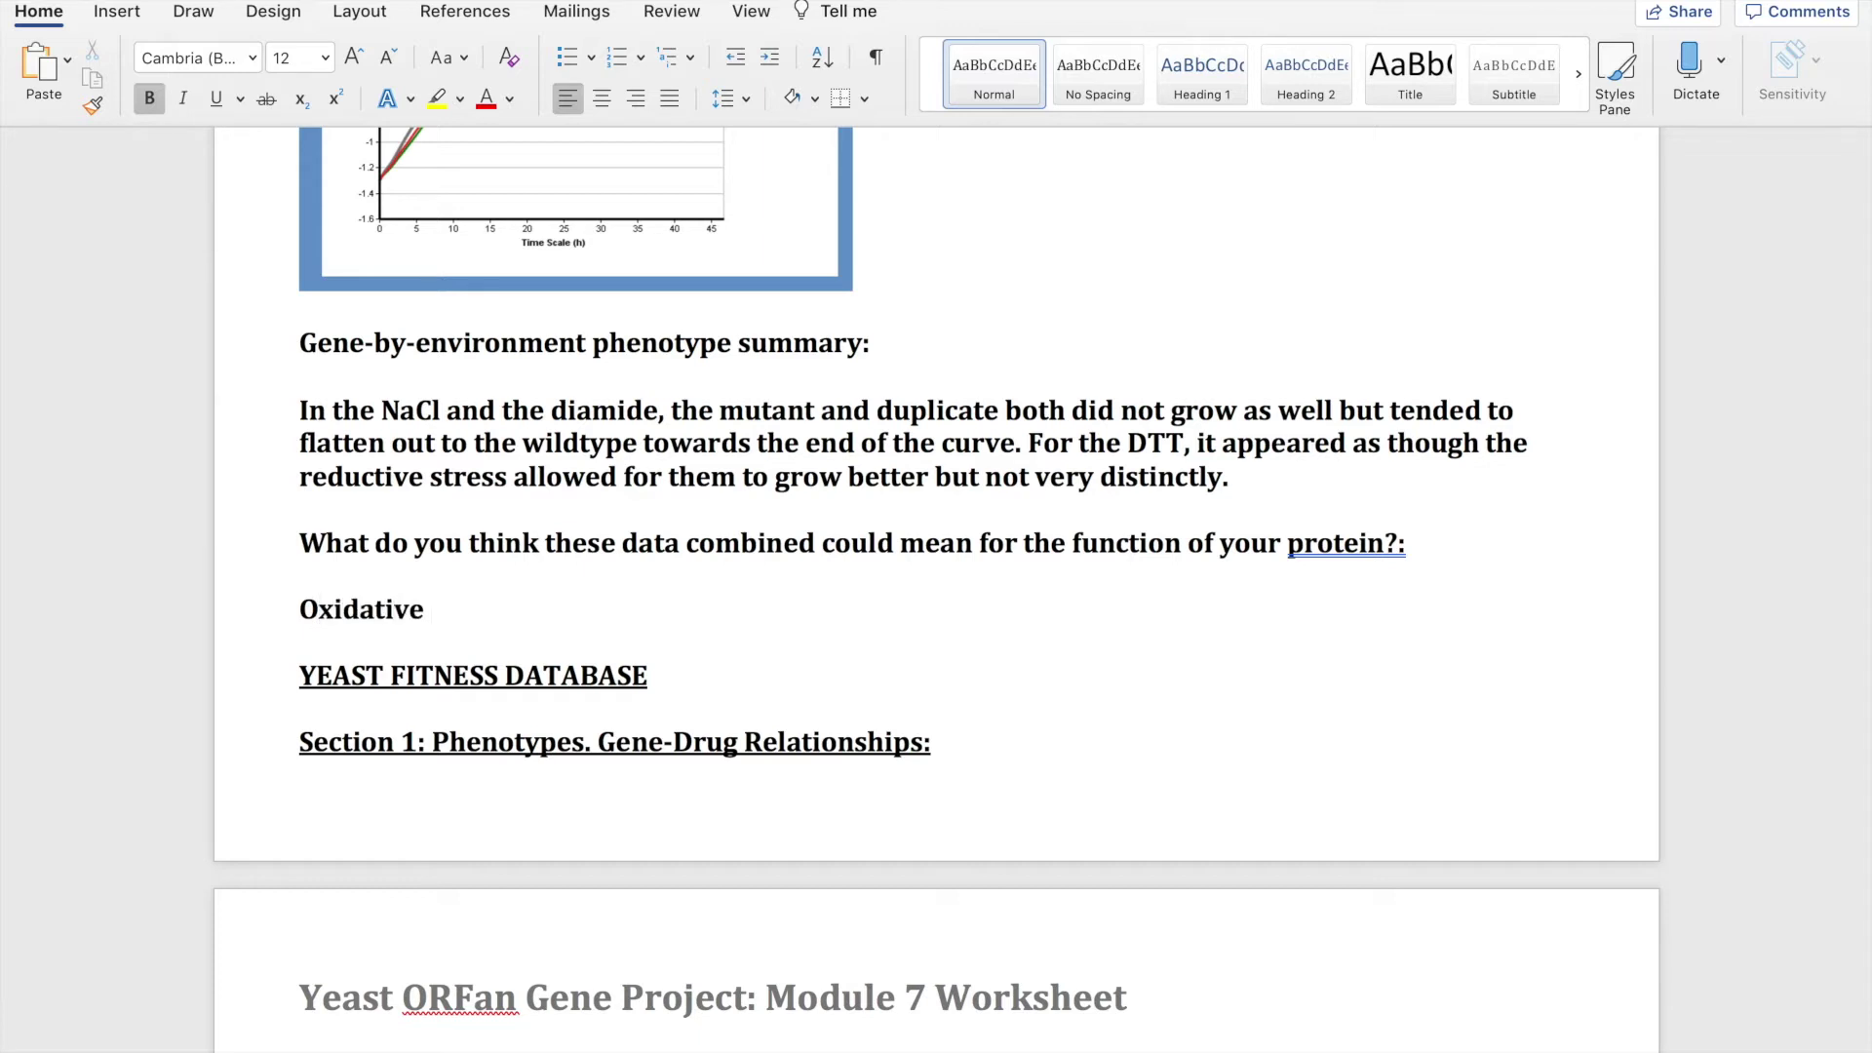
type("stress may inhibit ")
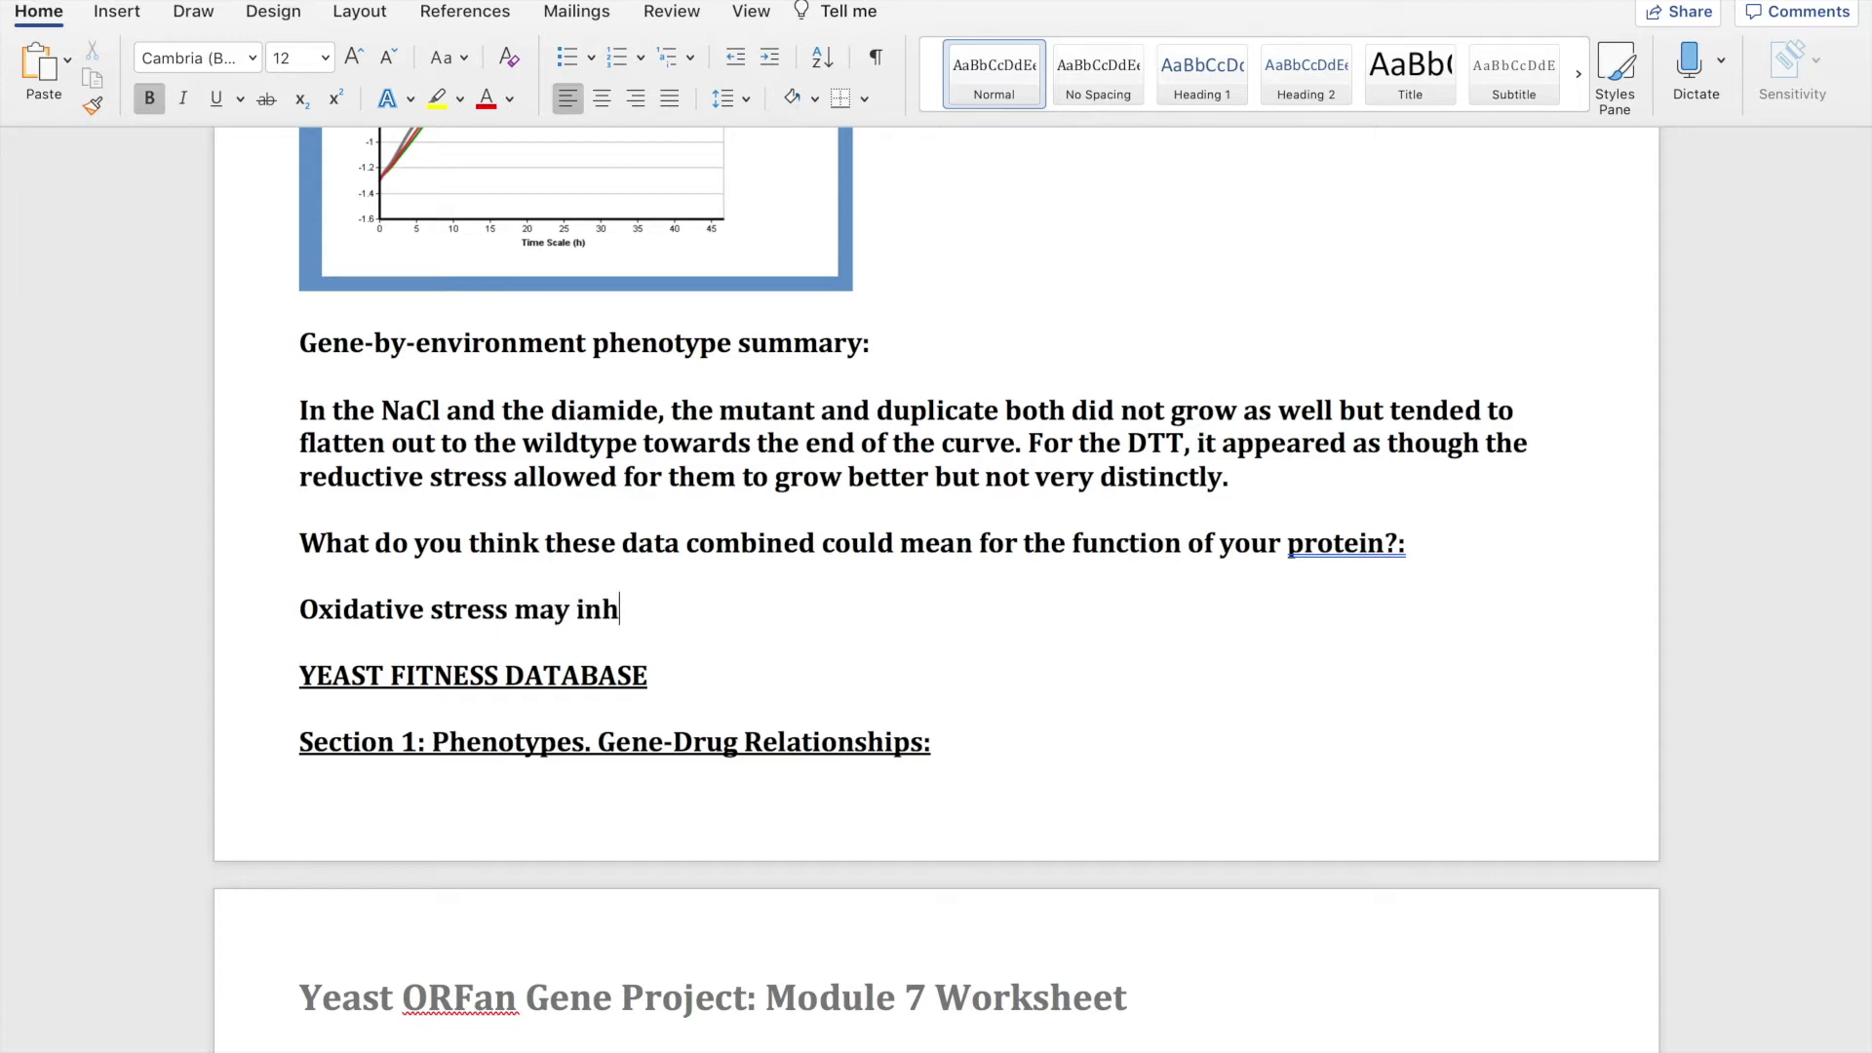
type("growth in")
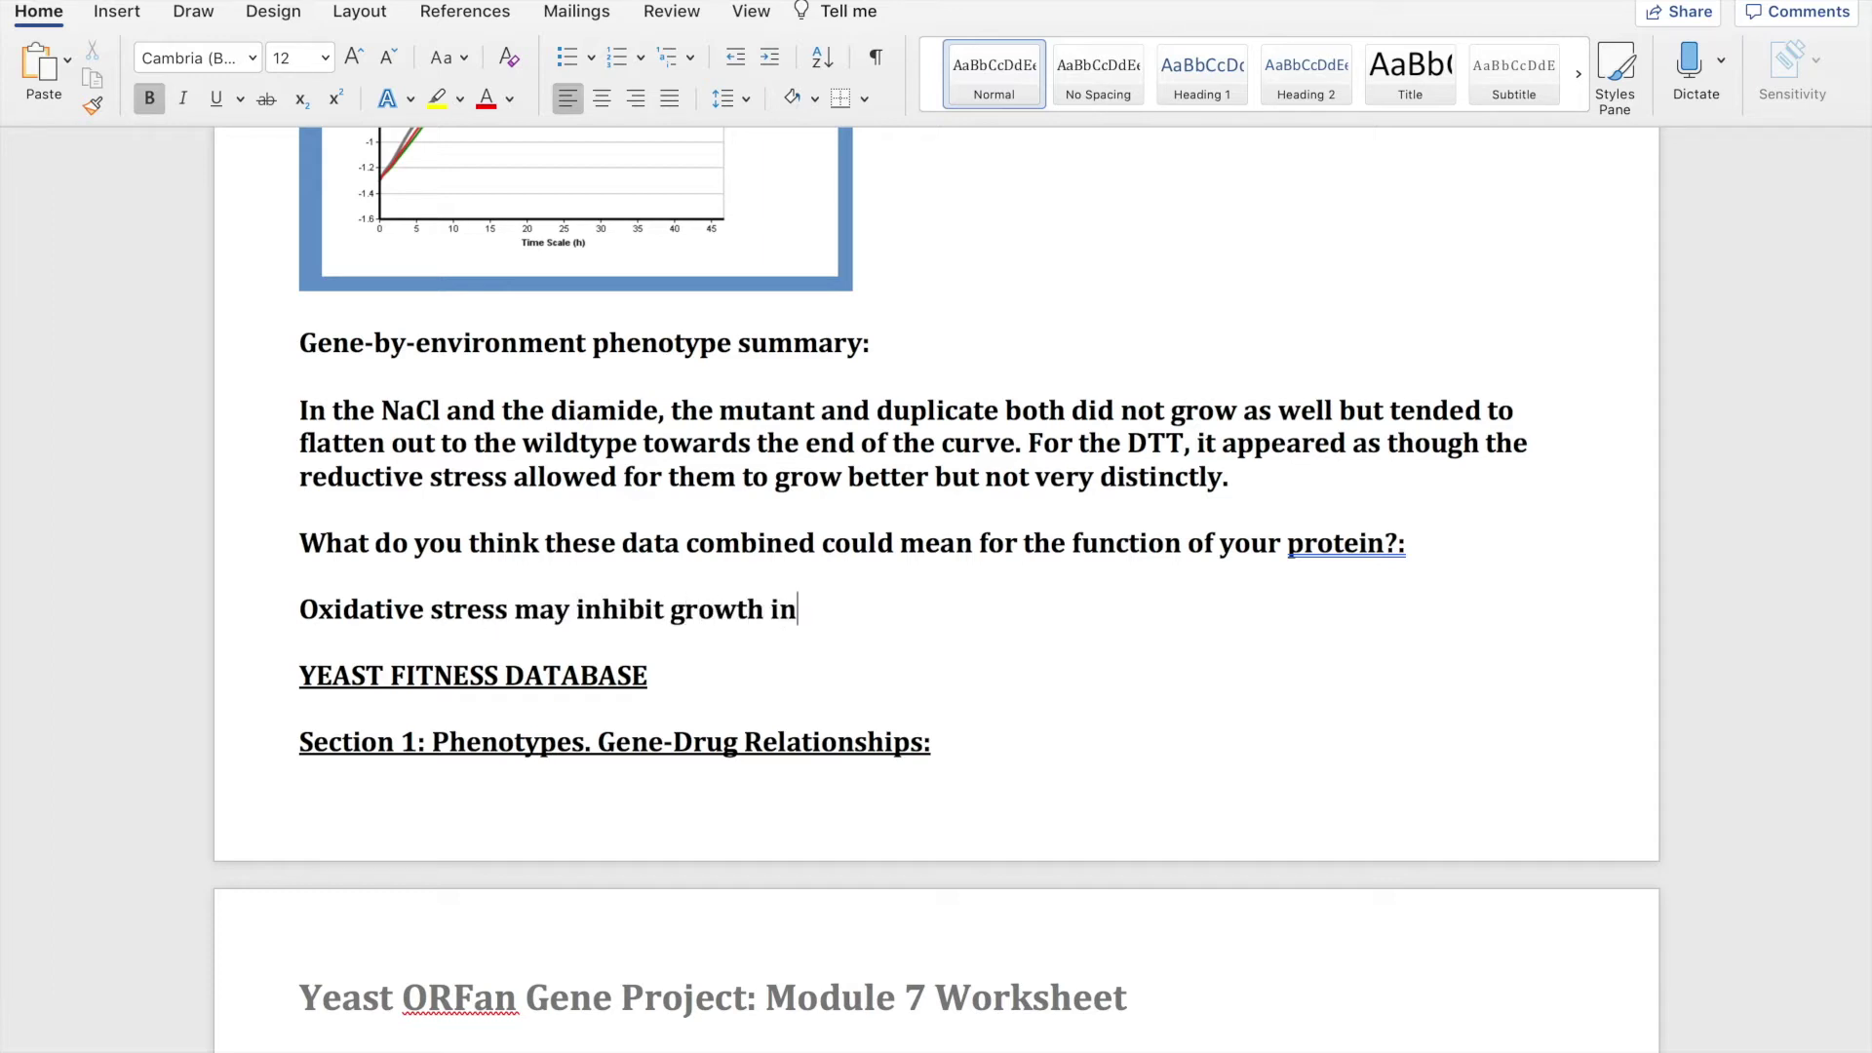
type(" a knockout and ")
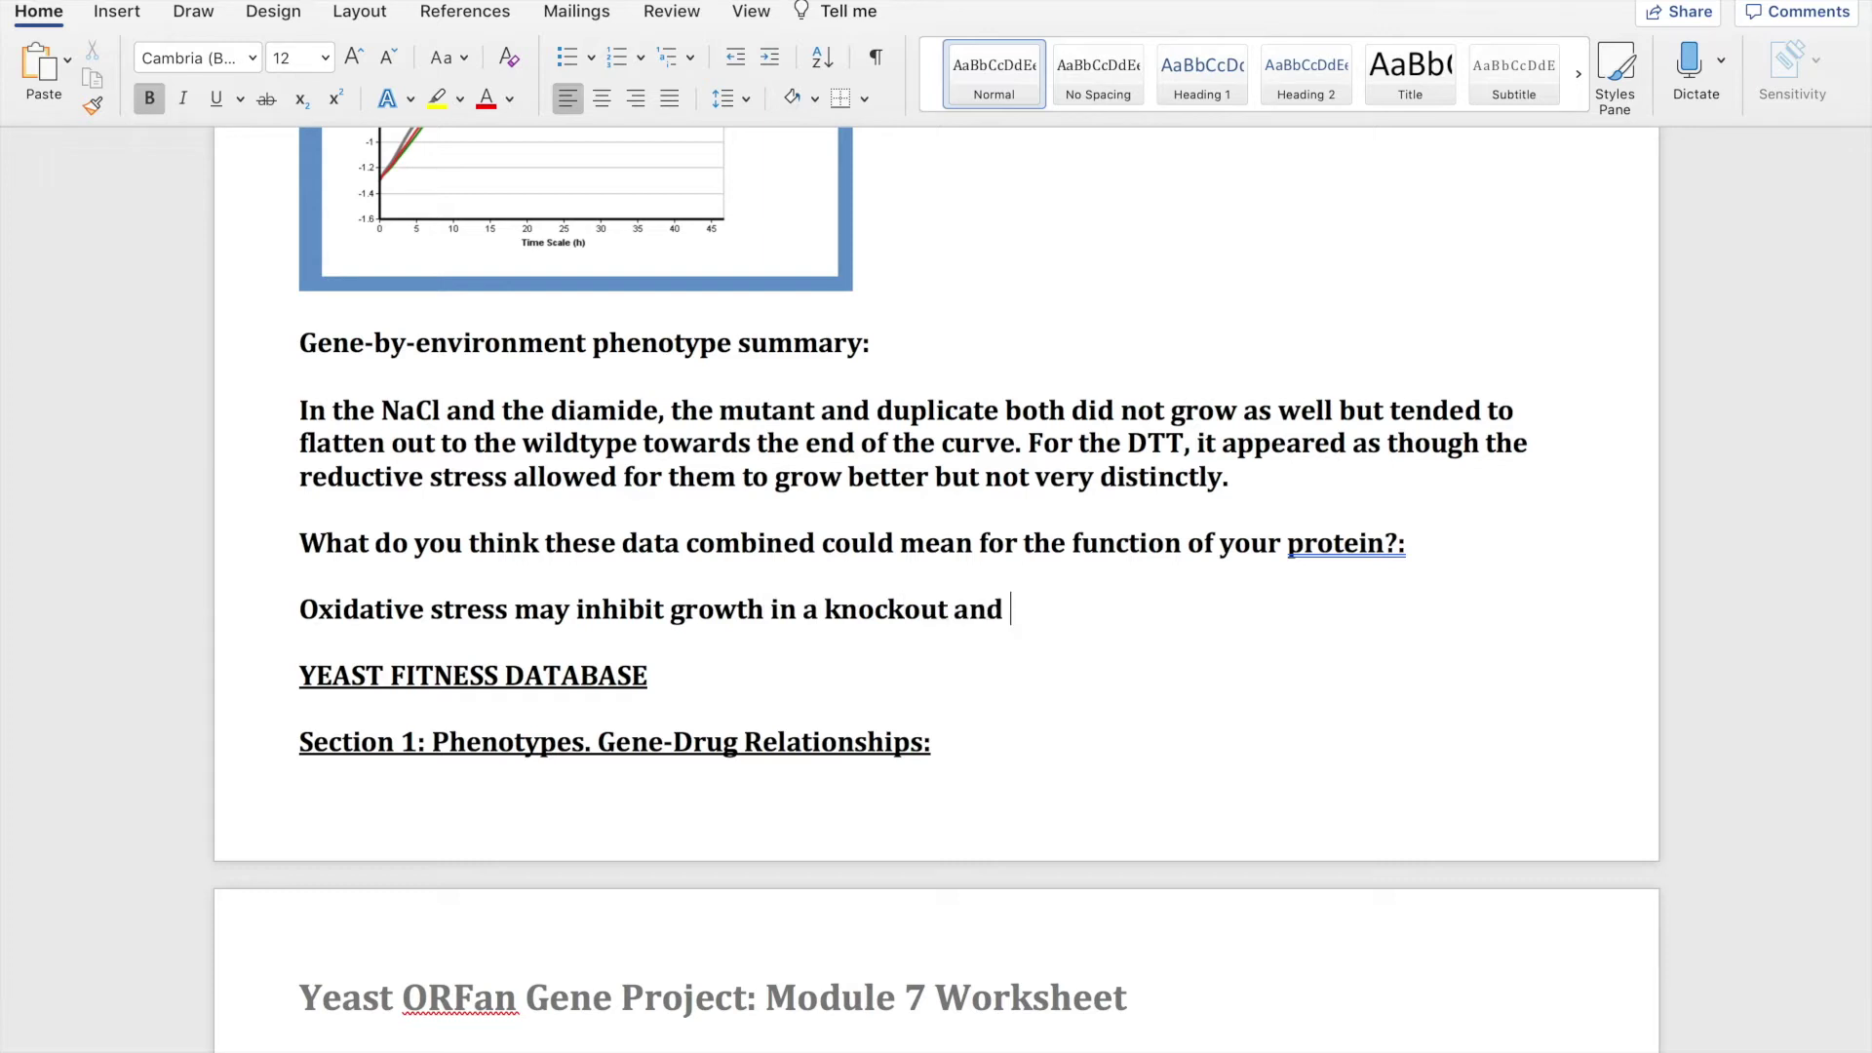
type("reductive stress may inc")
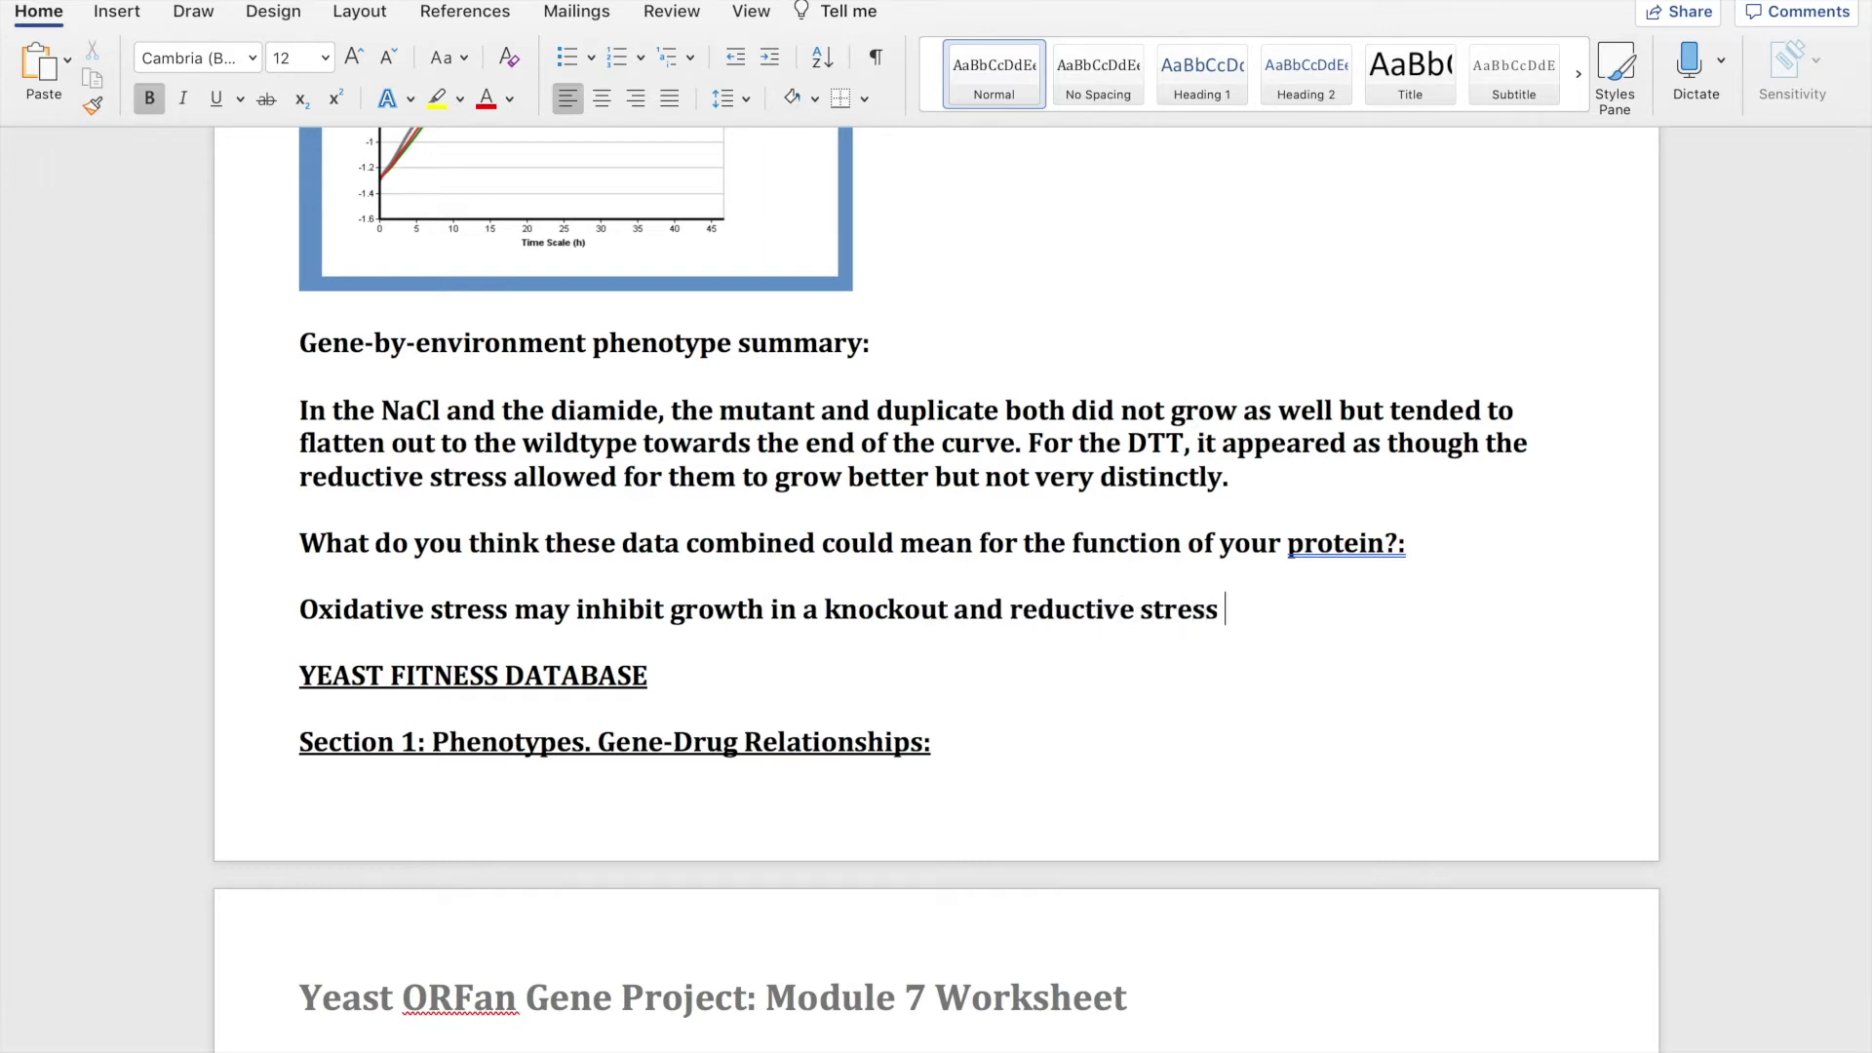
type("rease grot")
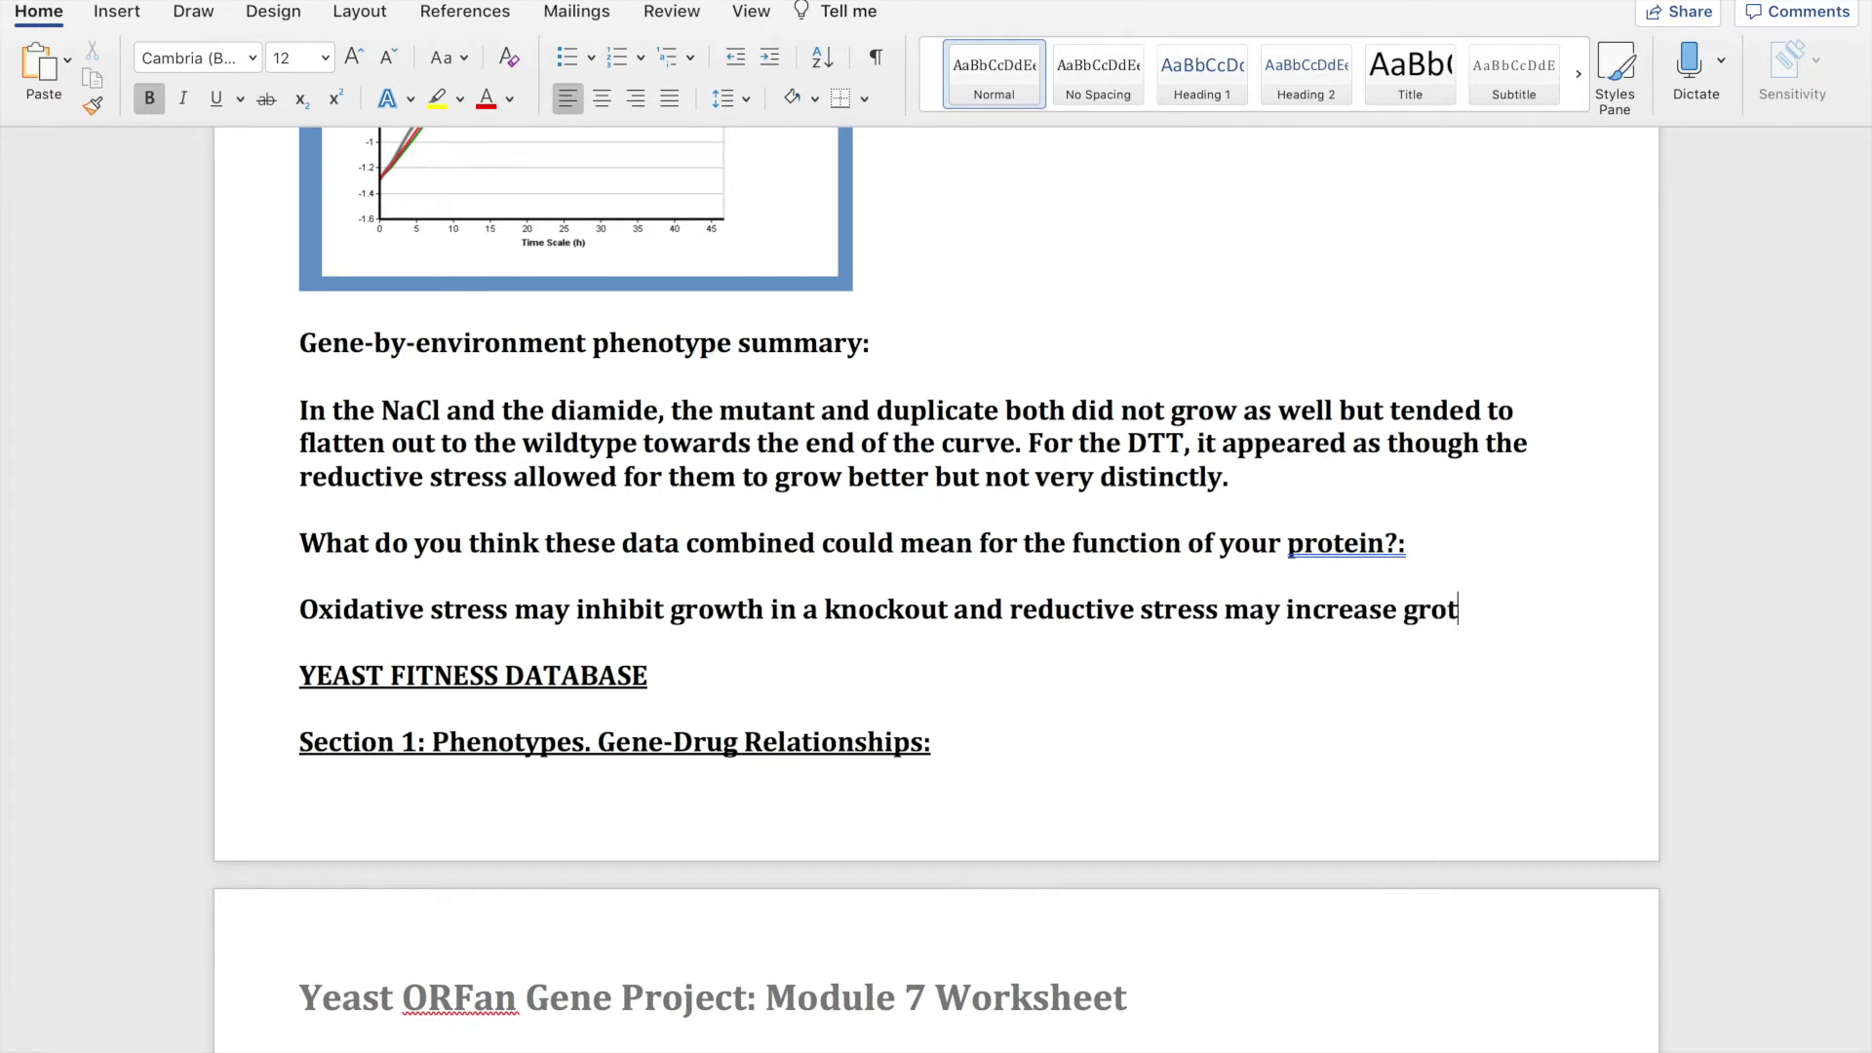
key("BackSpace")
type("wth")
type(".")
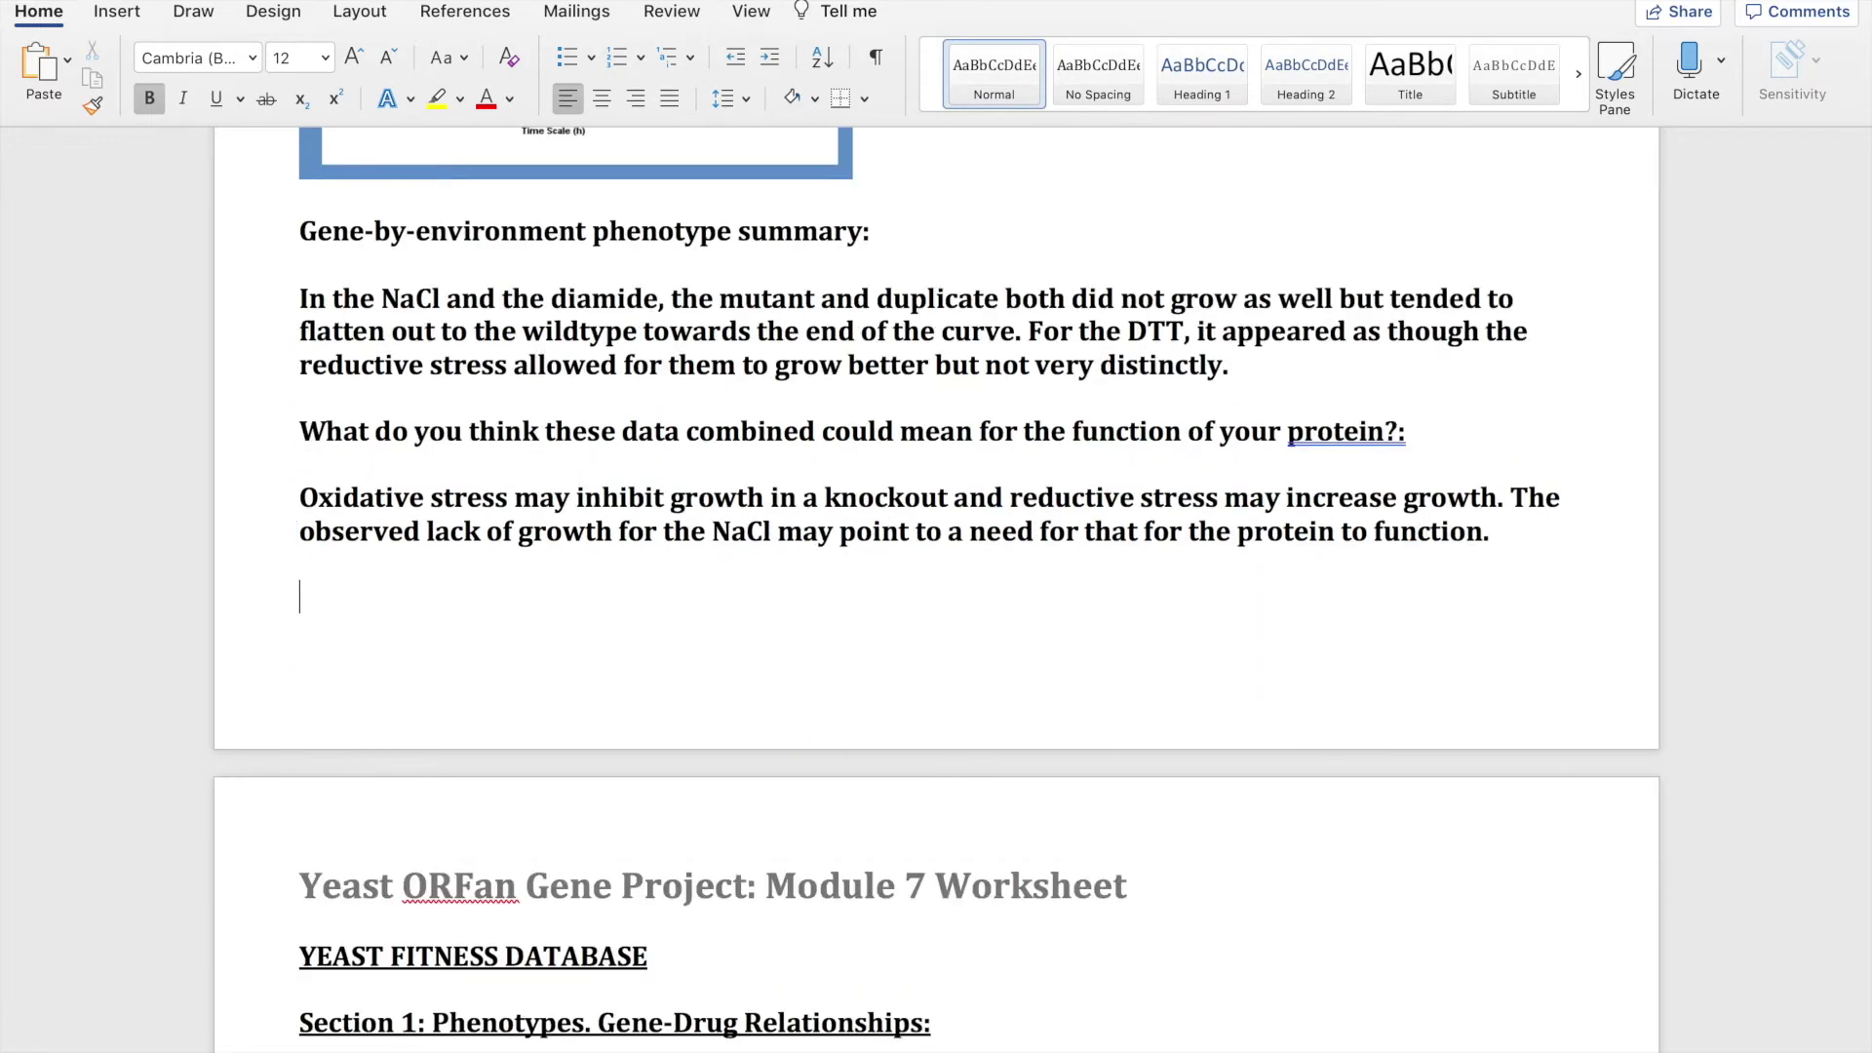
scroll(312, 585, "down", 10)
key("ctrl+Right")
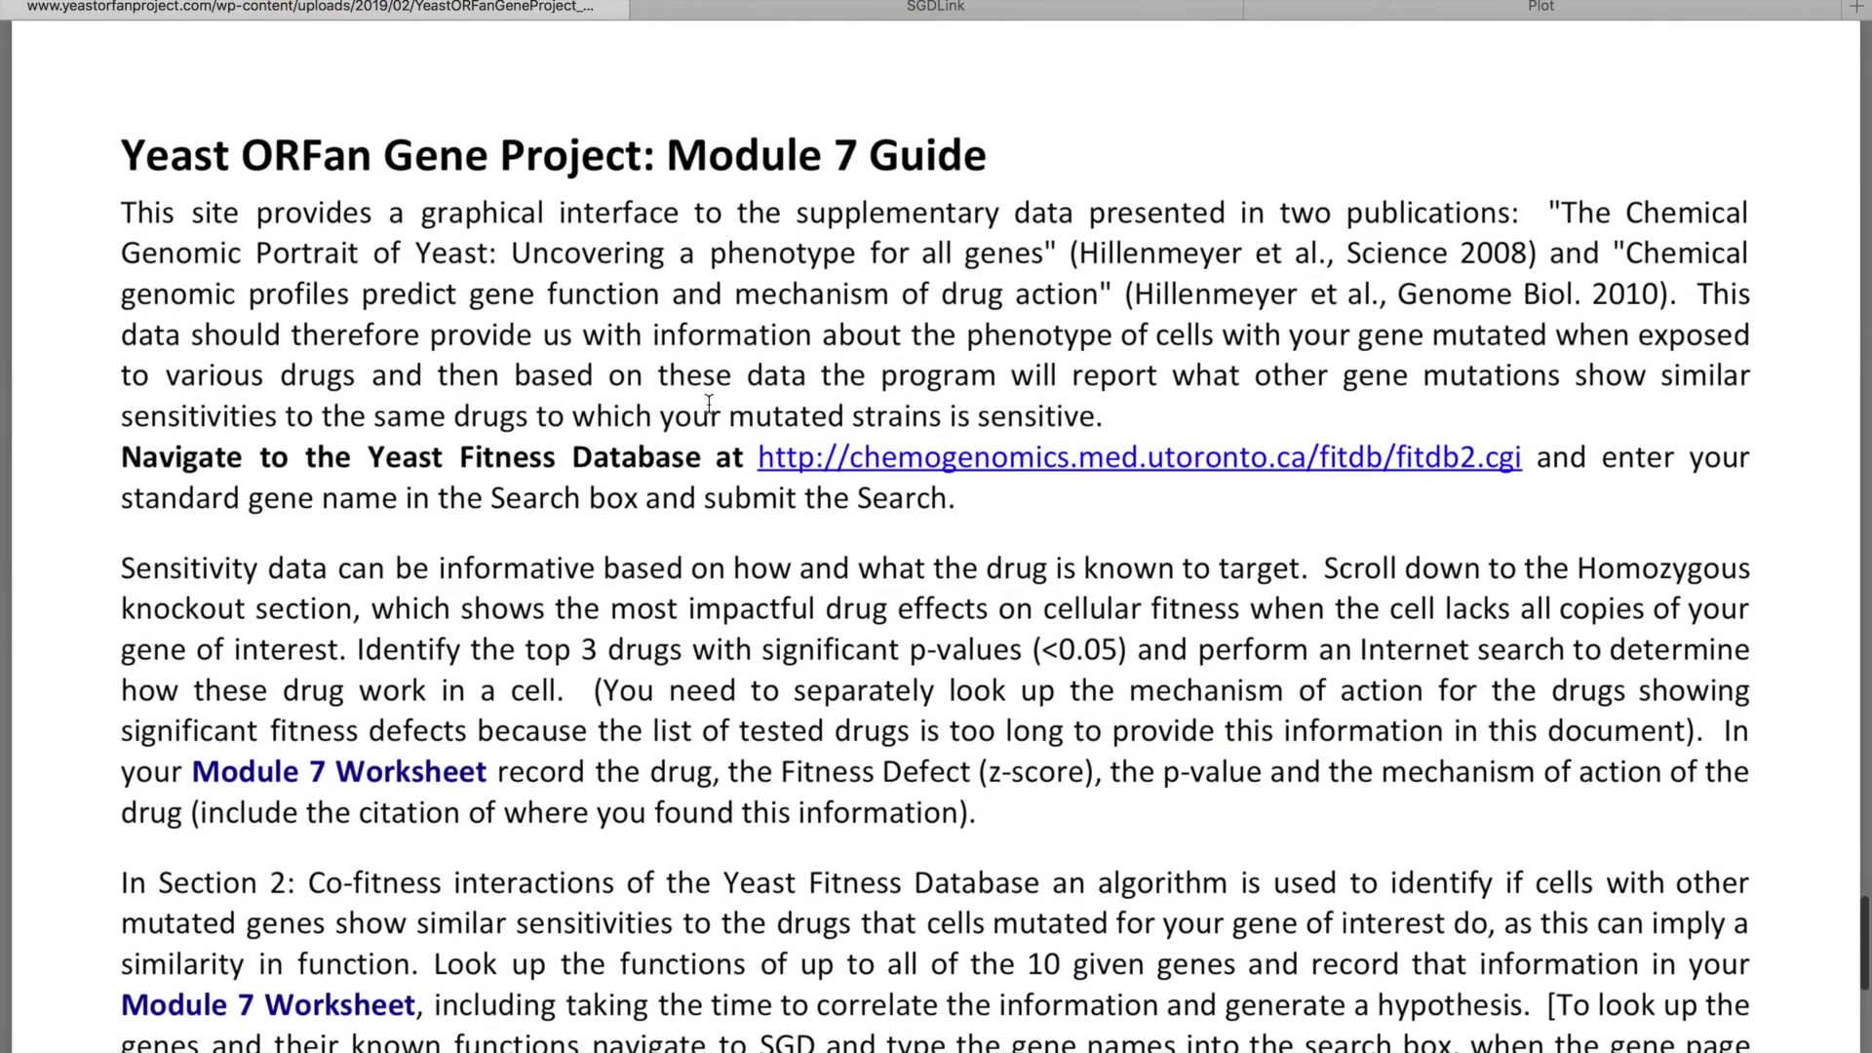
Select the Yeast Fitness Database link in the Module 7 Guide and open the site.
left_click_drag(750, 454, 1526, 472)
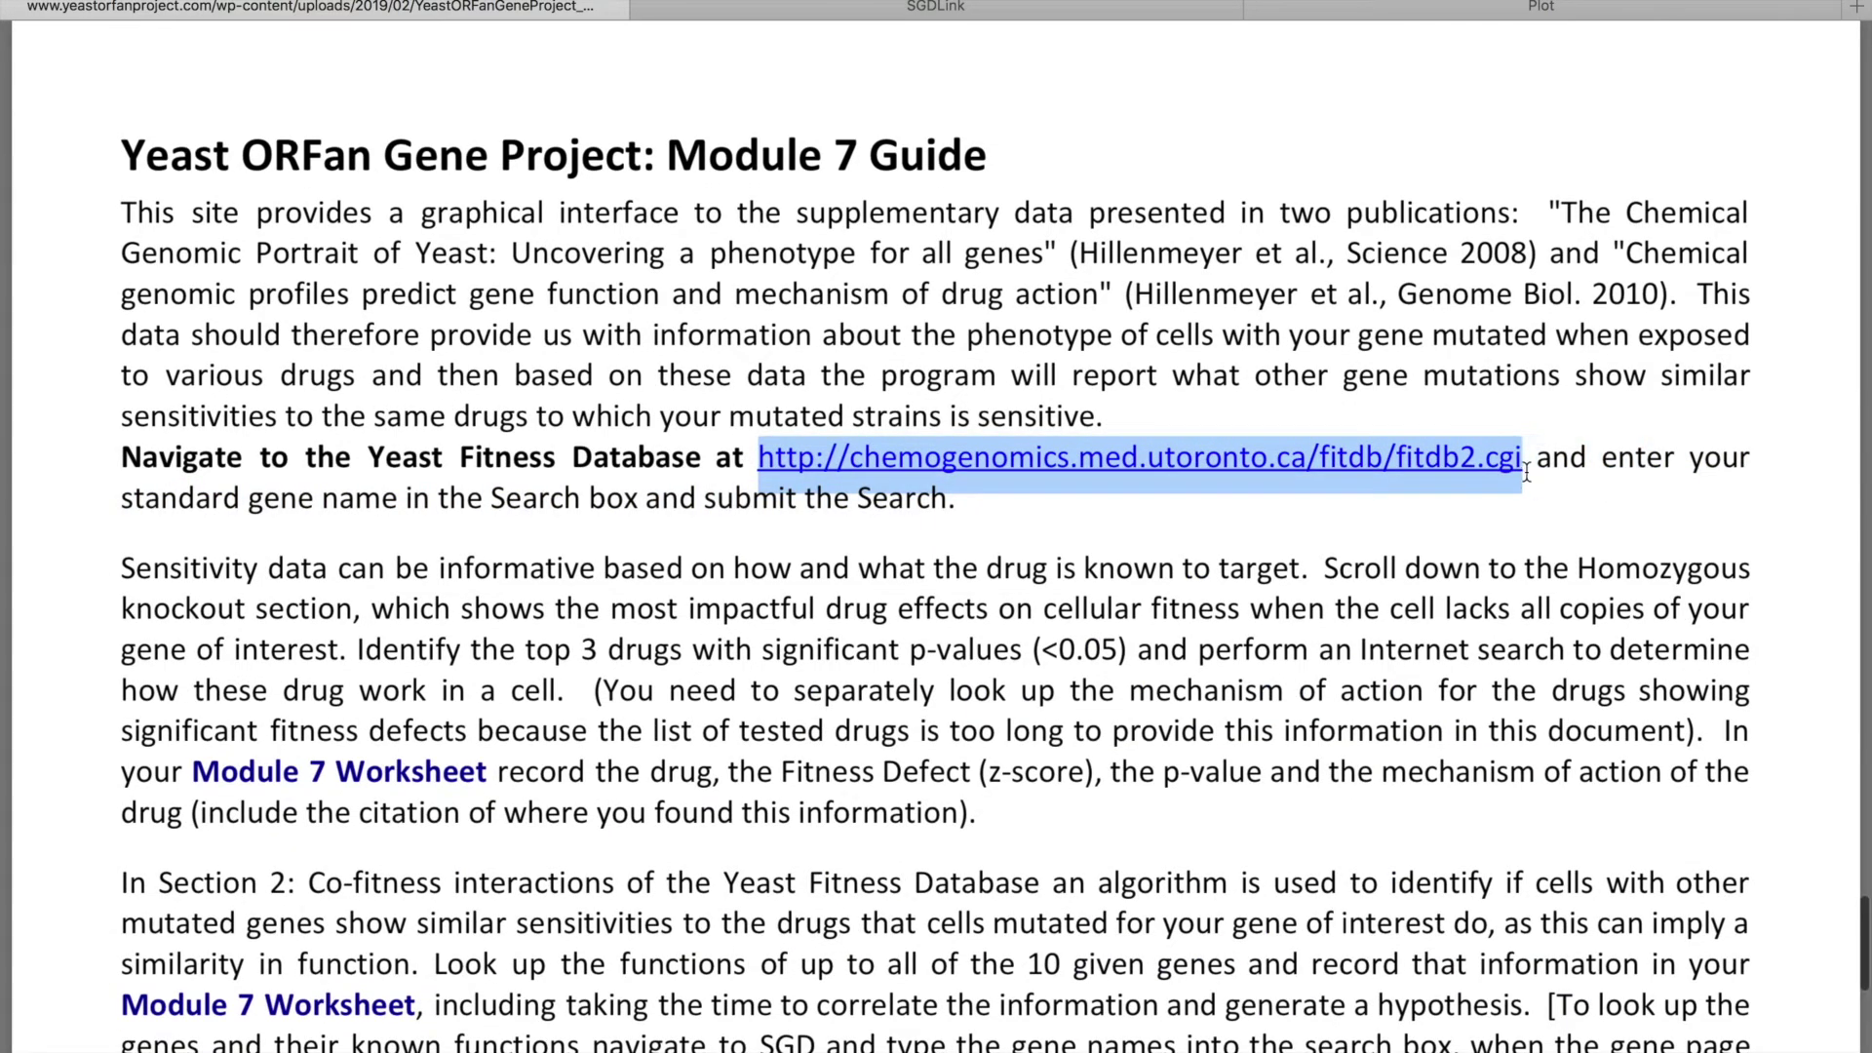
left_click(1857, 6)
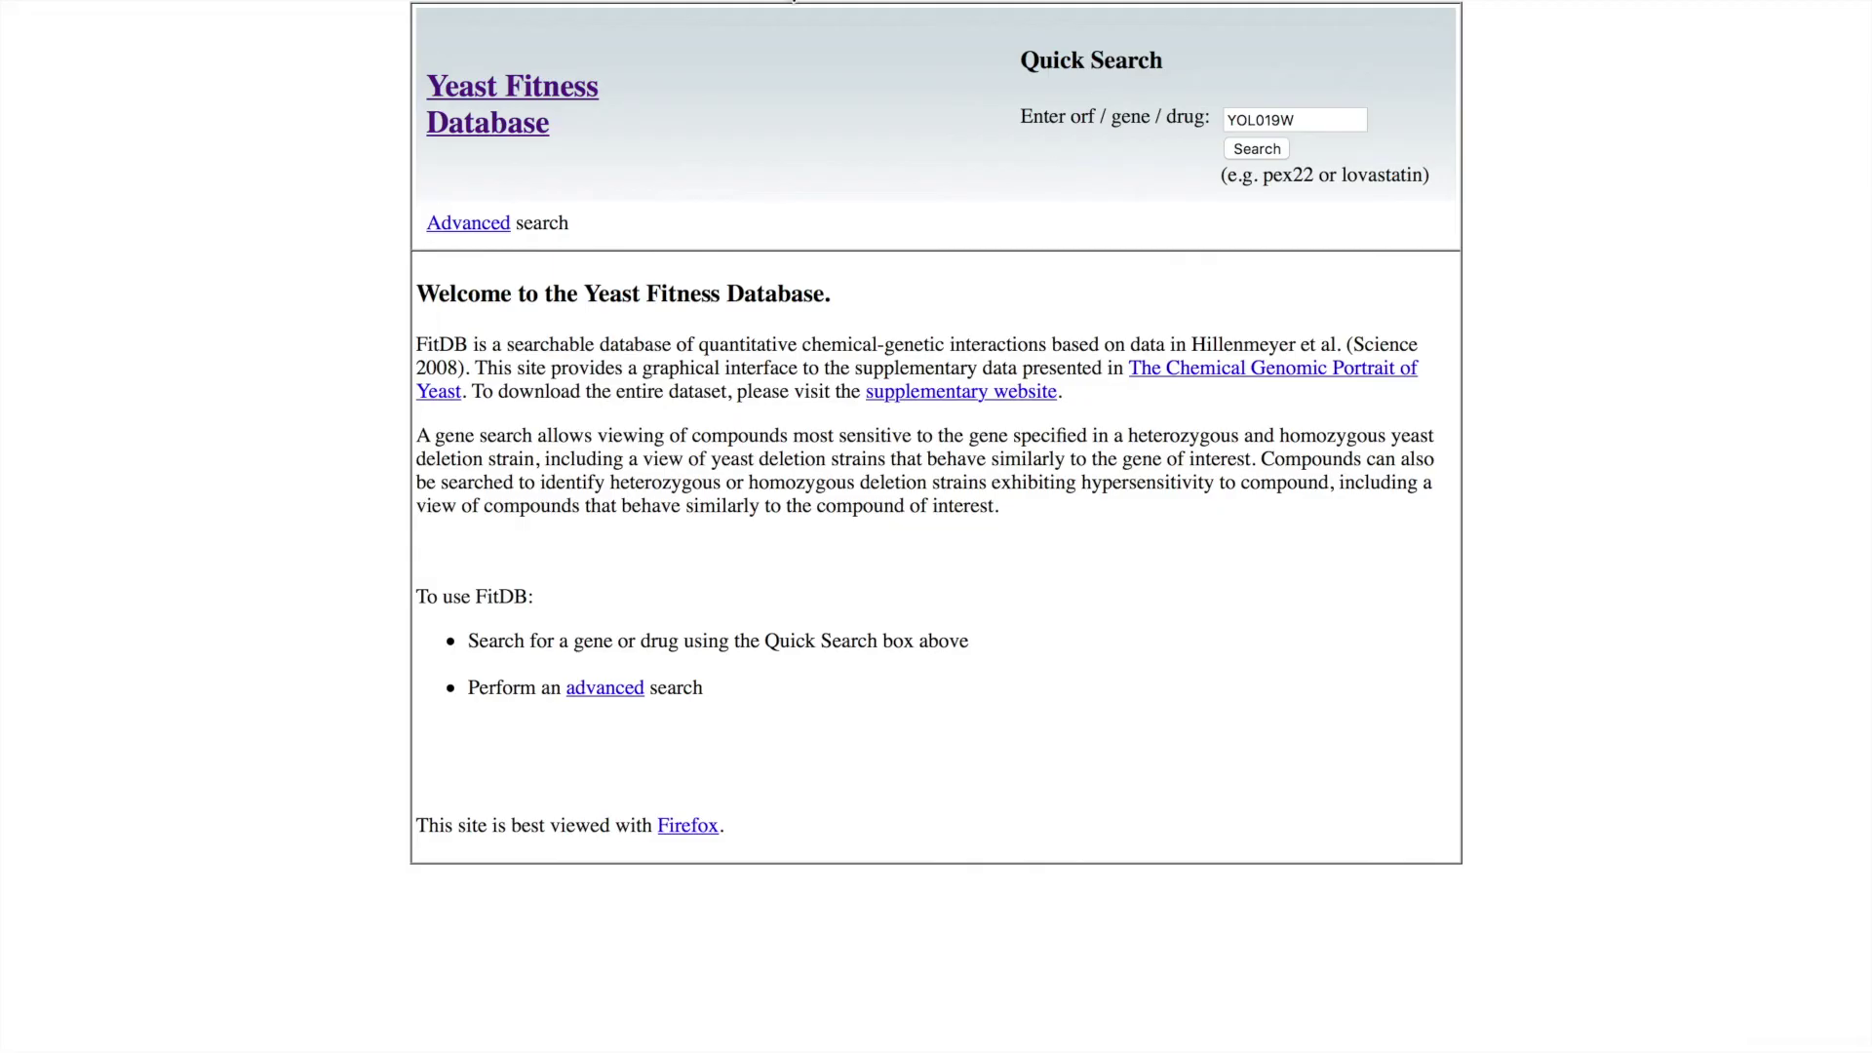
Search the Yeast Fitness Database for YOL019W and scroll down to the homozygous knockout drug table.
left_click(1309, 114)
left_click(1267, 148)
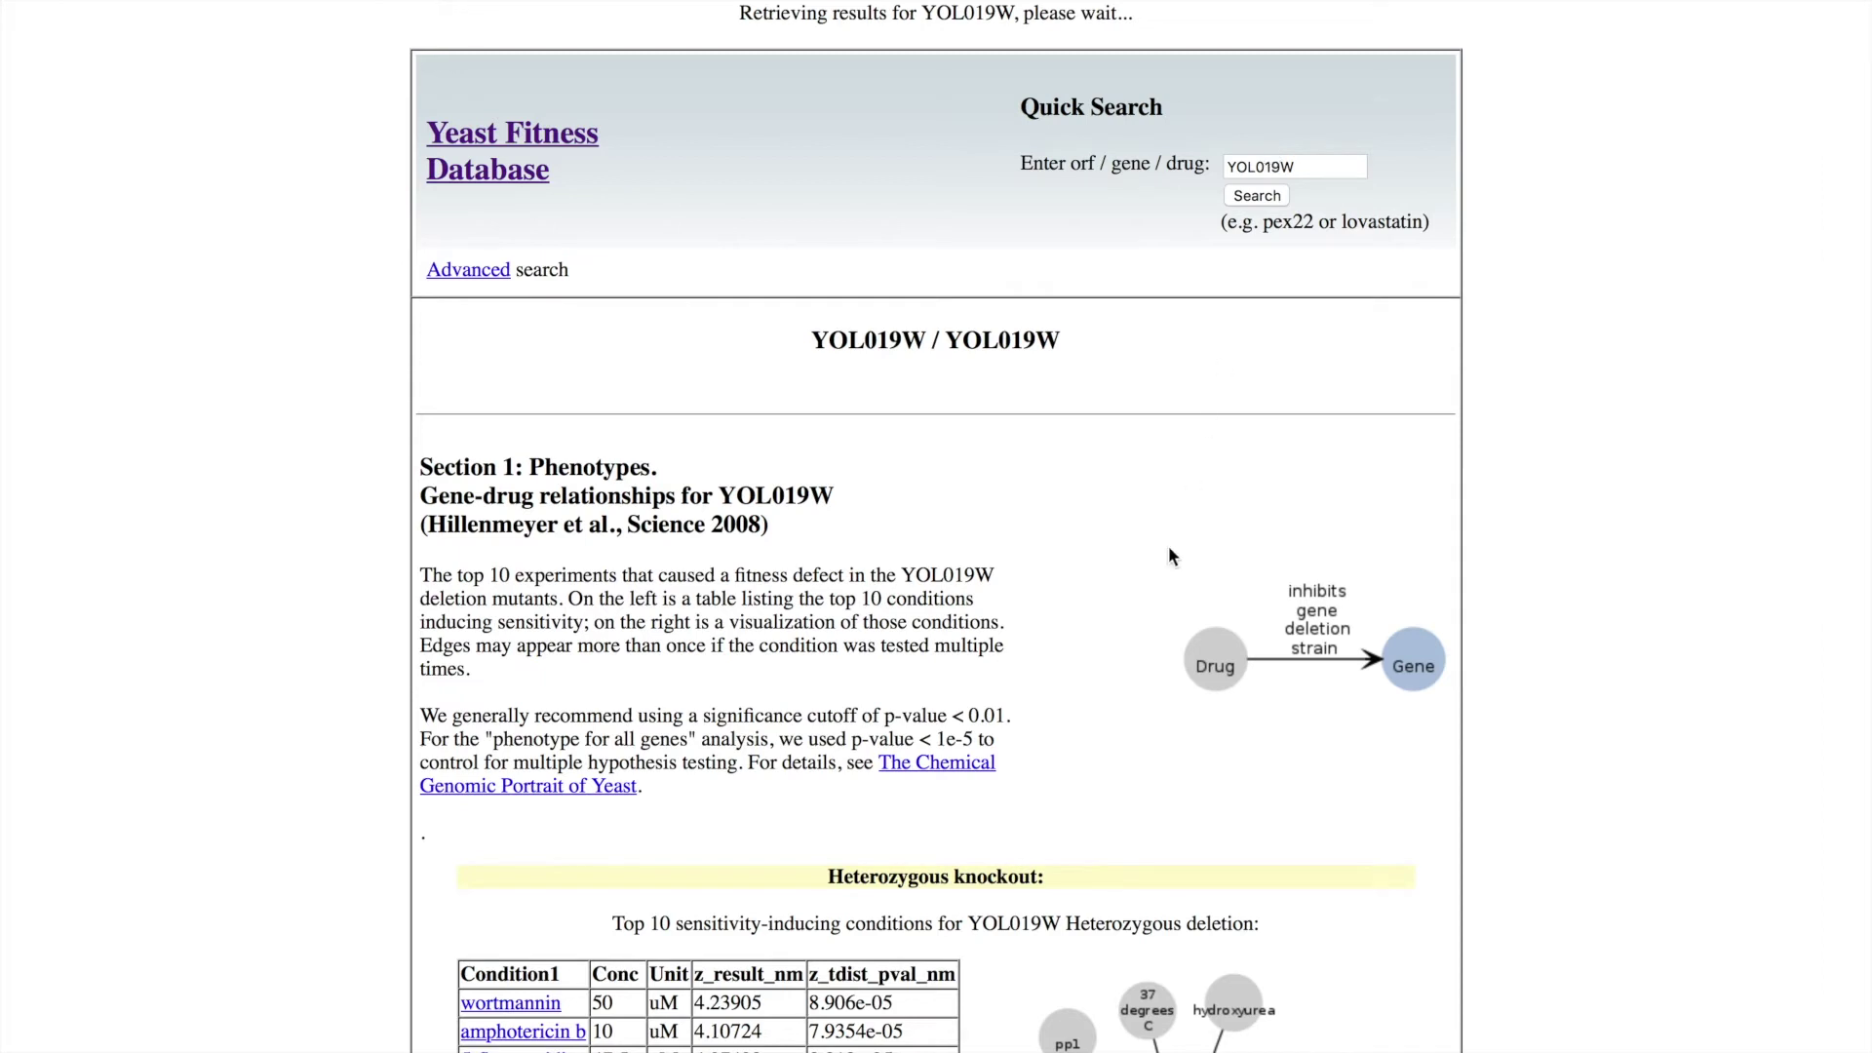
scroll(1164, 564, "down", 1)
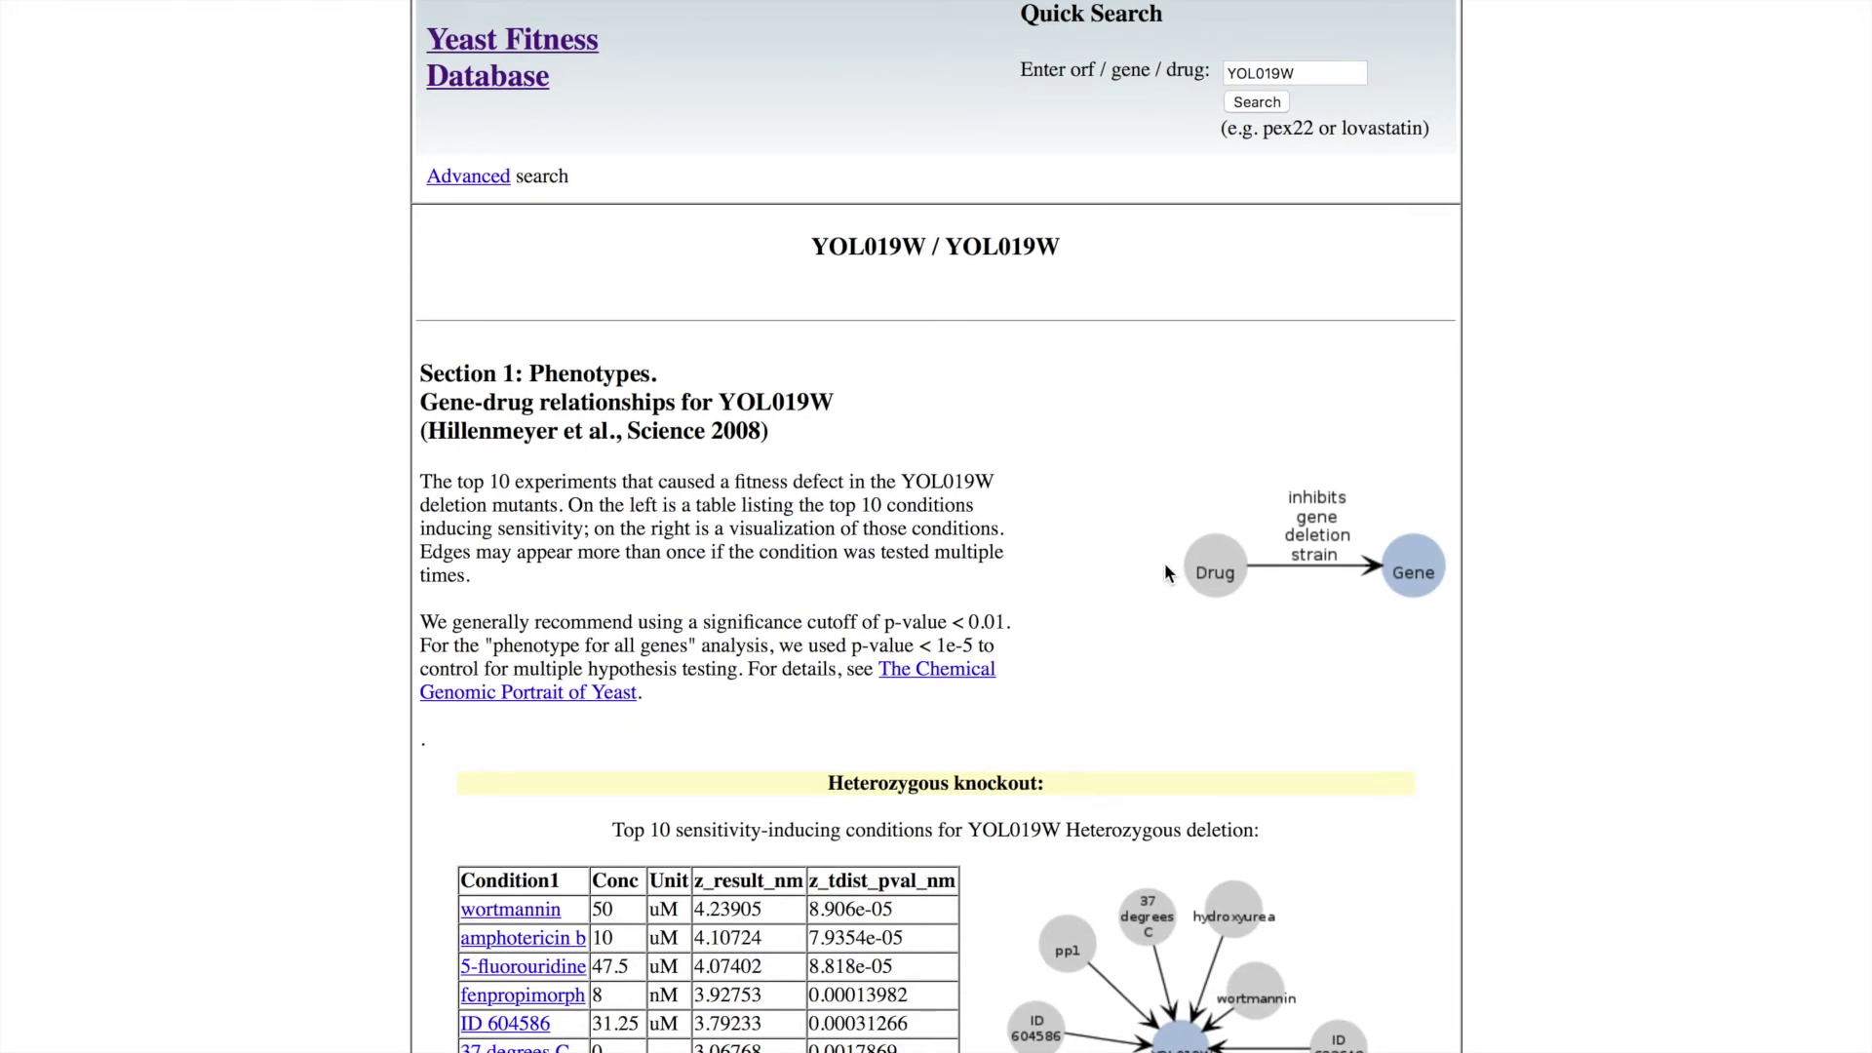
scroll(1164, 564, "down", 5)
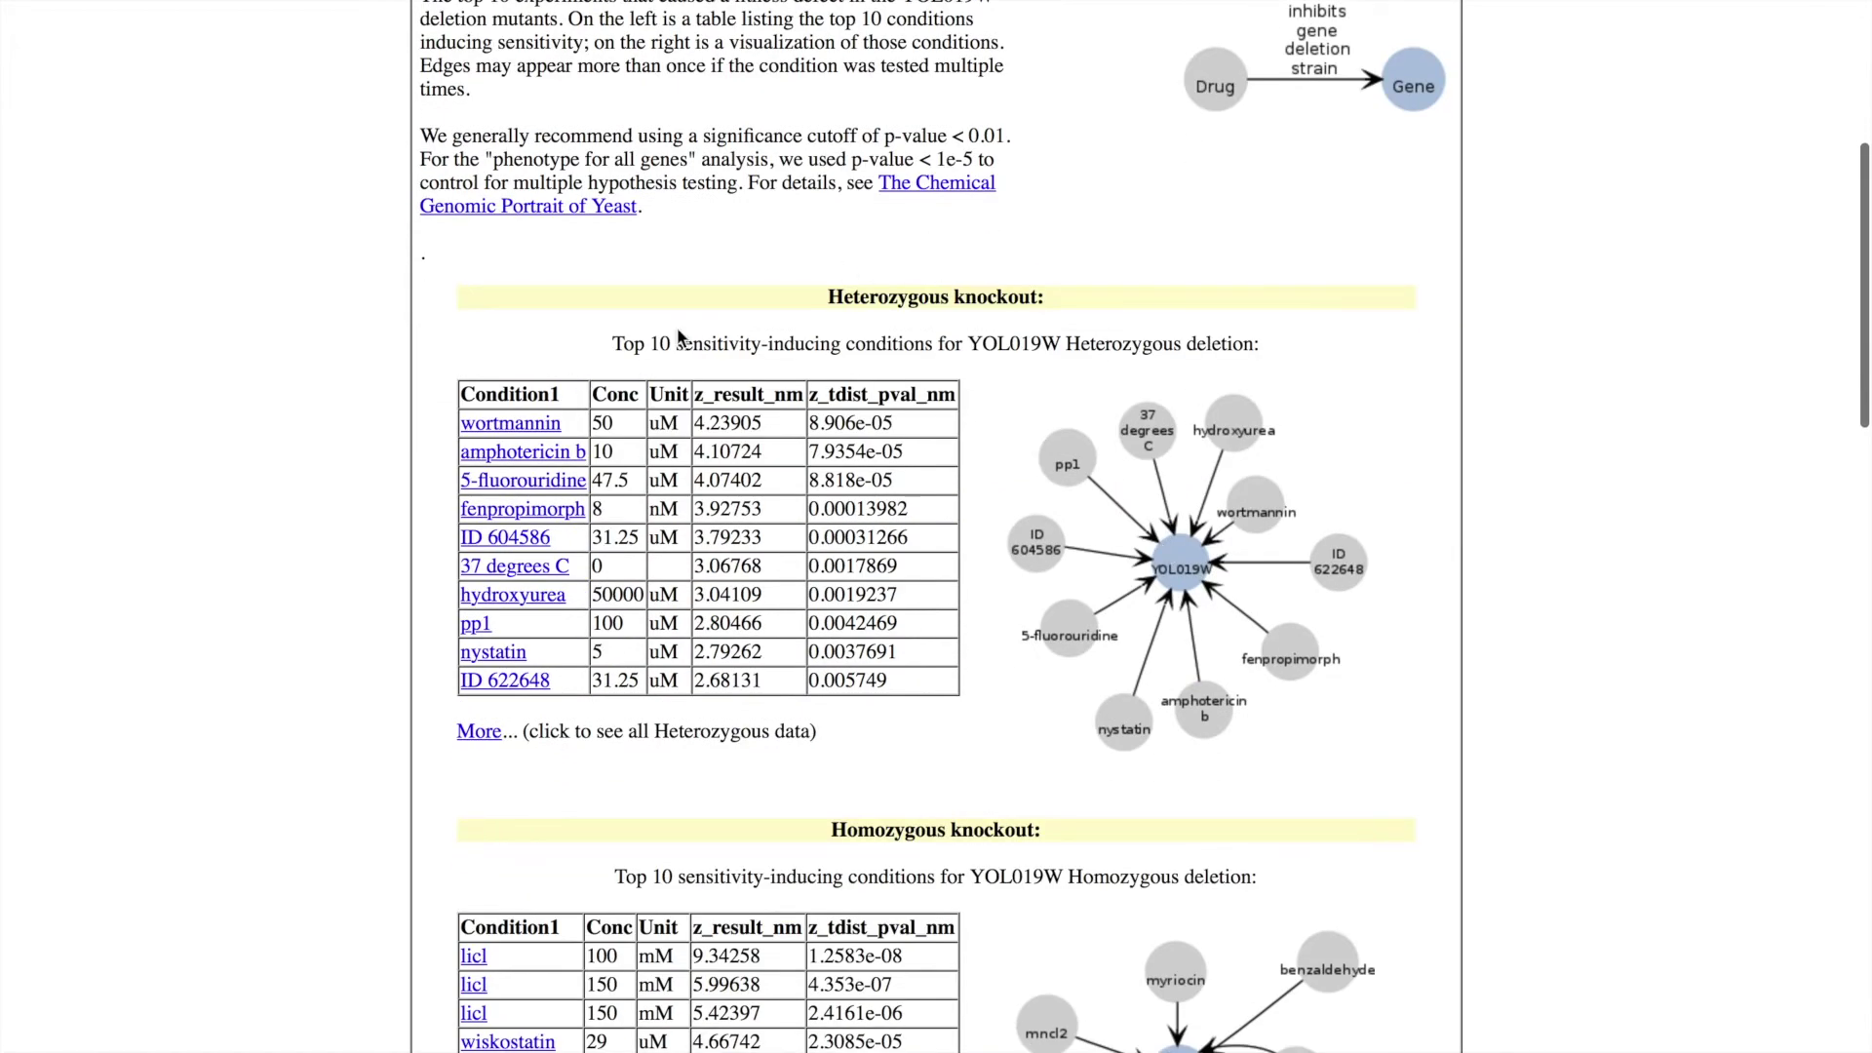
scroll(993, 369, "down", 6)
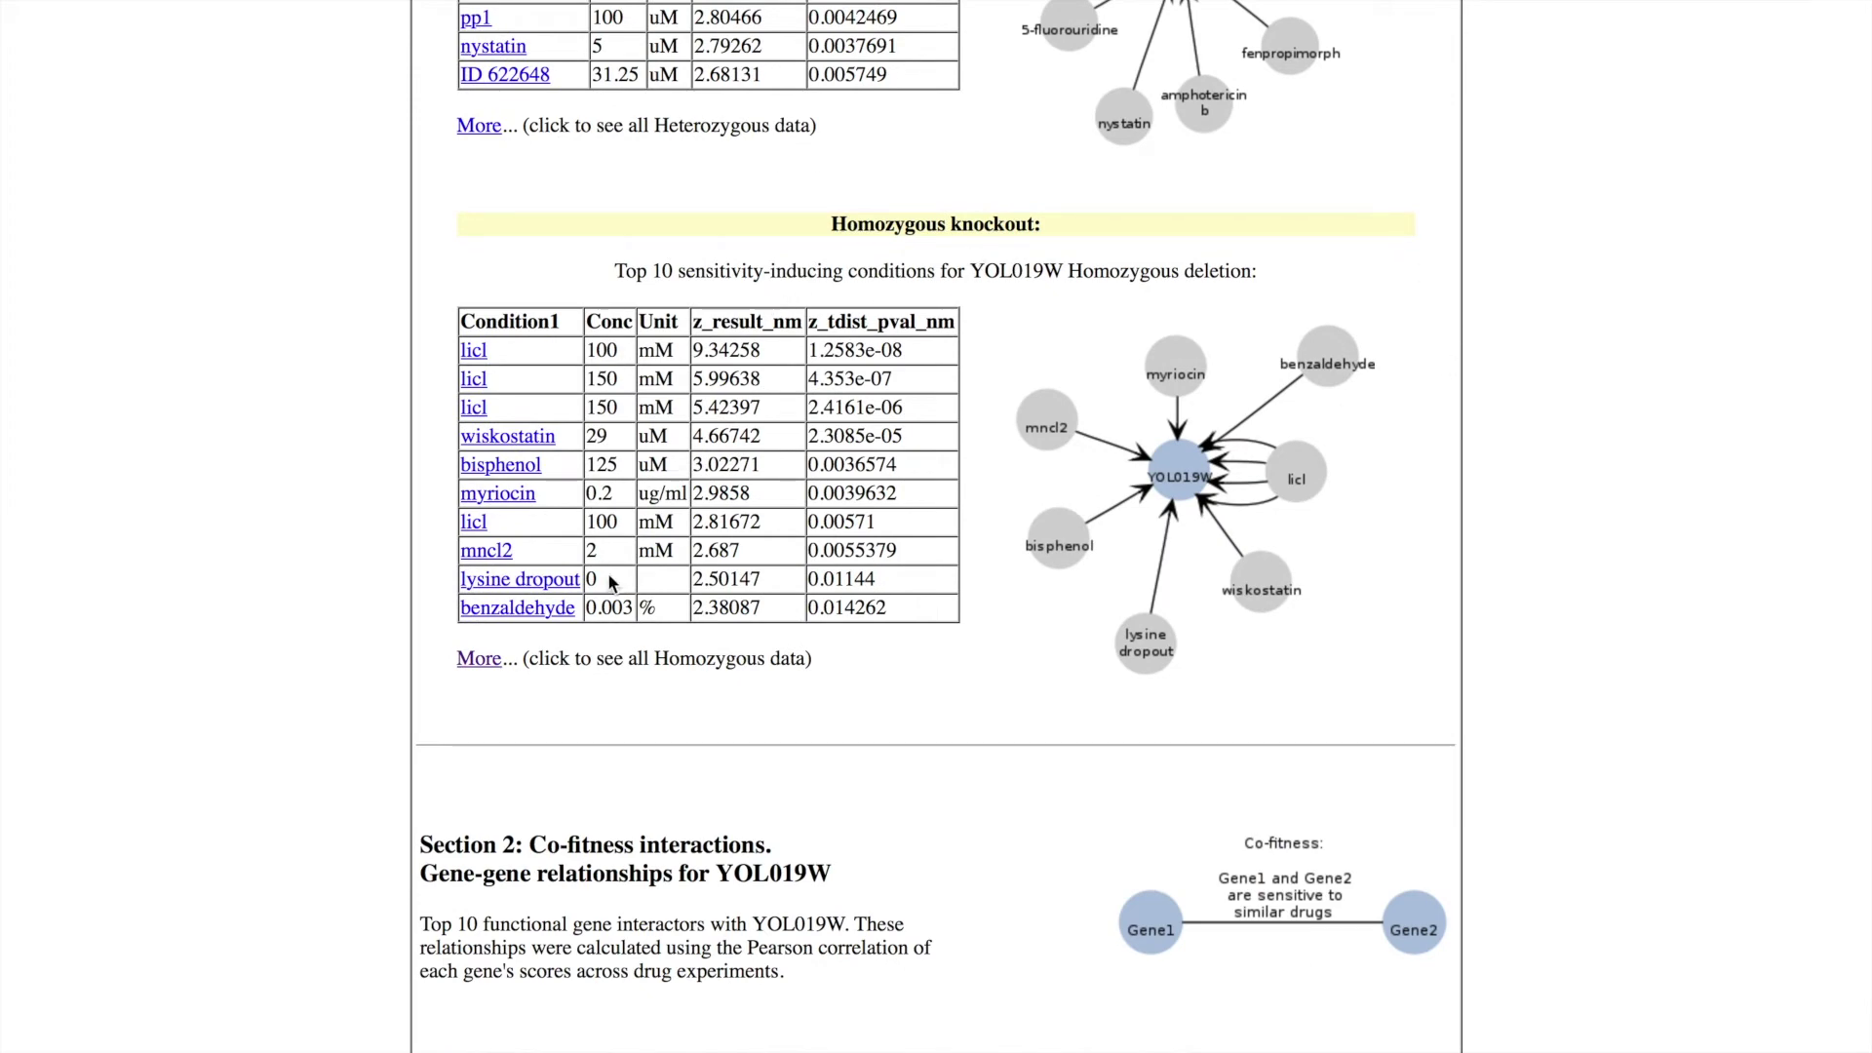
key("ctrl+Left")
Enter myriocin as Drug 1's name in the worksheet.
key("ctrl+Right")
key("ctrl+Right")
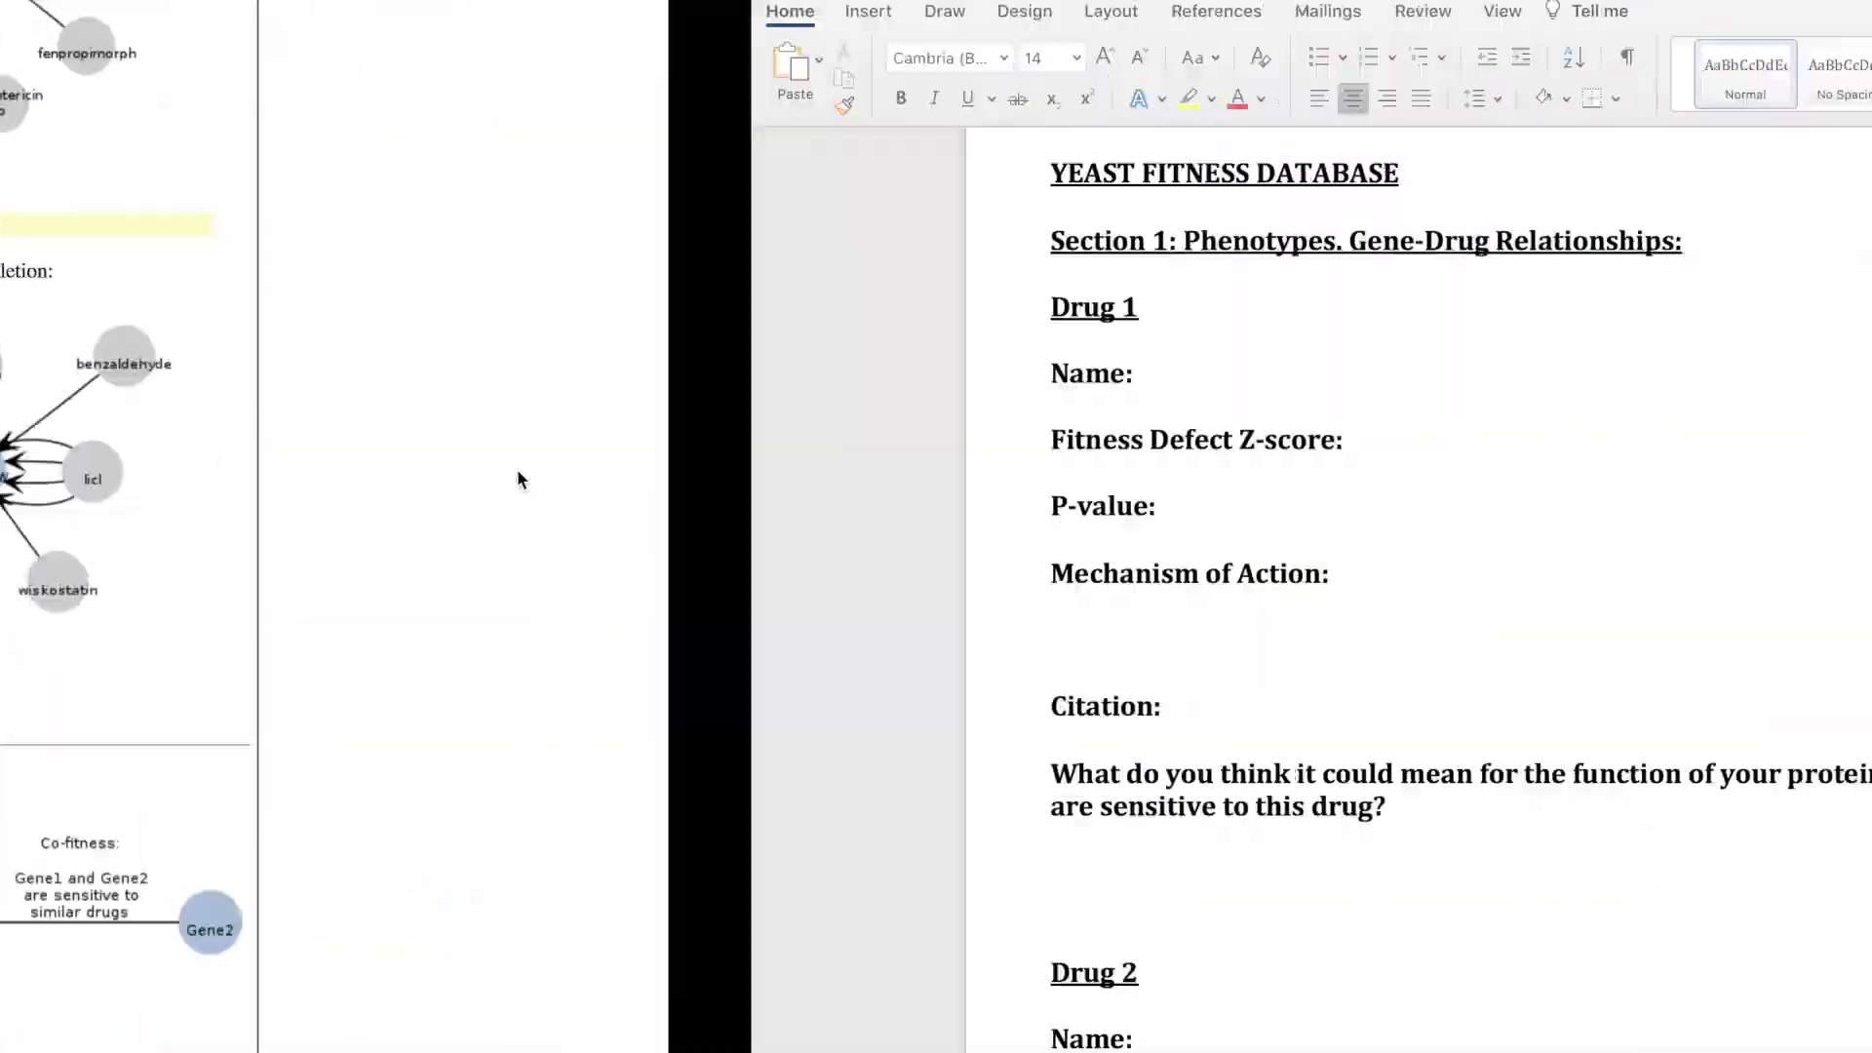
scroll(472, 618, "up", 1)
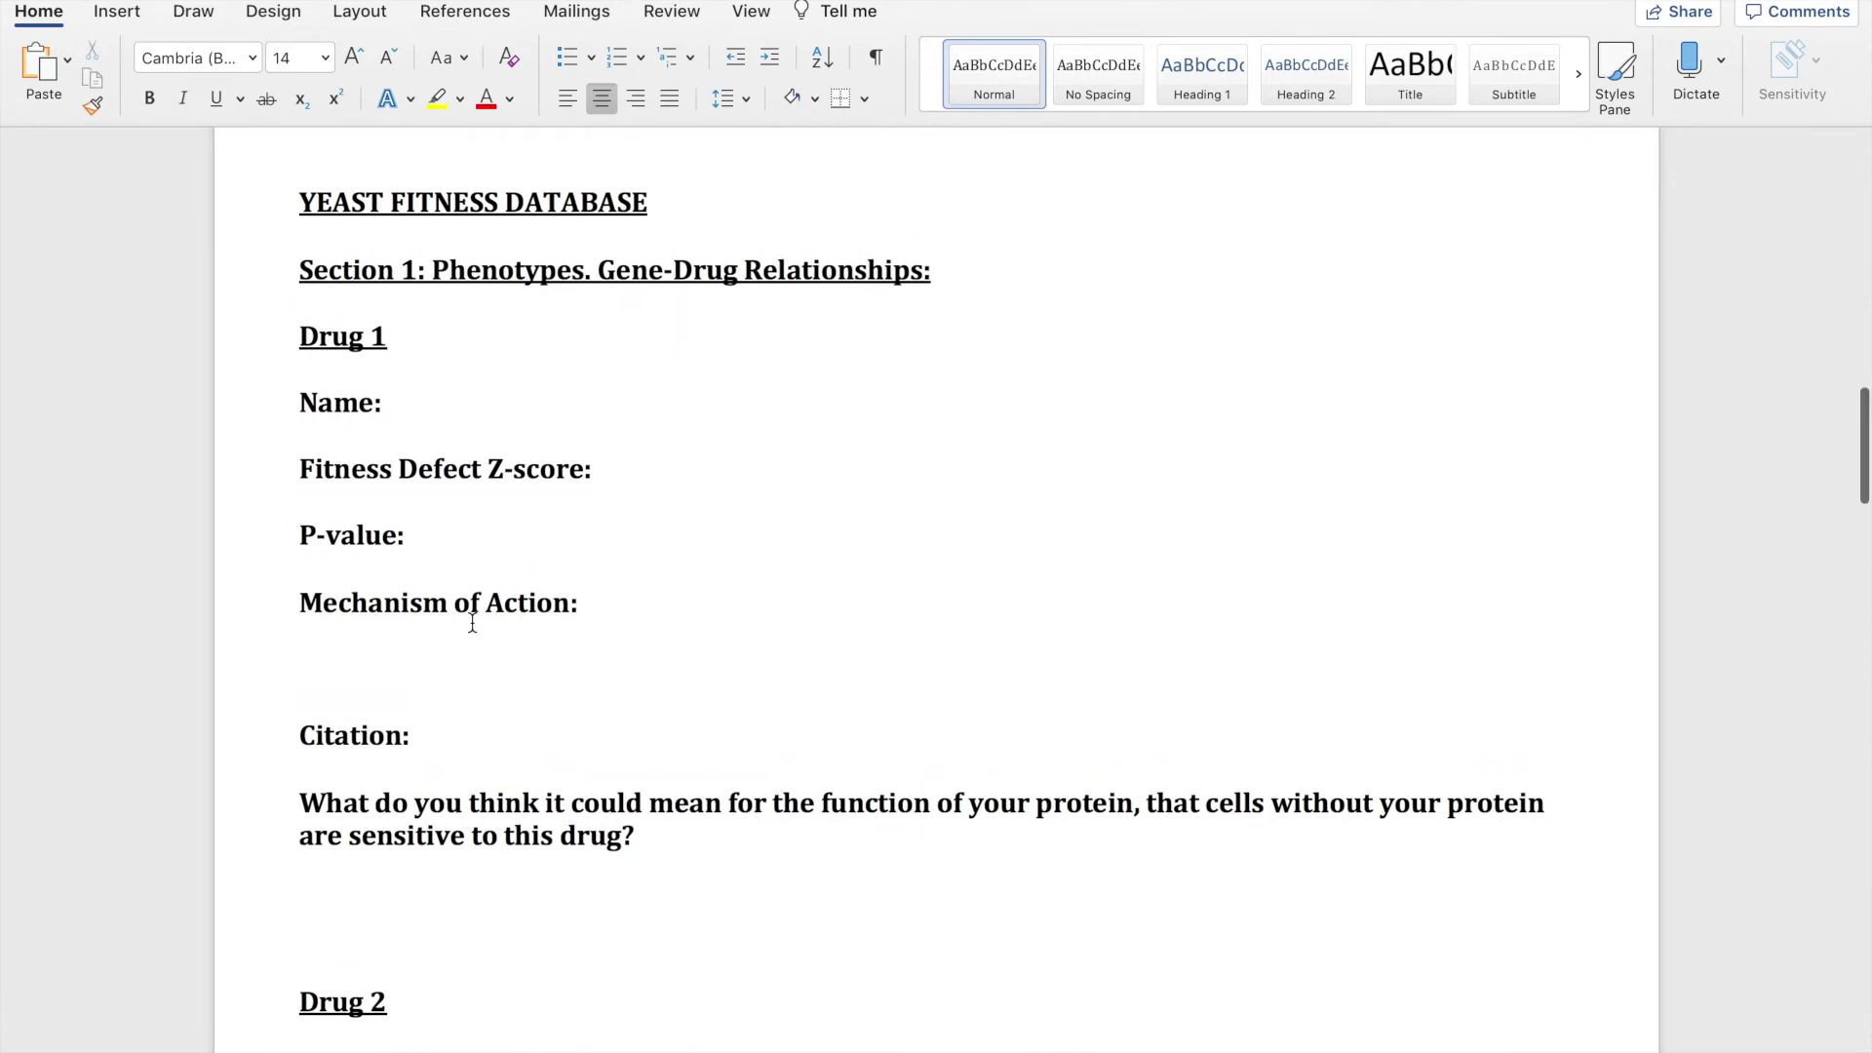
key("ctrl+Left")
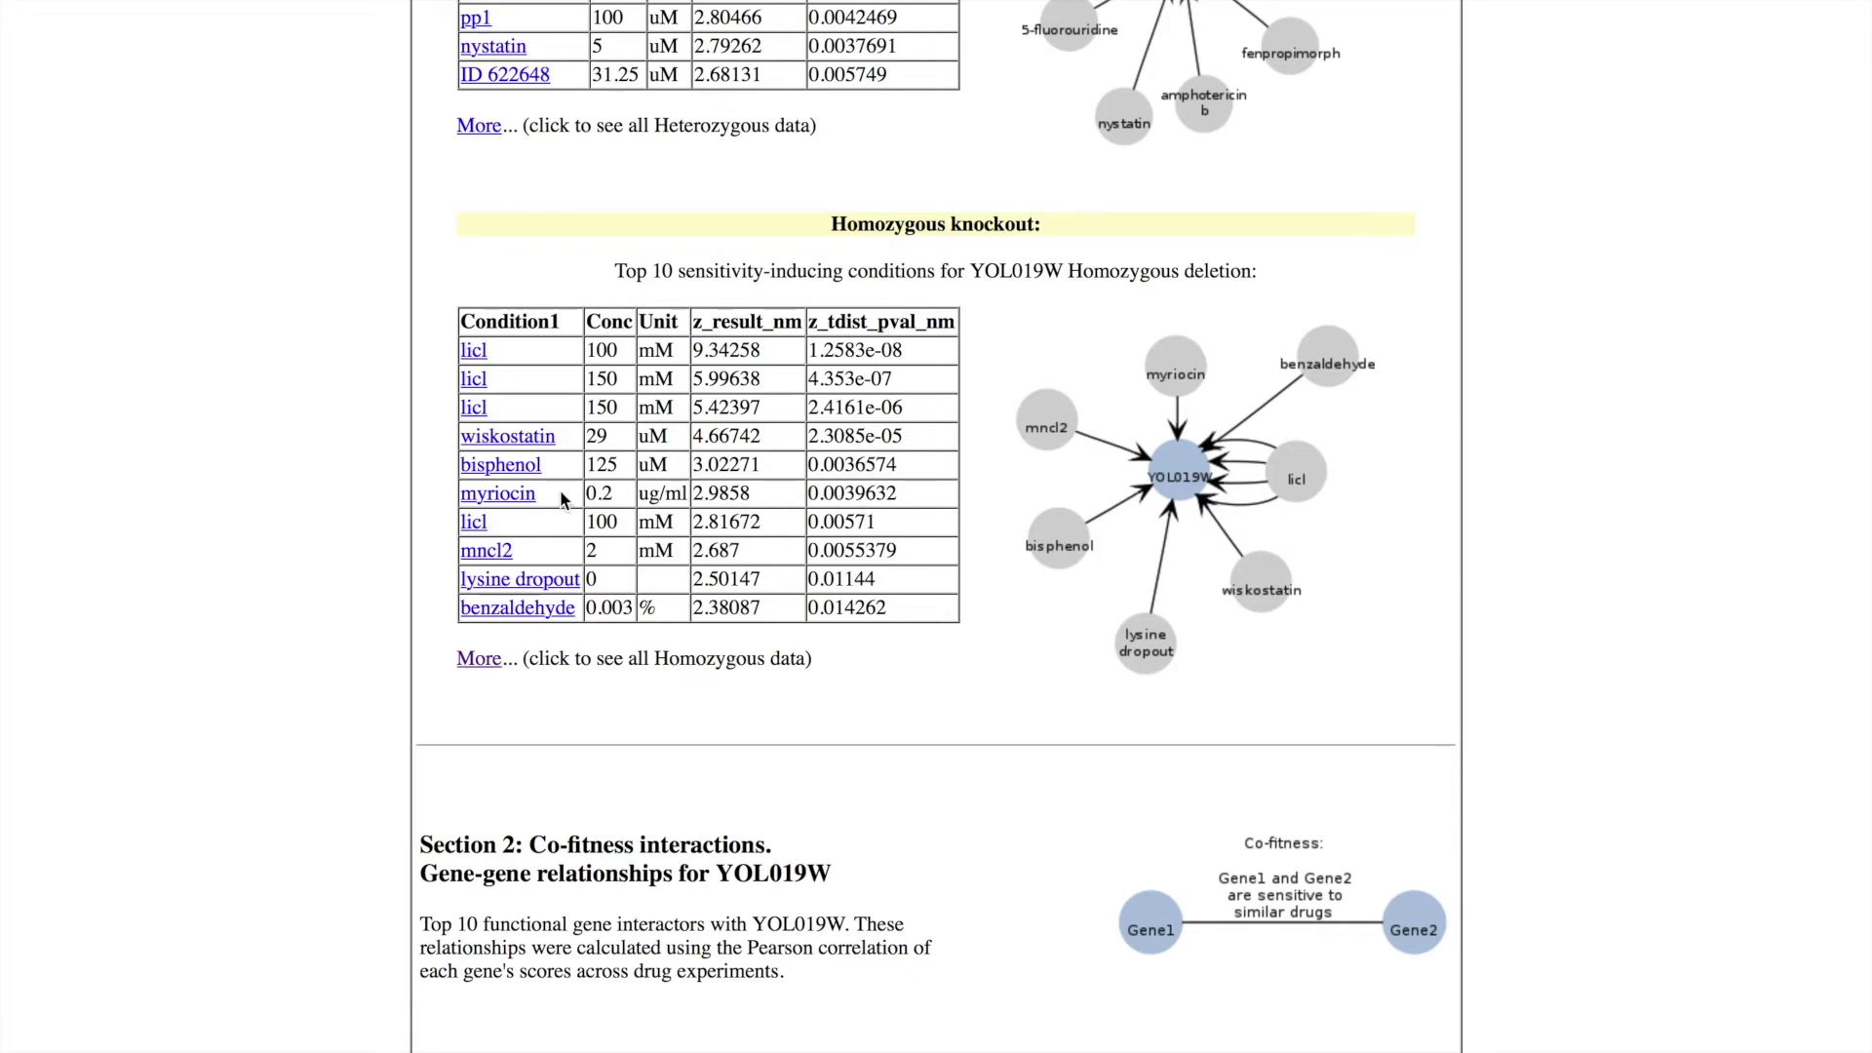
key("ctrl+Right")
left_click(482, 400)
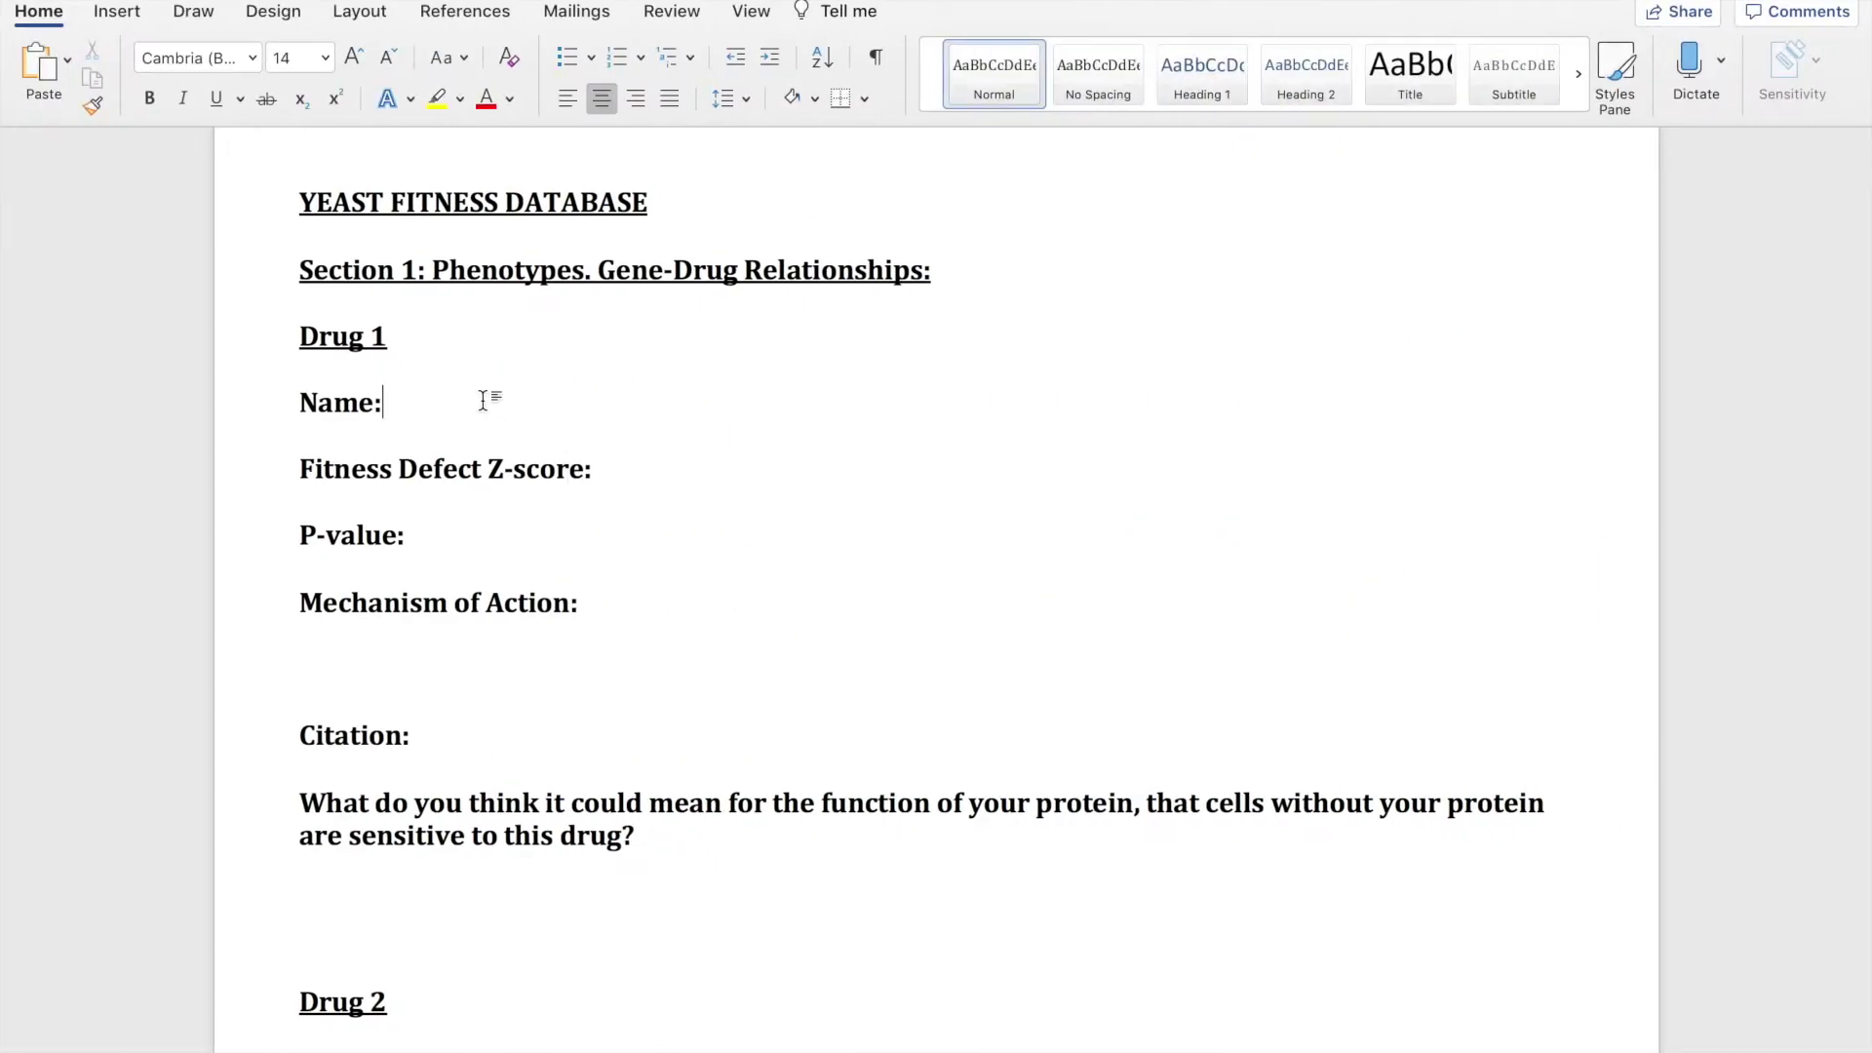
type("myriocin")
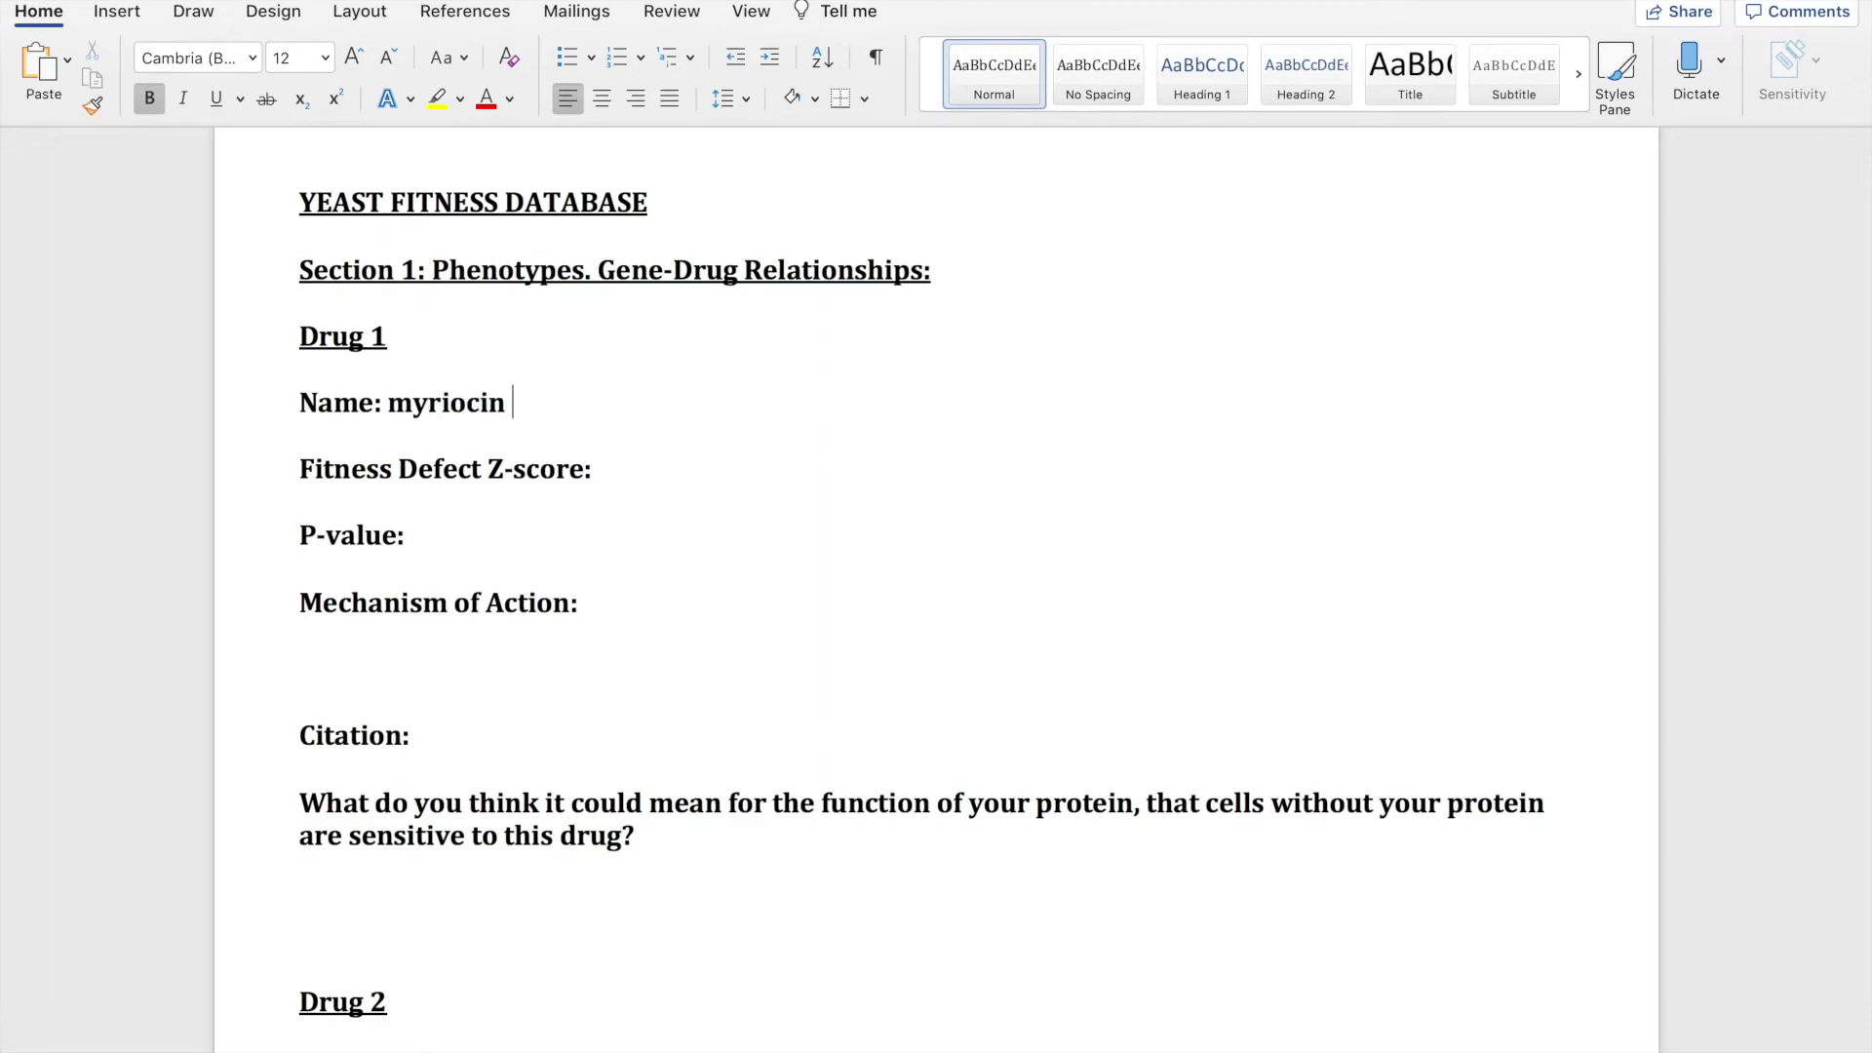
Copy myriocin's z-score 2.9858 from the table into Drug 1's Fitness Defect Z-score.
left_click(635, 473)
key("ctrl+Left")
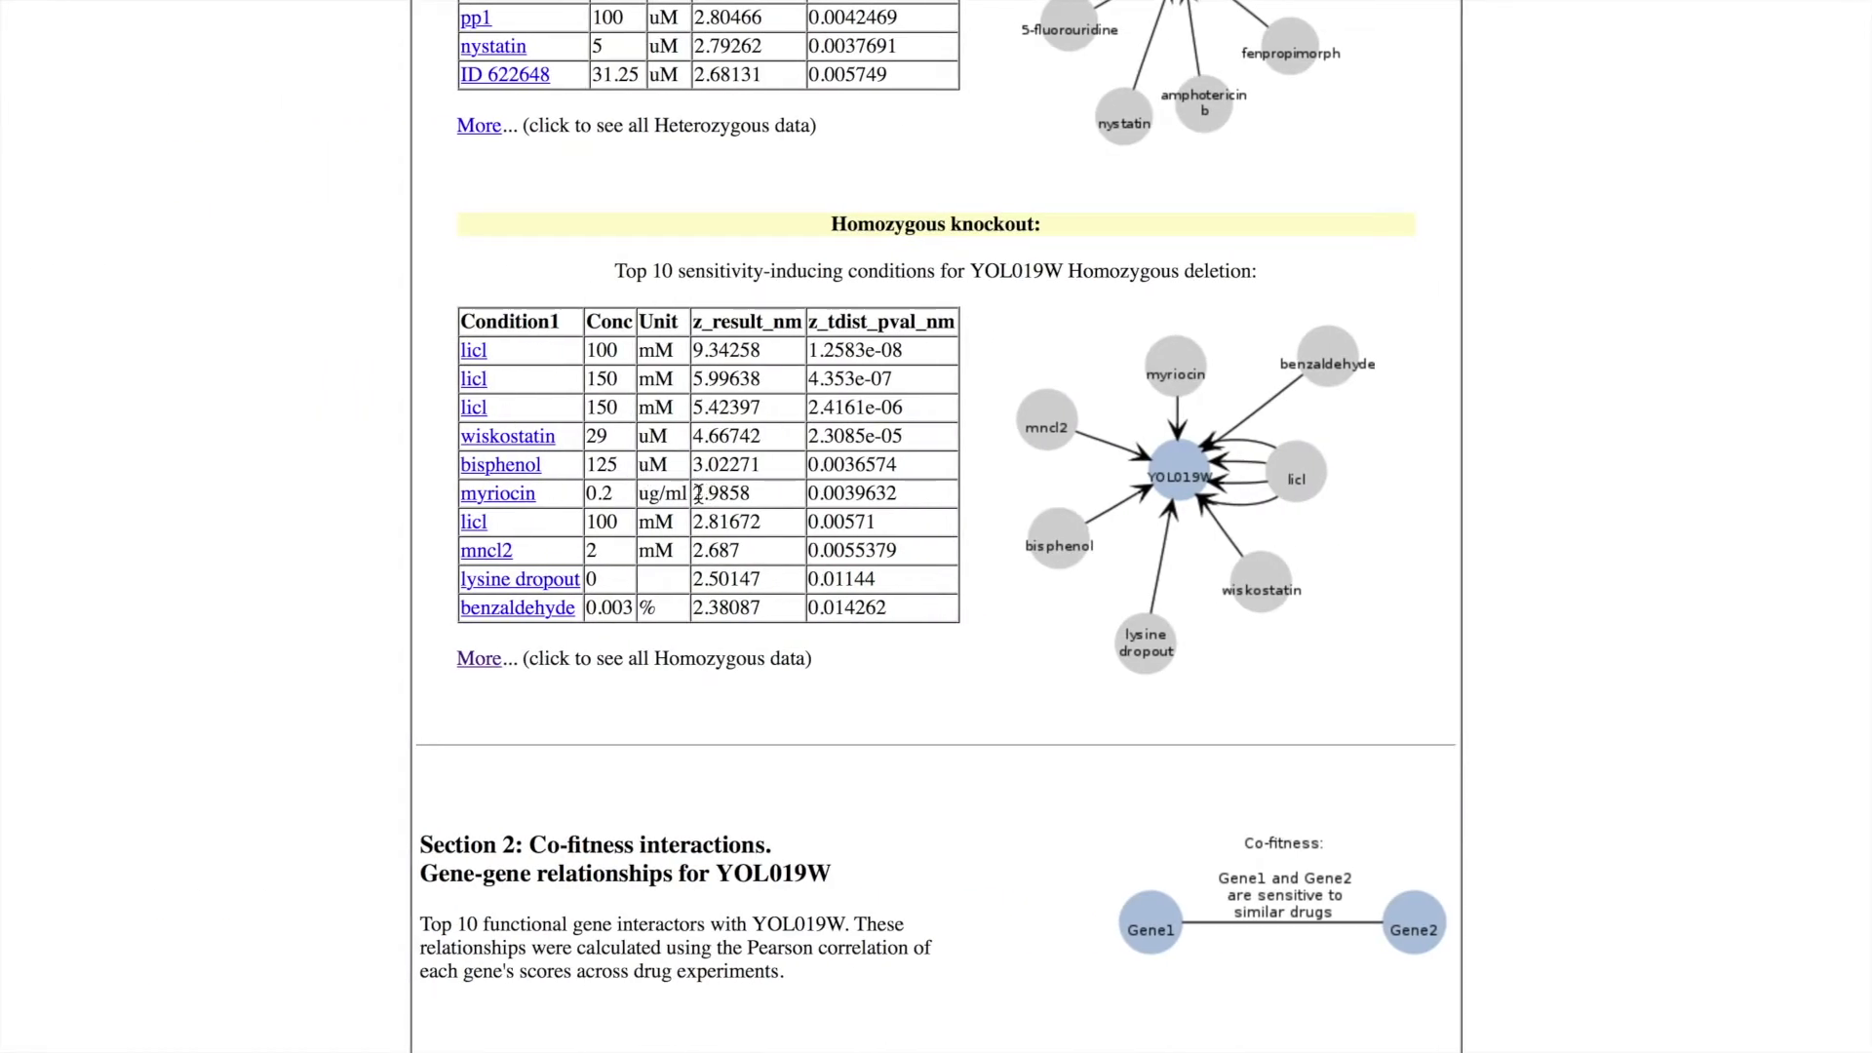
left_click_drag(698, 494, 768, 494)
key("super+c")
key("ctrl+Right")
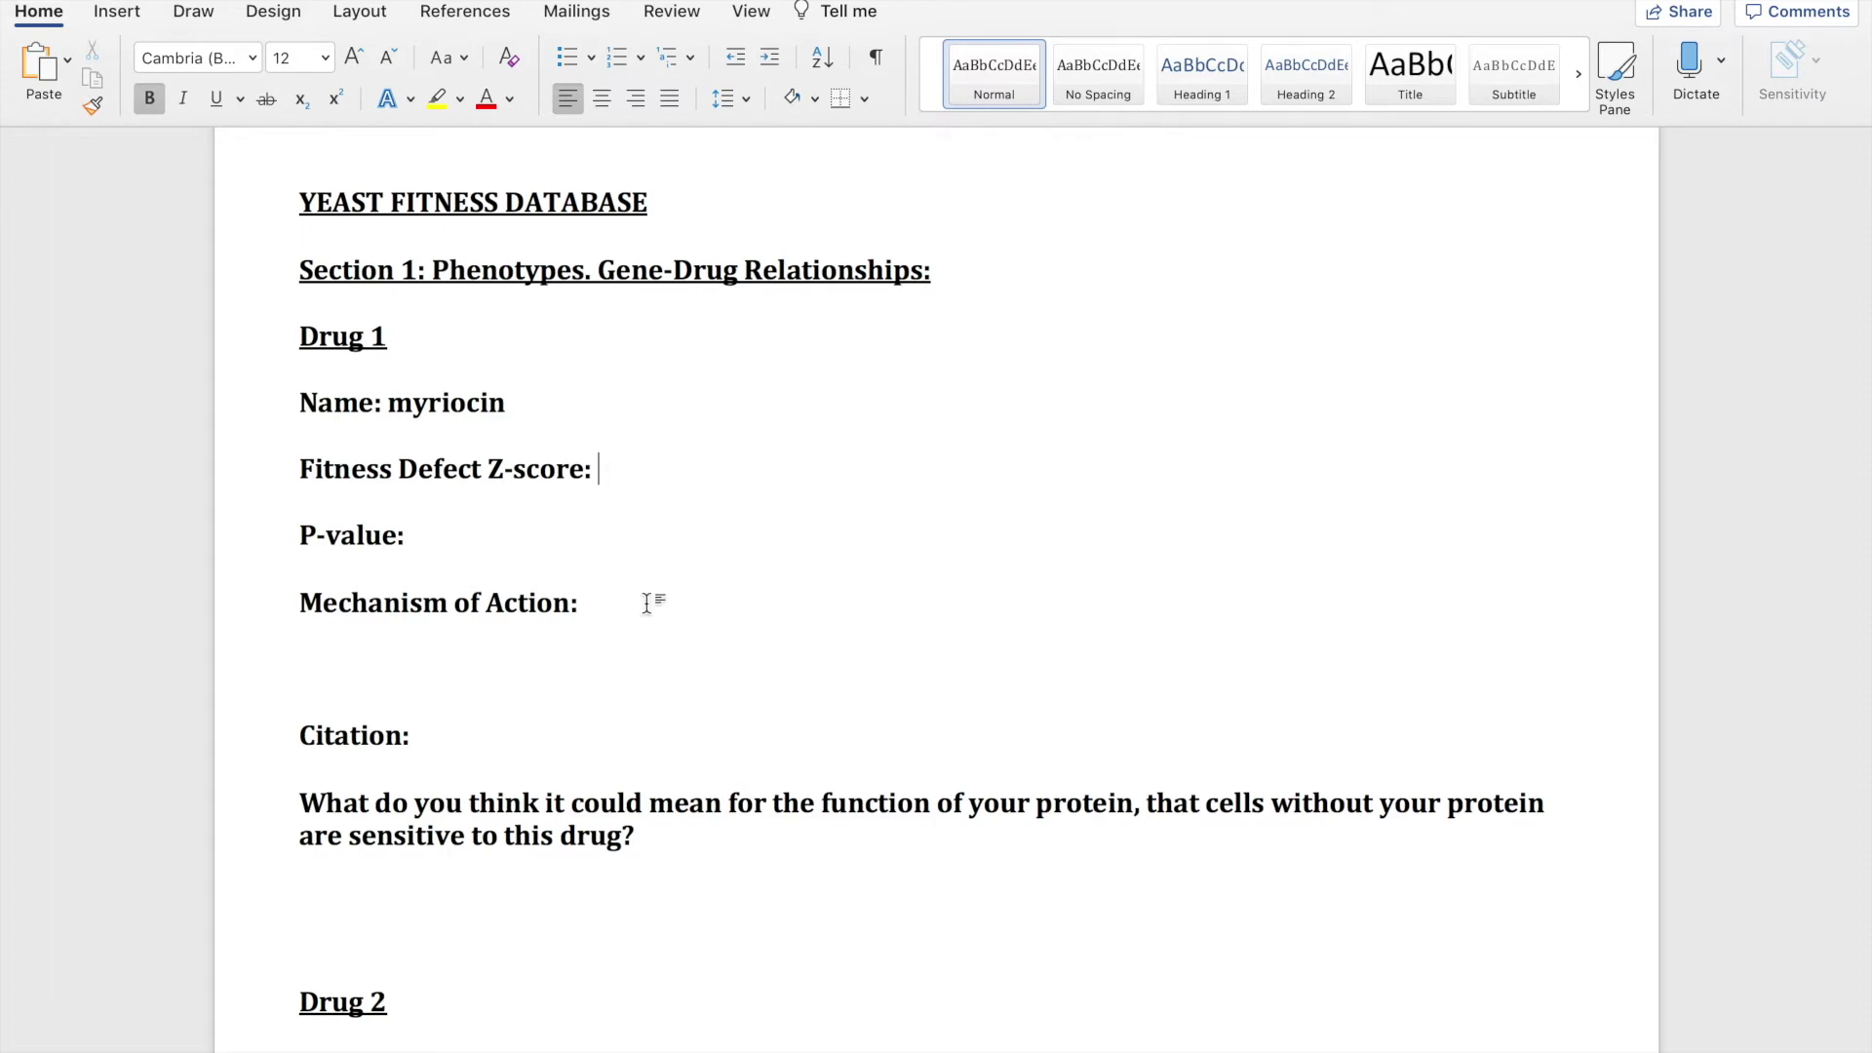
key("super+v")
Fill in Drug 1's P-value as 0.0039632 and remove the blank lines between the fields.
left_click(537, 577)
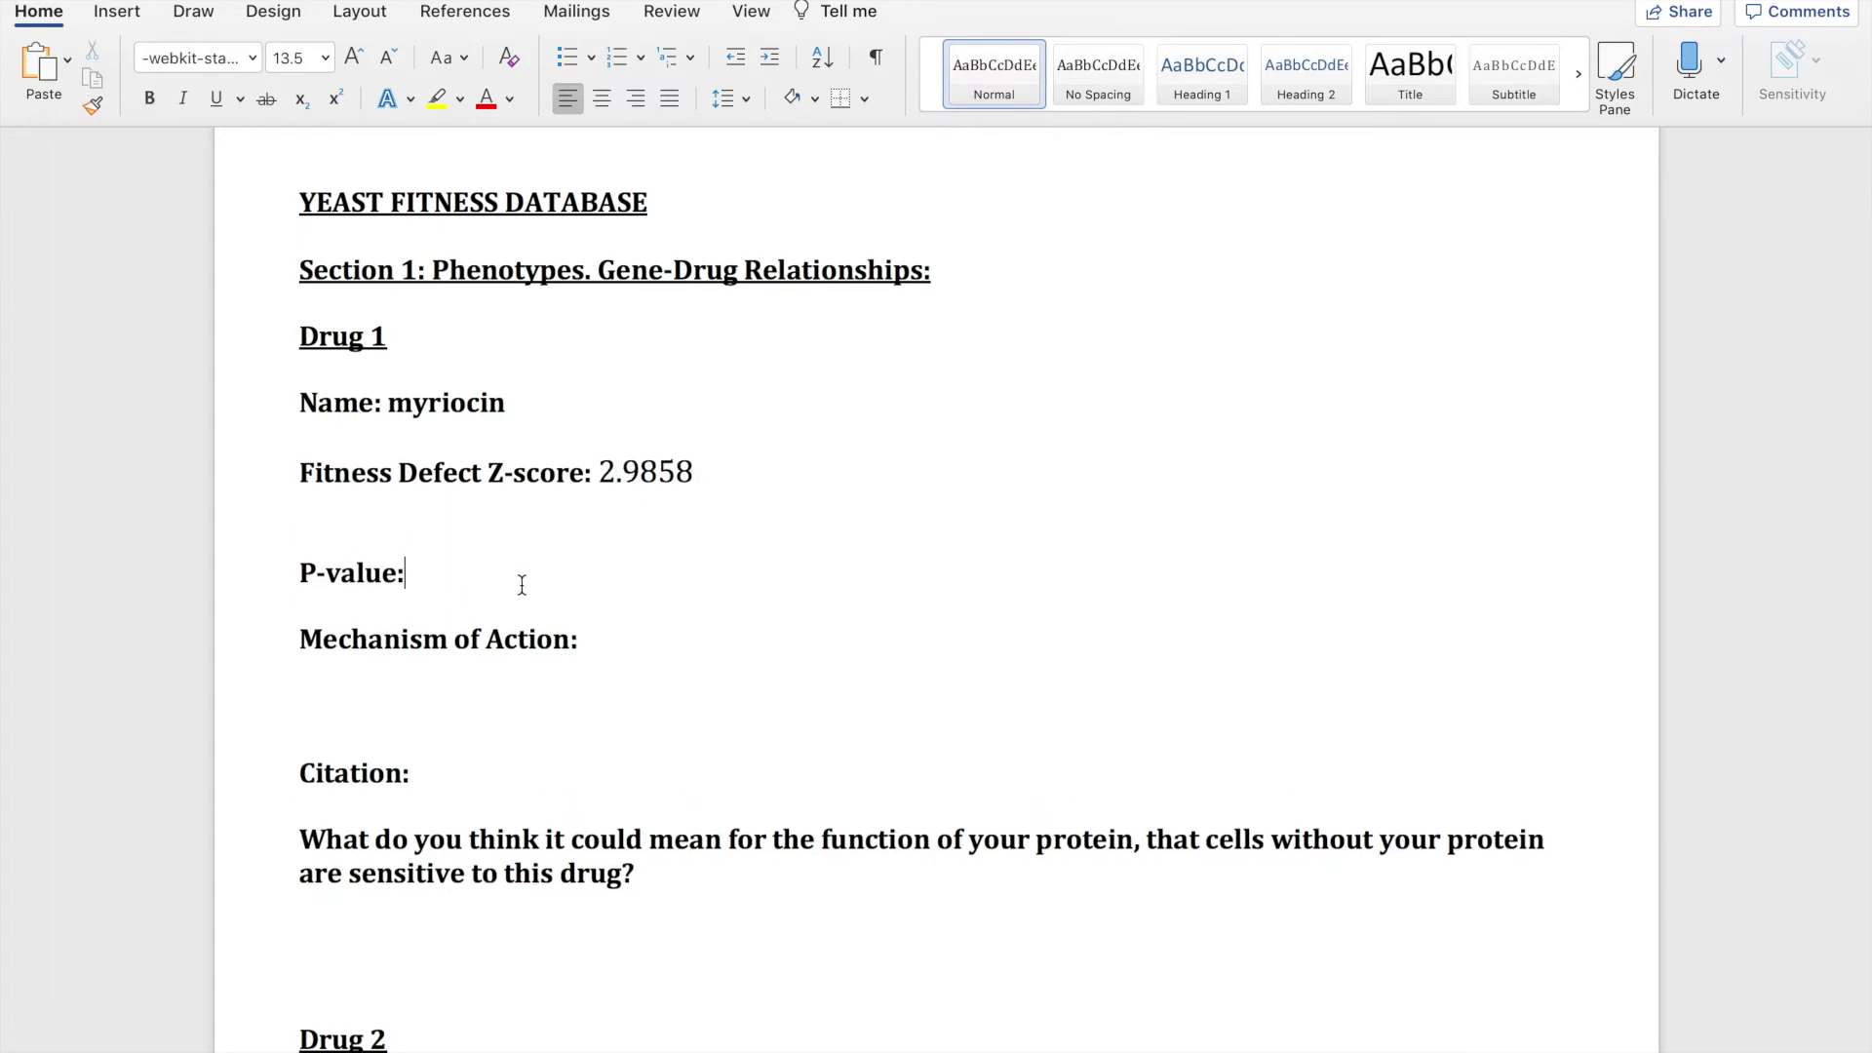
key("ctrl+Left")
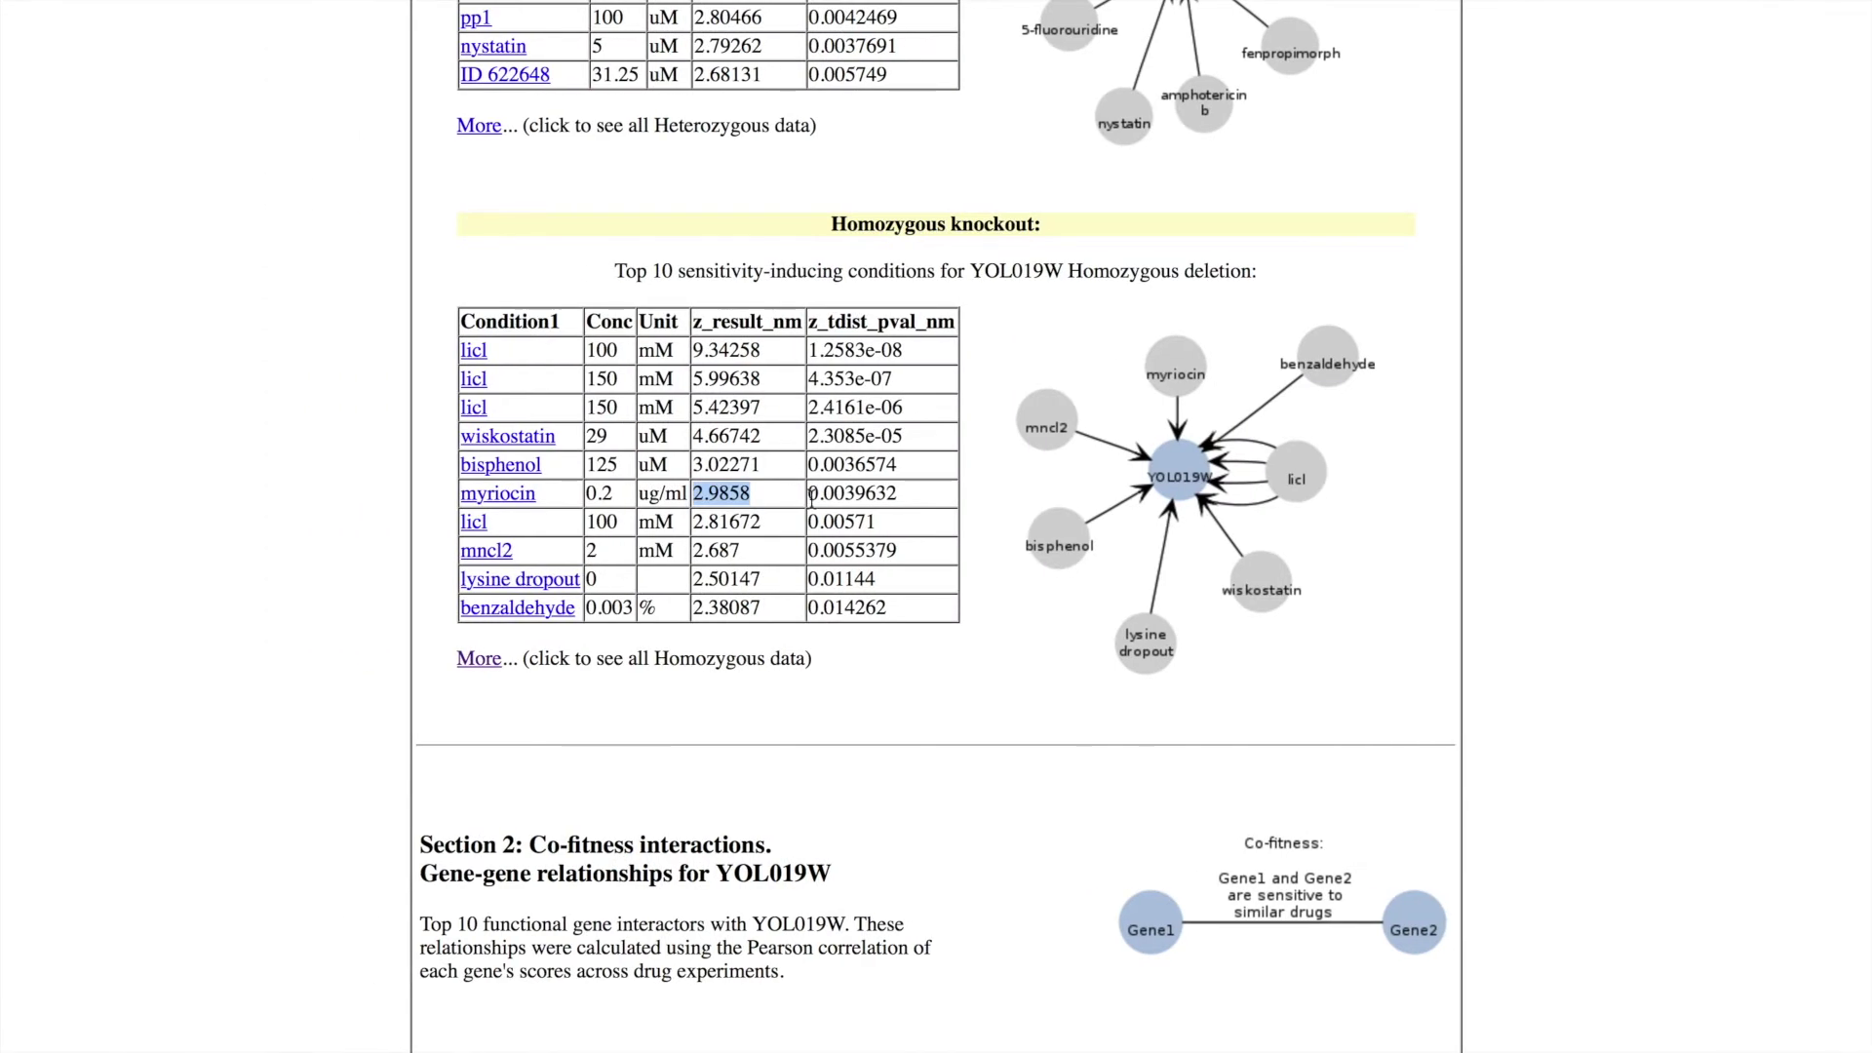
double_click(810, 493)
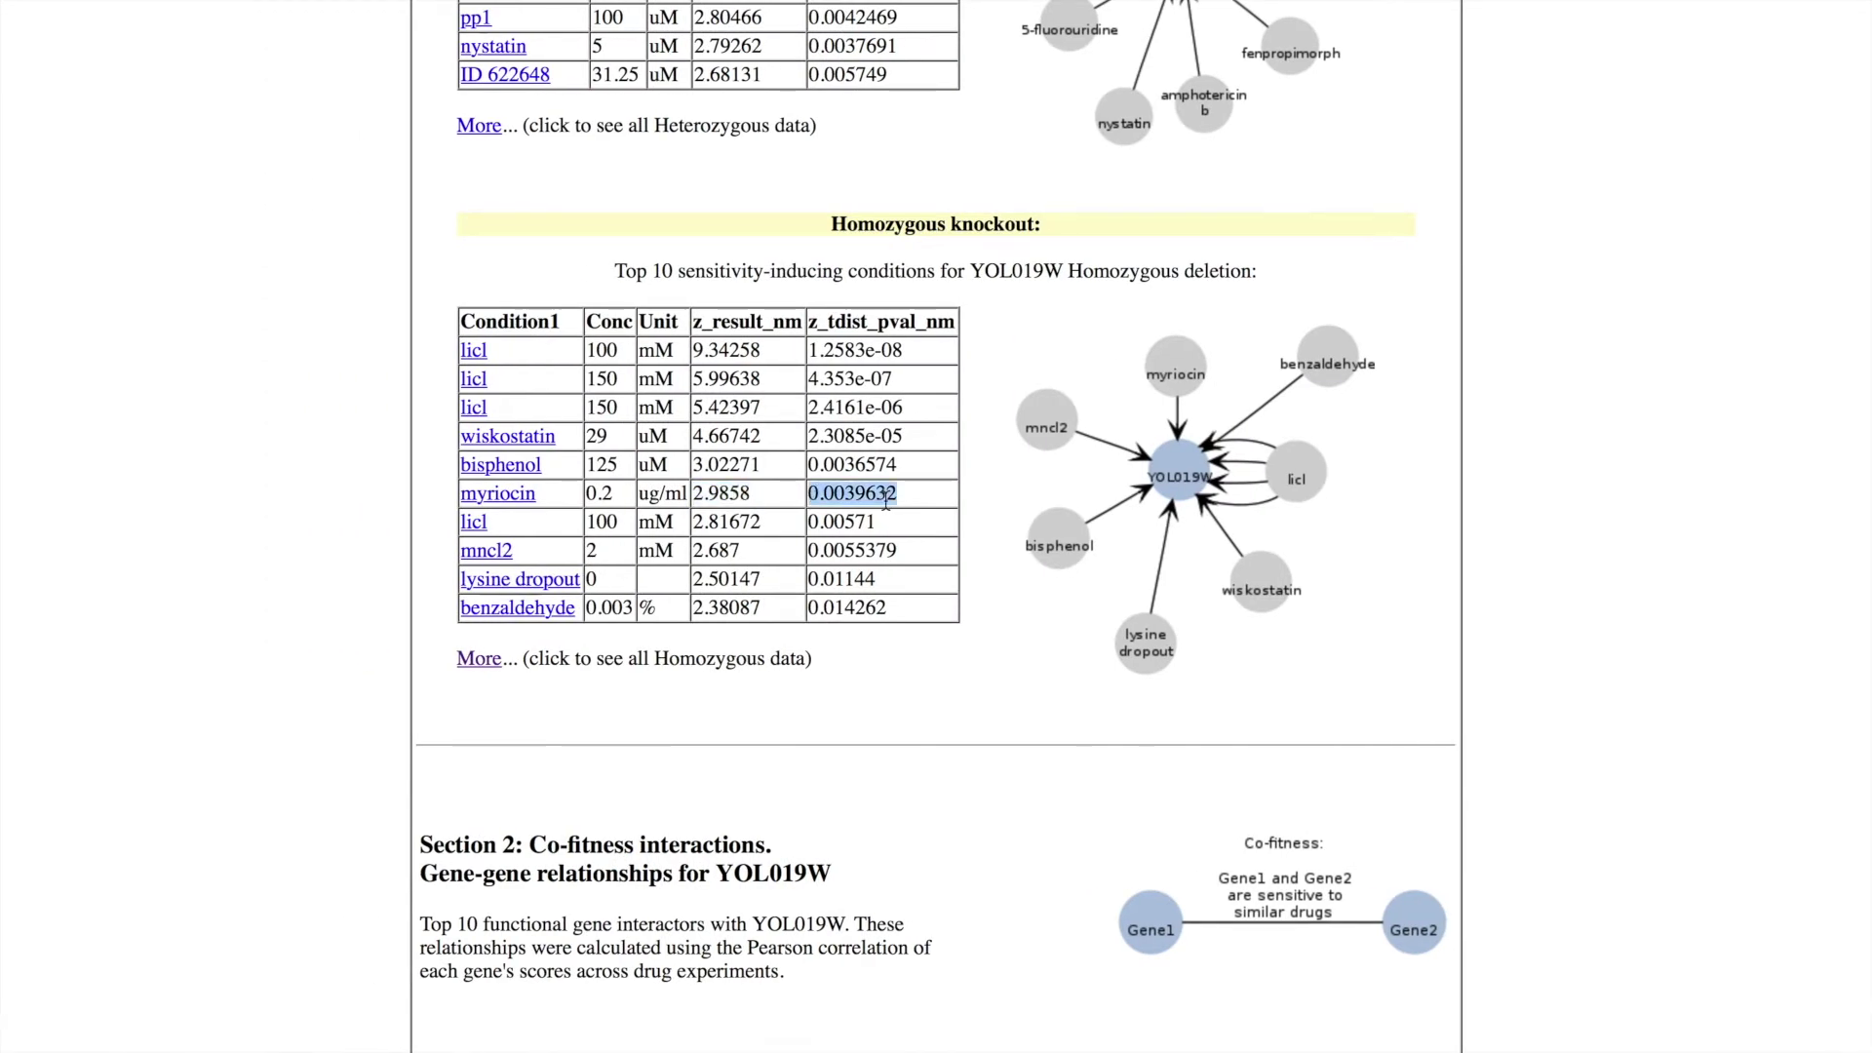
key("super+c")
key("ctrl+Right")
key("super+v")
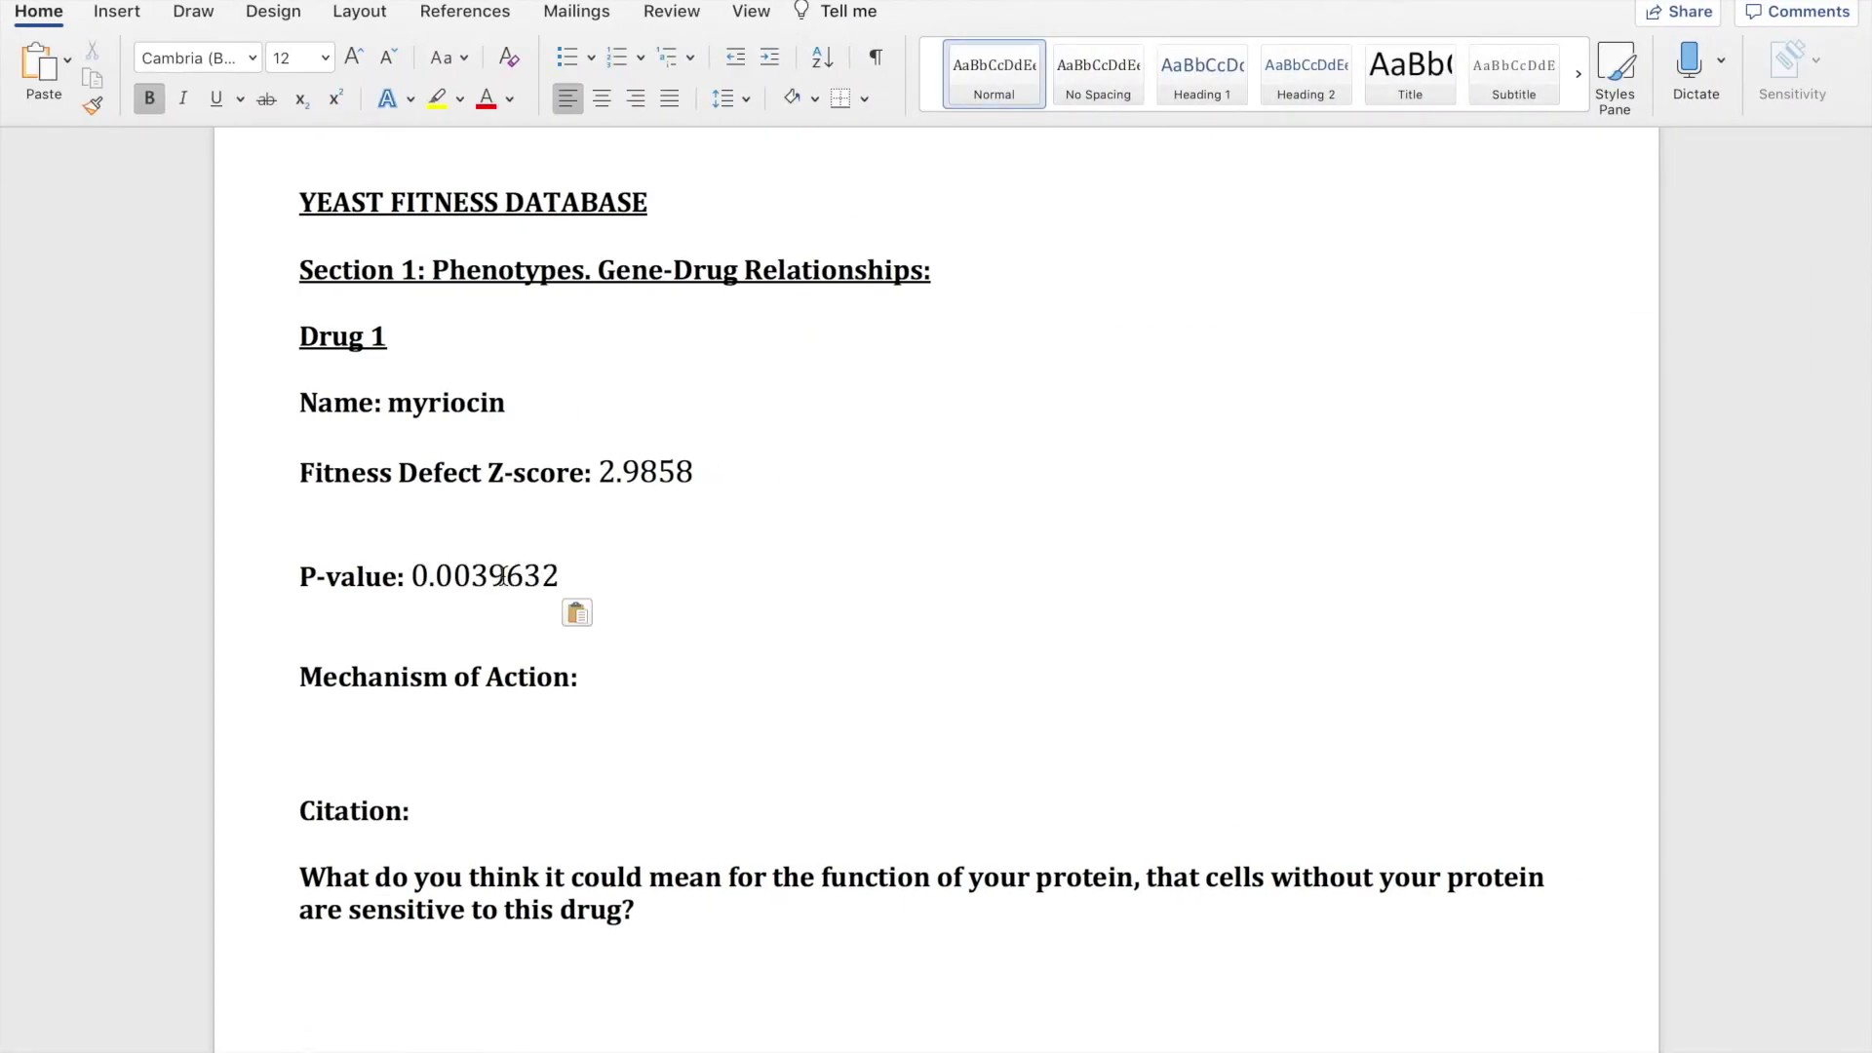
key("Delete")
left_click(310, 521)
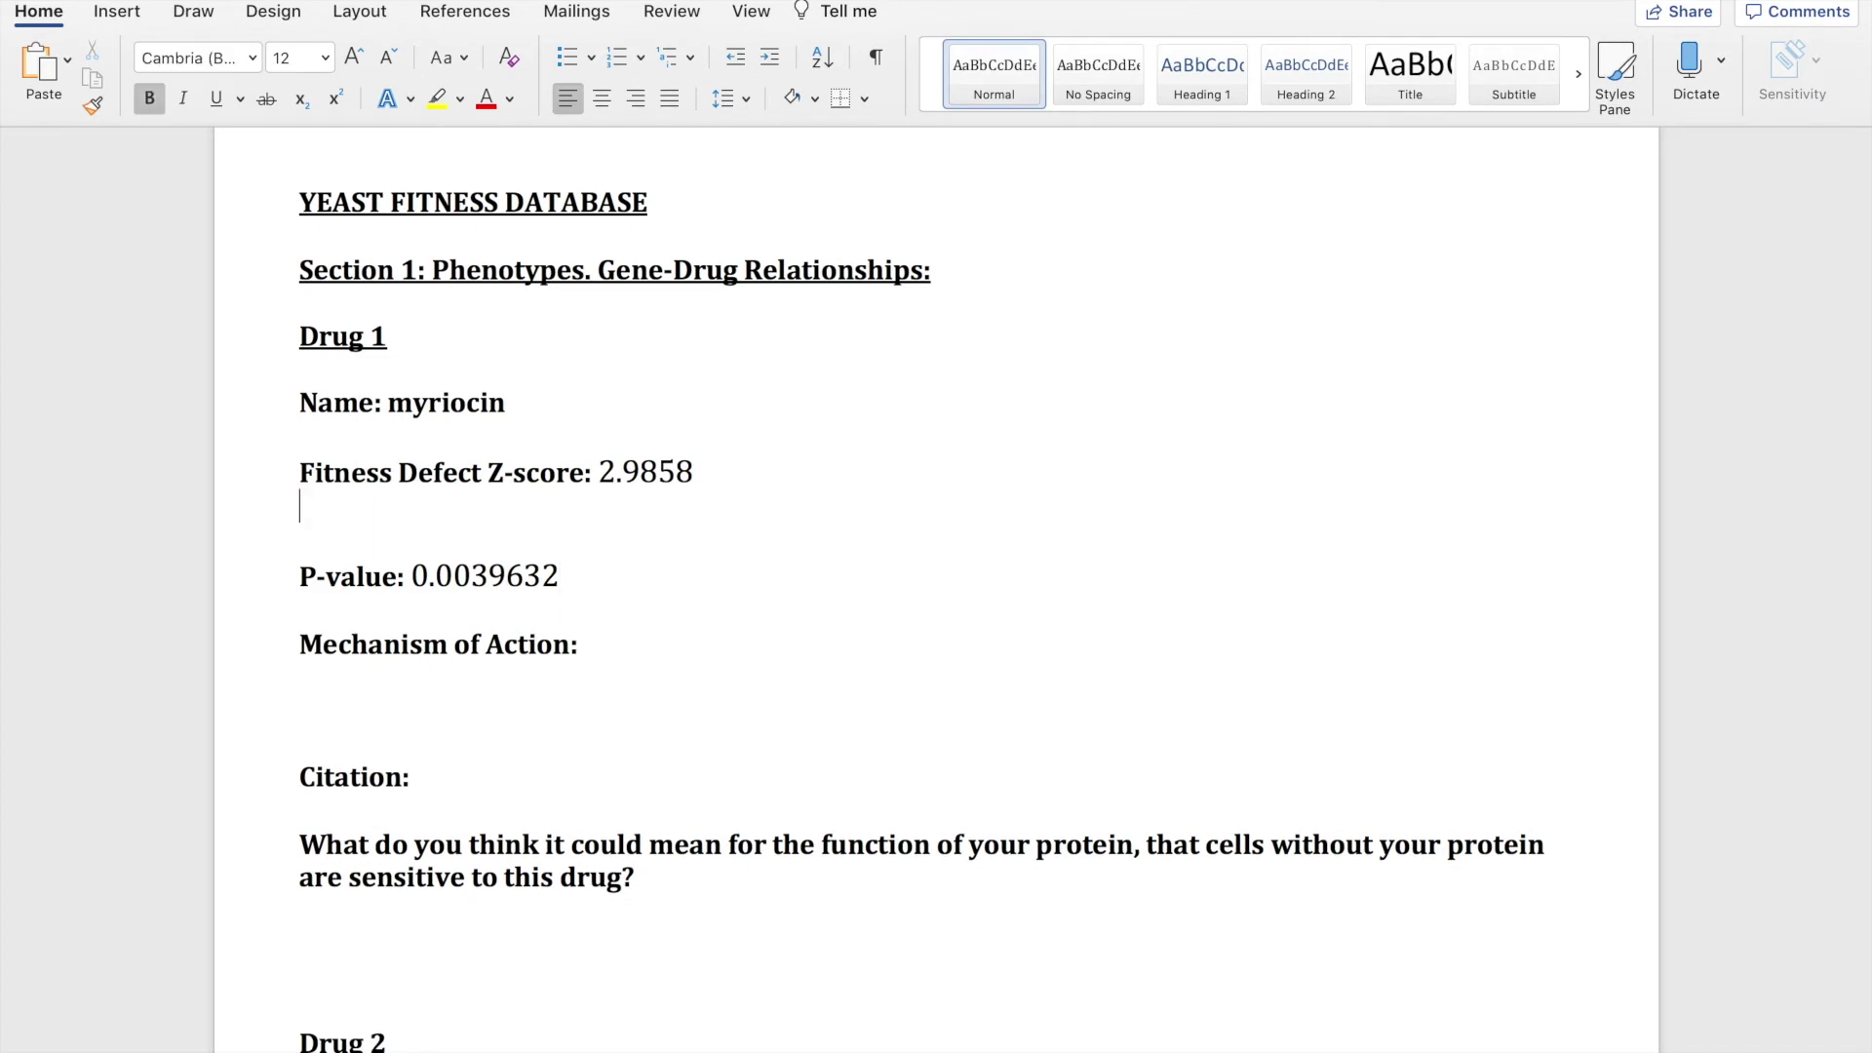
key("BackSpace")
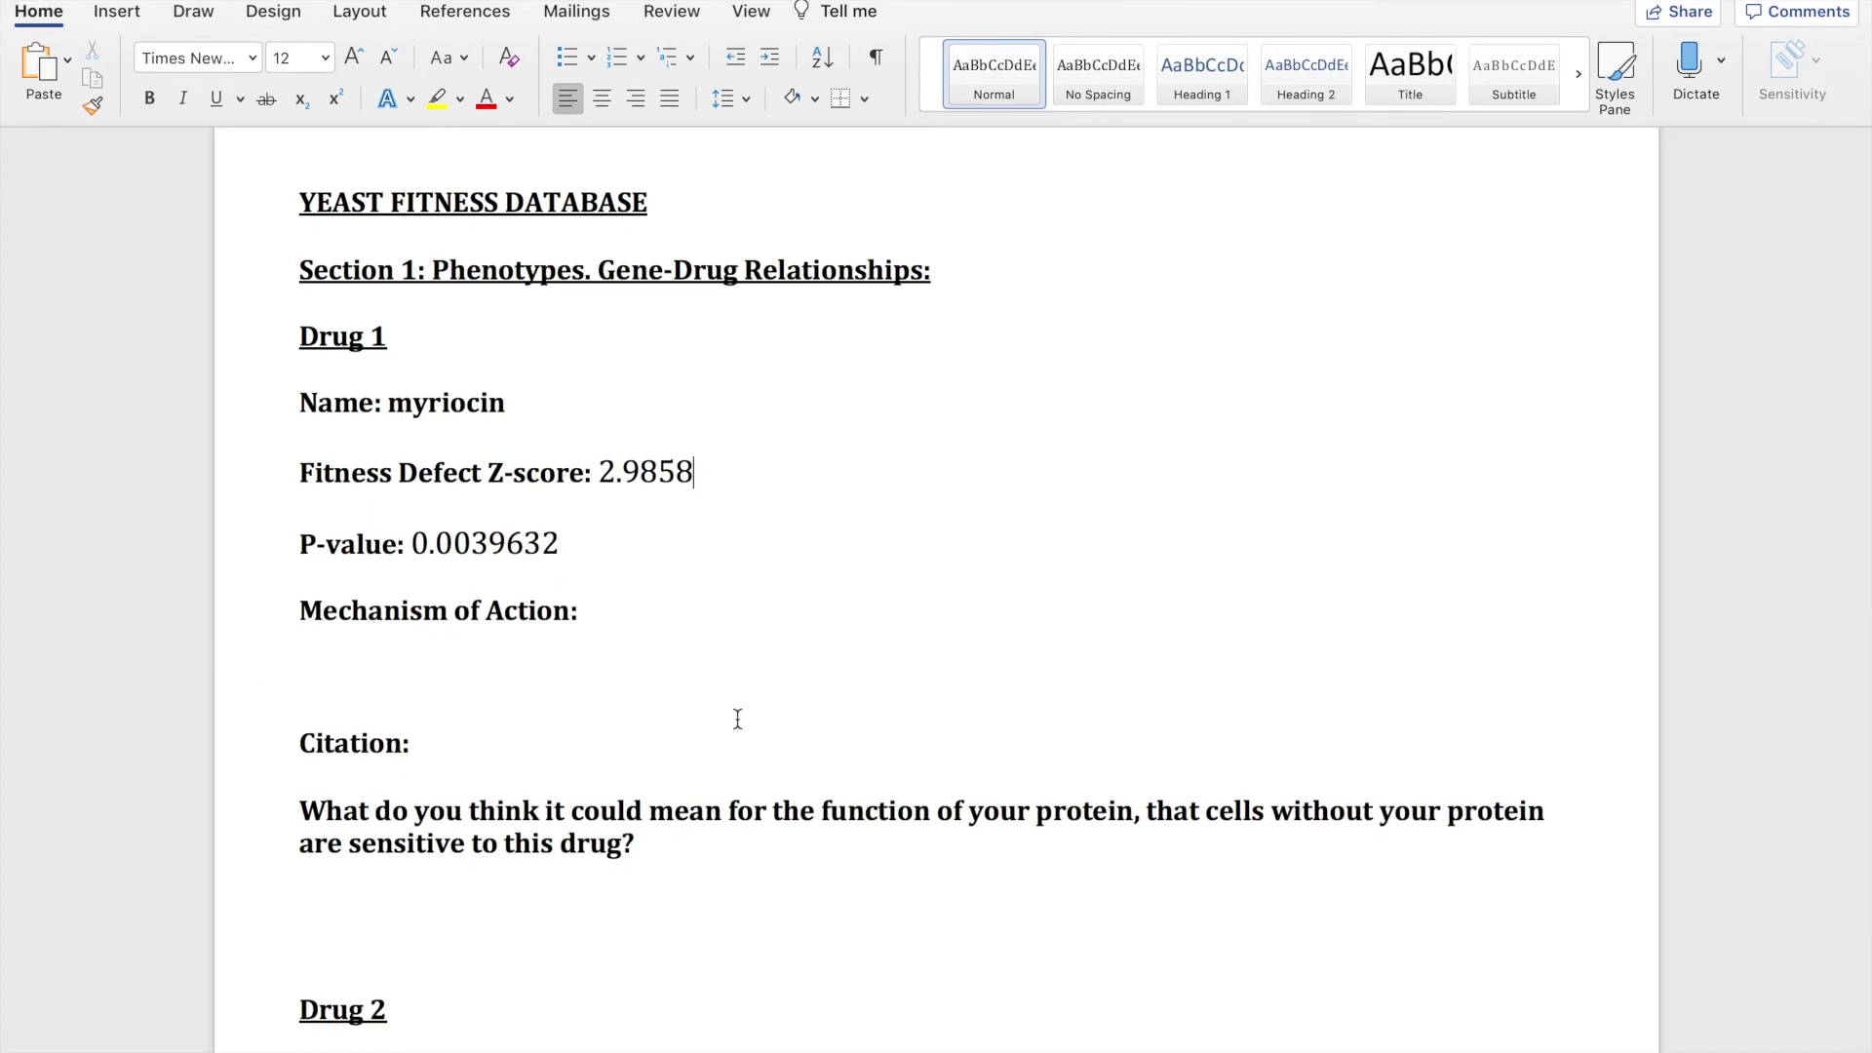
Open a new browser tab on the Google homepage.
key("ctrl+Left")
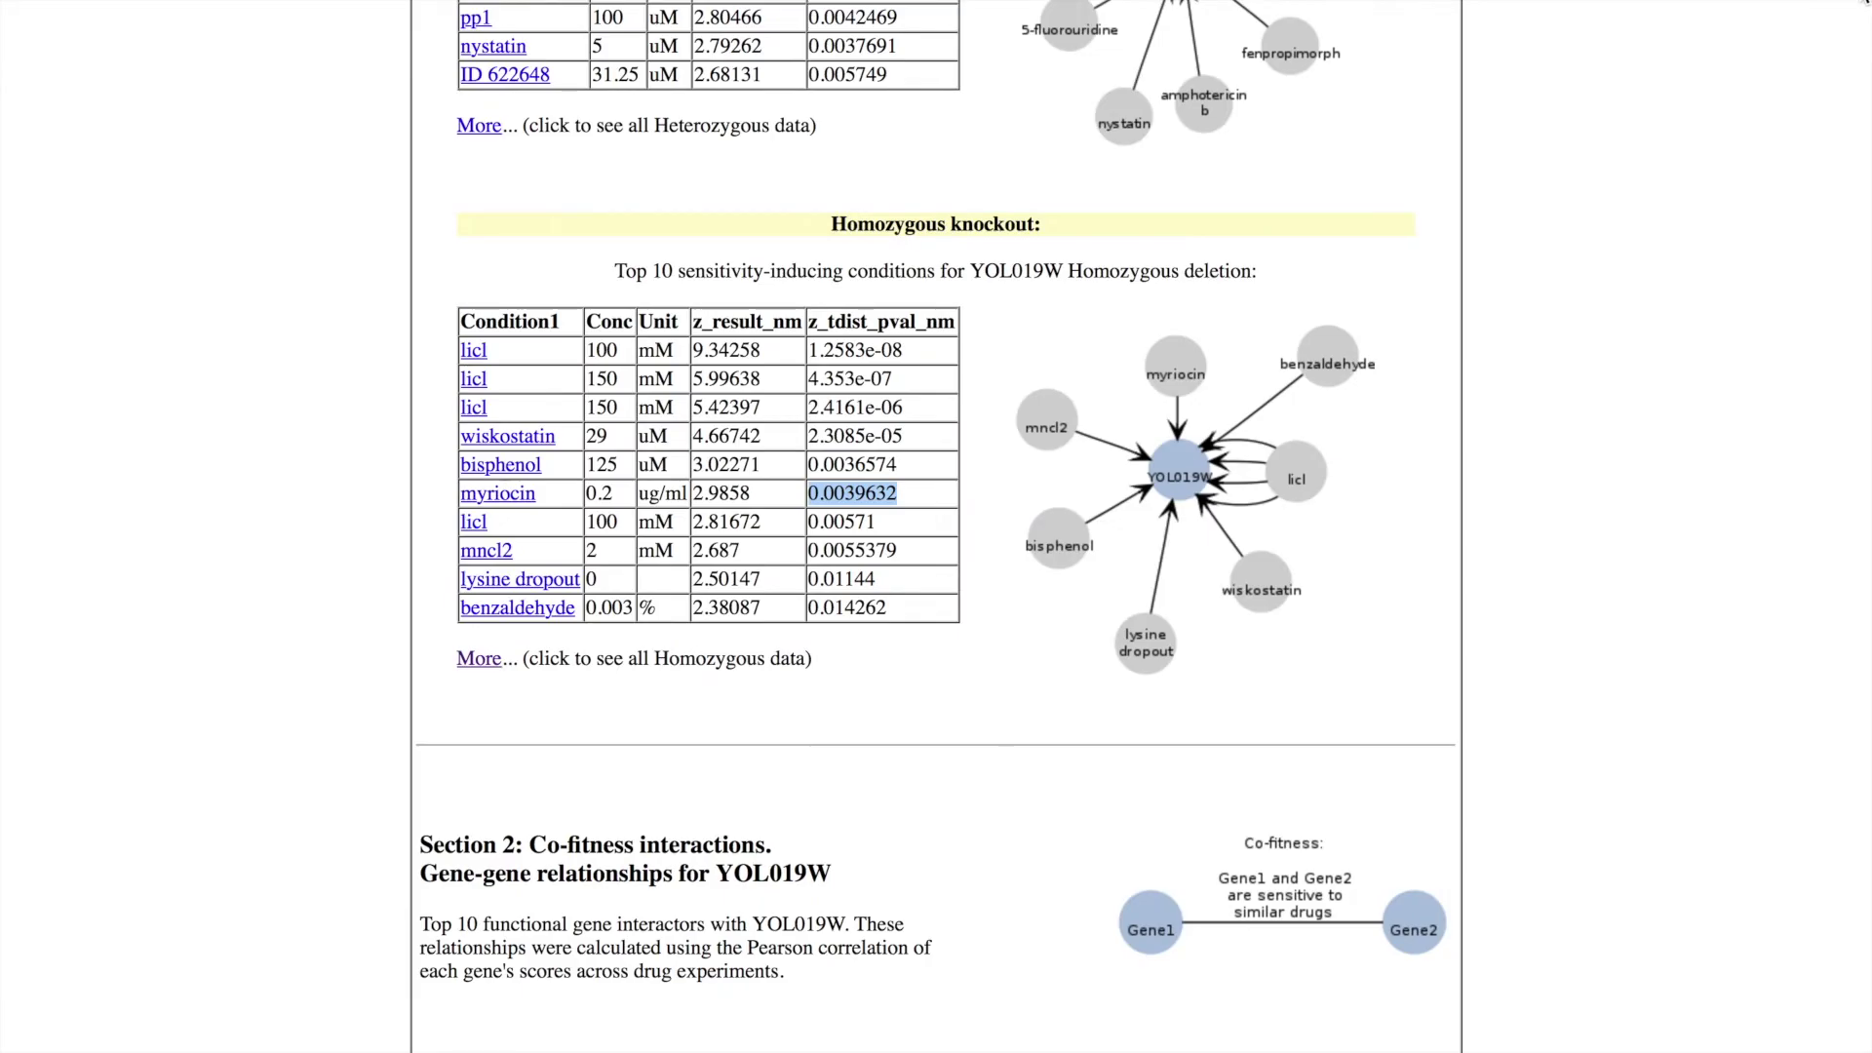
key("super+t")
left_click(1021, 161)
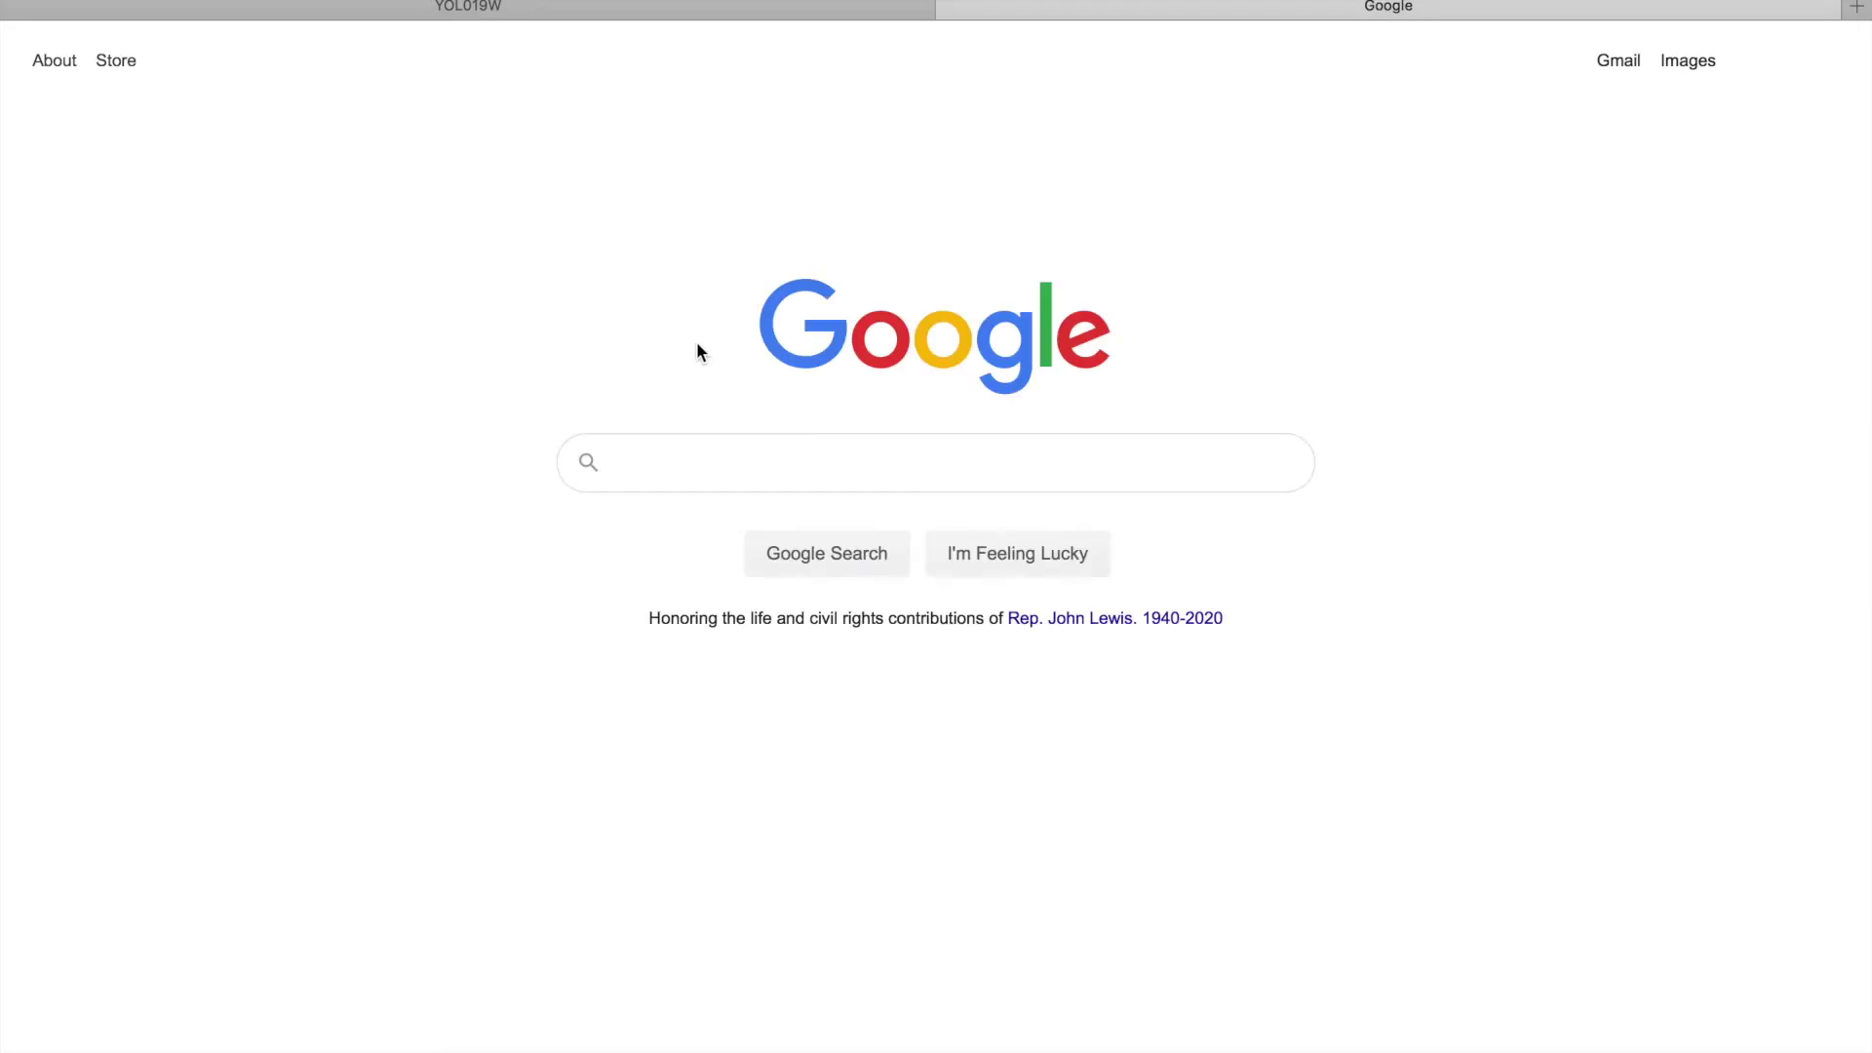
Google 'myrocin mechanims of action' and open the pubs.acs.org 'Synthesis of Myrocin G' article.
type("myrocin ")
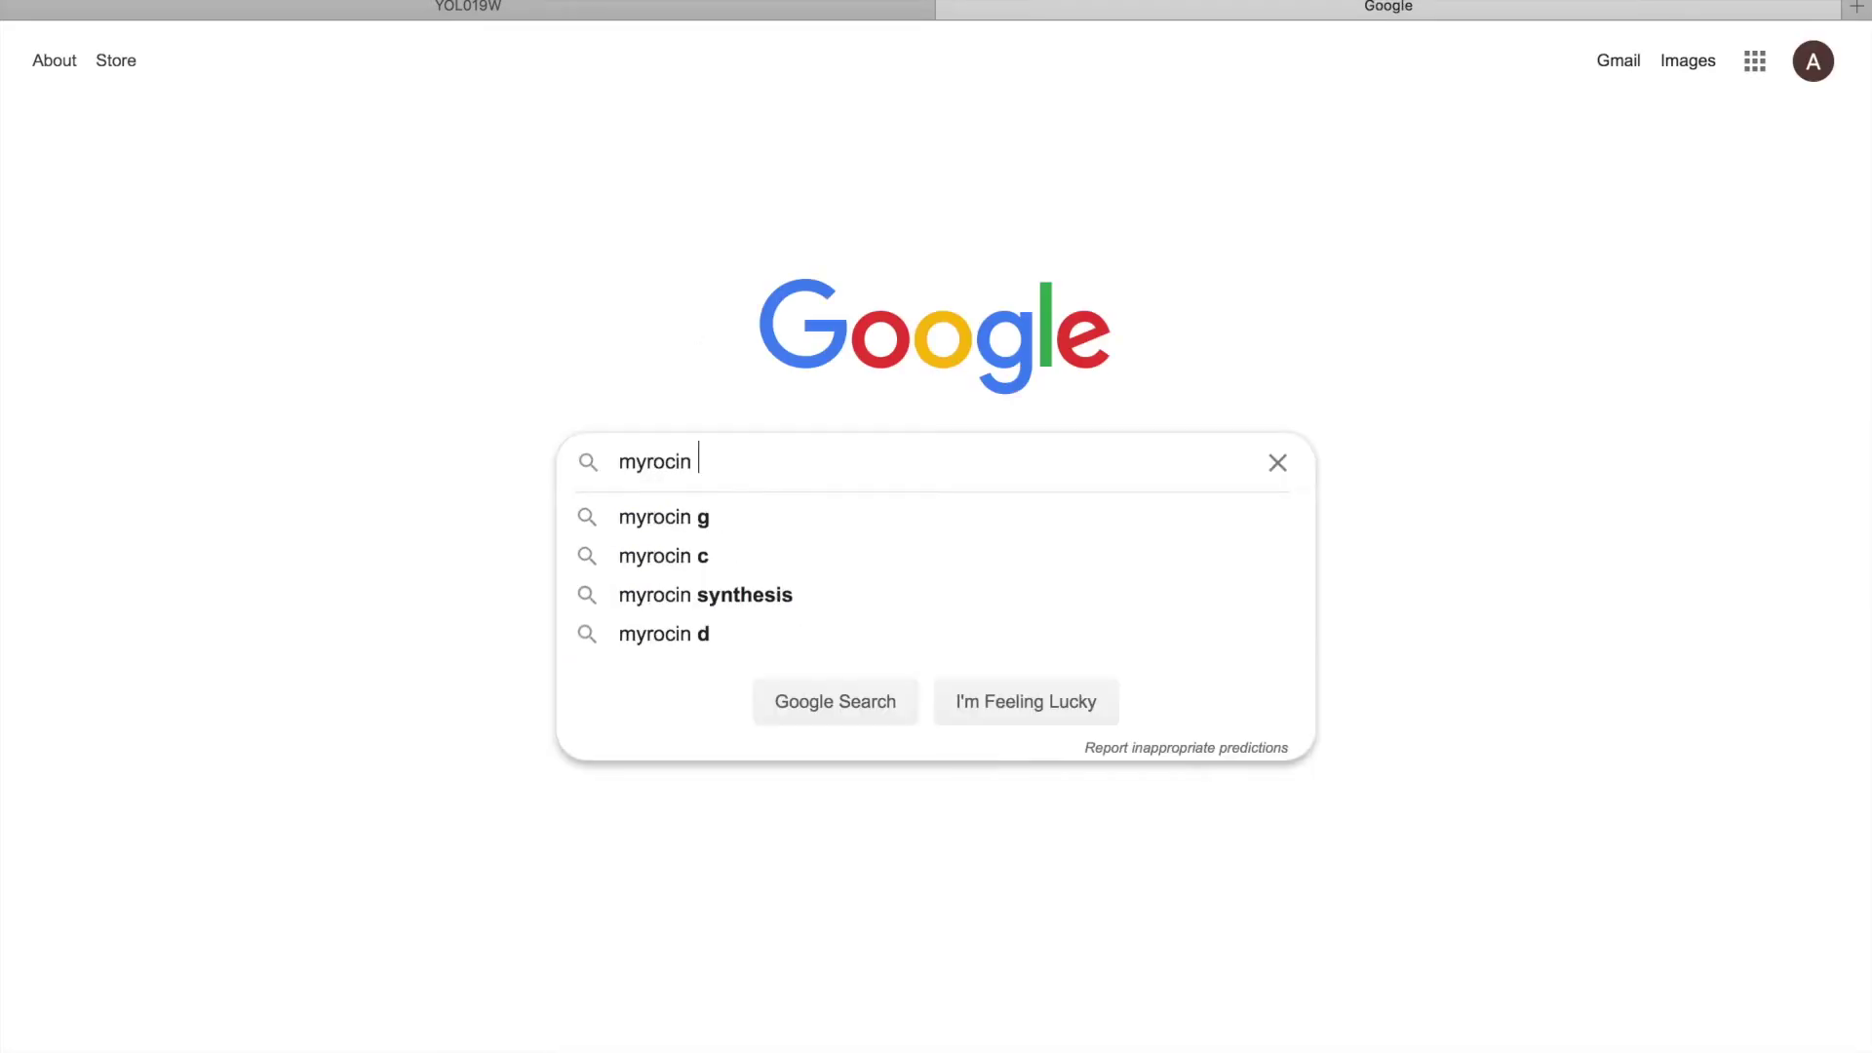
type("mechanims of a")
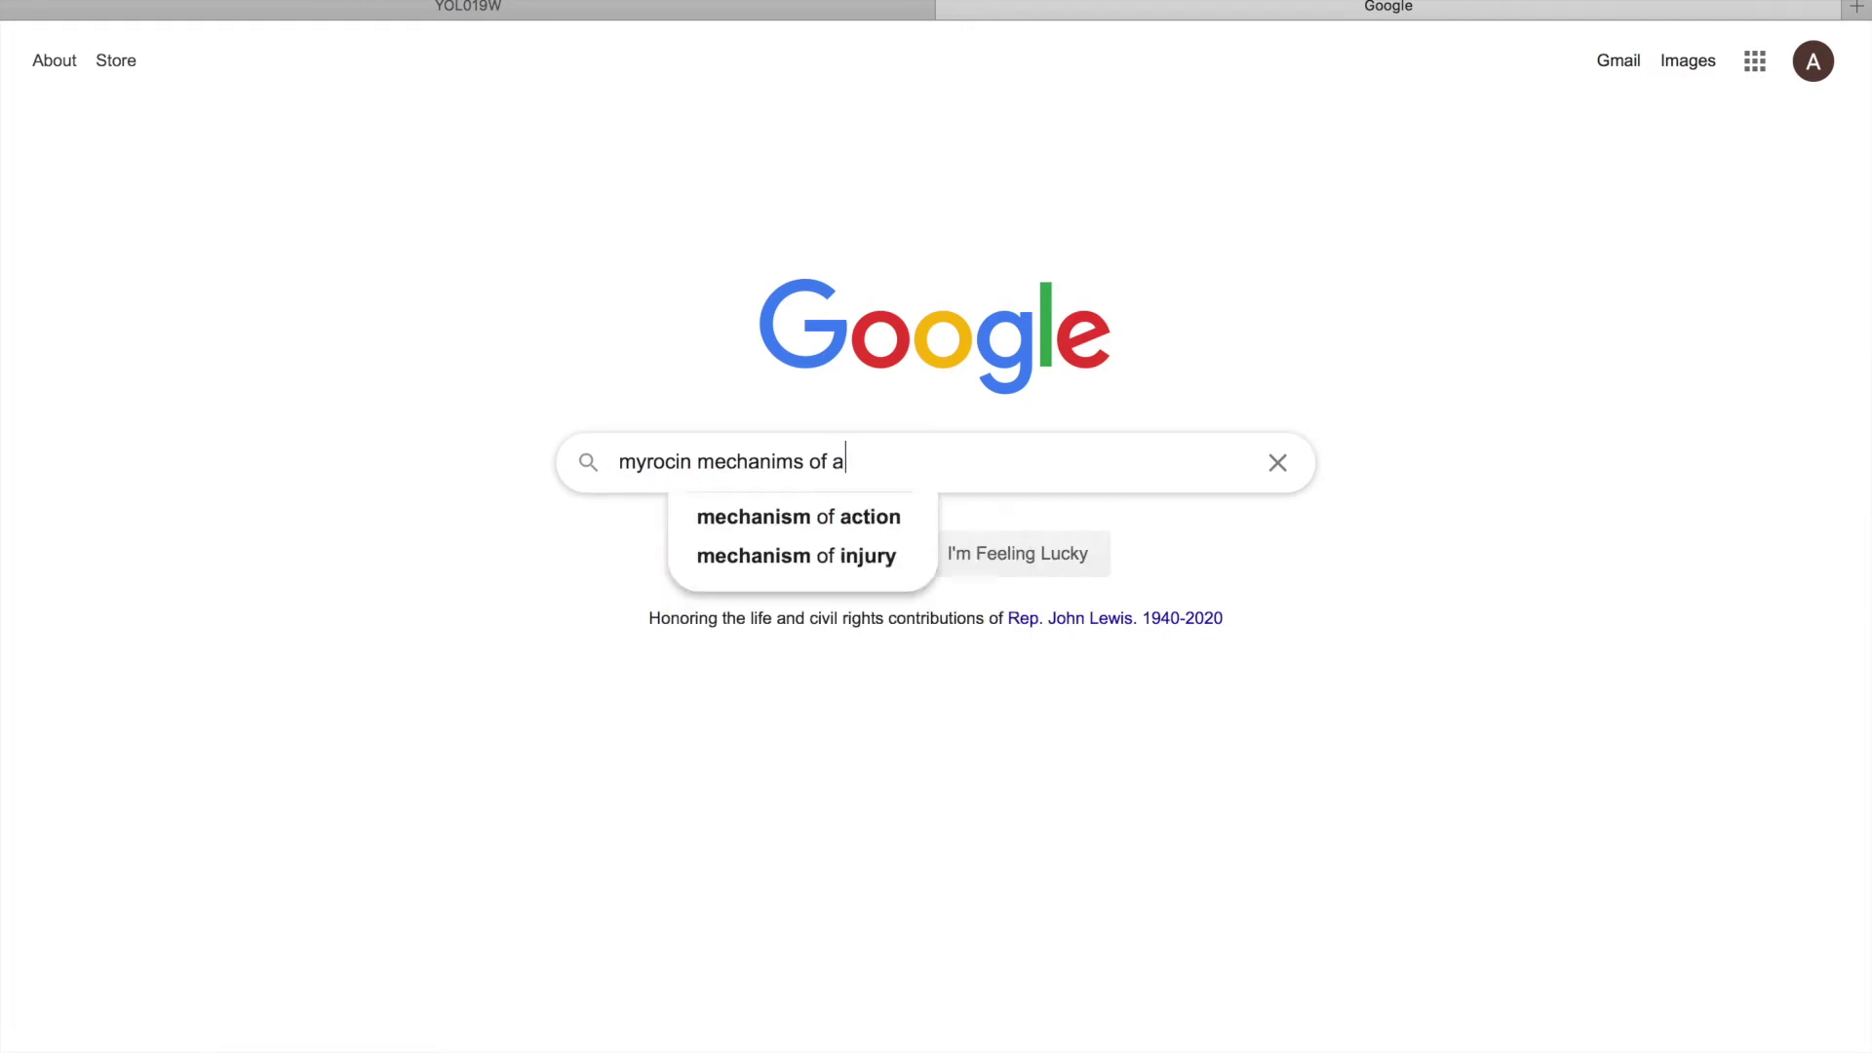
type("ction")
key("Return")
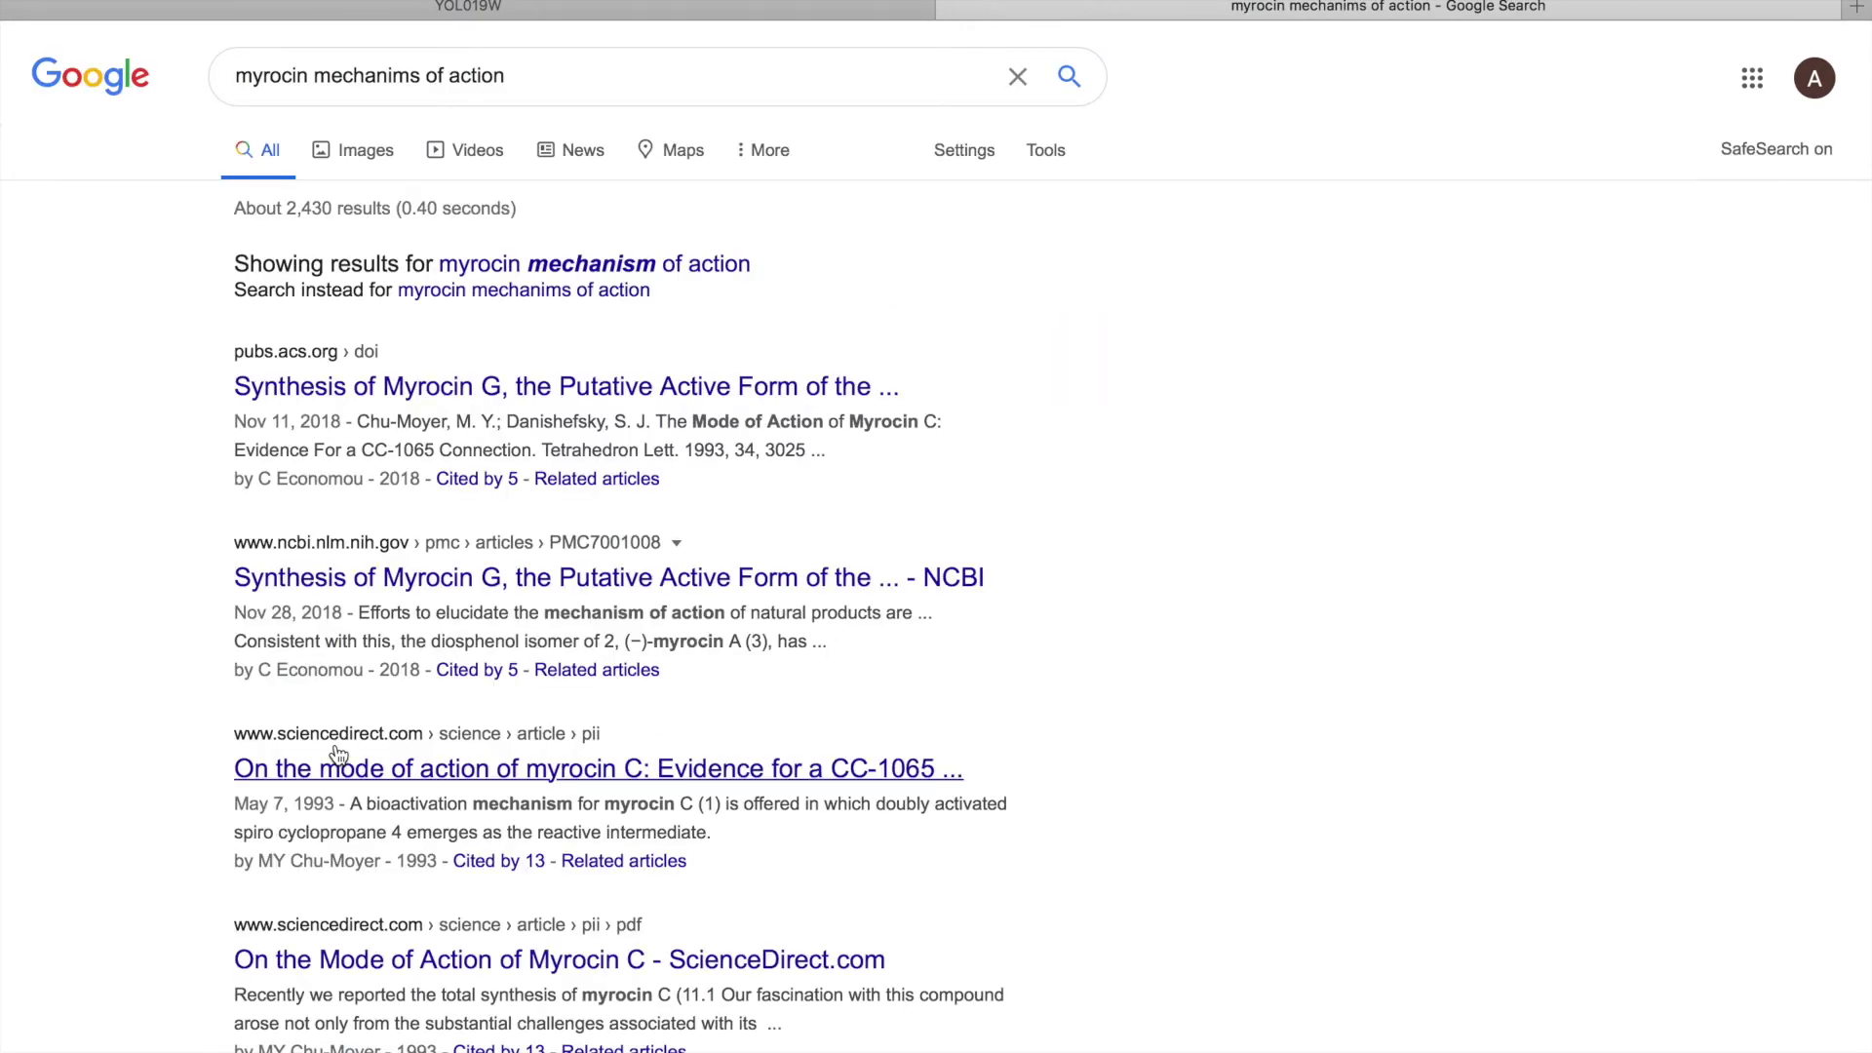
scroll(487, 575, "down", 3)
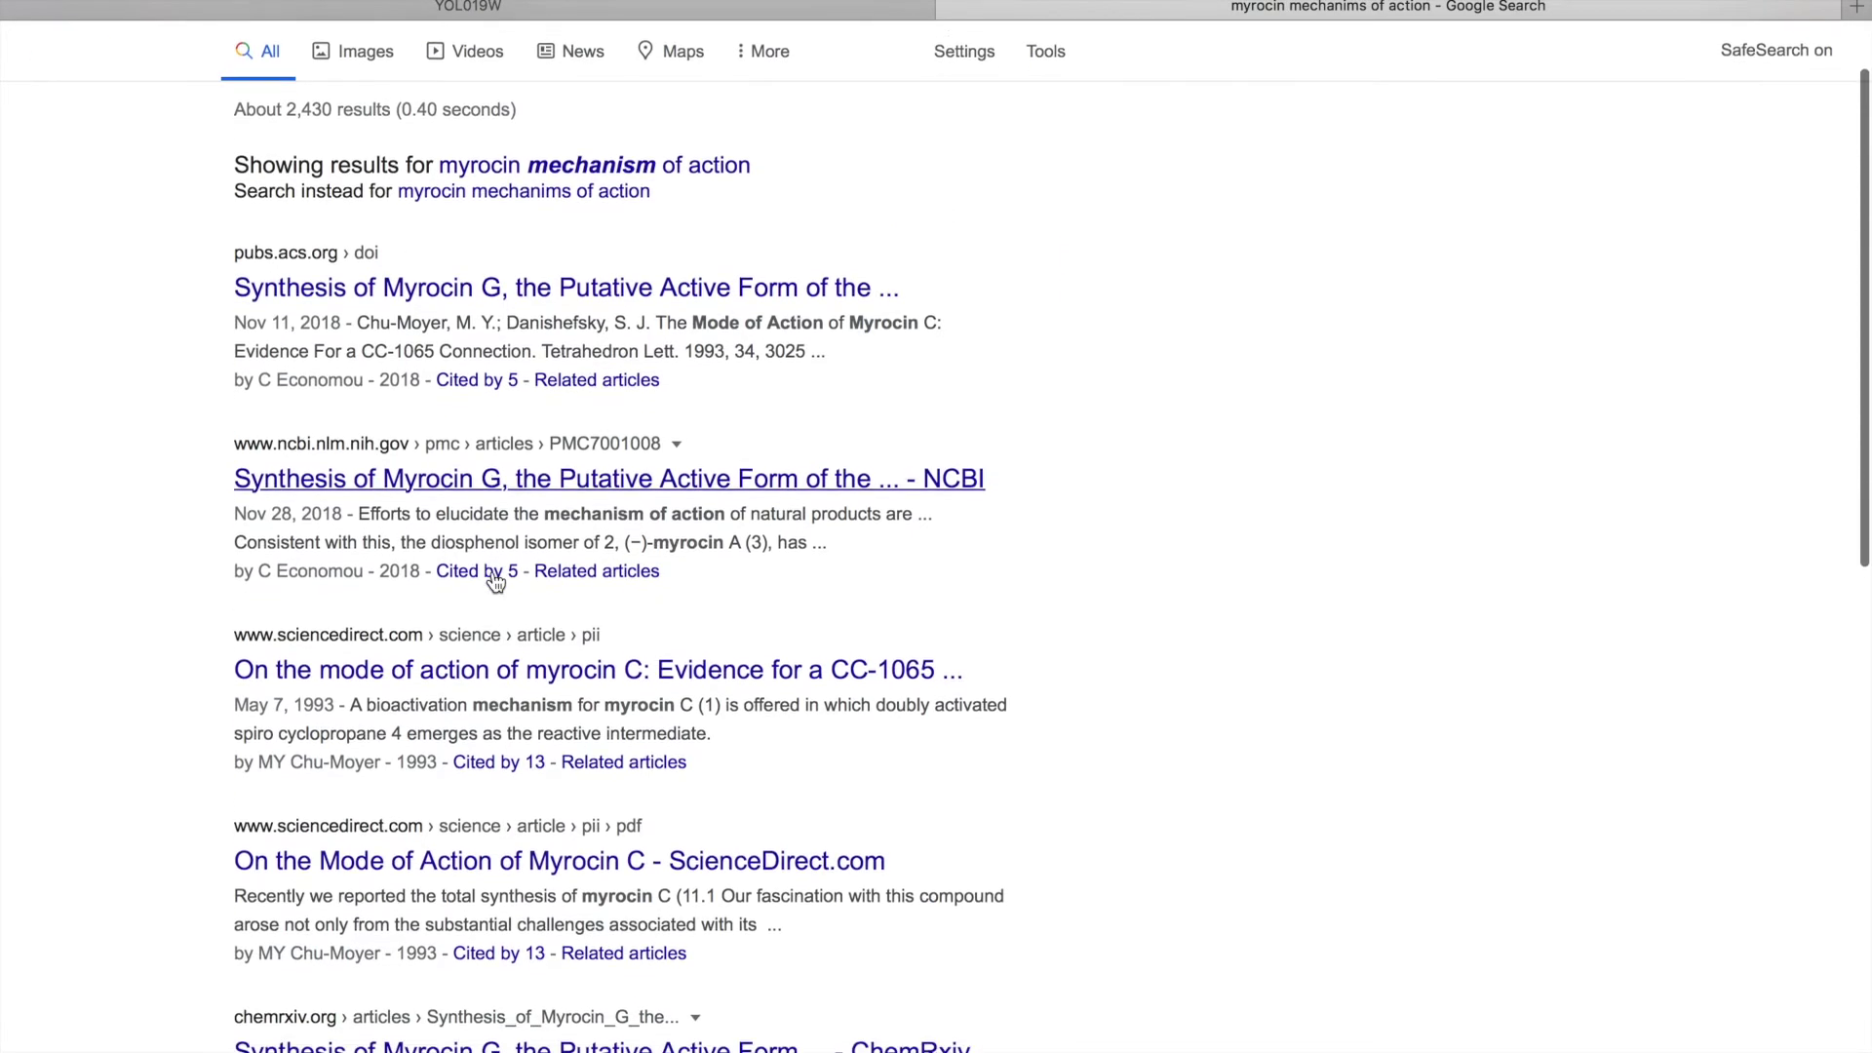
left_click(503, 645)
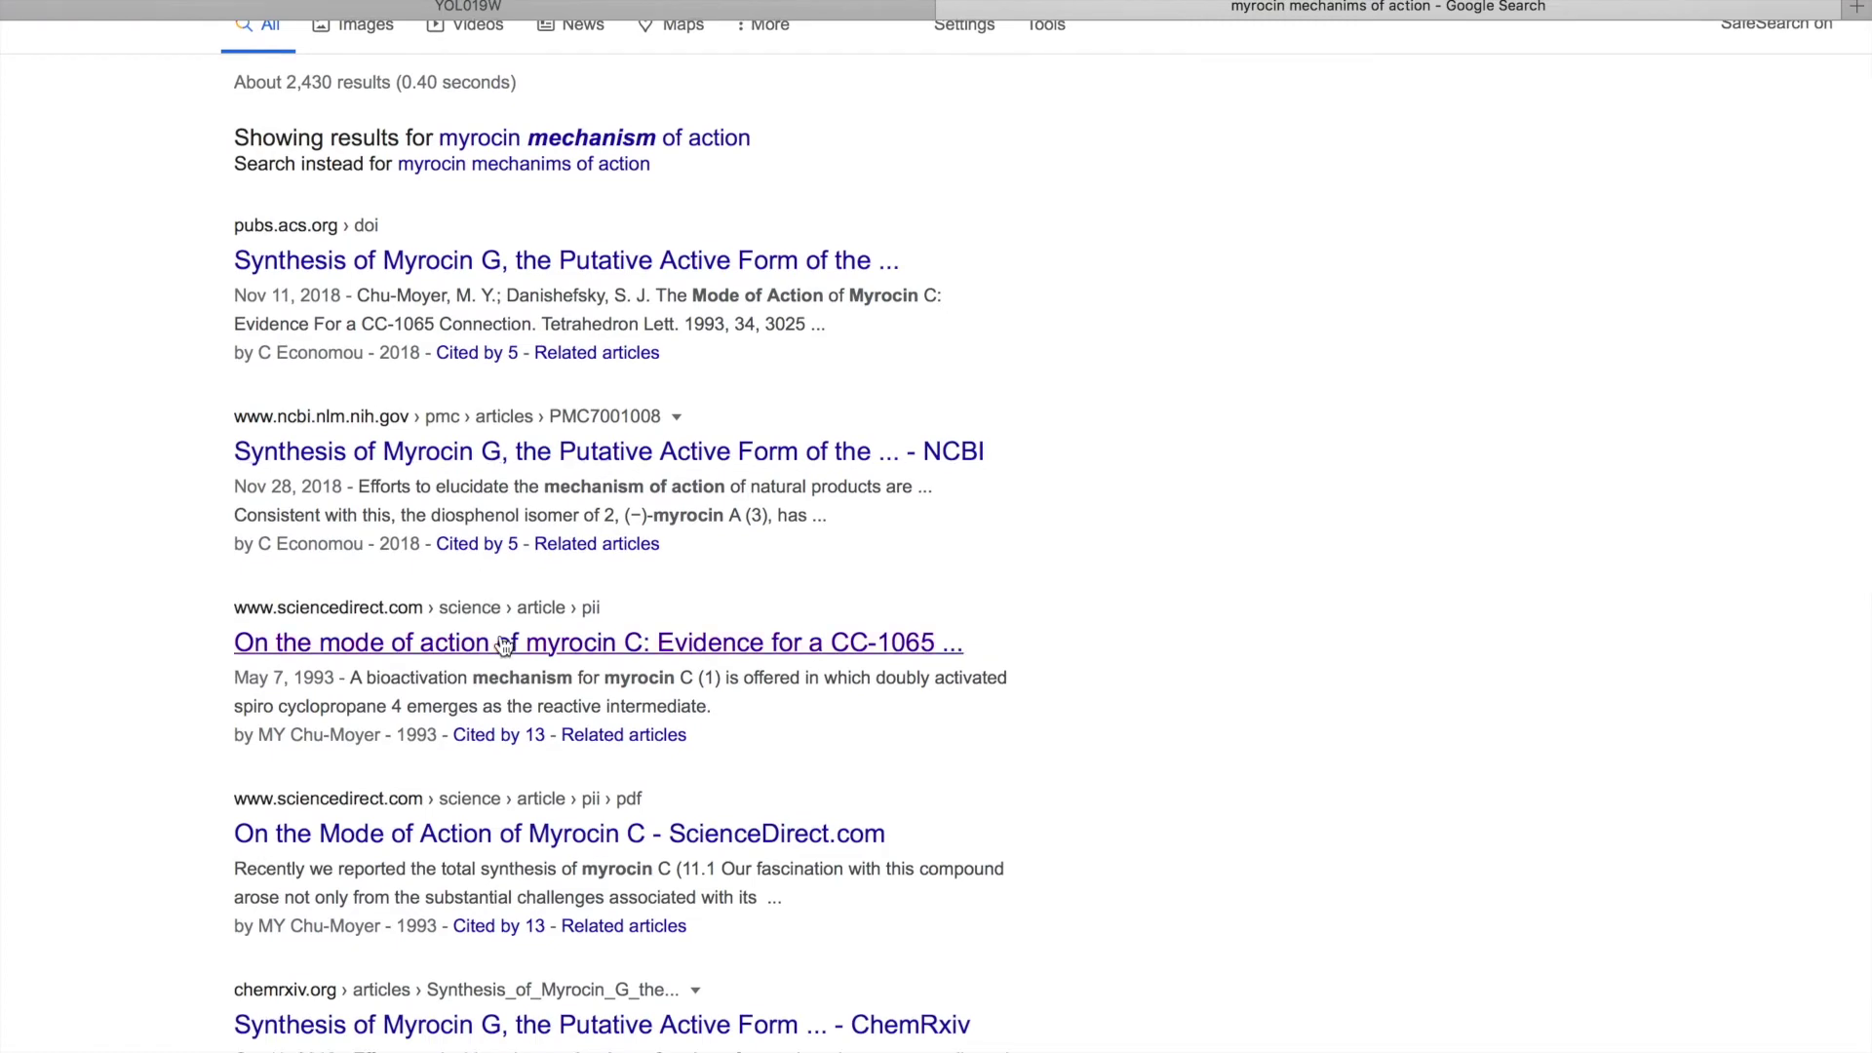
scroll(458, 517, "up", 3)
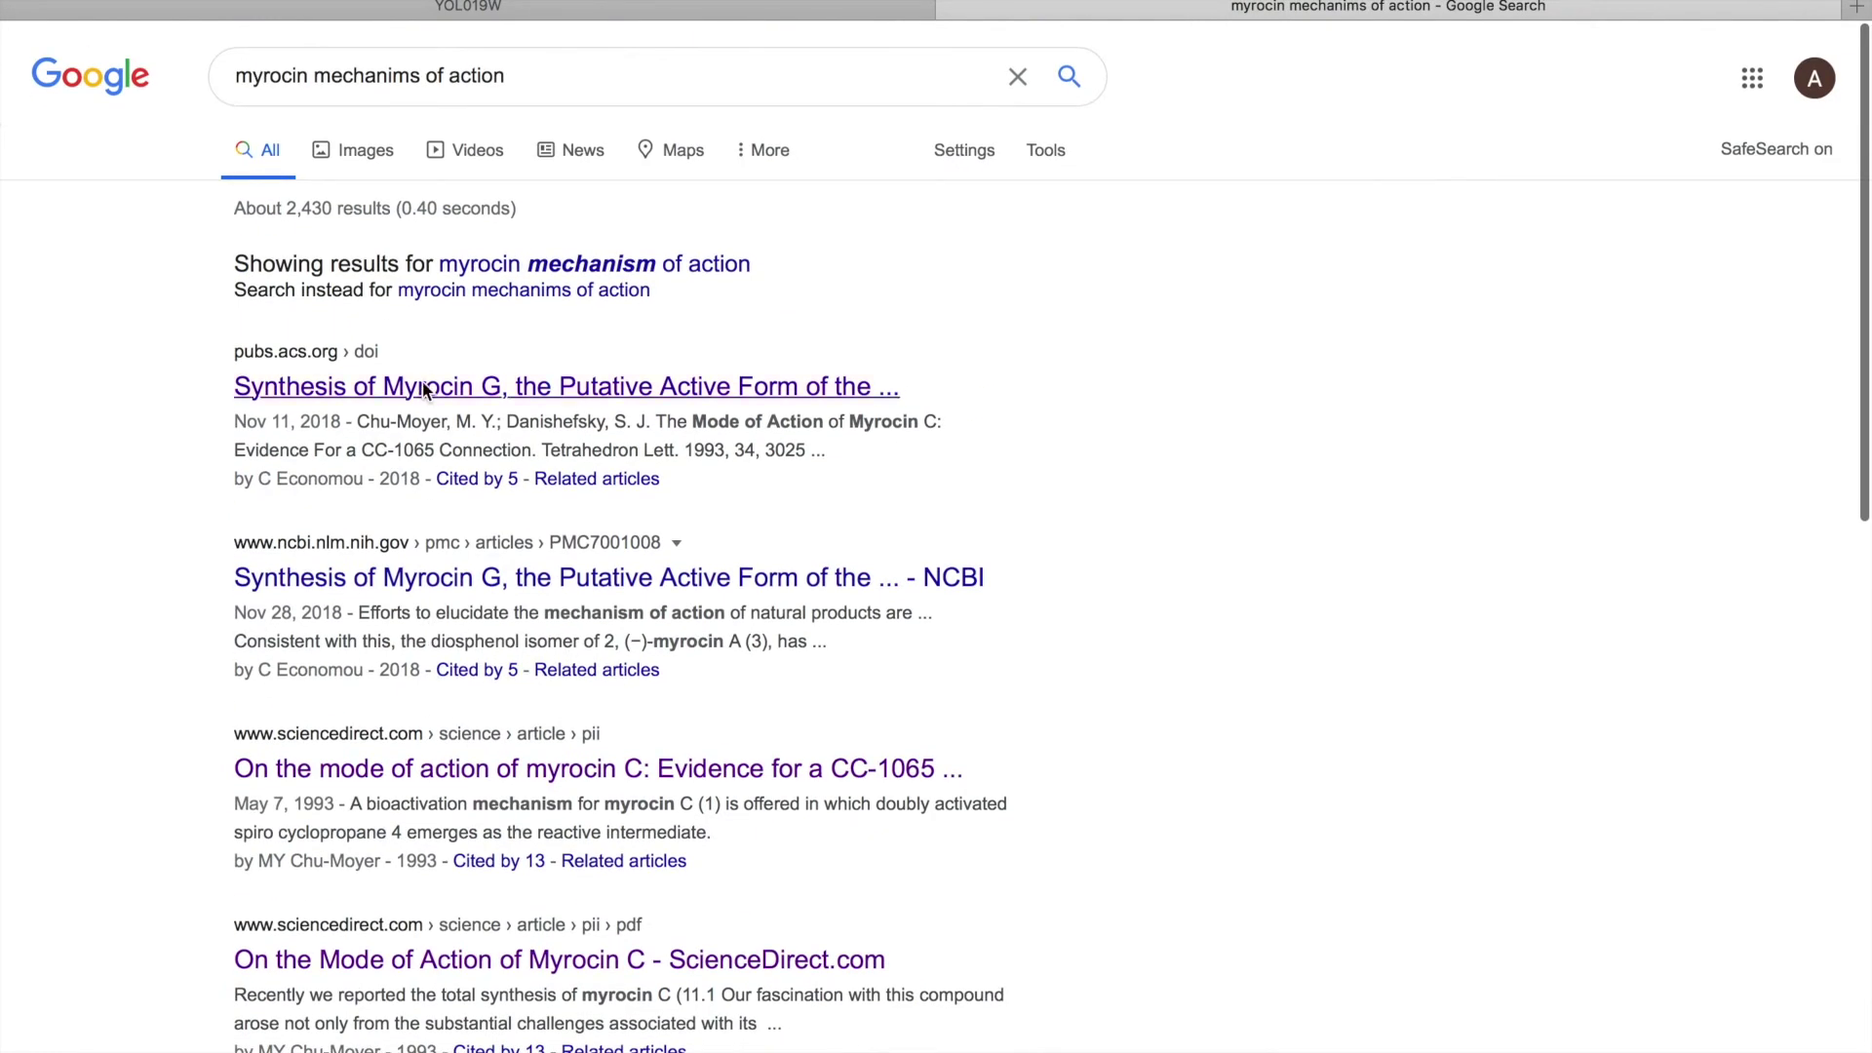
left_click(425, 388)
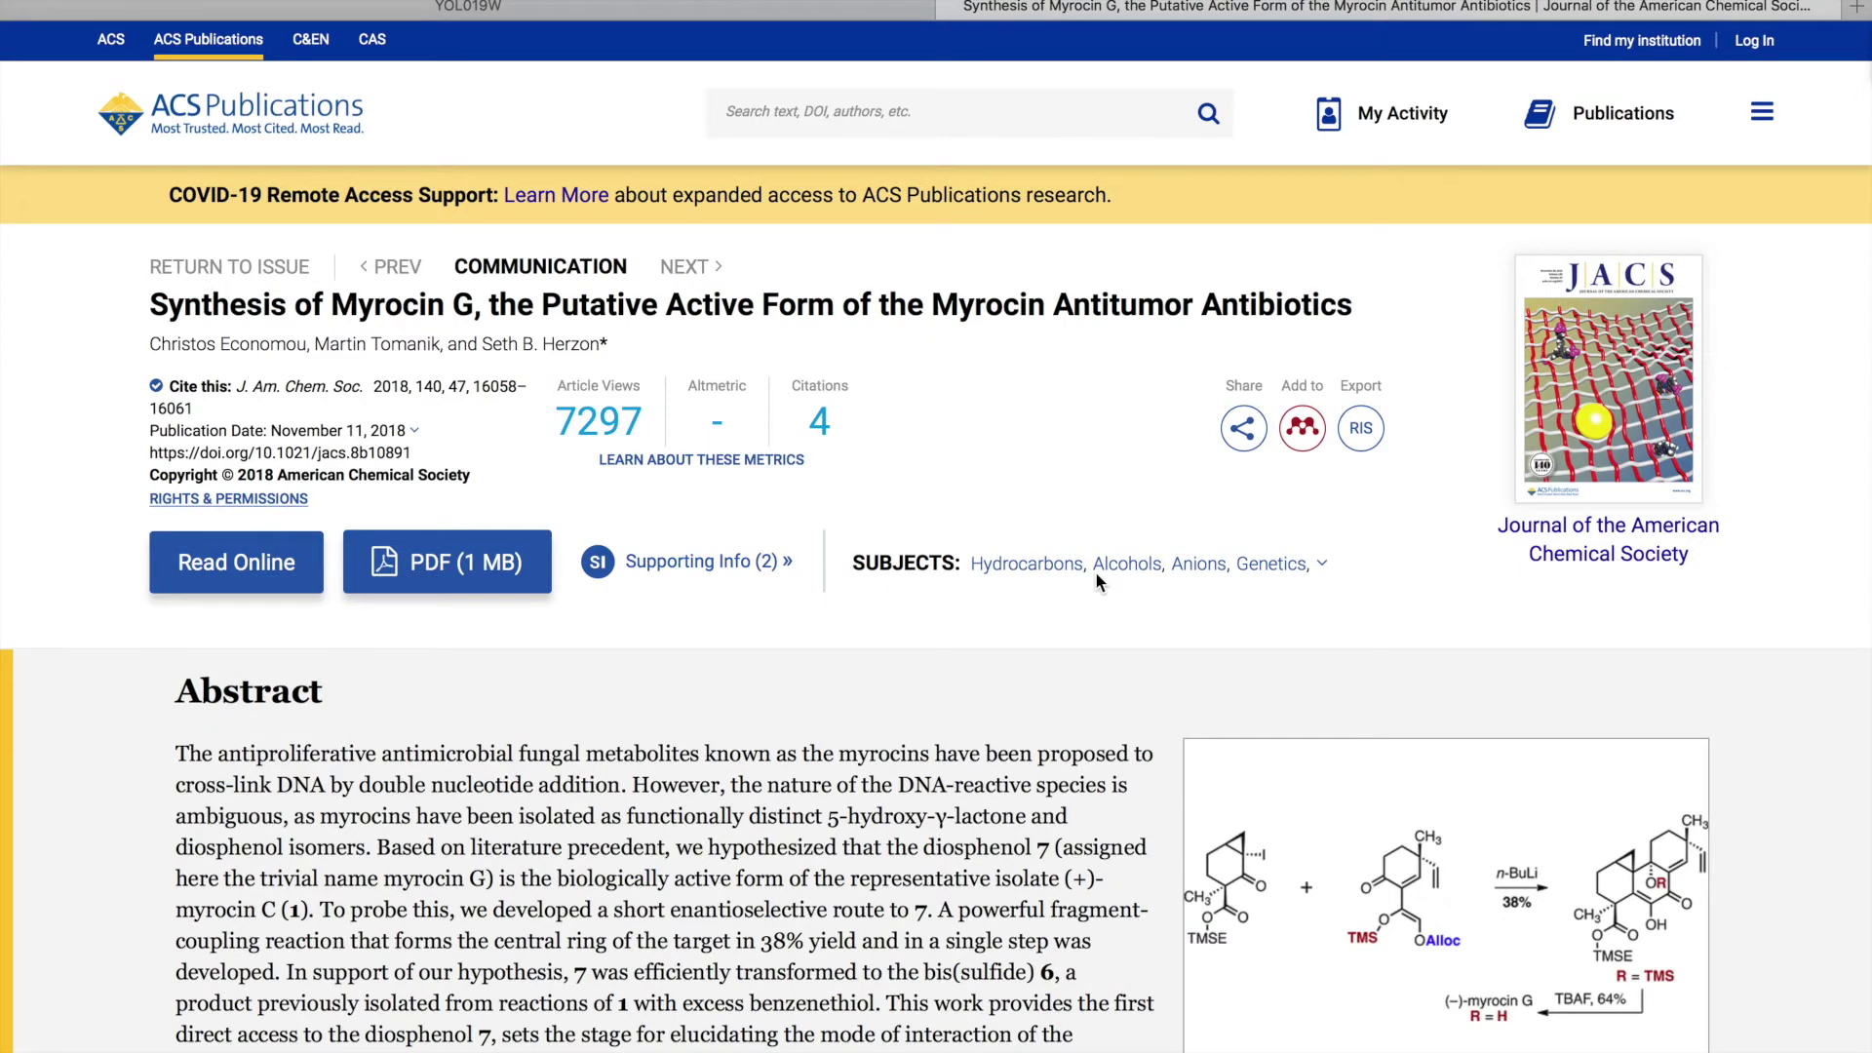
Copy the Myrocin G abstract's opening sentence, ending at 'double nucleotide addition'.
scroll(1095, 575, "down", 5)
scroll(1095, 575, "up", 2)
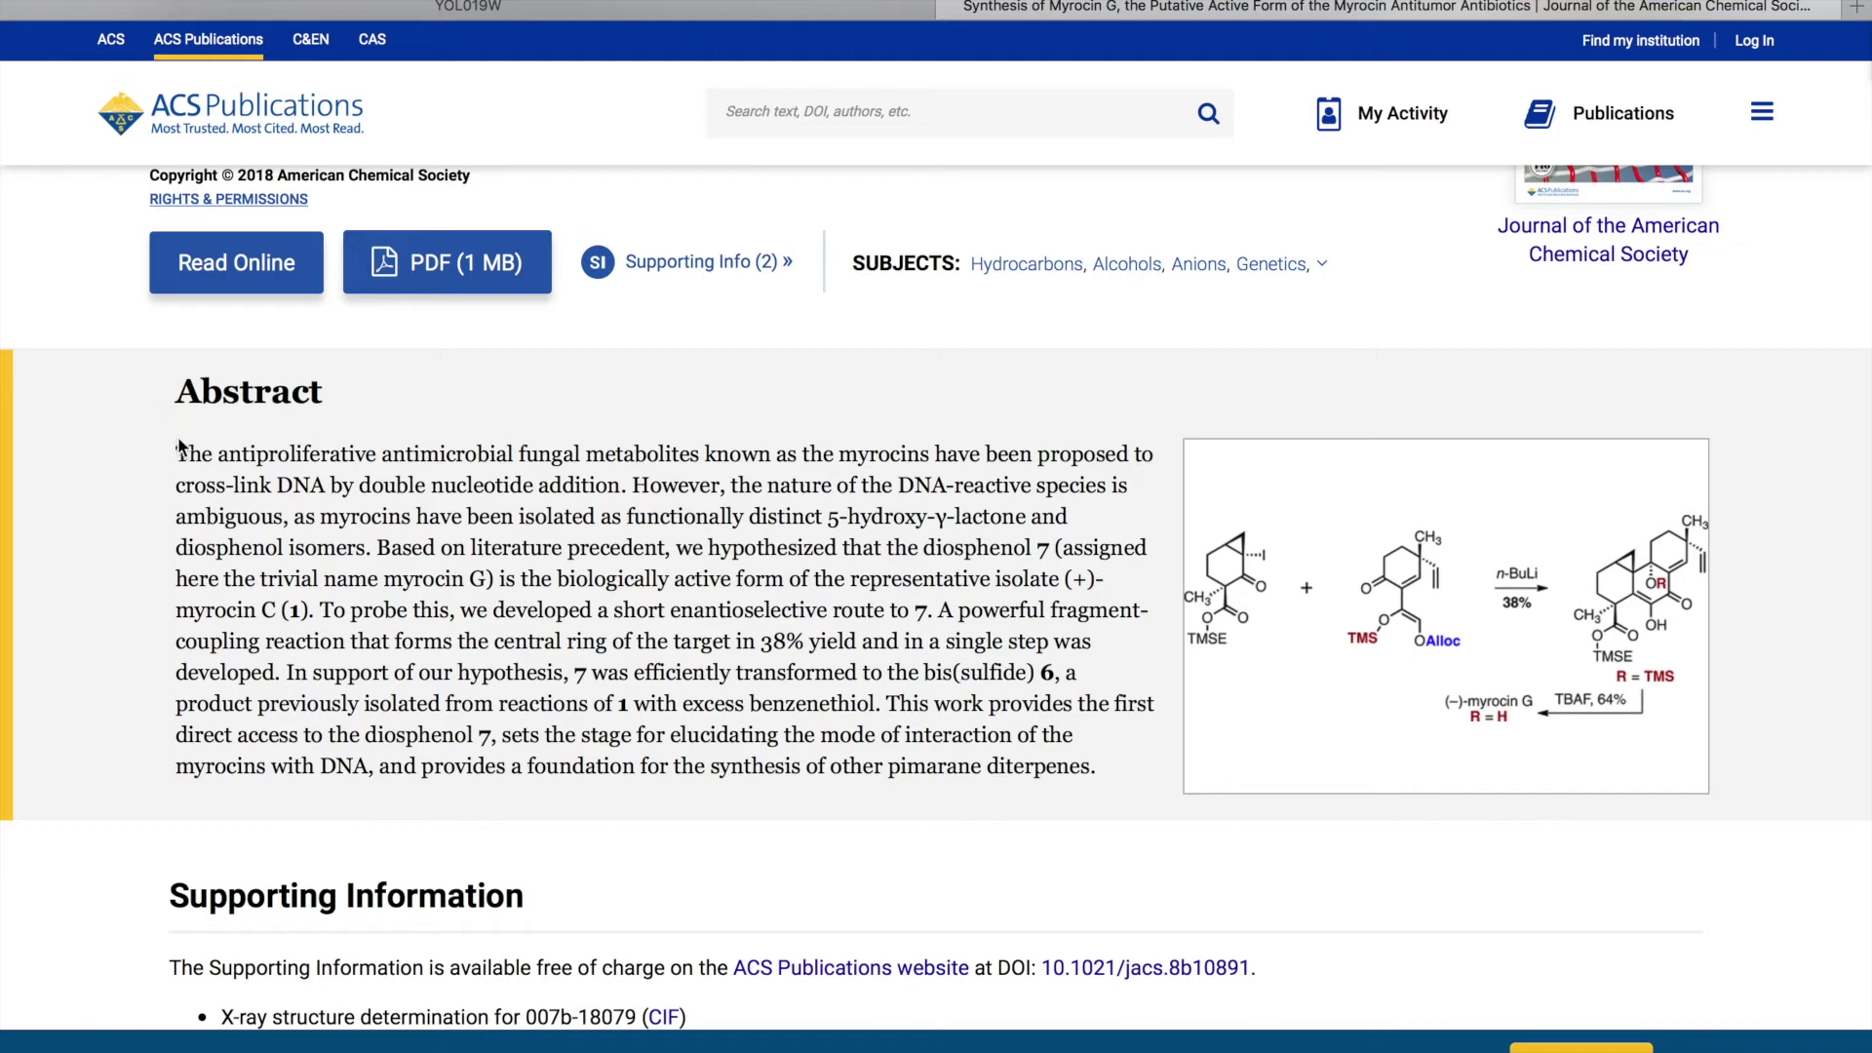
left_click_drag(176, 454, 626, 484)
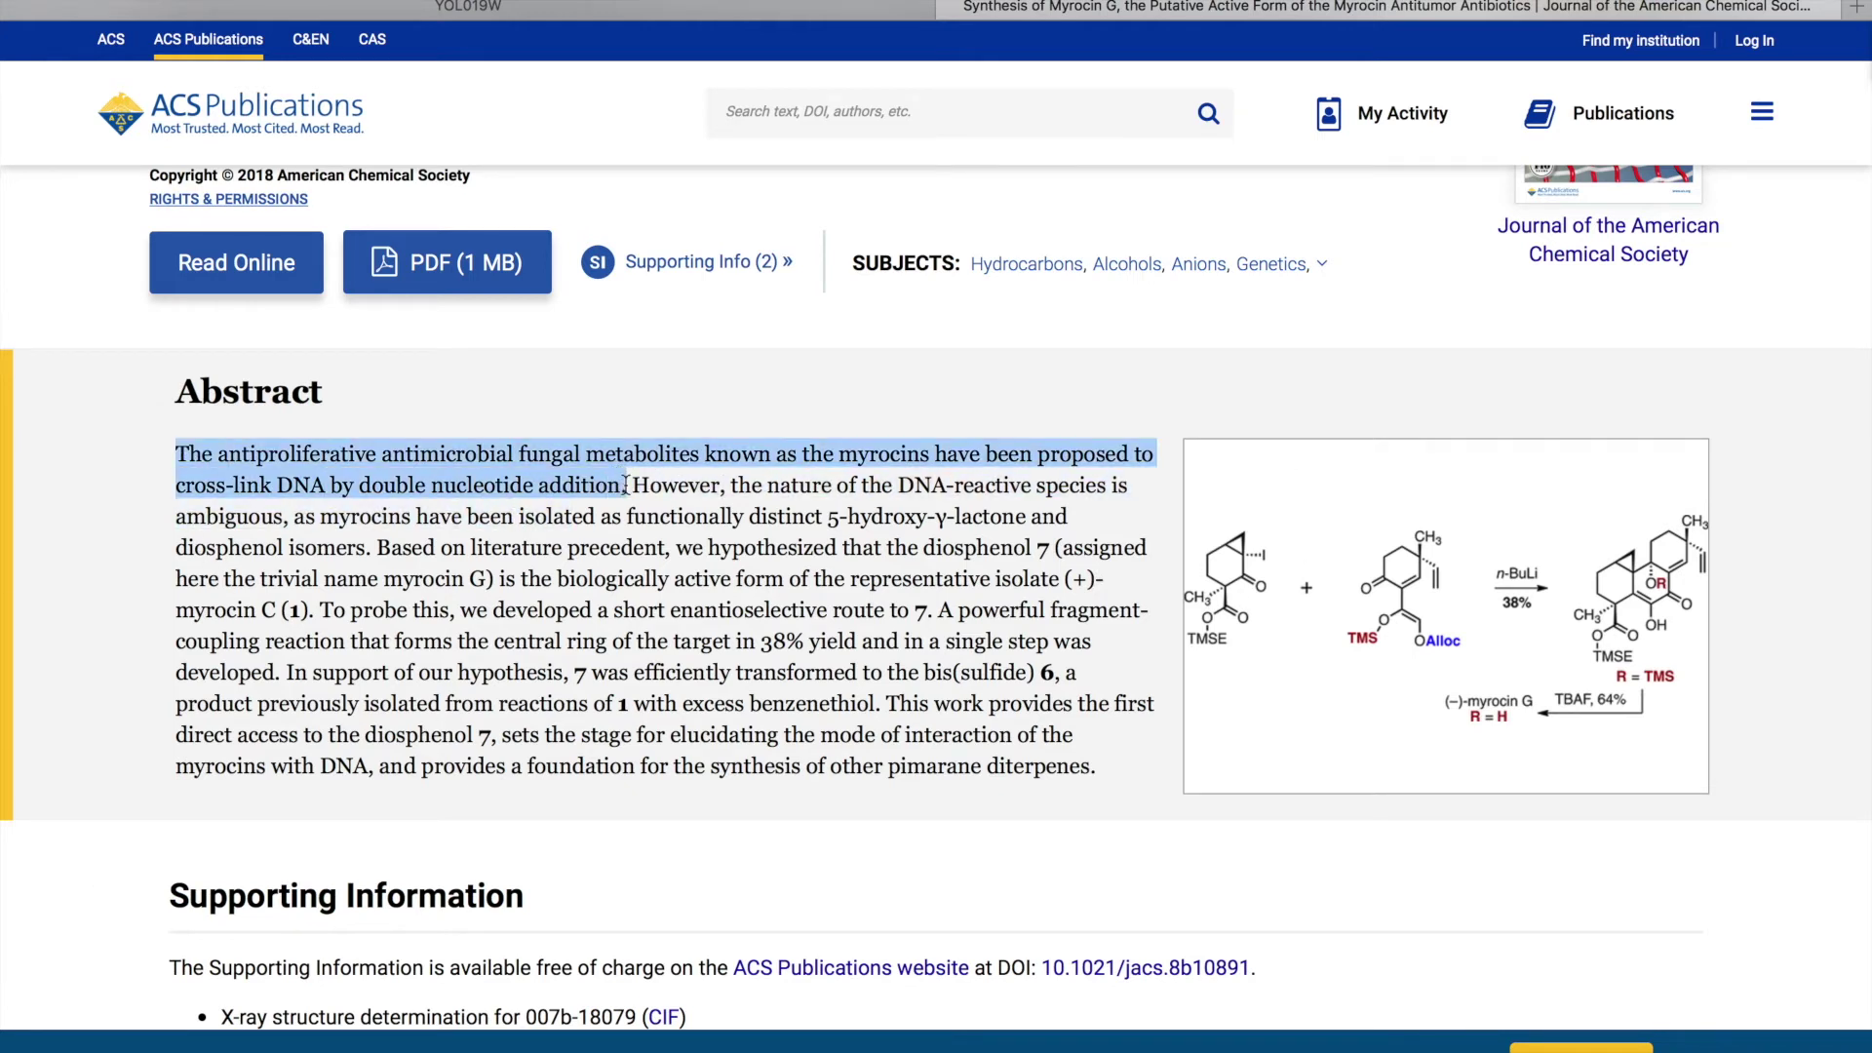
left_click(474, 478)
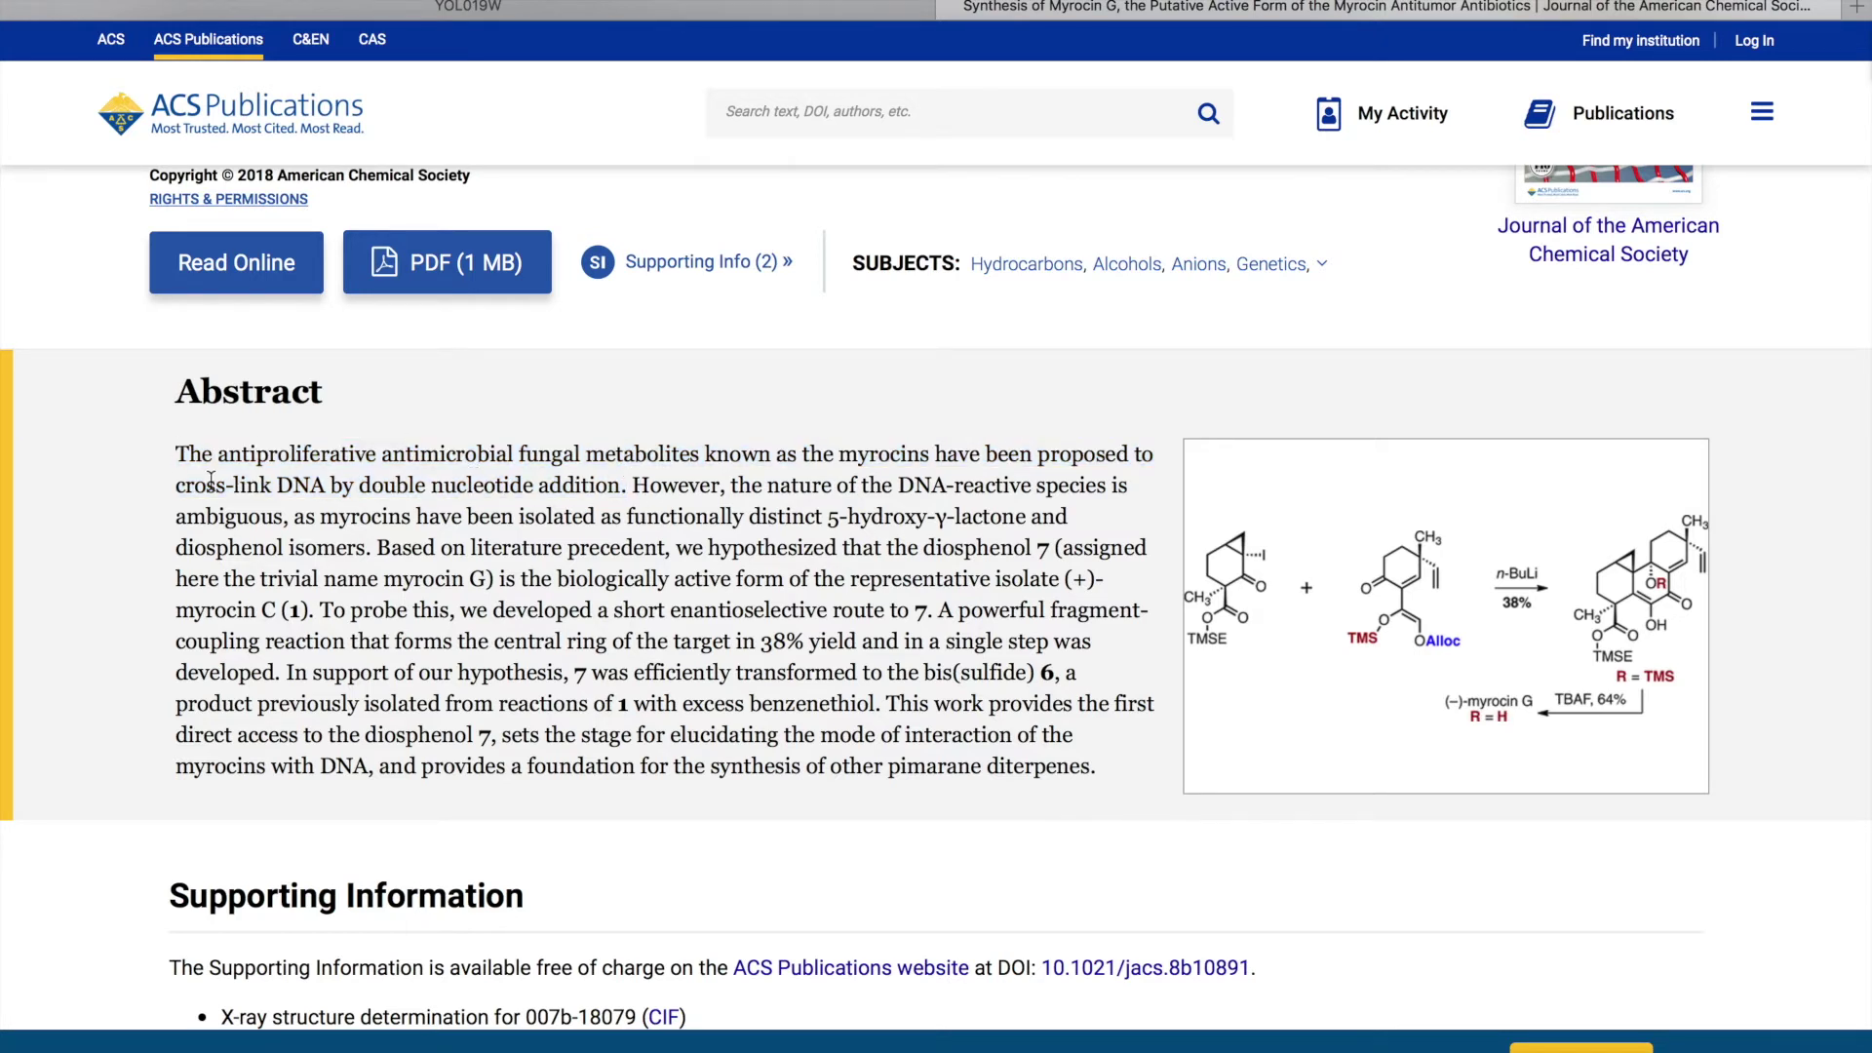
left_click_drag(175, 455, 629, 487)
right_click(628, 488)
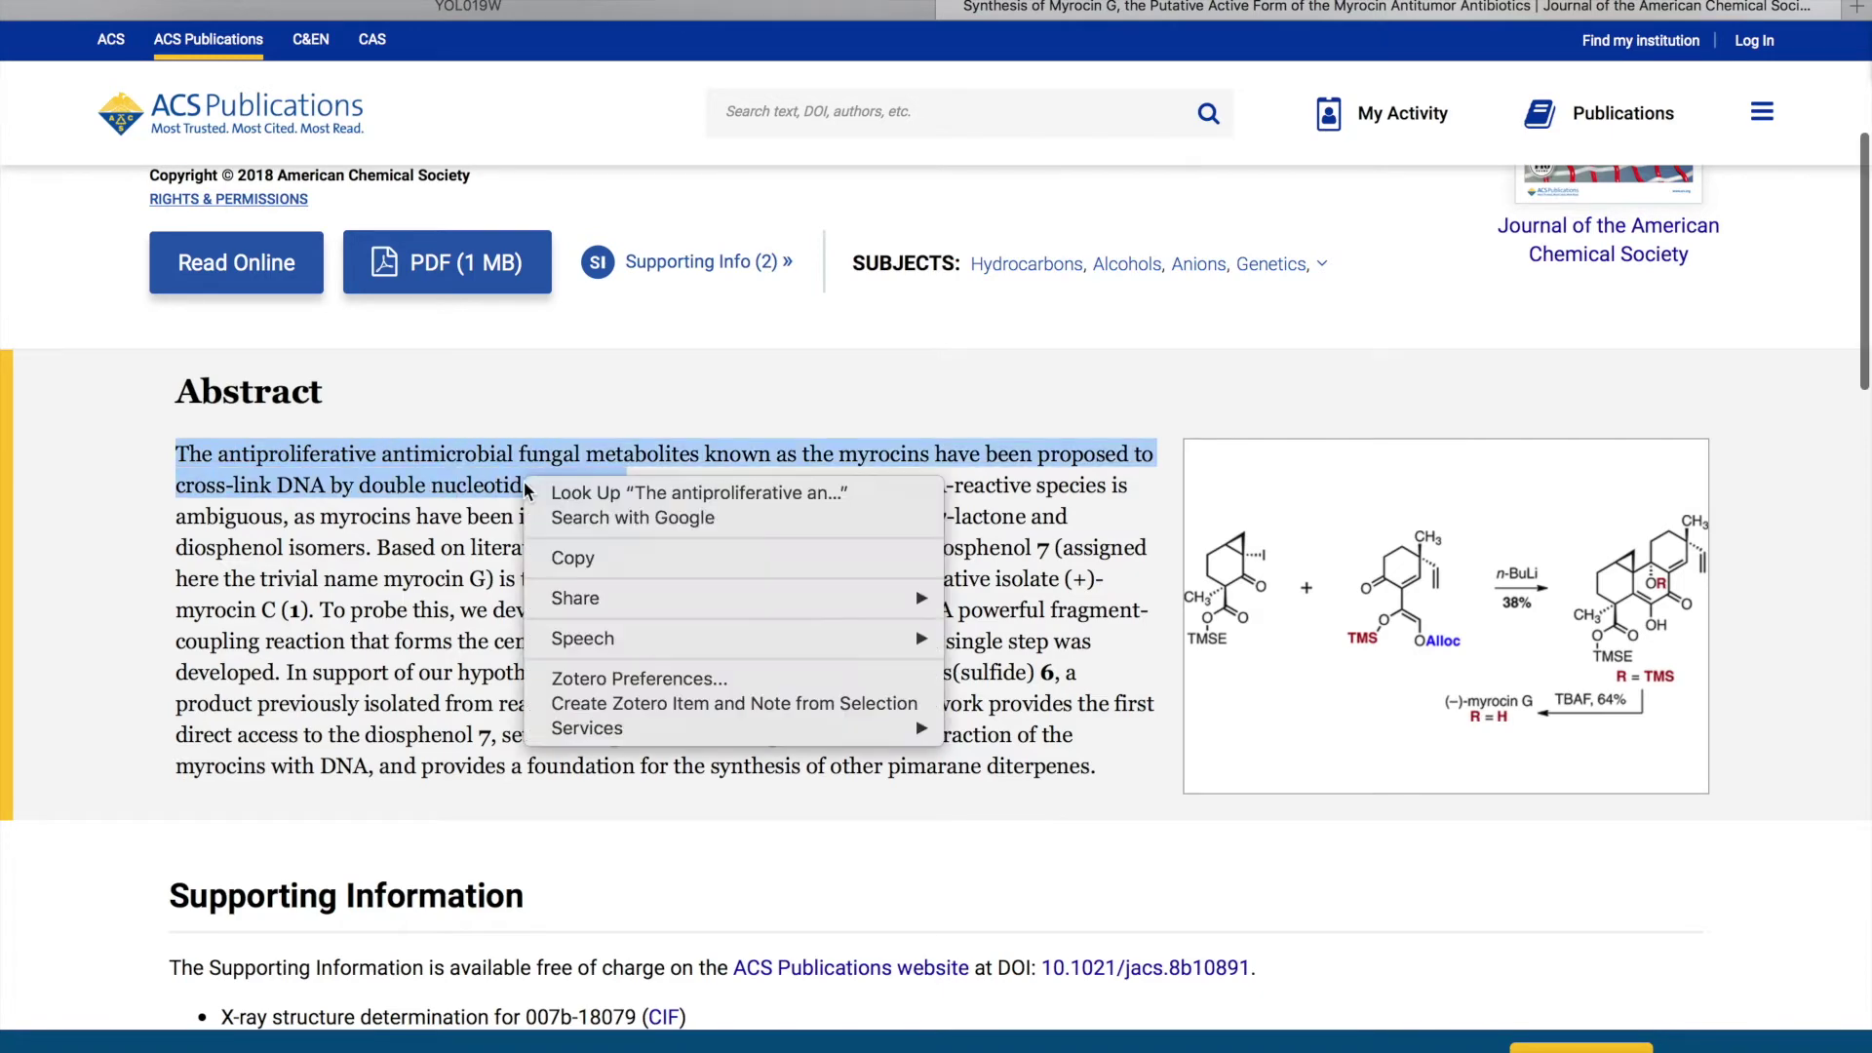
left_click(575, 548)
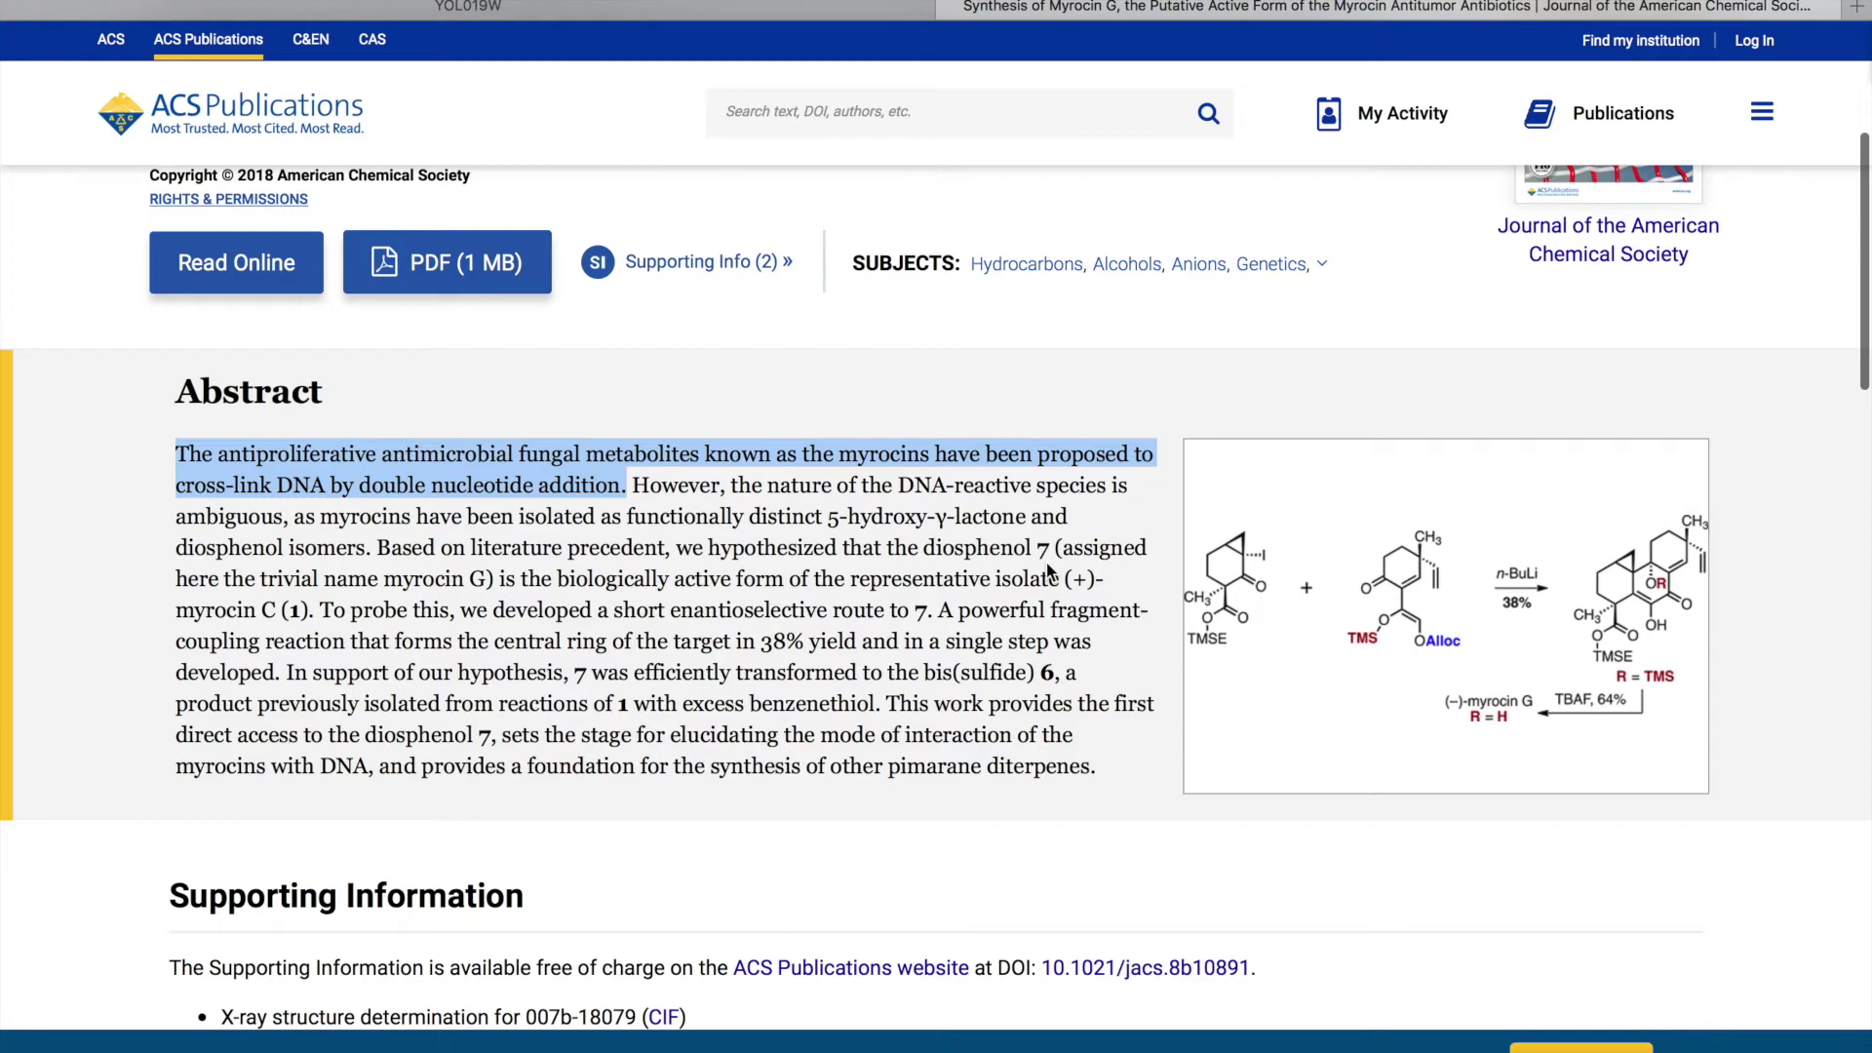
Paste the copied abstract sentence under Drug 1's Mechanism of Action.
key("ctrl+Right")
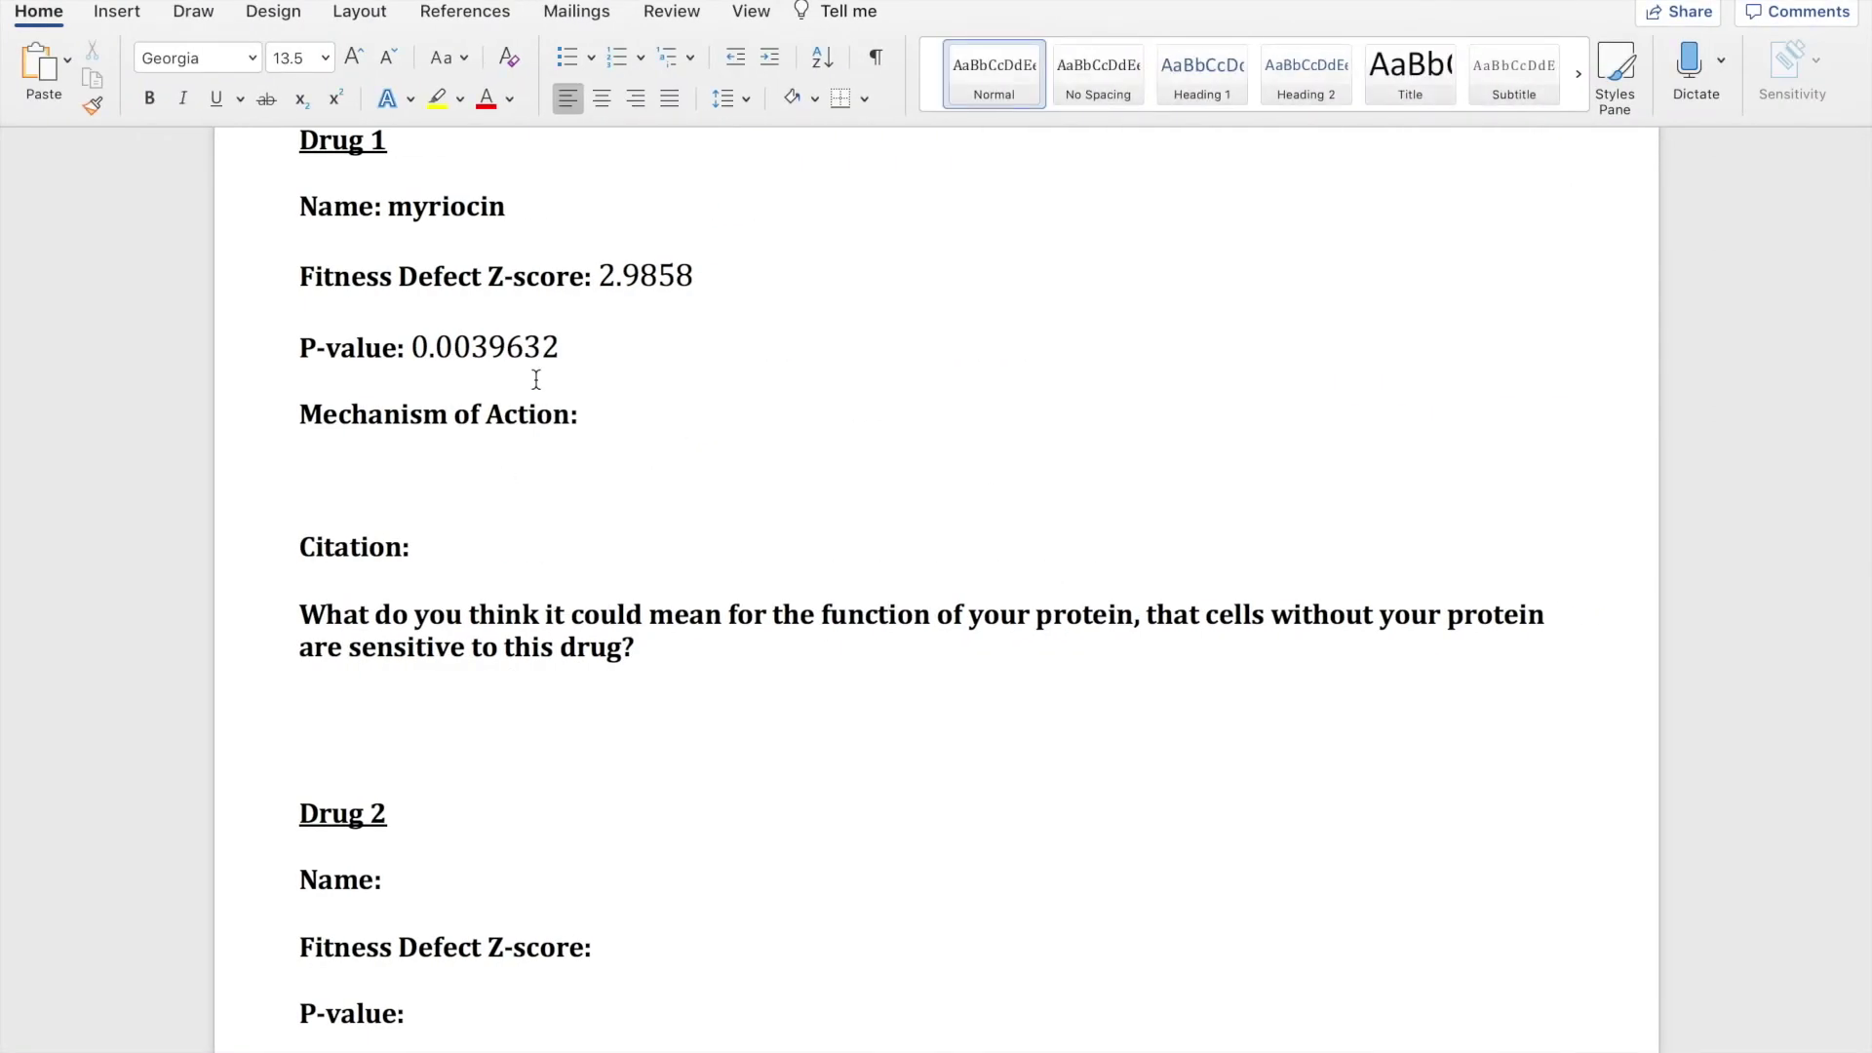
key("super+v")
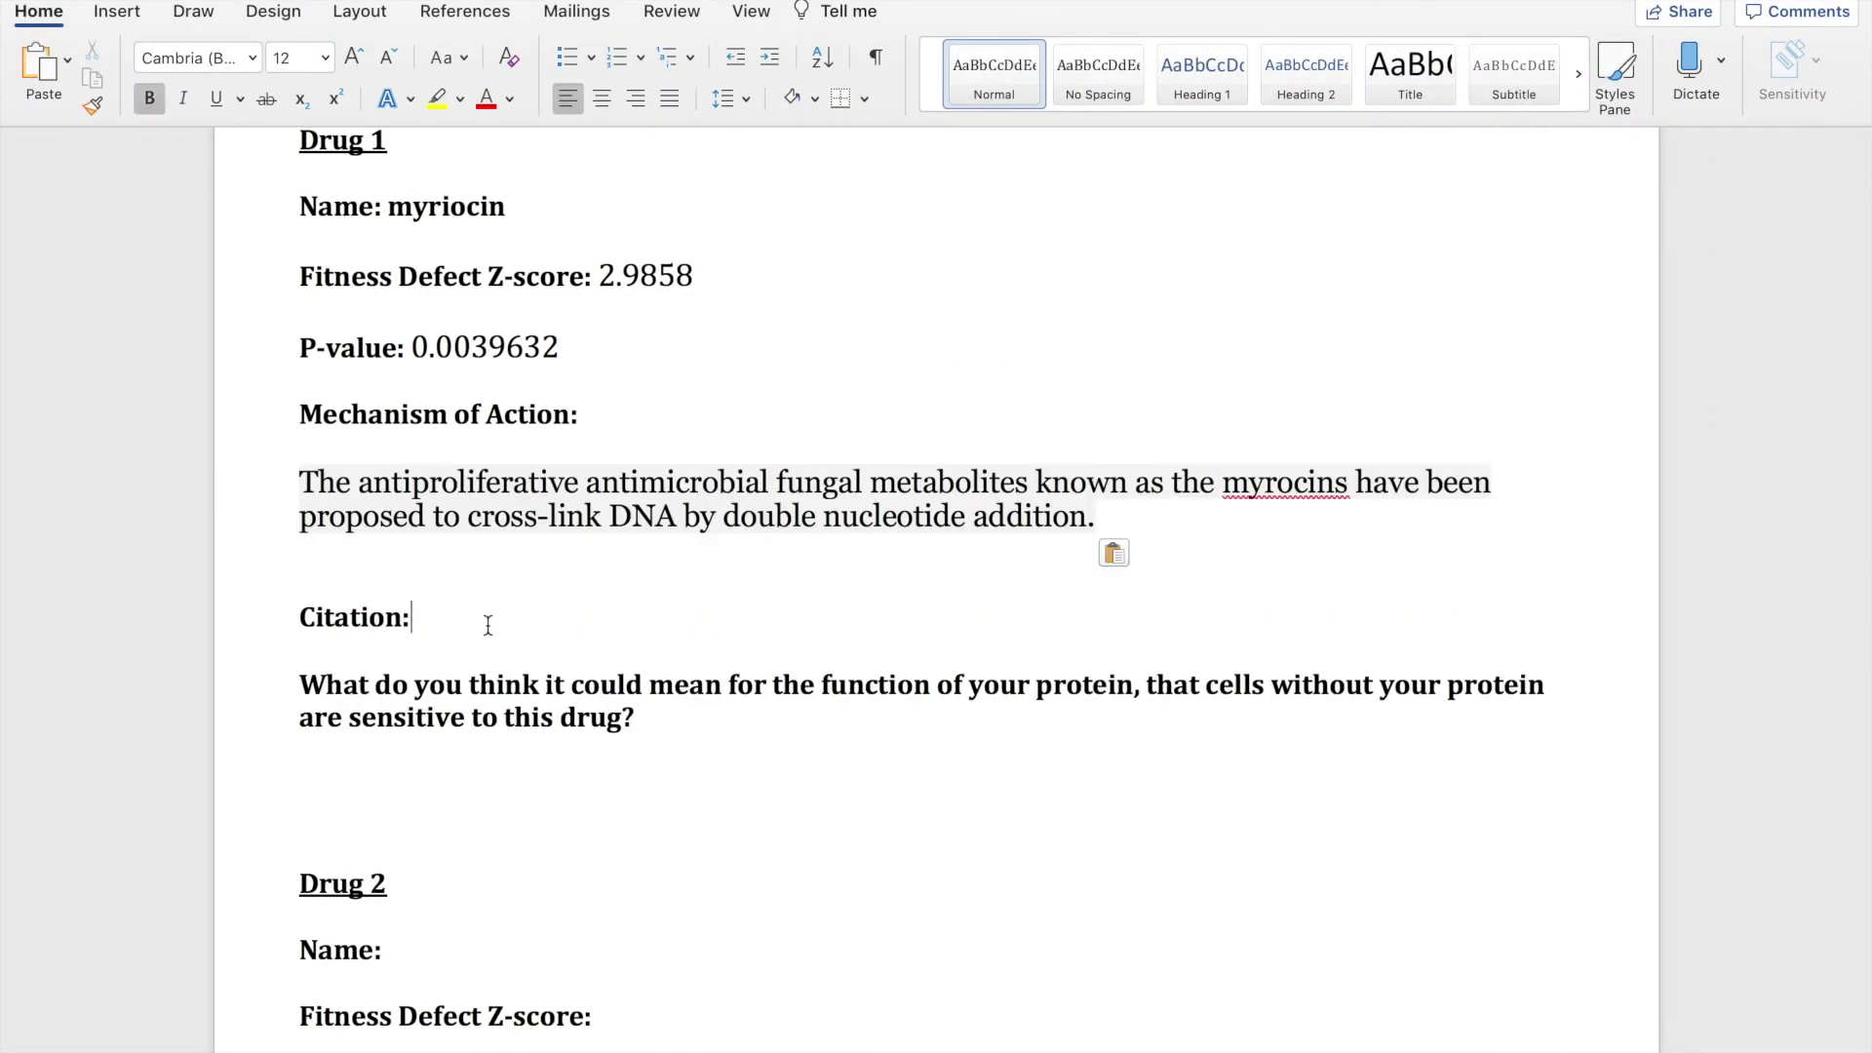
key("super+Tab")
Copy the ACS article's web address and paste it after Drug 1's Citation:.
key("super+l")
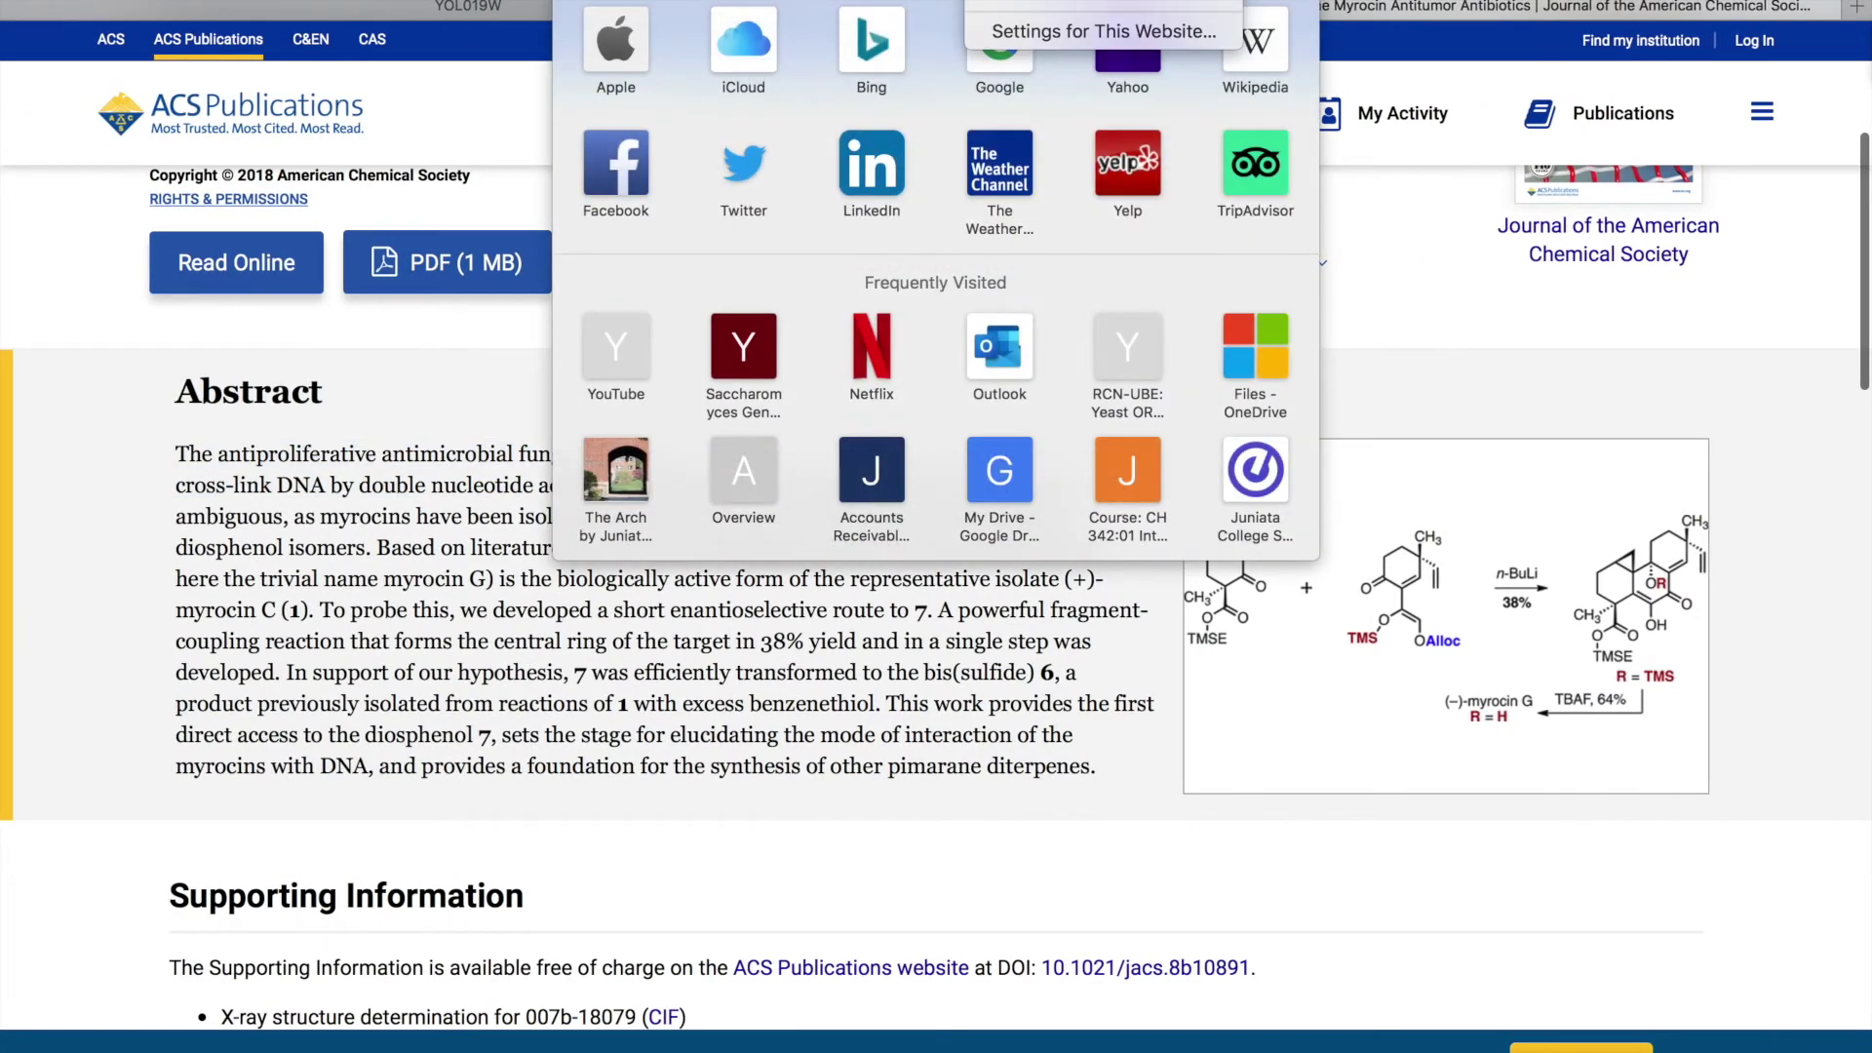
key("Escape")
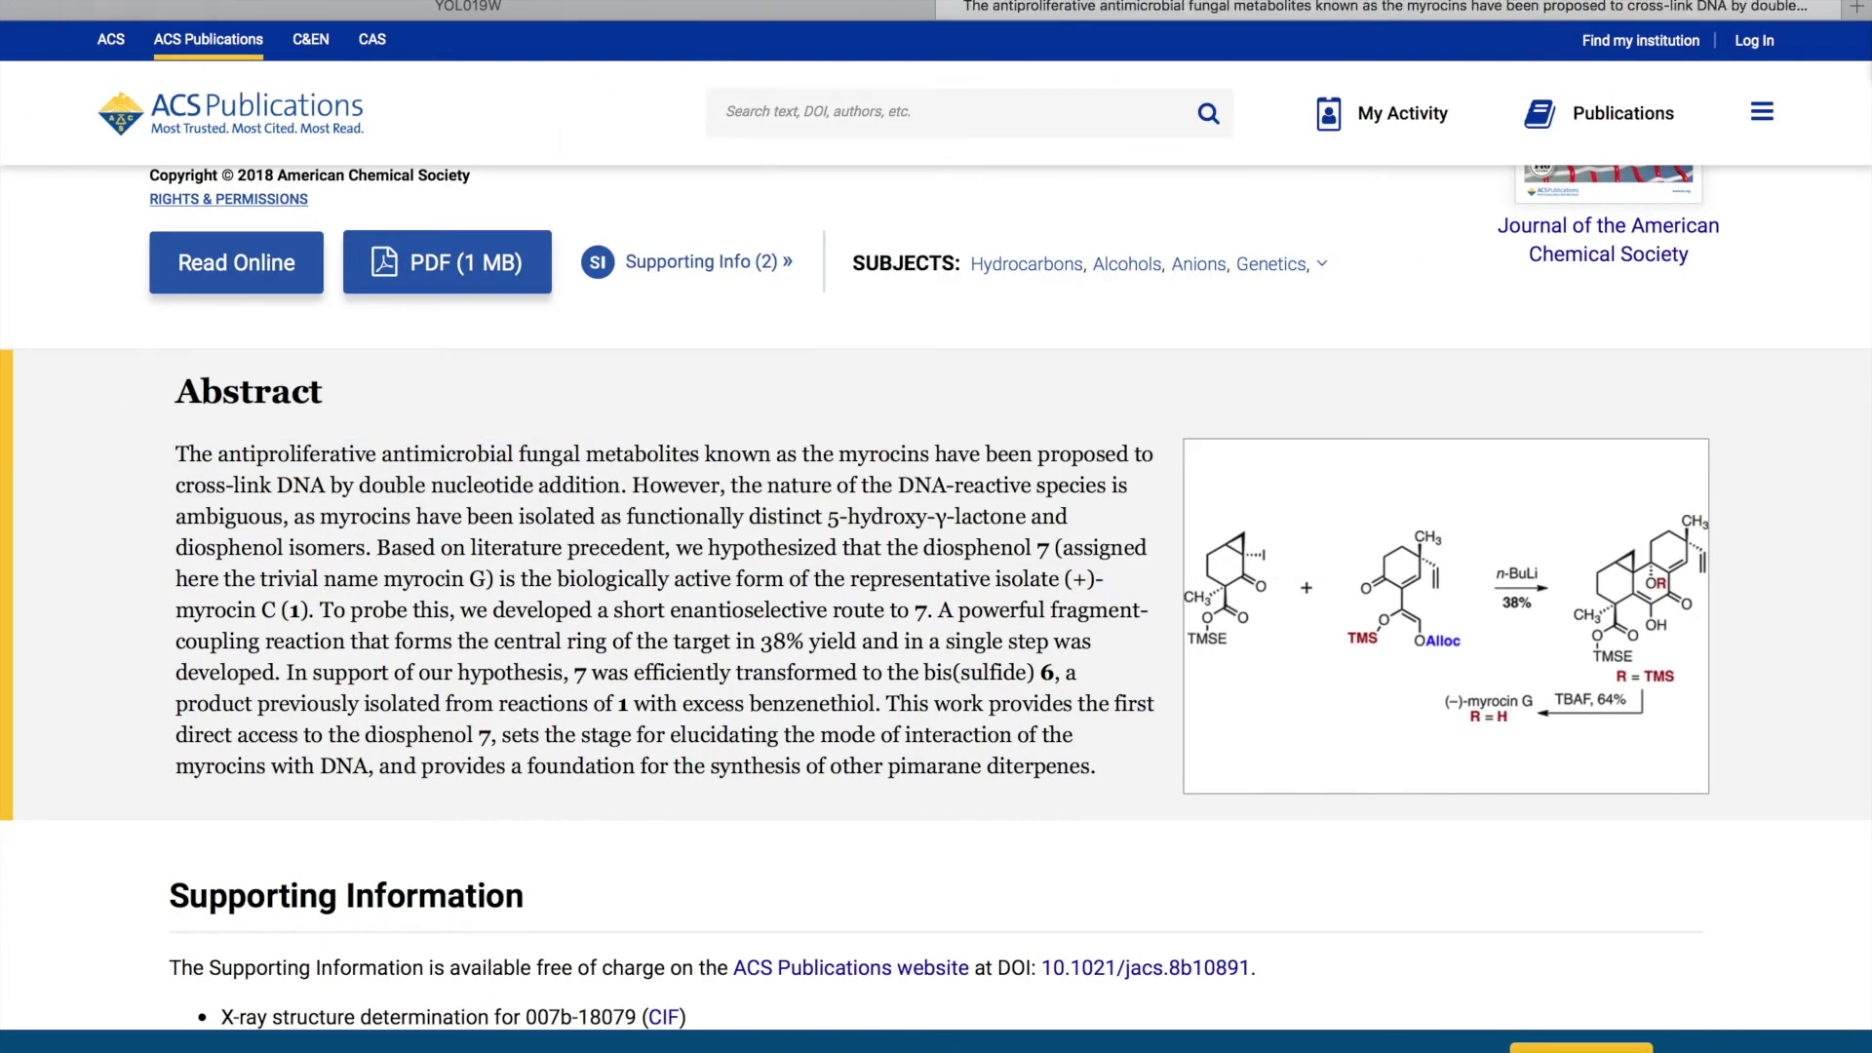
key("super+l")
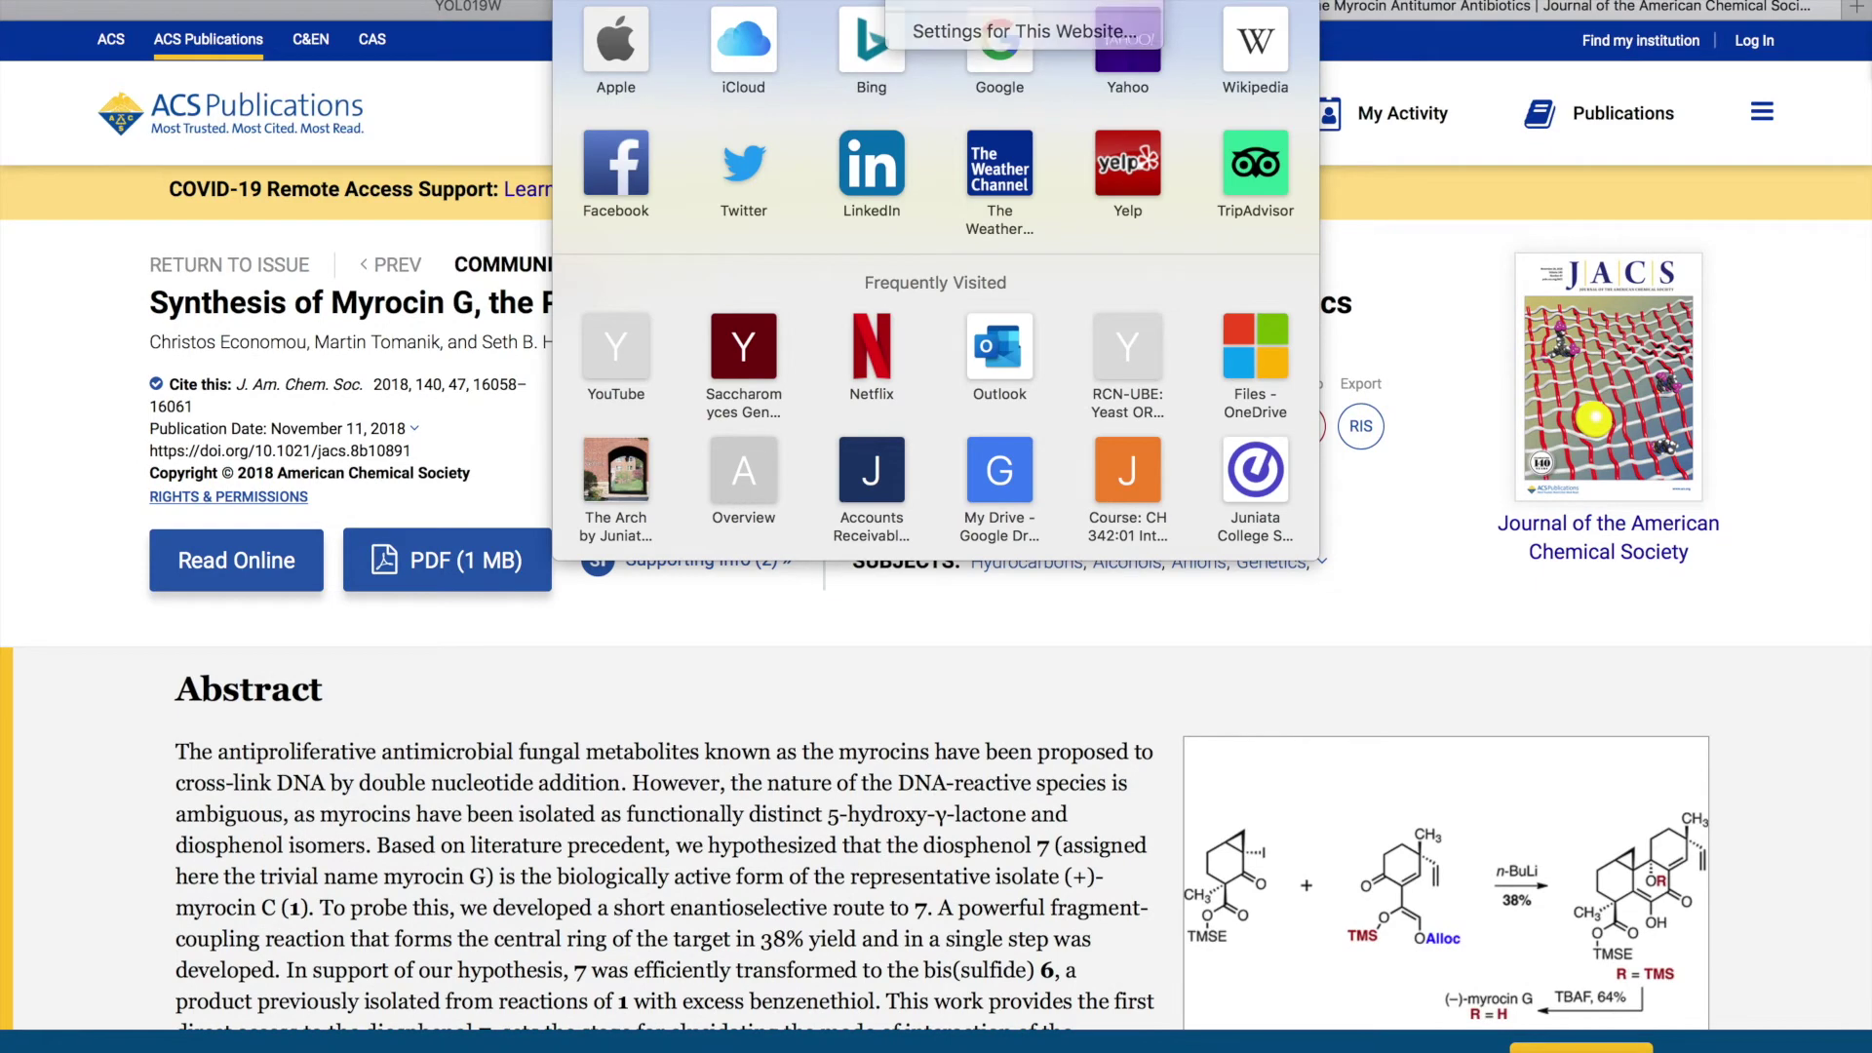
key("super+c")
key("super+Tab")
left_click(474, 614)
key("super+v")
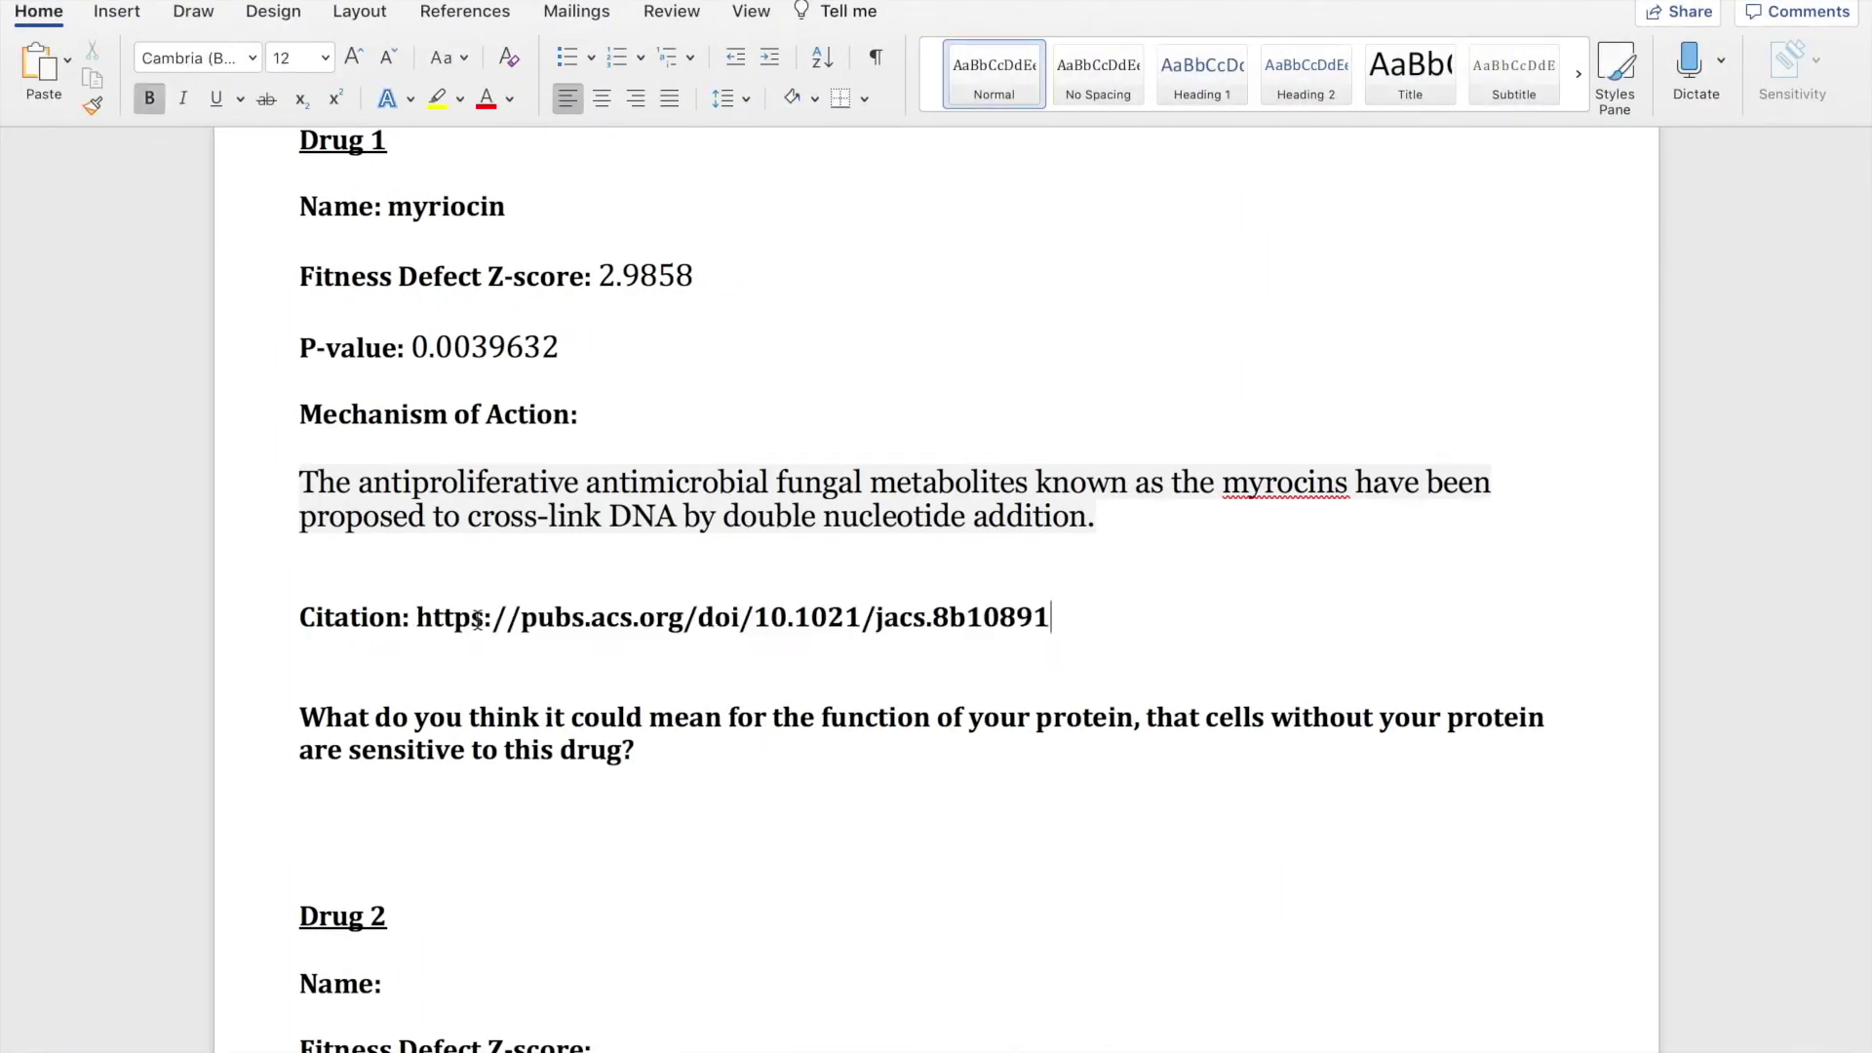
scroll(477, 620, "down", 3)
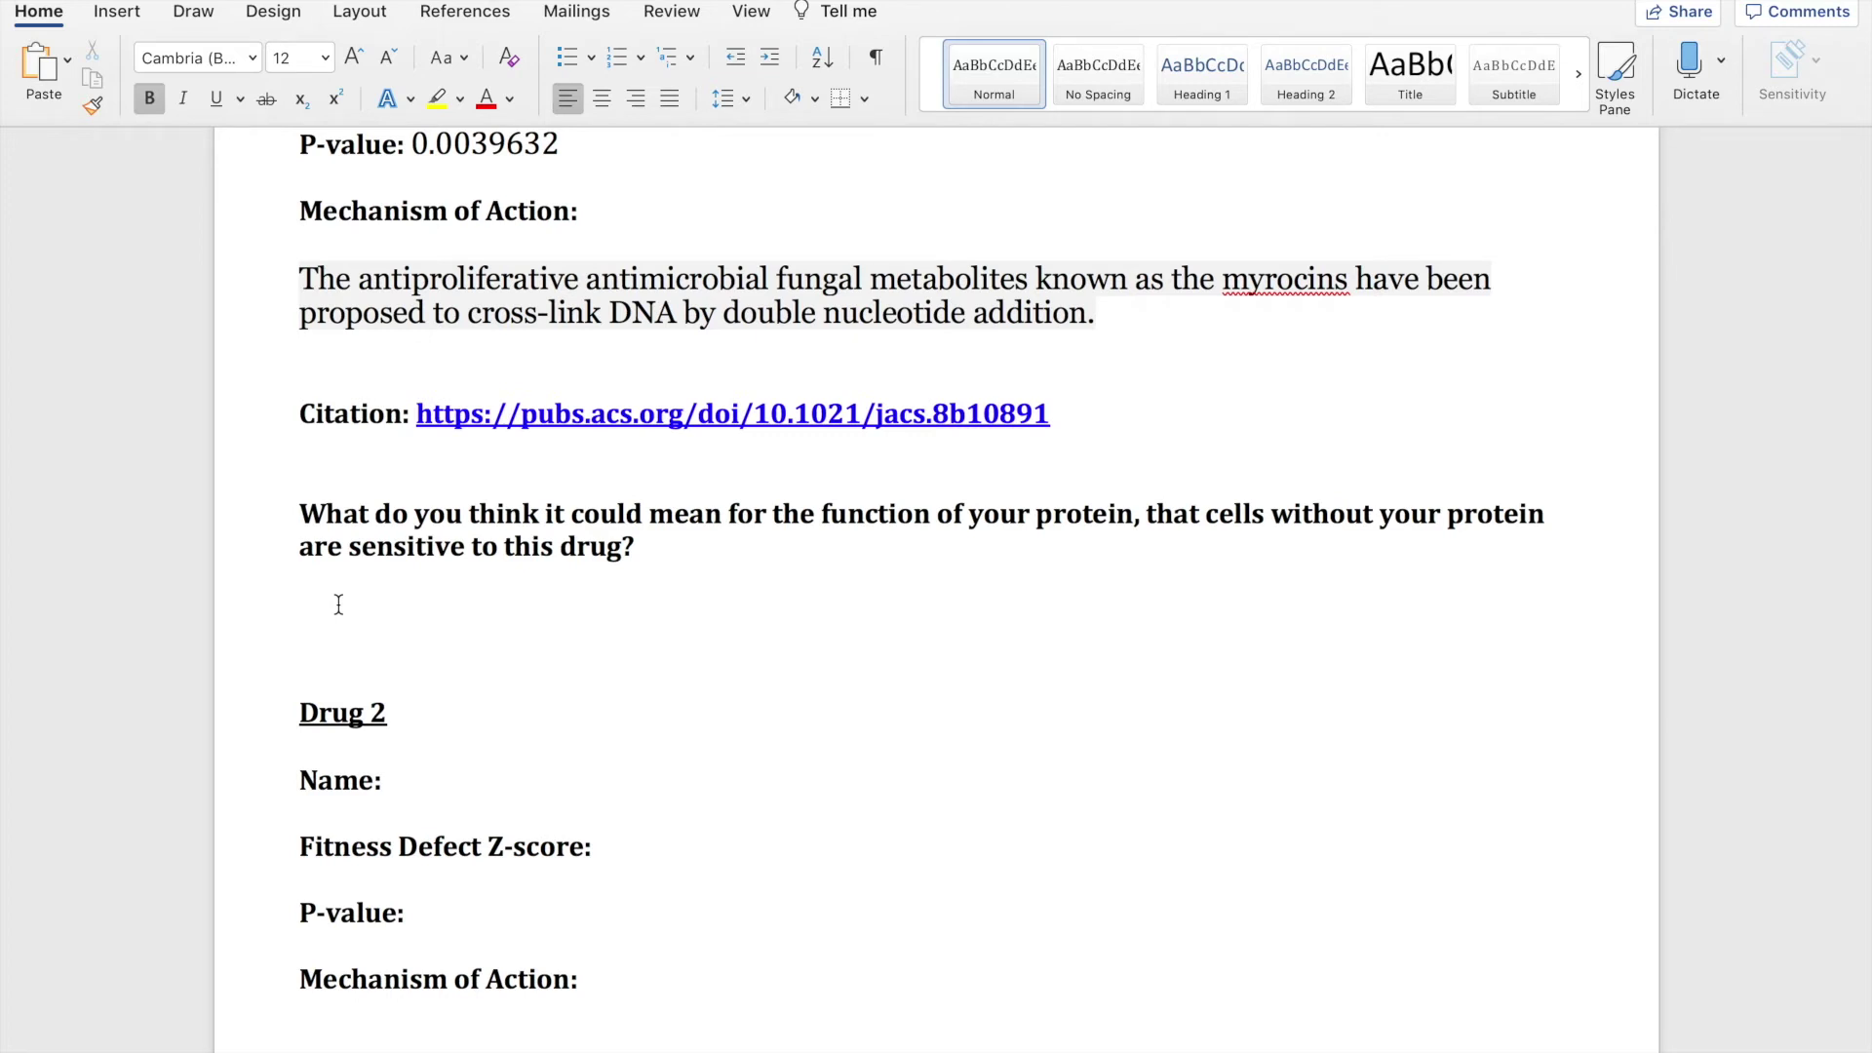
scroll(339, 604, "up", 1)
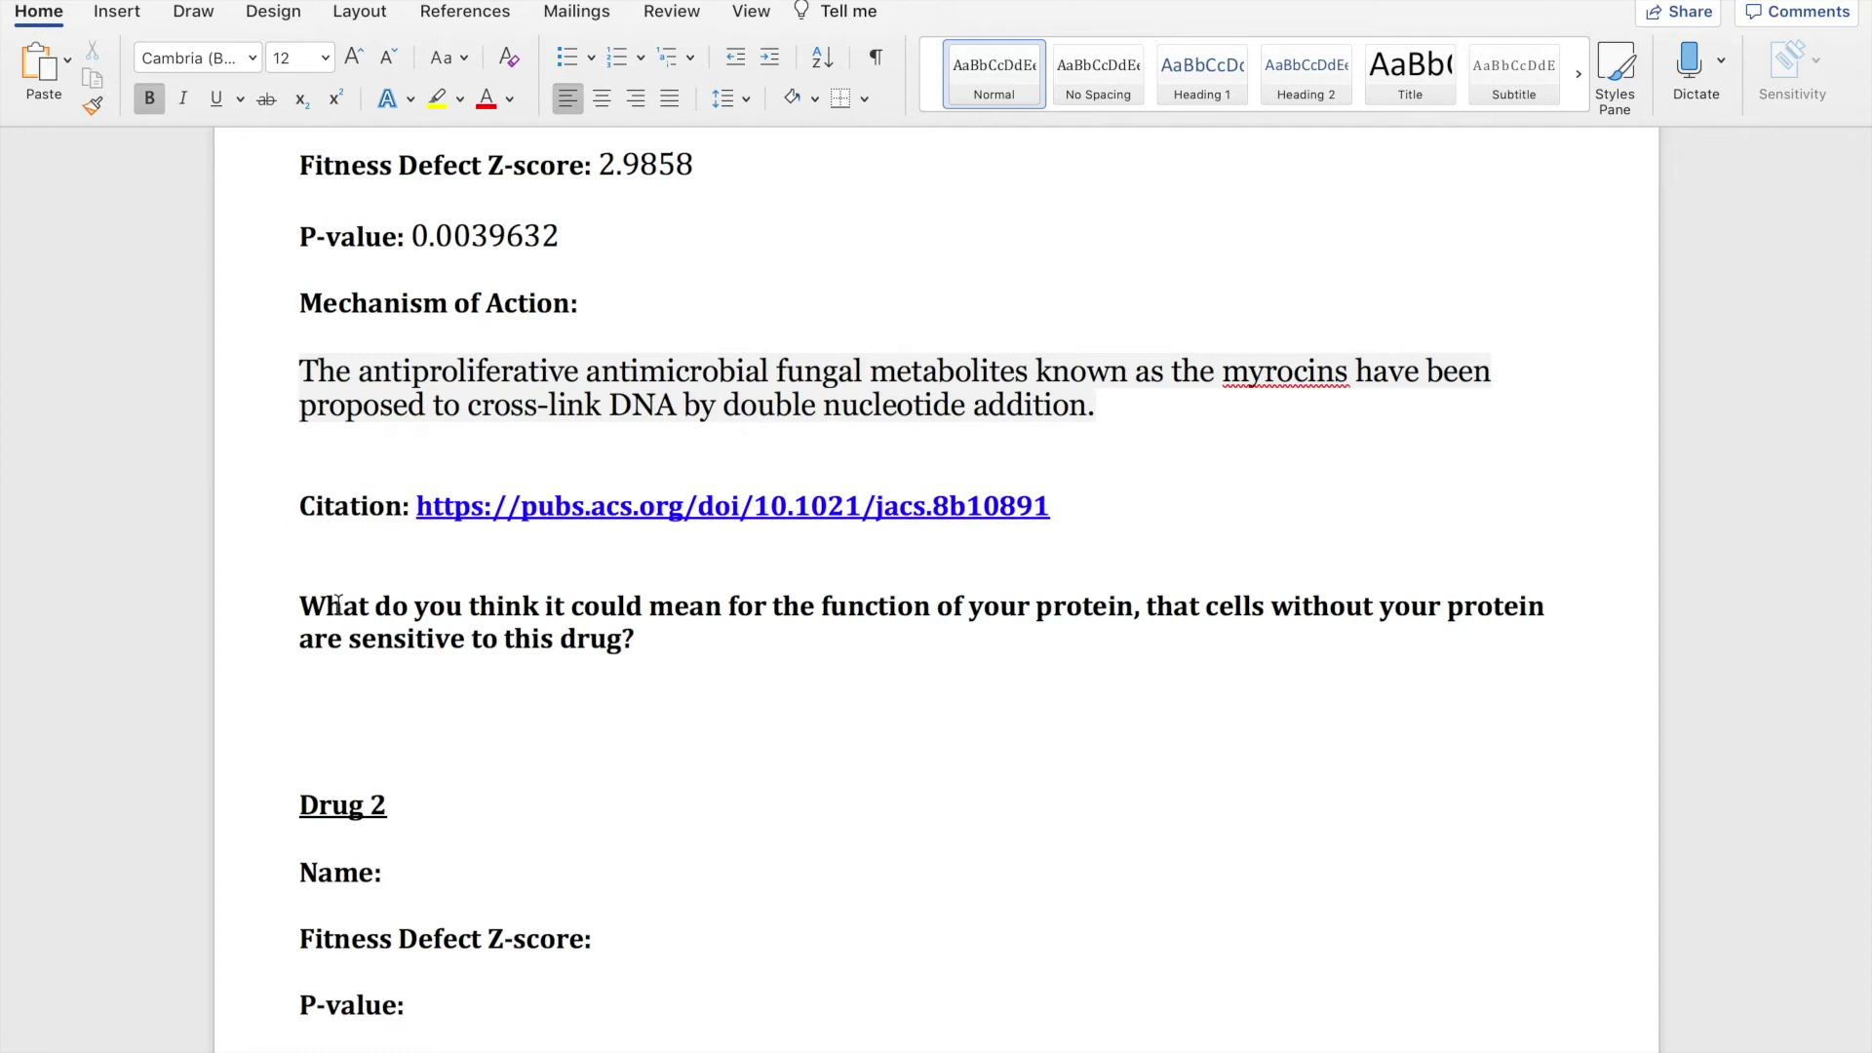
key("super+Tab")
Enter wiskostatin as Drug 2's name in the worksheet.
left_click(1233, 6)
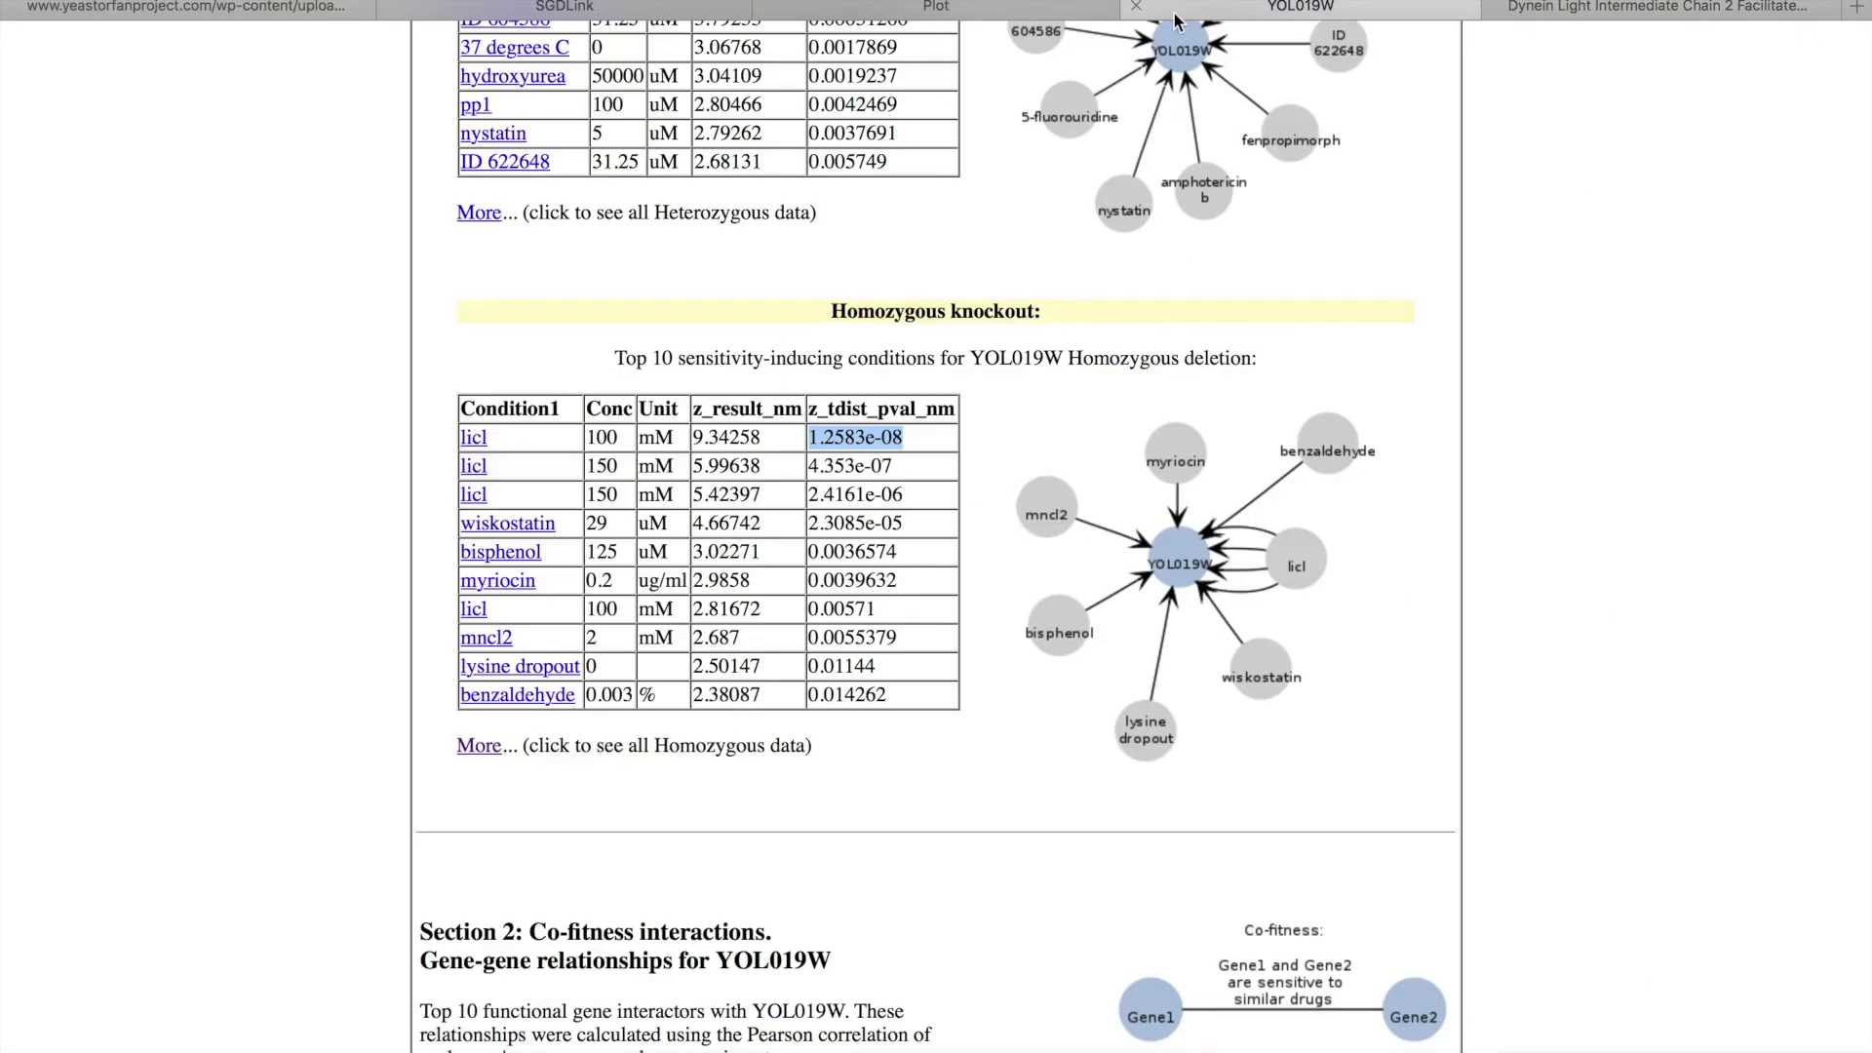
left_click(312, 463)
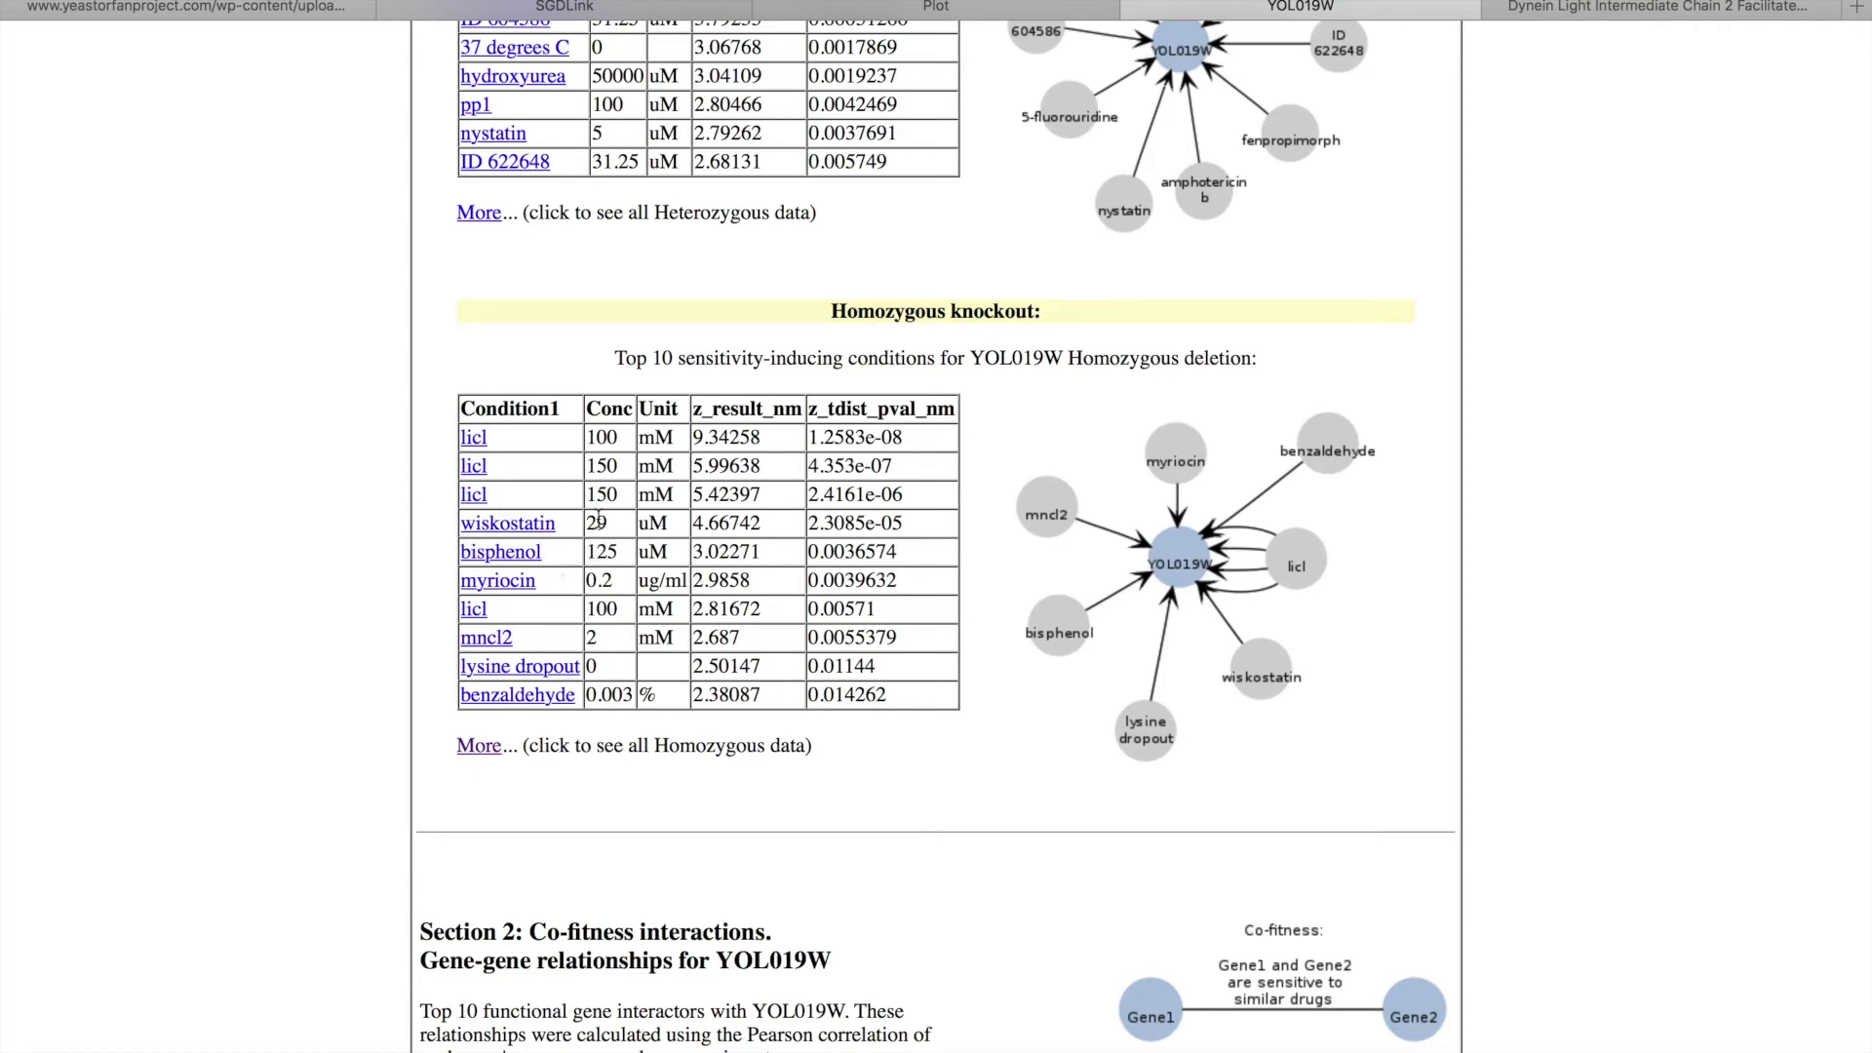
key("super+Tab")
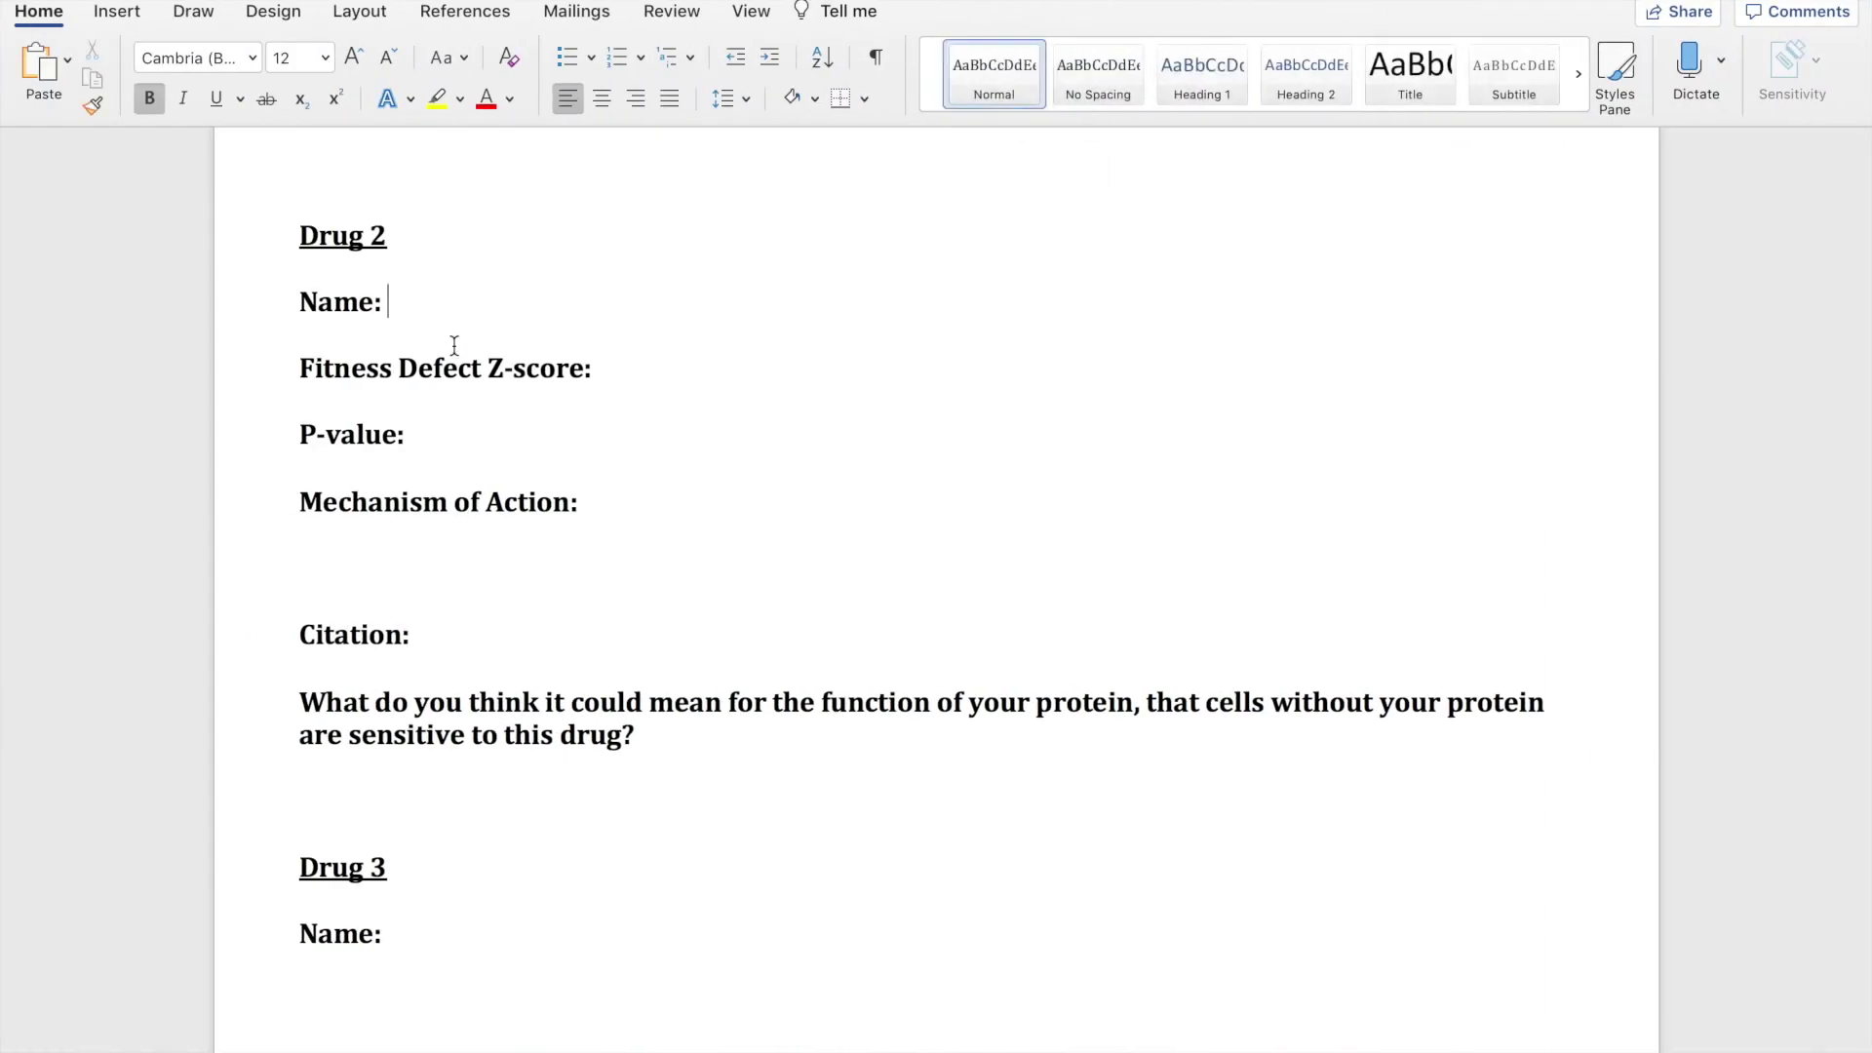
type("wisko")
key("super+Tab")
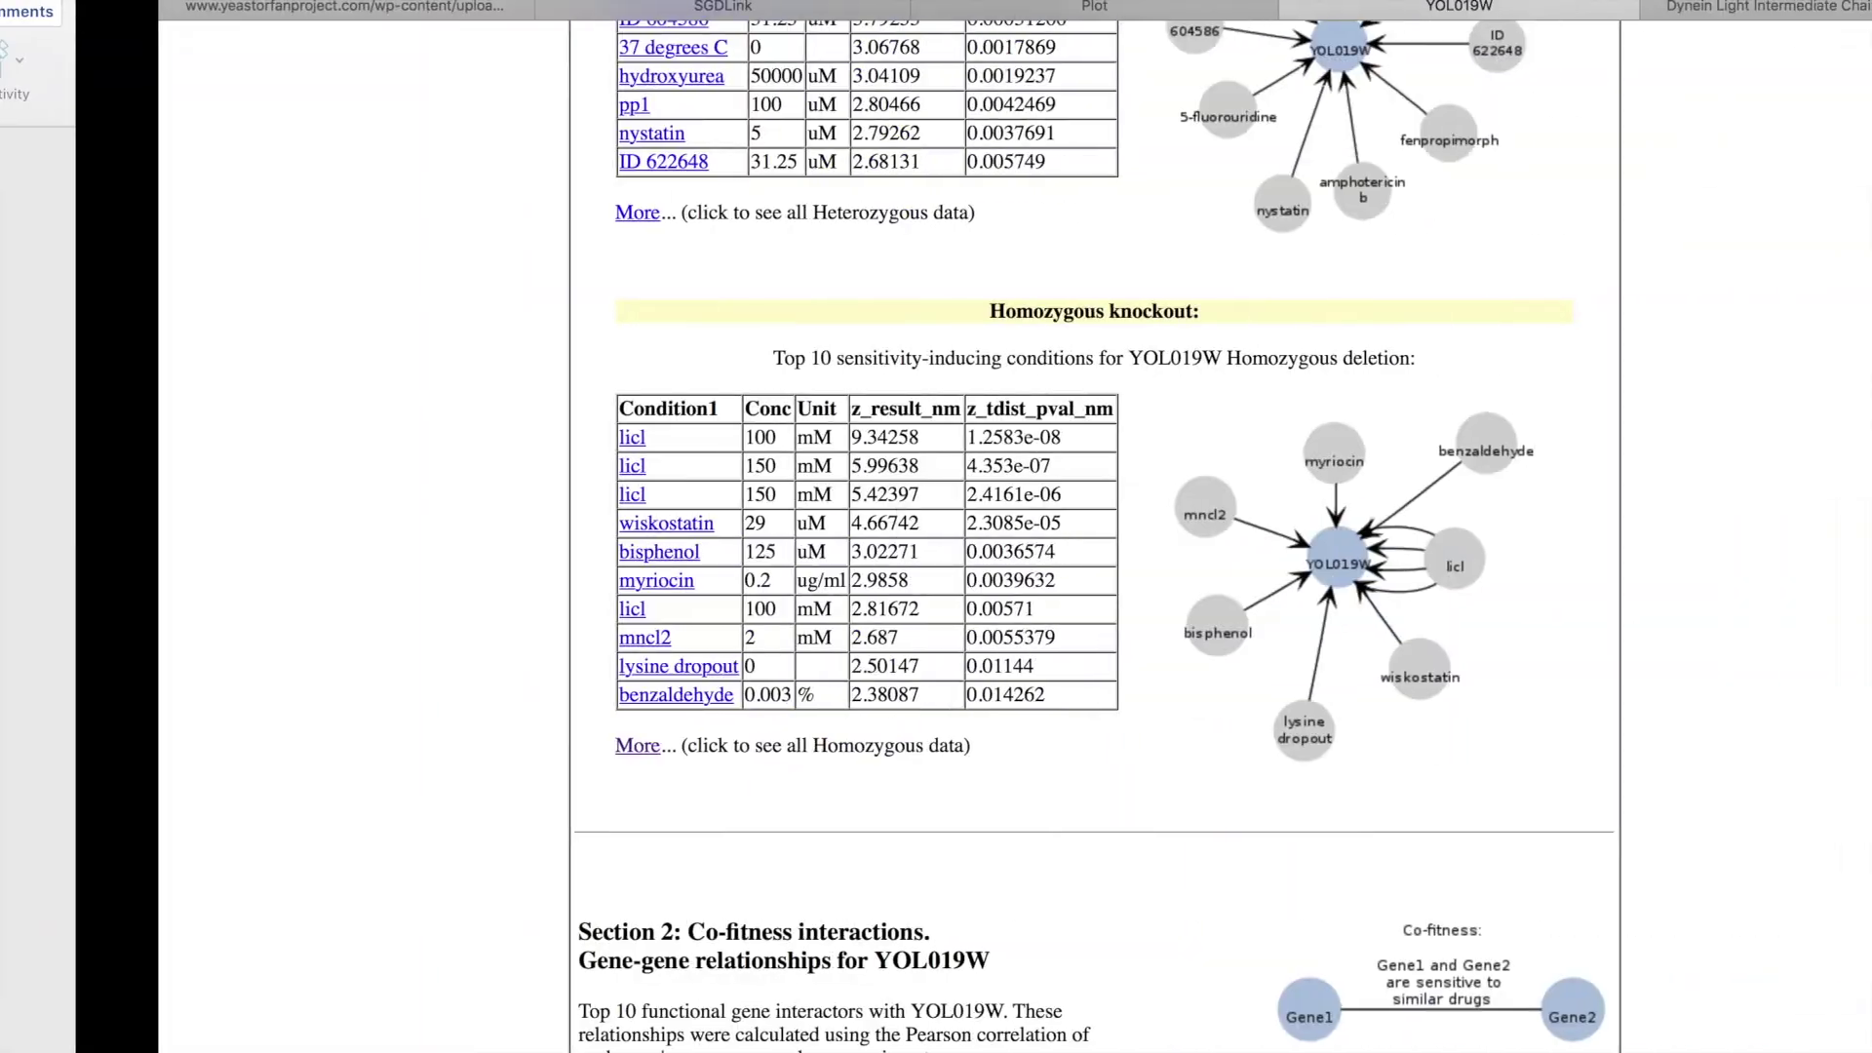
key("super+Tab")
type("sta")
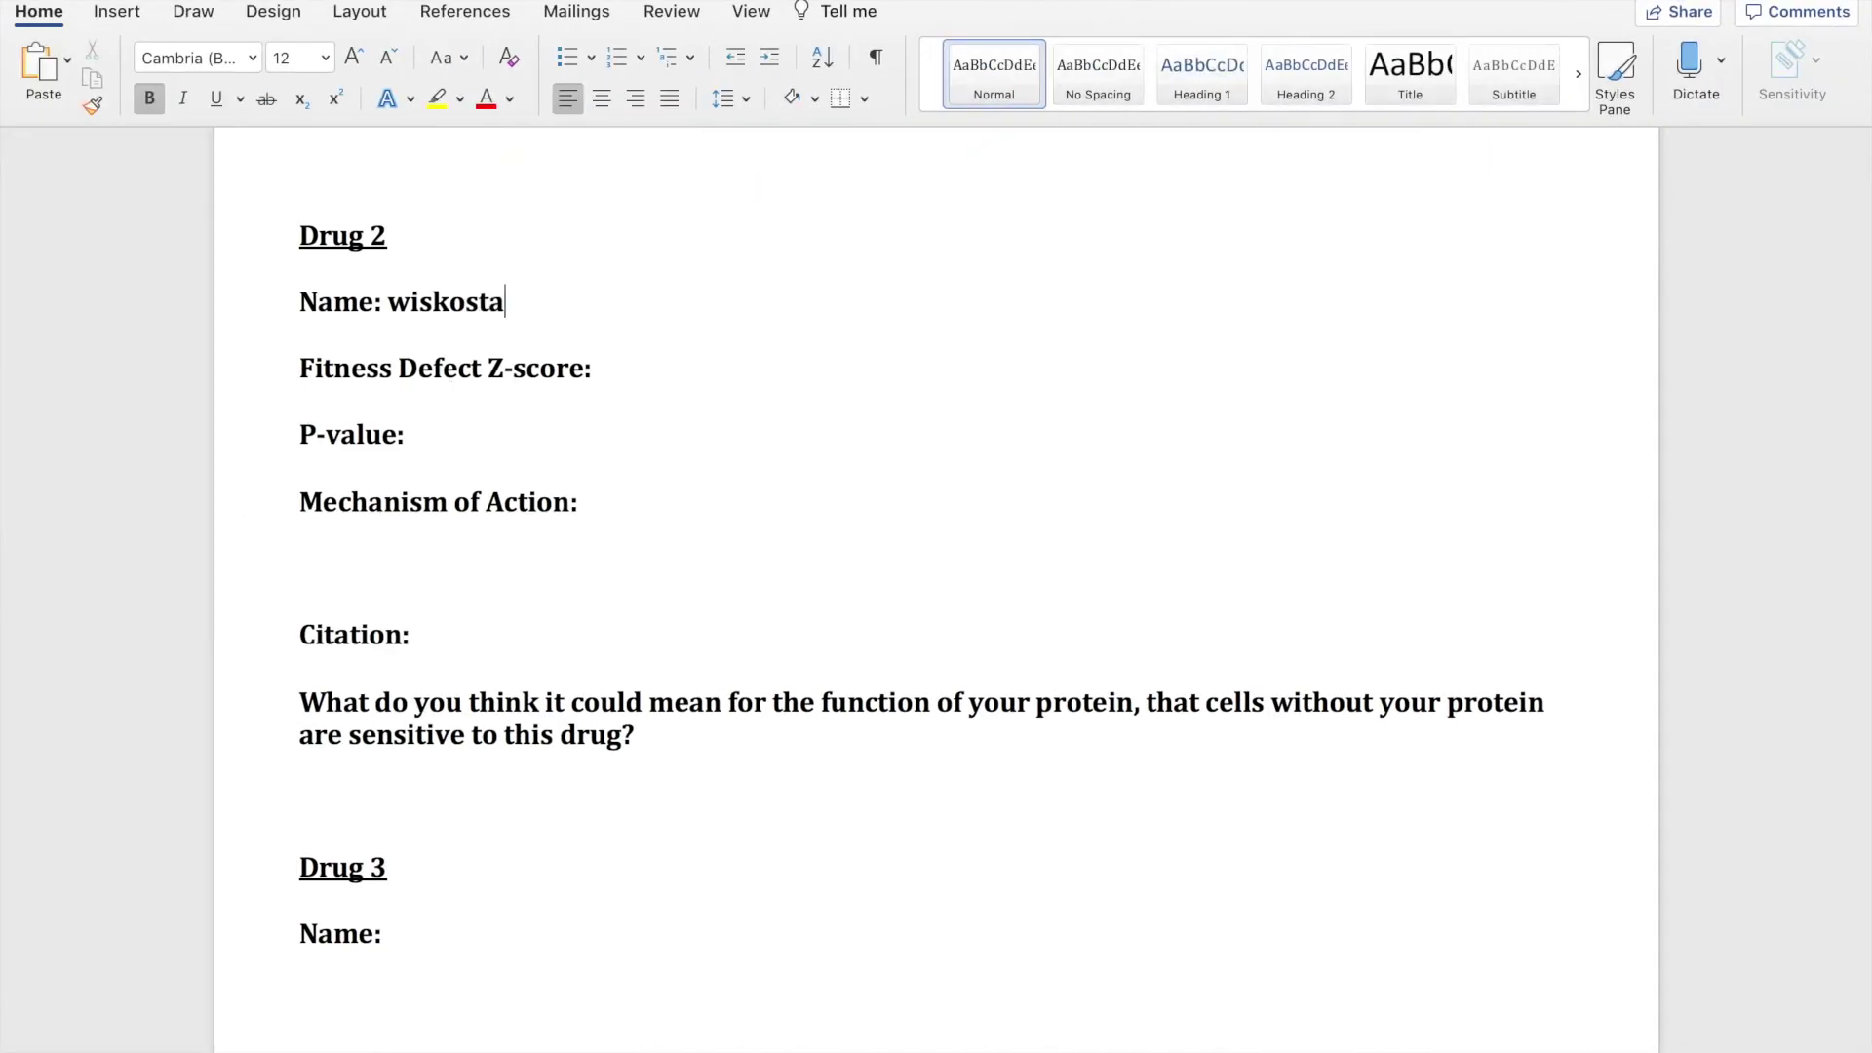
type("tin")
Copy wiskostatin's z-score 4.66742 into Drug 2's Fitness Defect Z-score.
left_click(611, 368)
key("super+Tab")
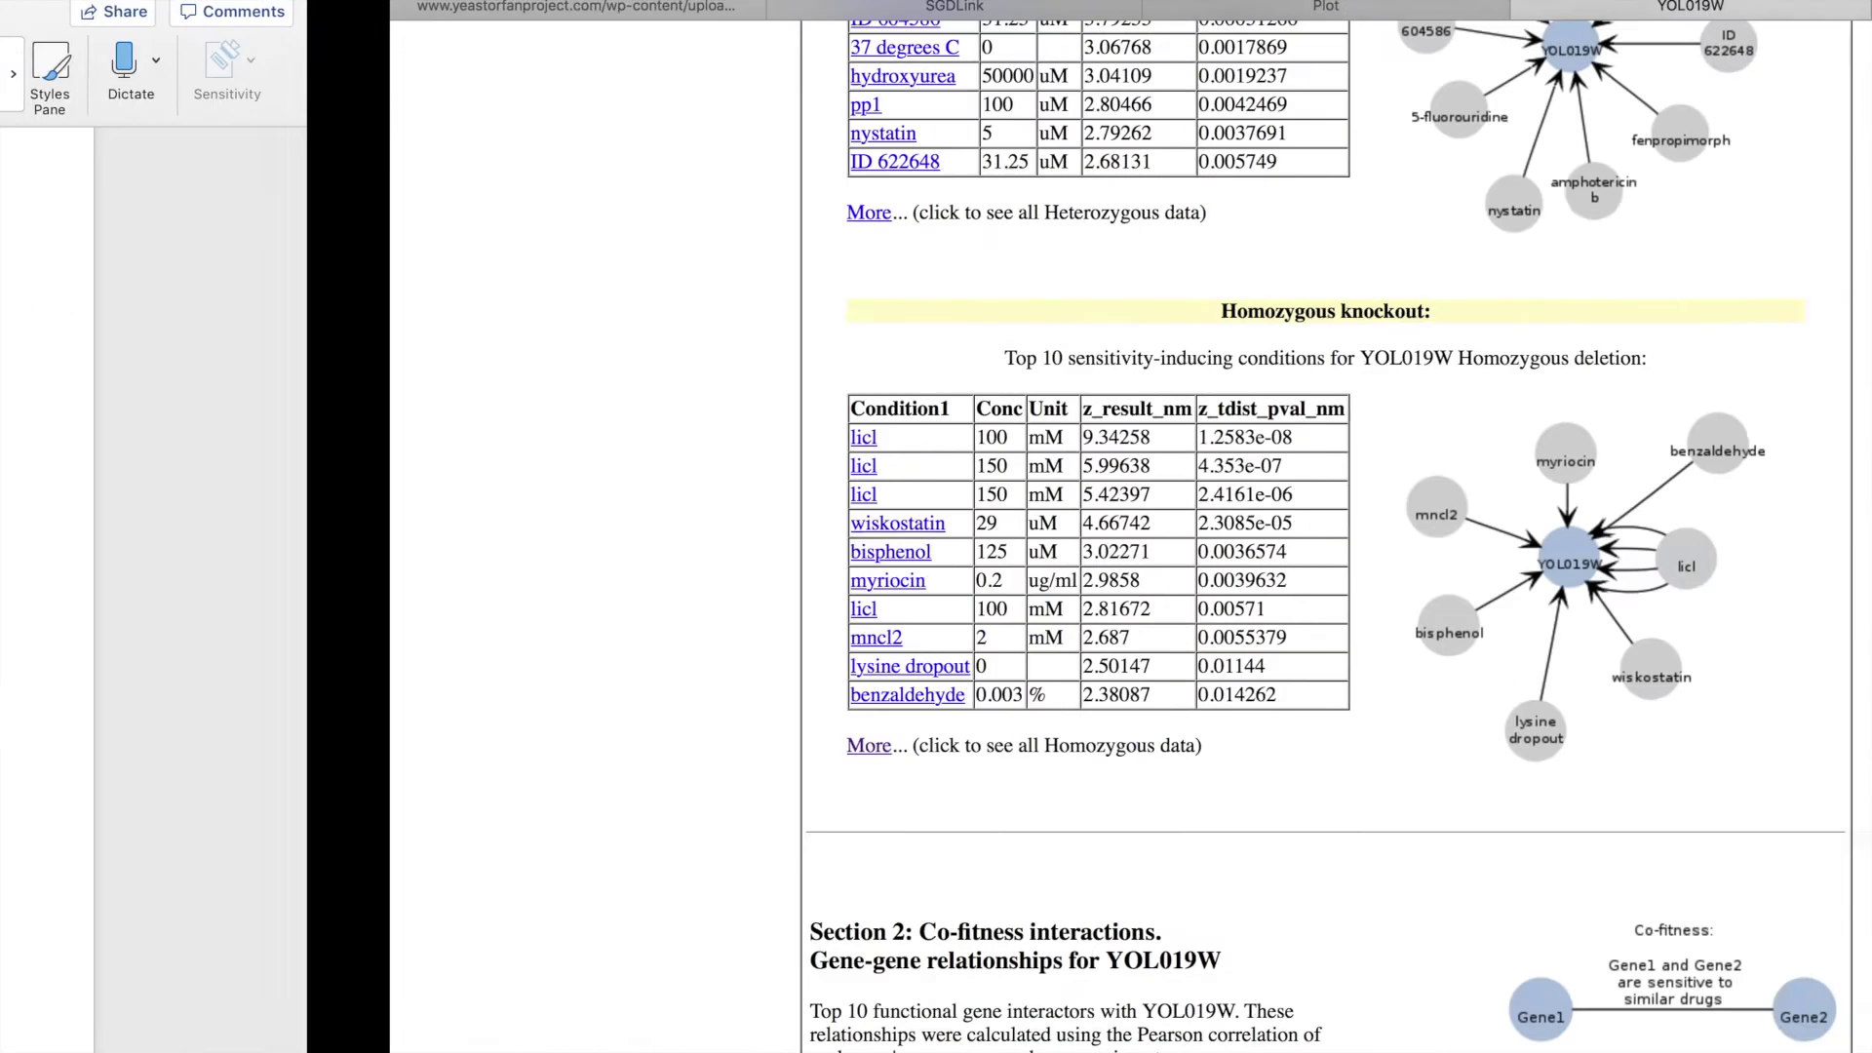
left_click_drag(691, 523, 777, 533)
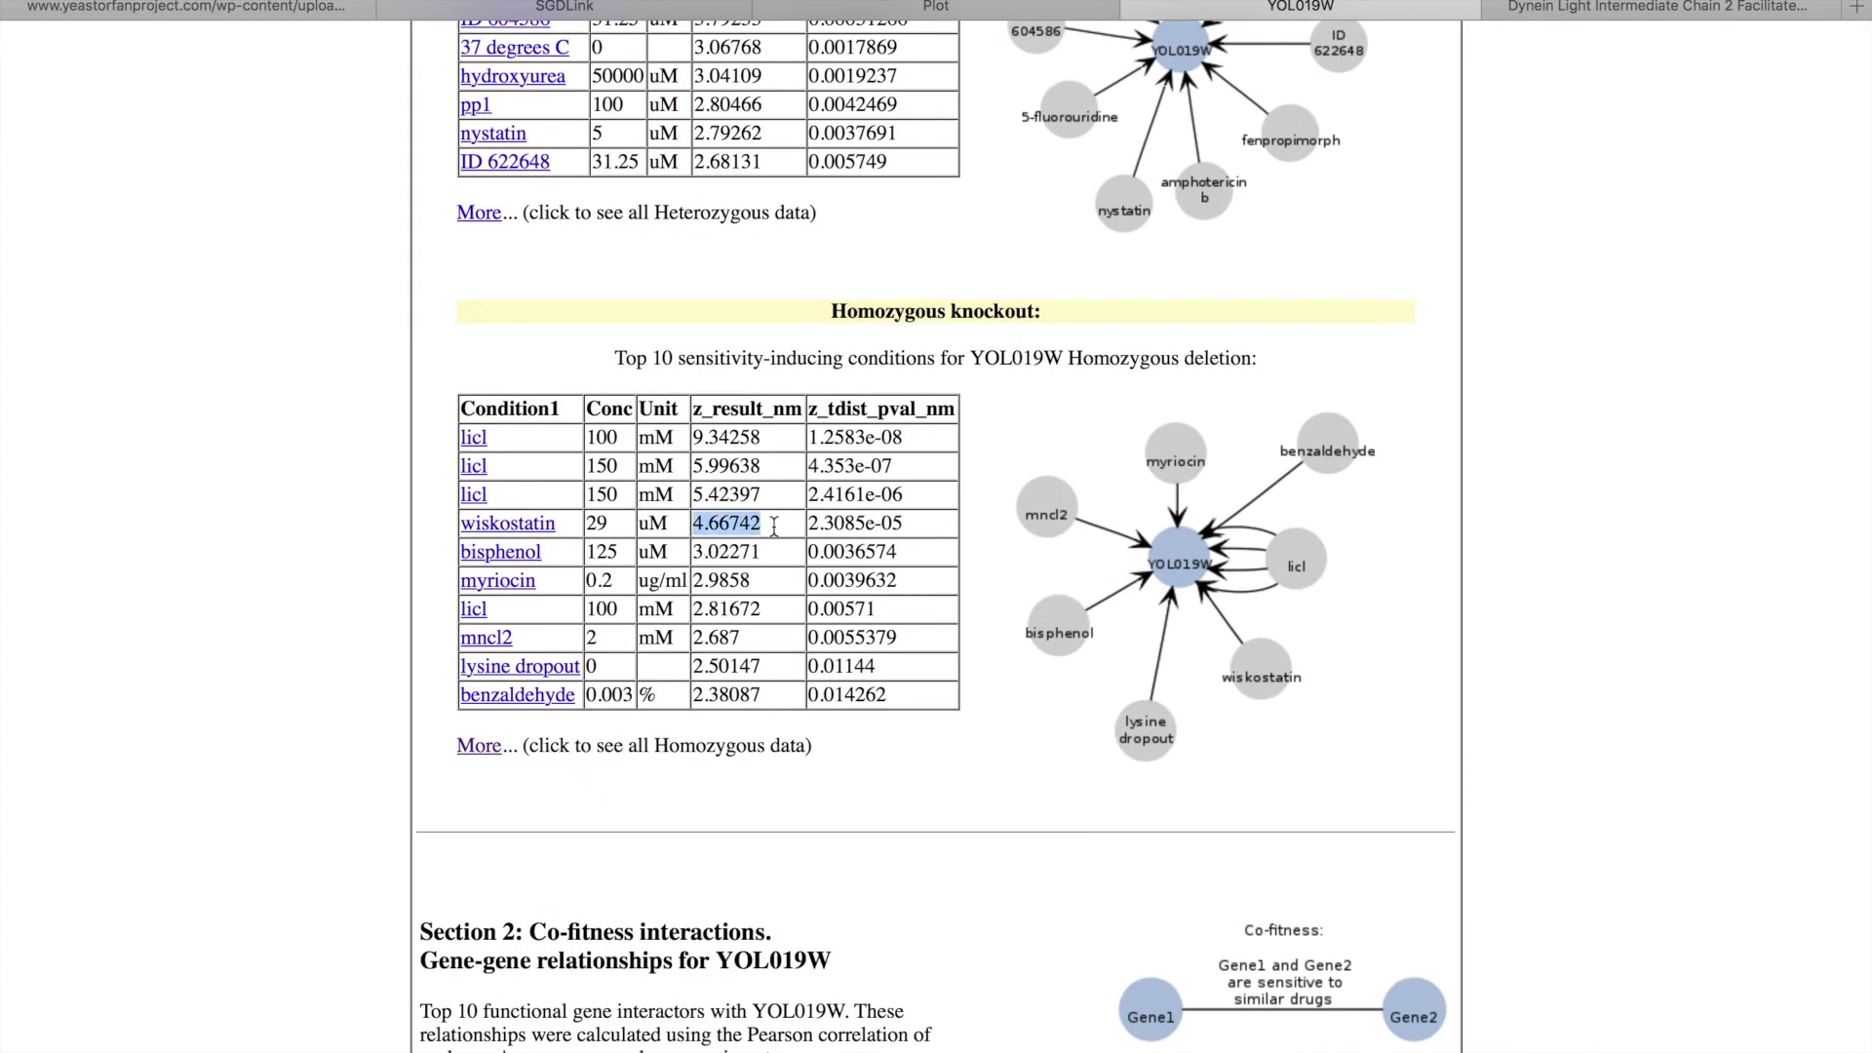
key("super+c")
key("super+Tab")
key("super+v")
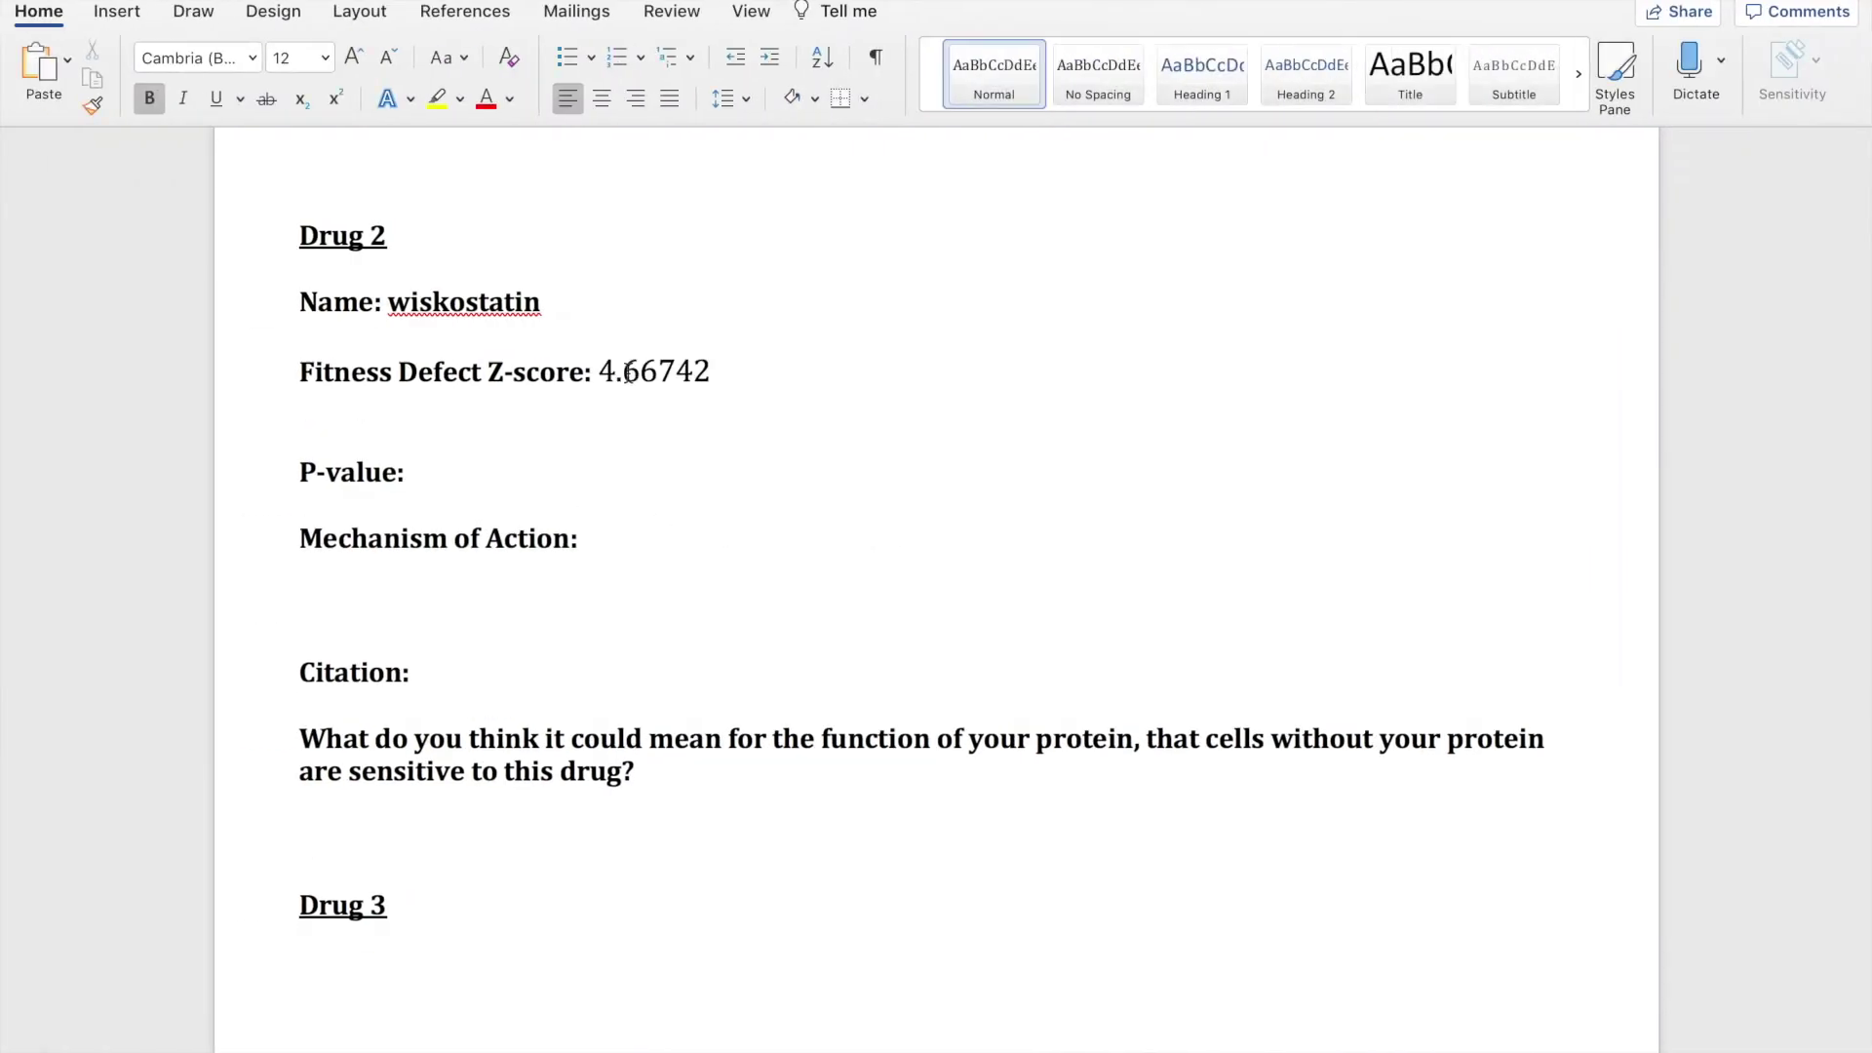
Paste wiskostatin's p-value 2.3085e-05 after Drug 2's P-value:.
key("super+Tab")
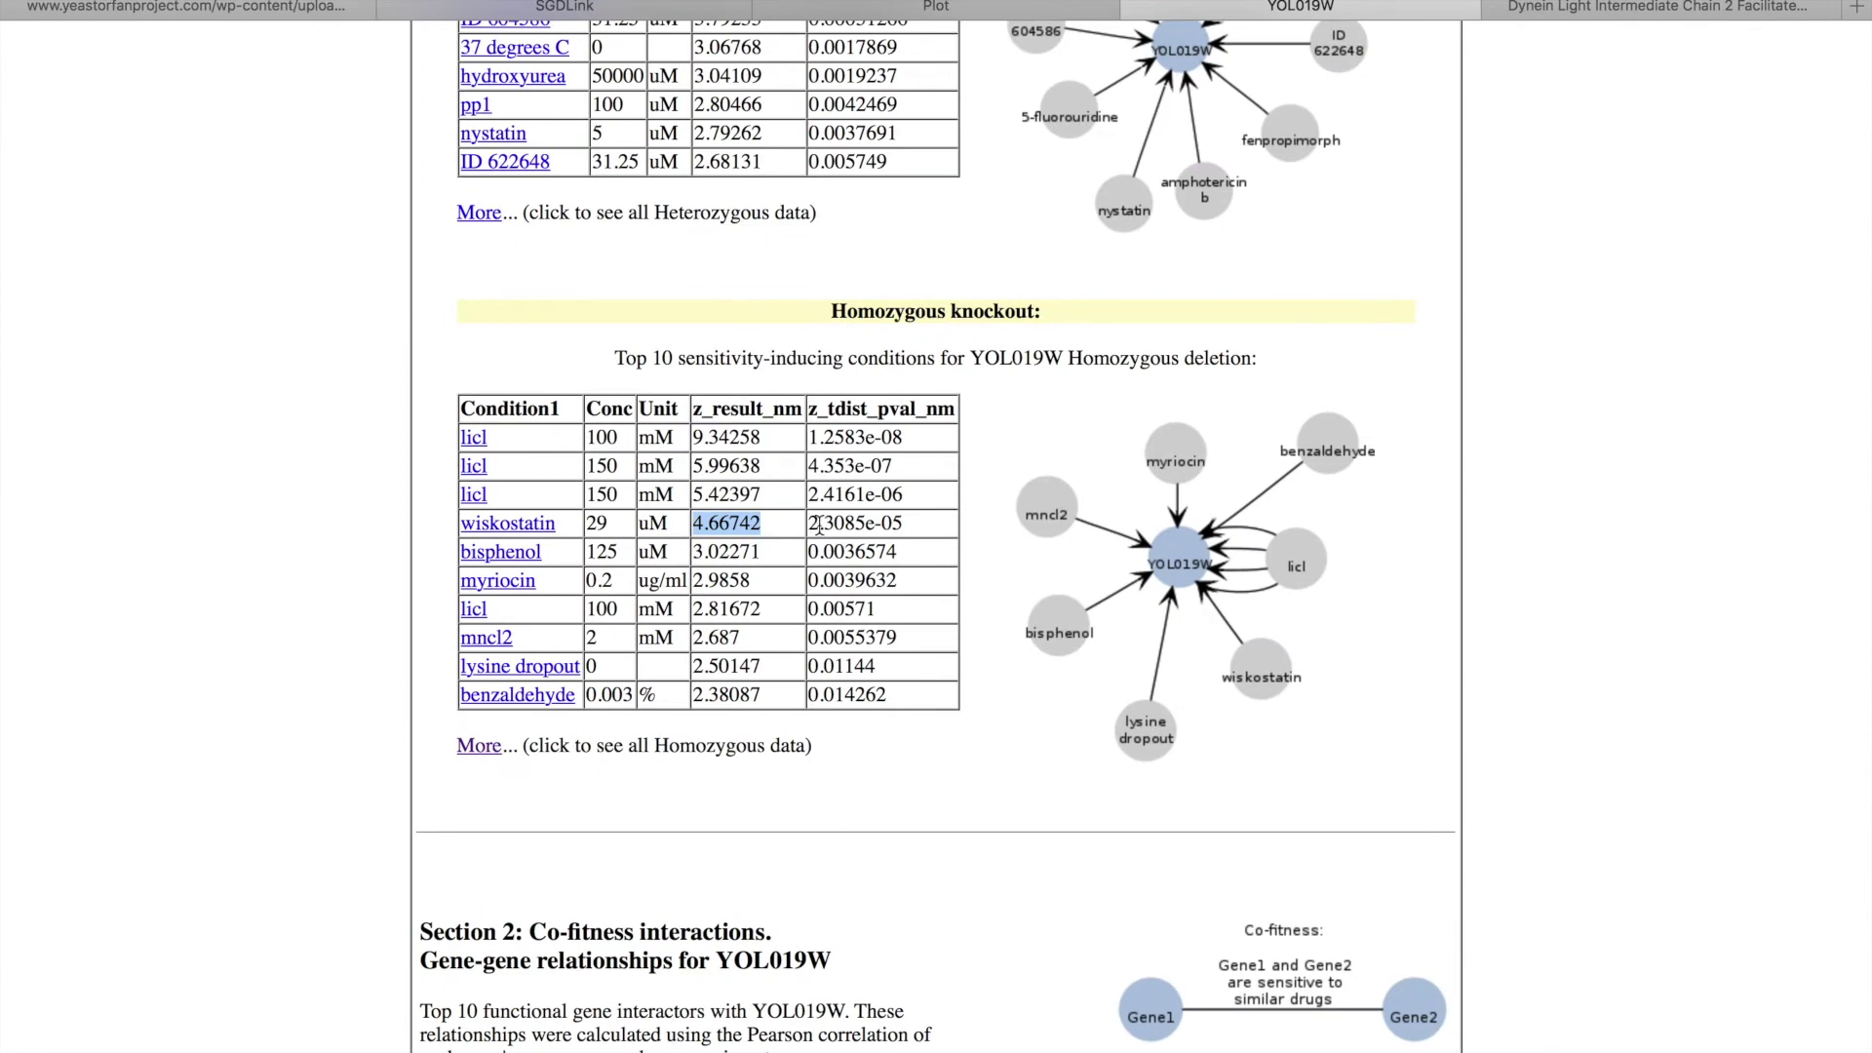
left_click_drag(808, 524, 902, 531)
key("super+Tab")
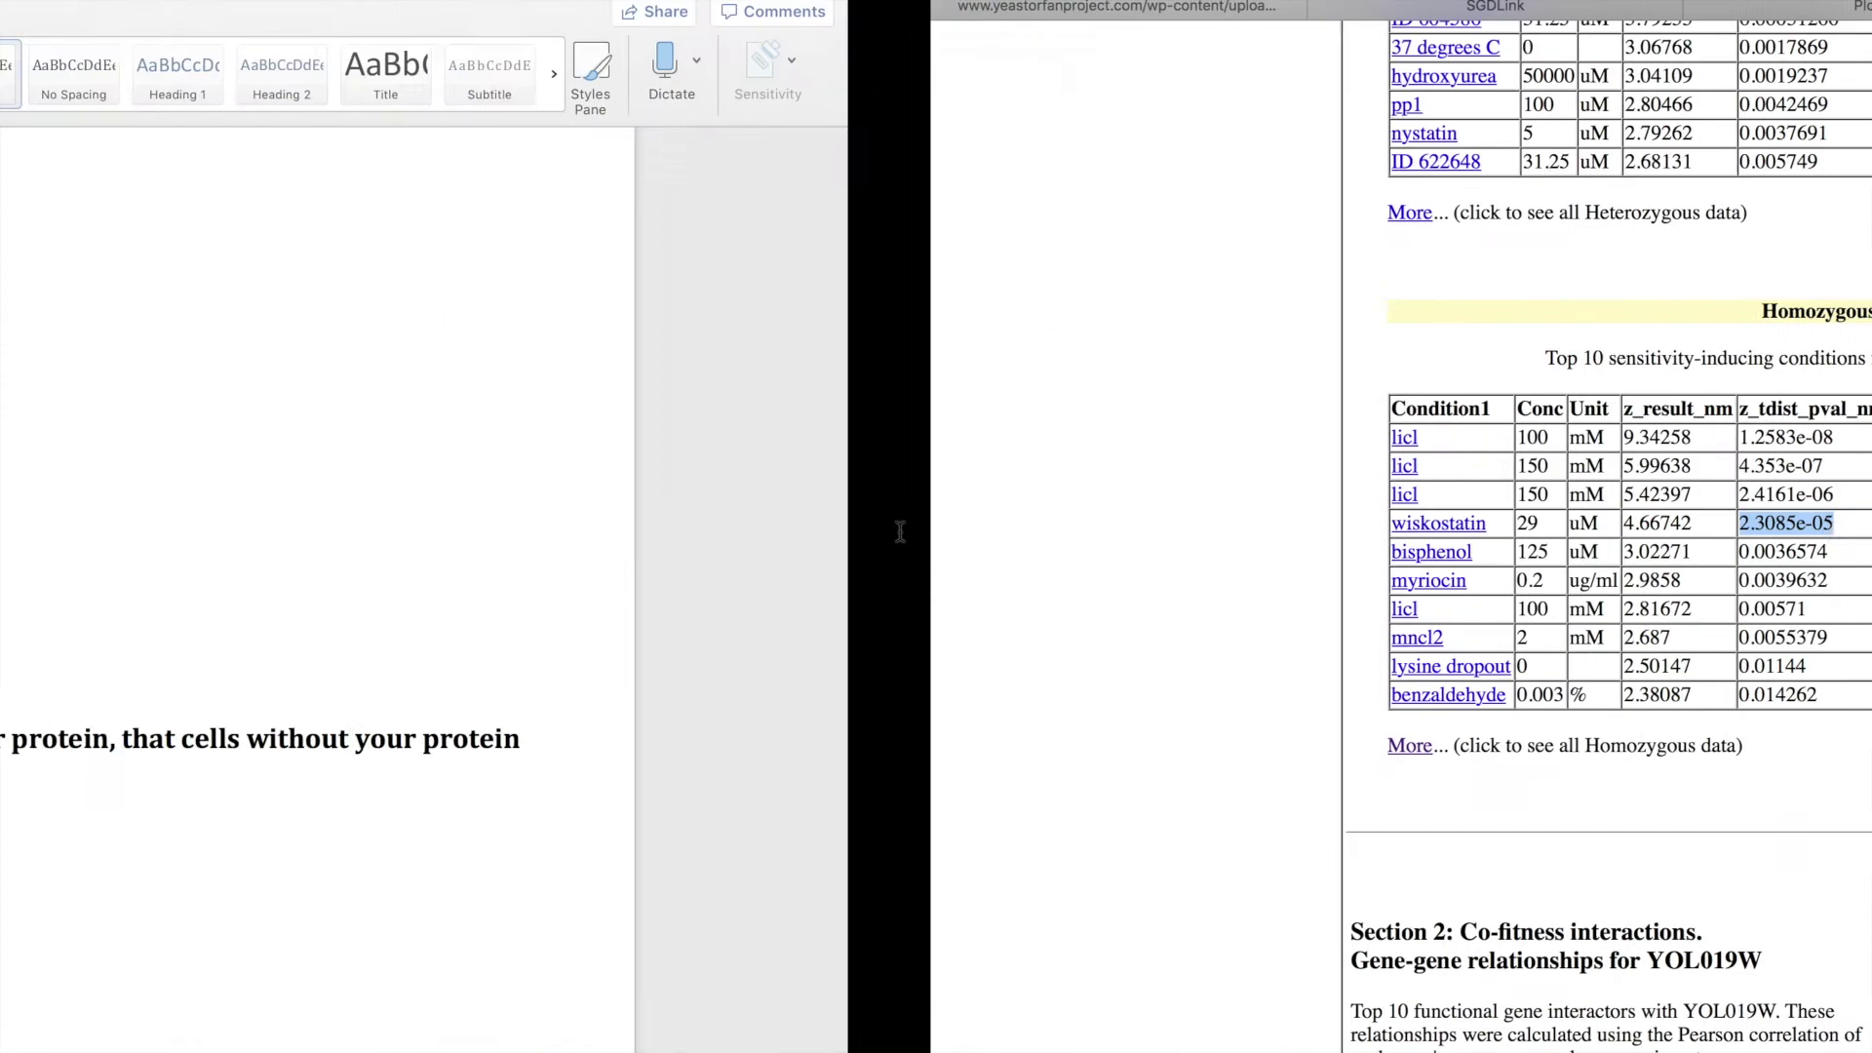
left_click(416, 472)
key("super+v")
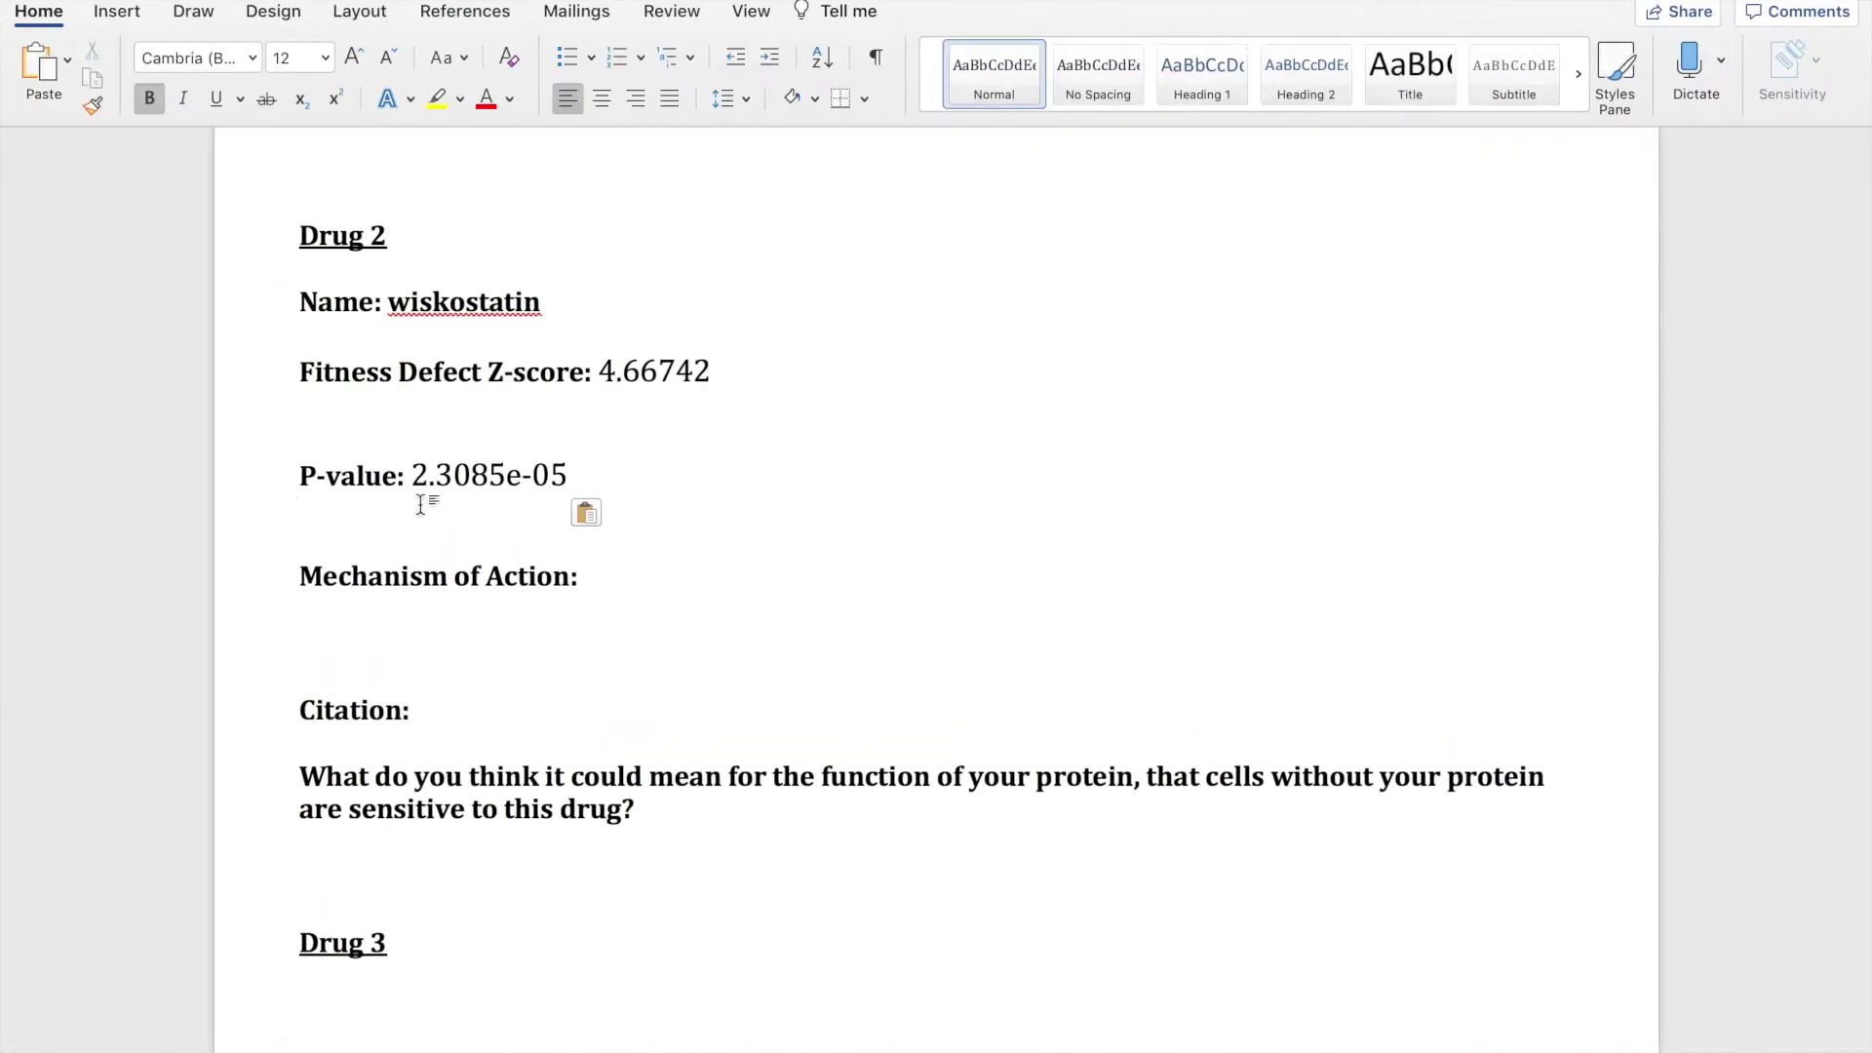
scroll(693, 546, "down", 10)
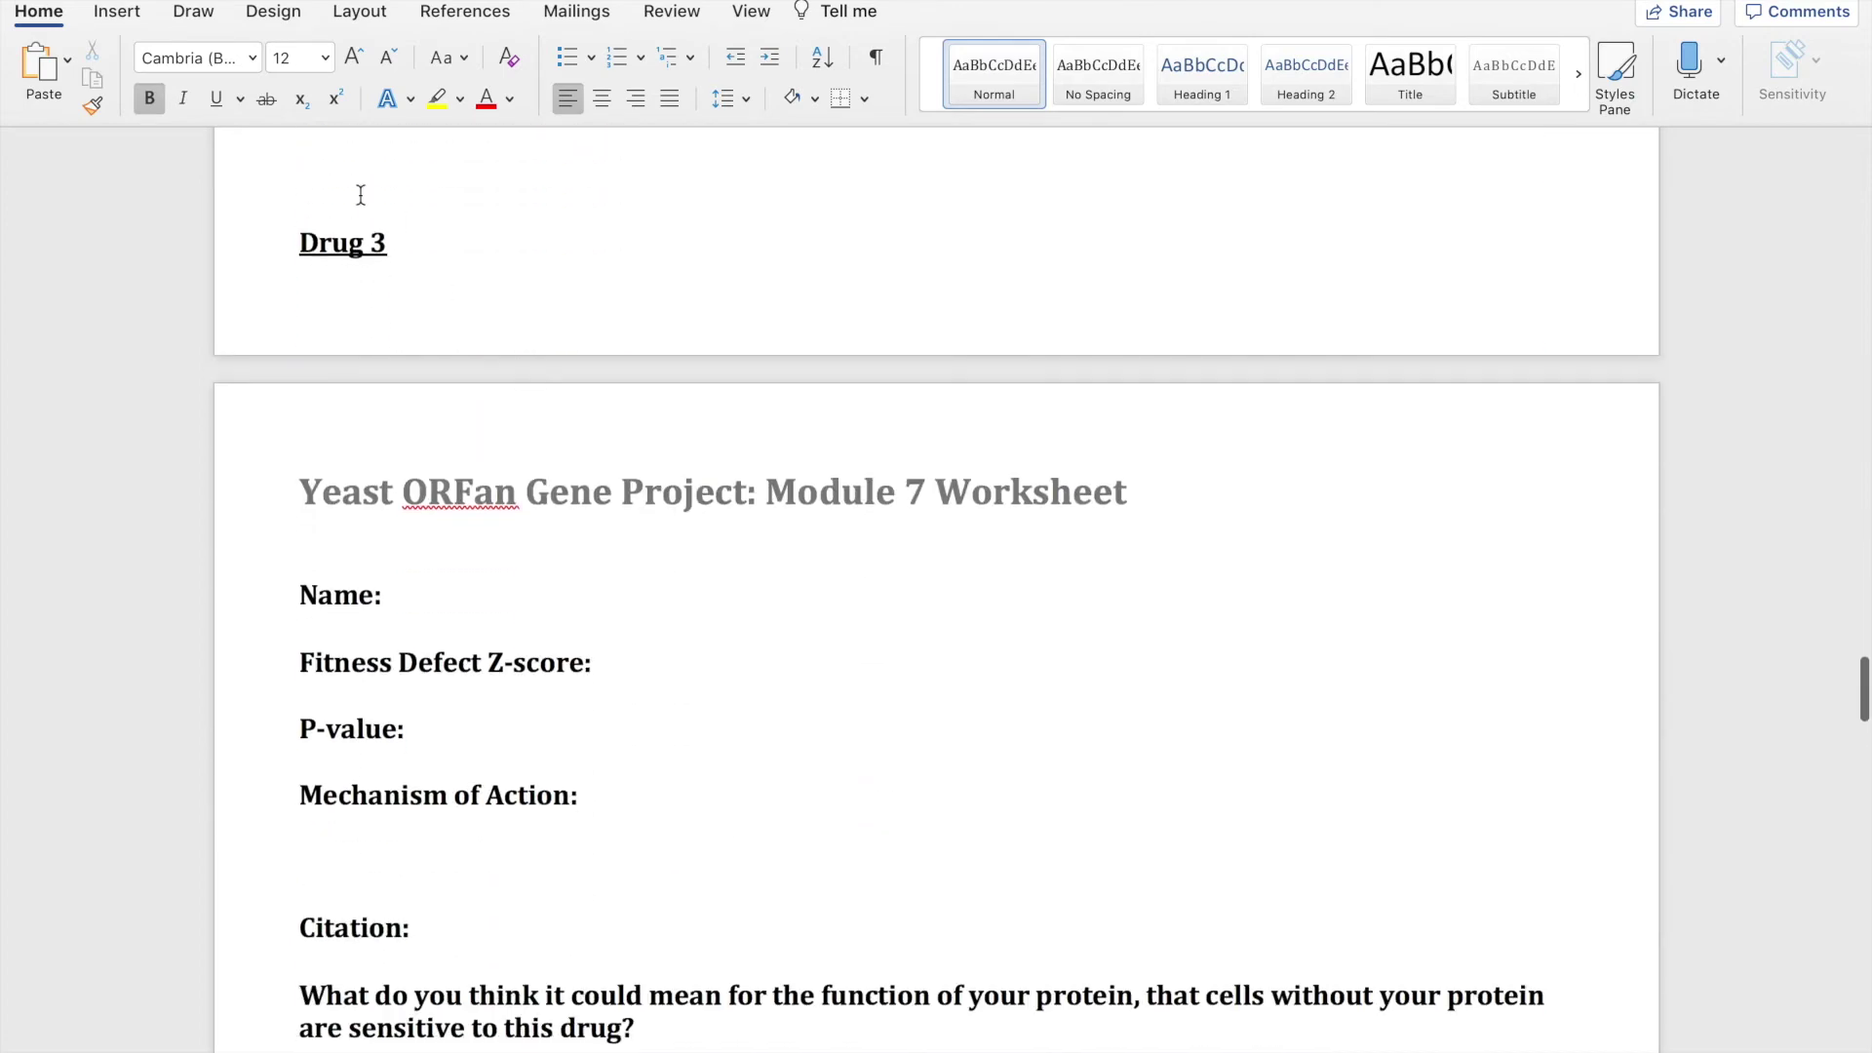
Push Drug 3 onto the next page and enter bisphenol as its name.
left_click(339, 173)
key("Return")
scroll(538, 298, "down", 5)
left_click(464, 281)
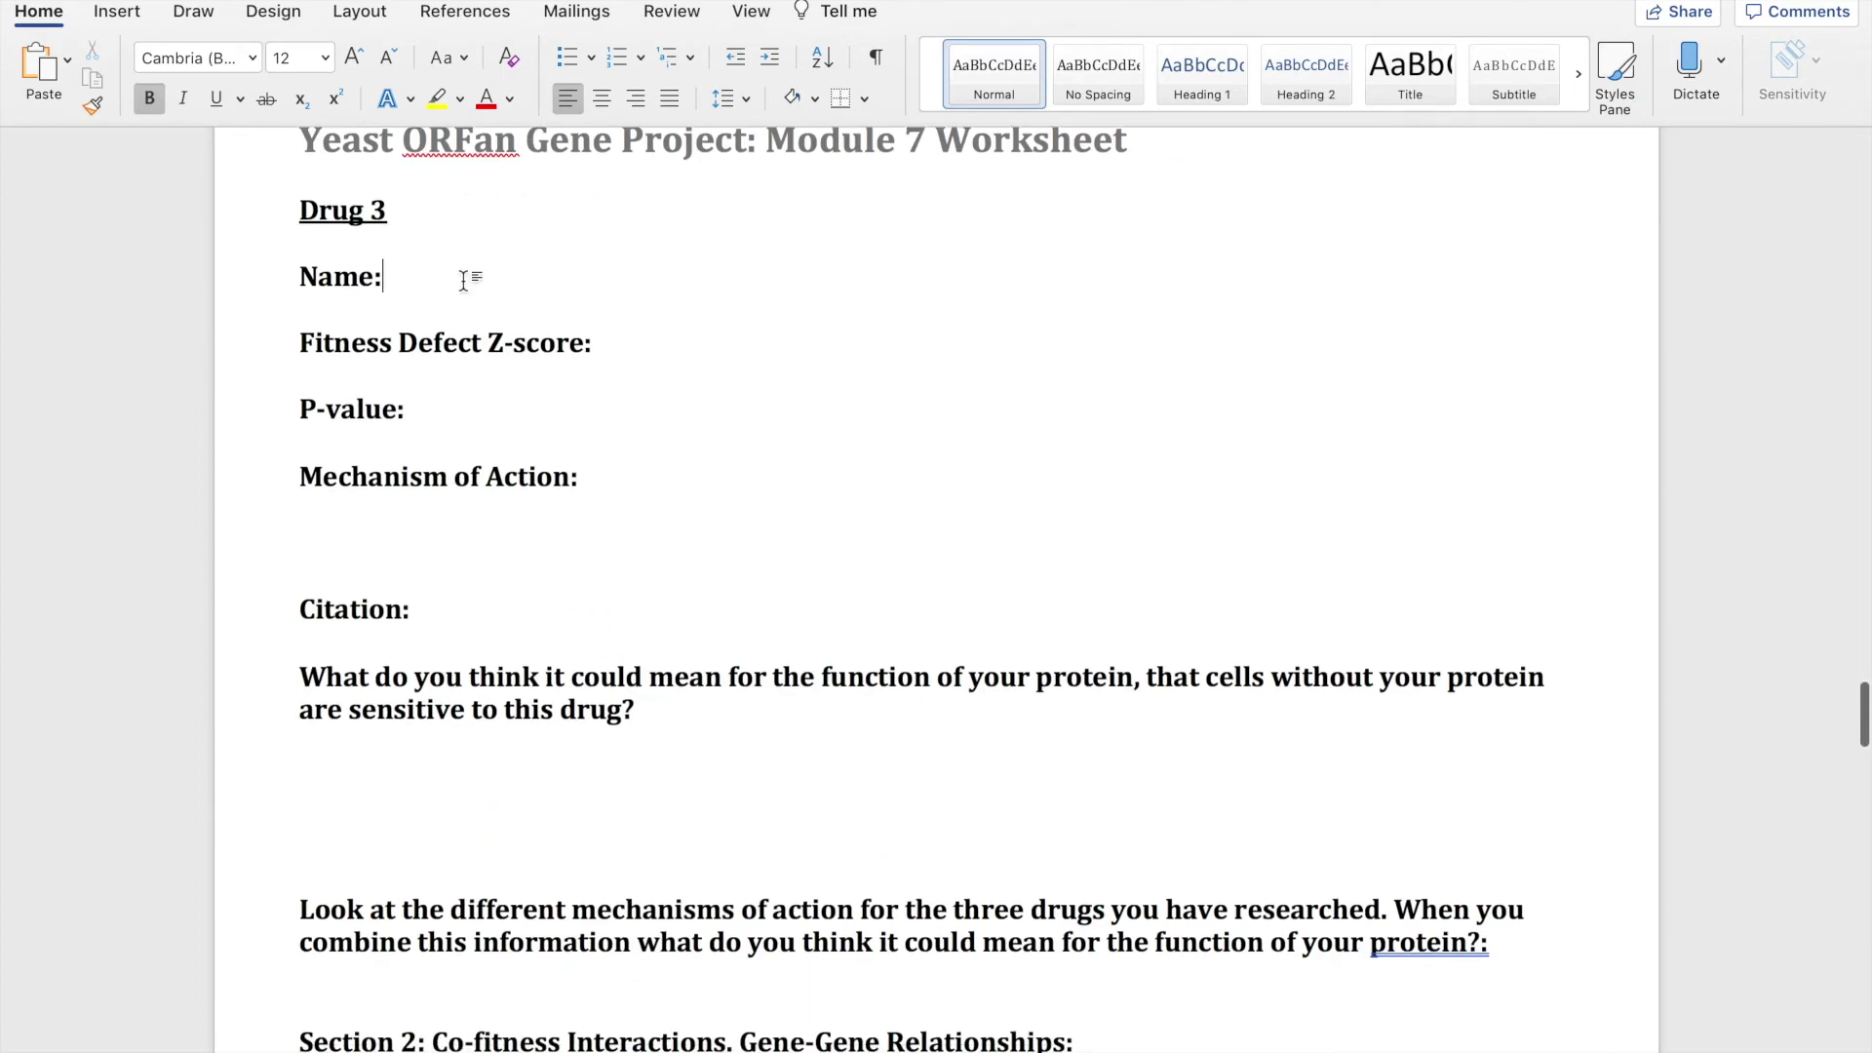
key("ctrl+Right")
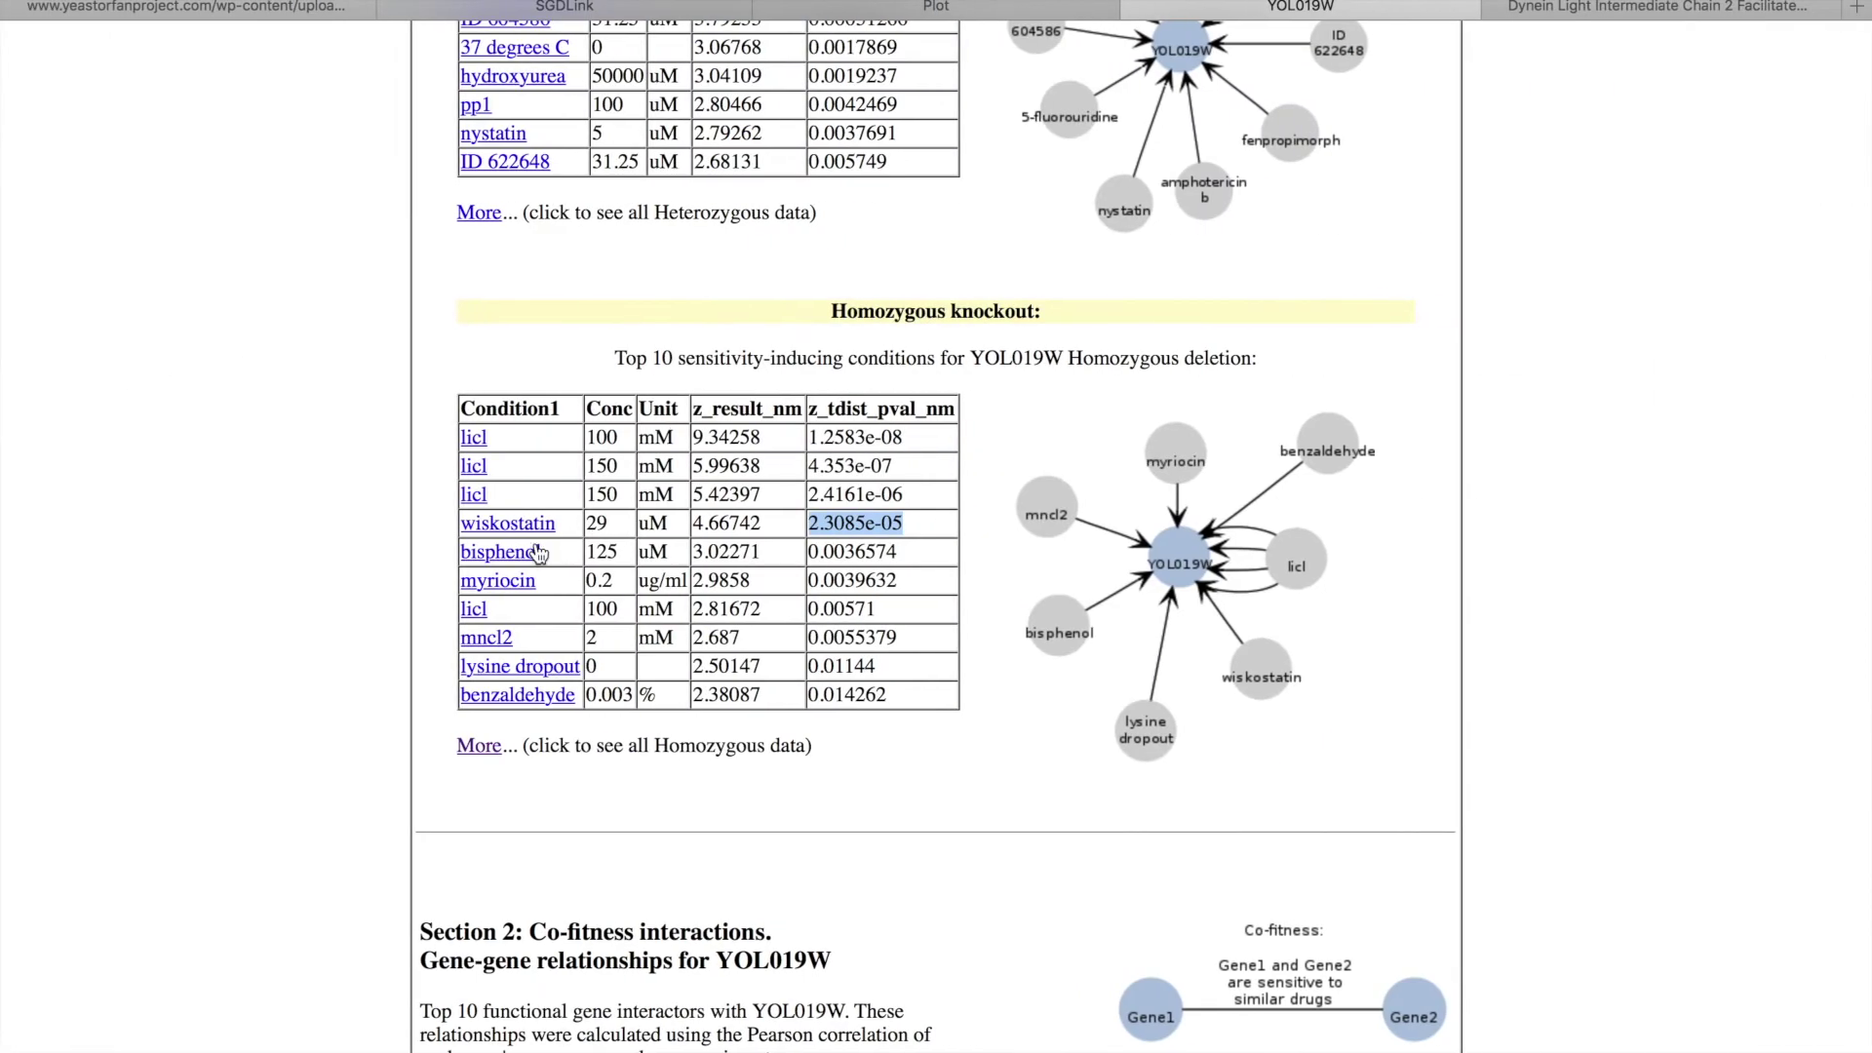
key("ctrl+Left")
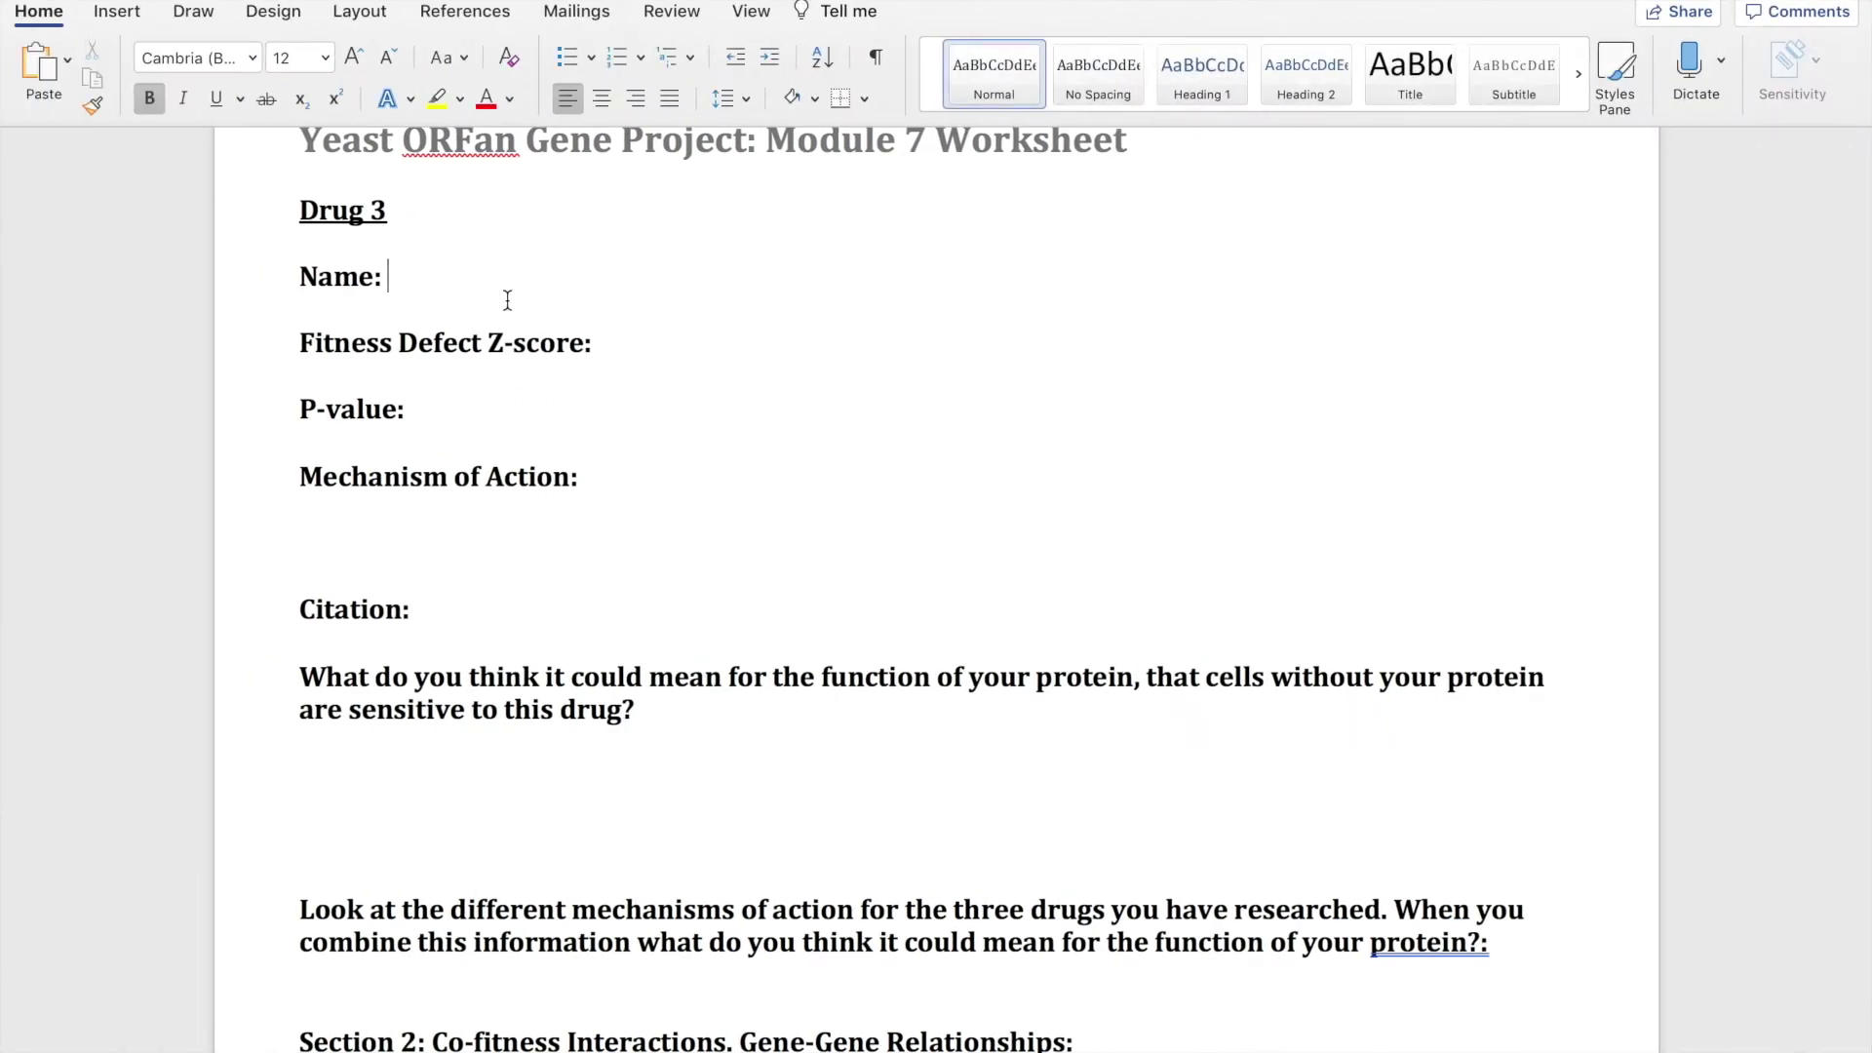
type("bisphenol")
Copy bisphenol's z-score 3.02271 into Drug 3's Fitness Defect Z-score.
left_click(685, 336)
key("ctrl+Right")
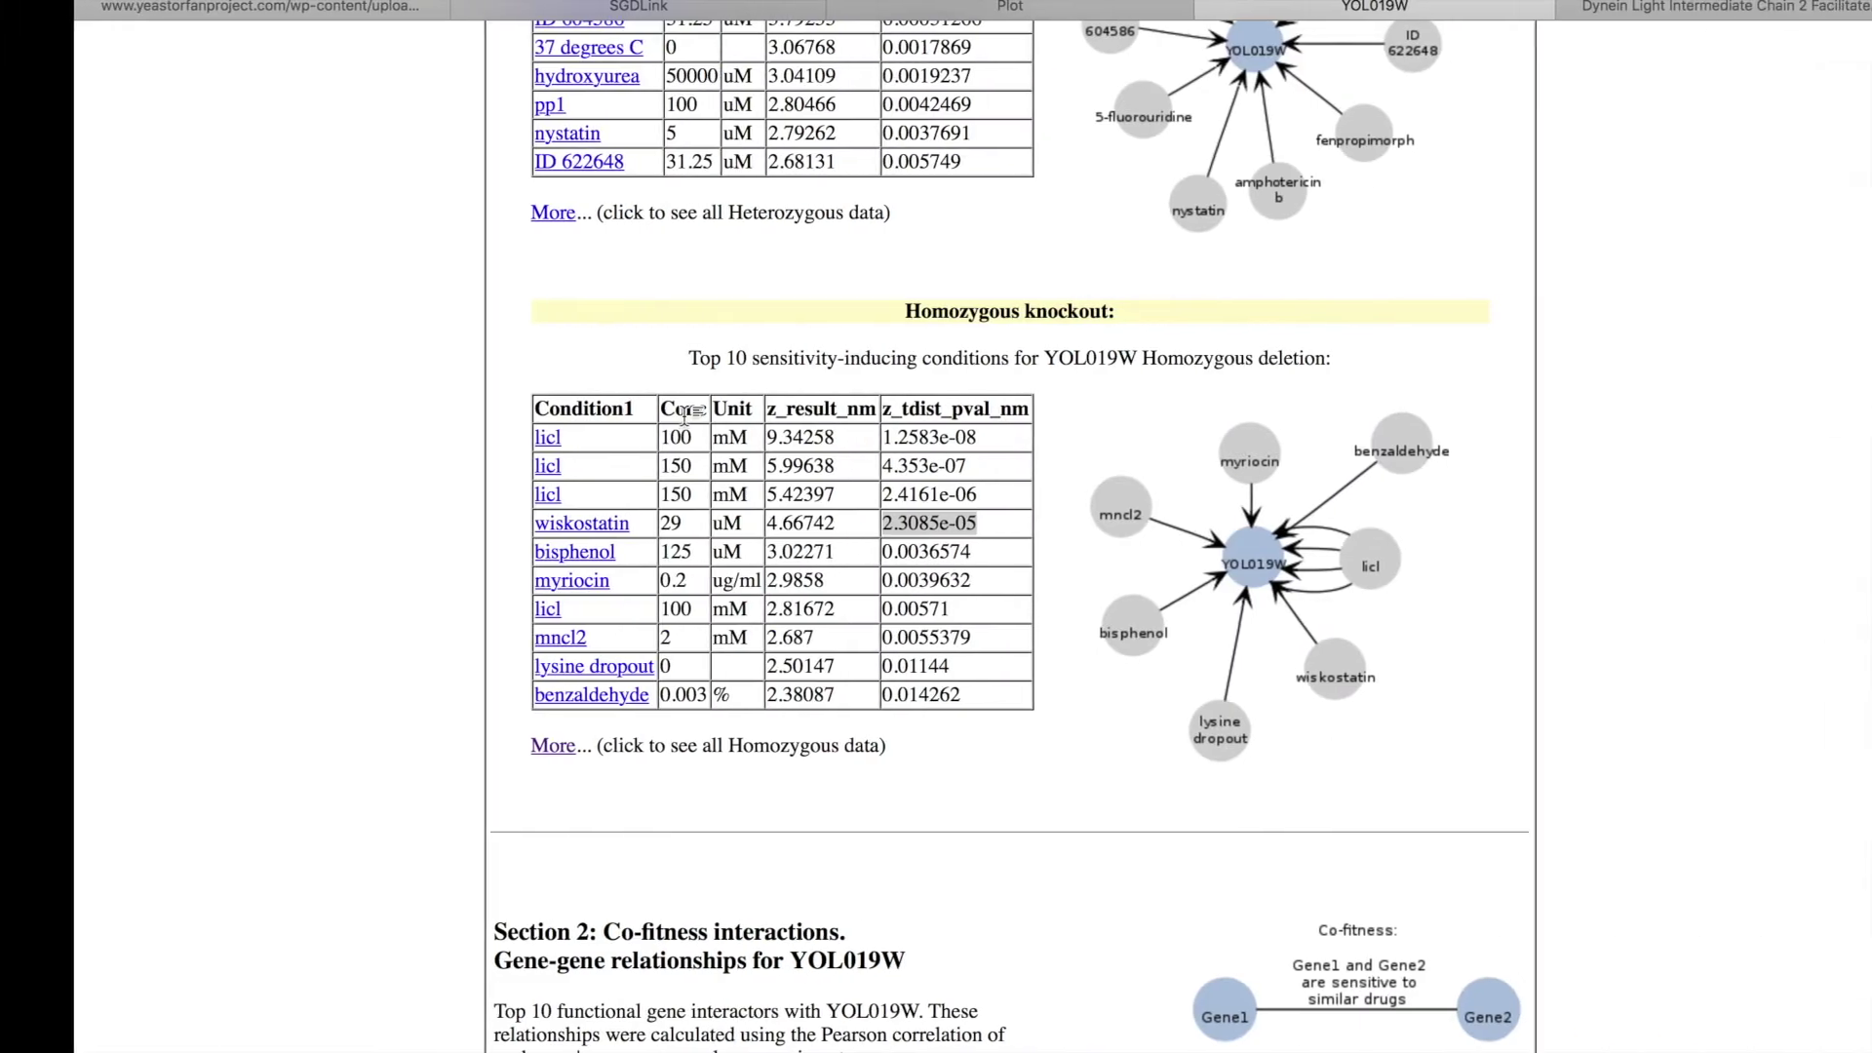
left_click_drag(692, 552, 818, 552)
left_click(717, 547)
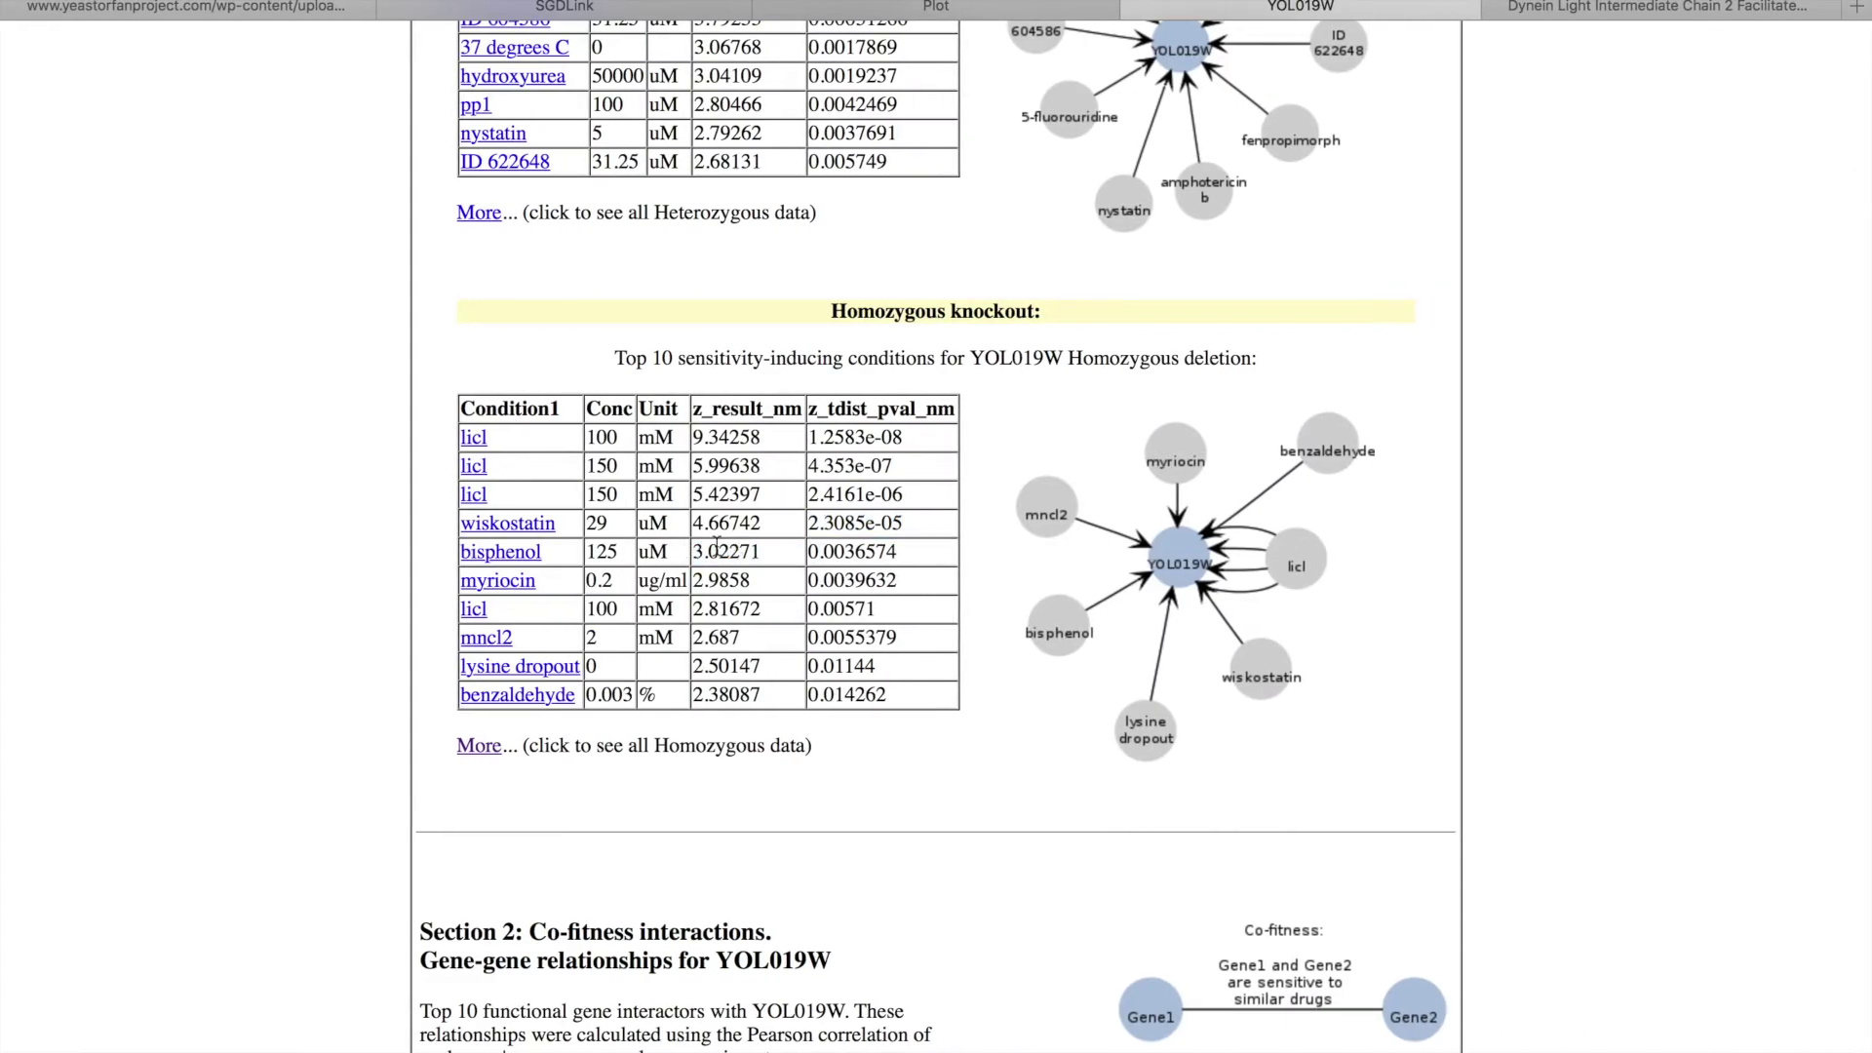
left_click_drag(699, 552, 762, 552)
key("super+c")
key("ctrl+Left")
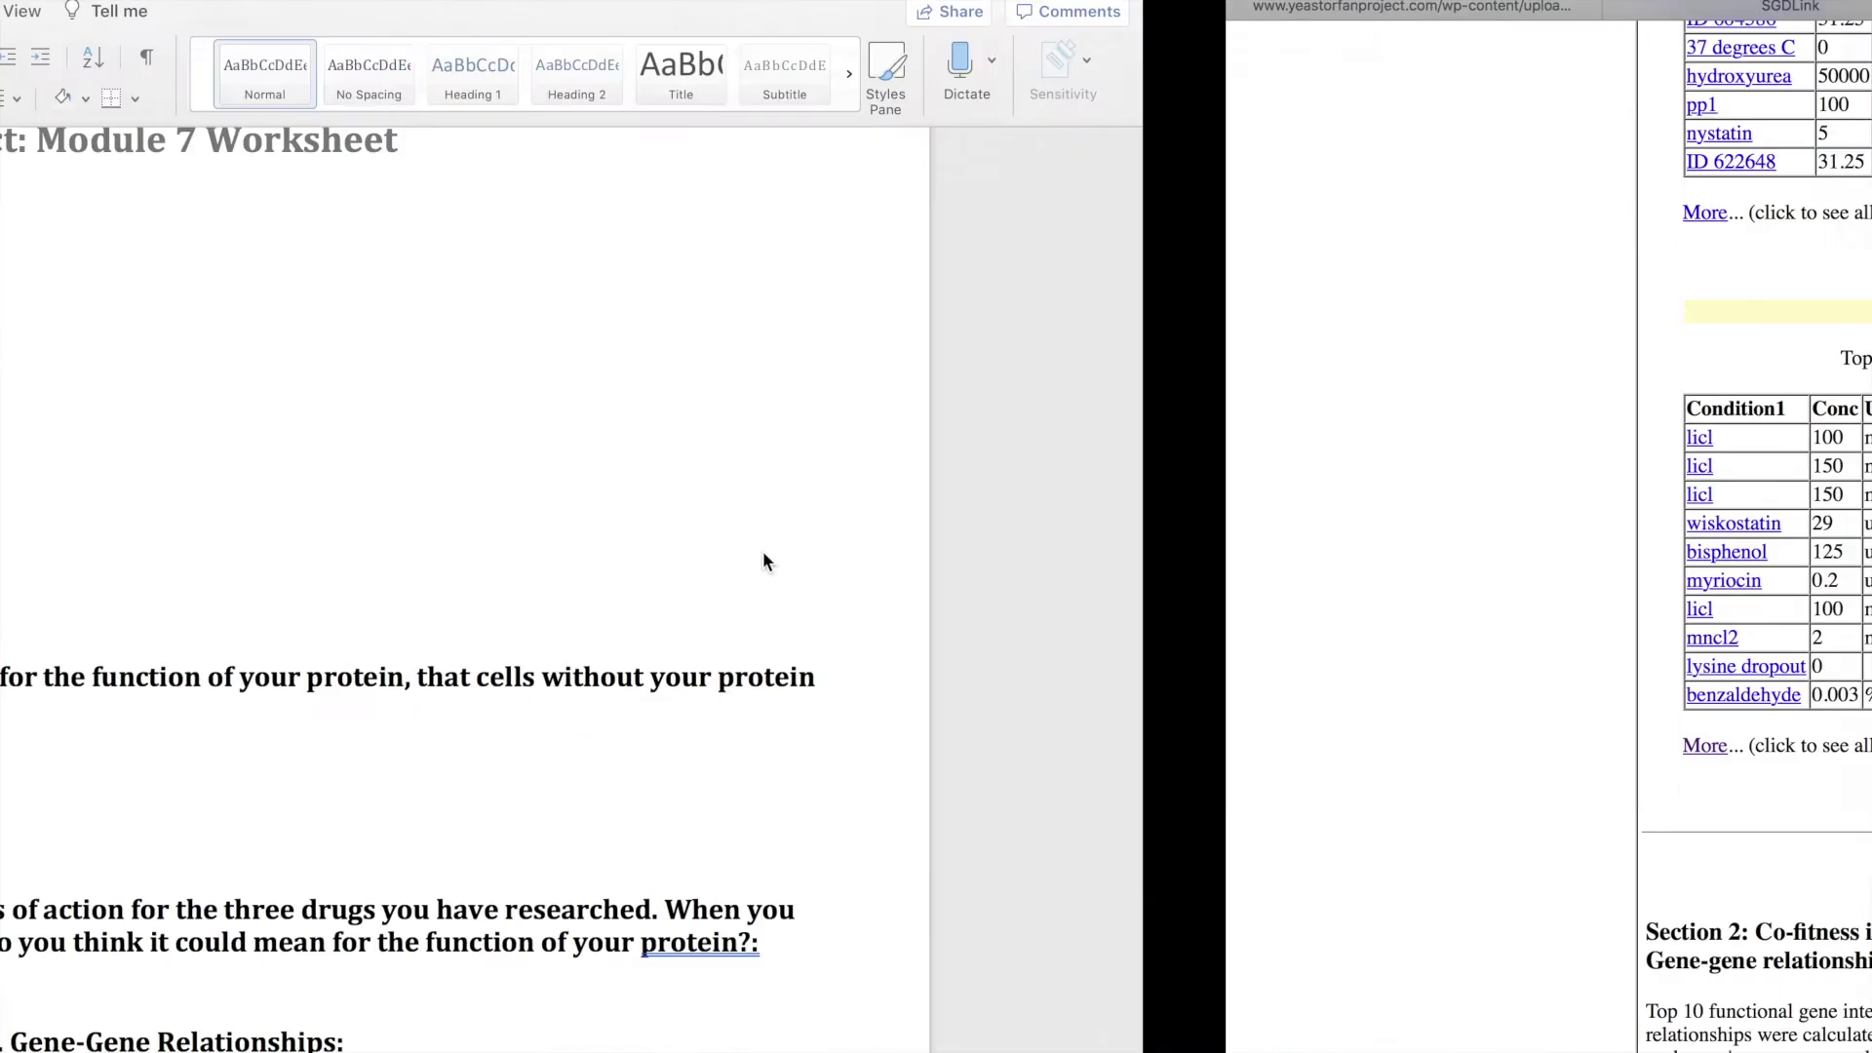
key("super+v")
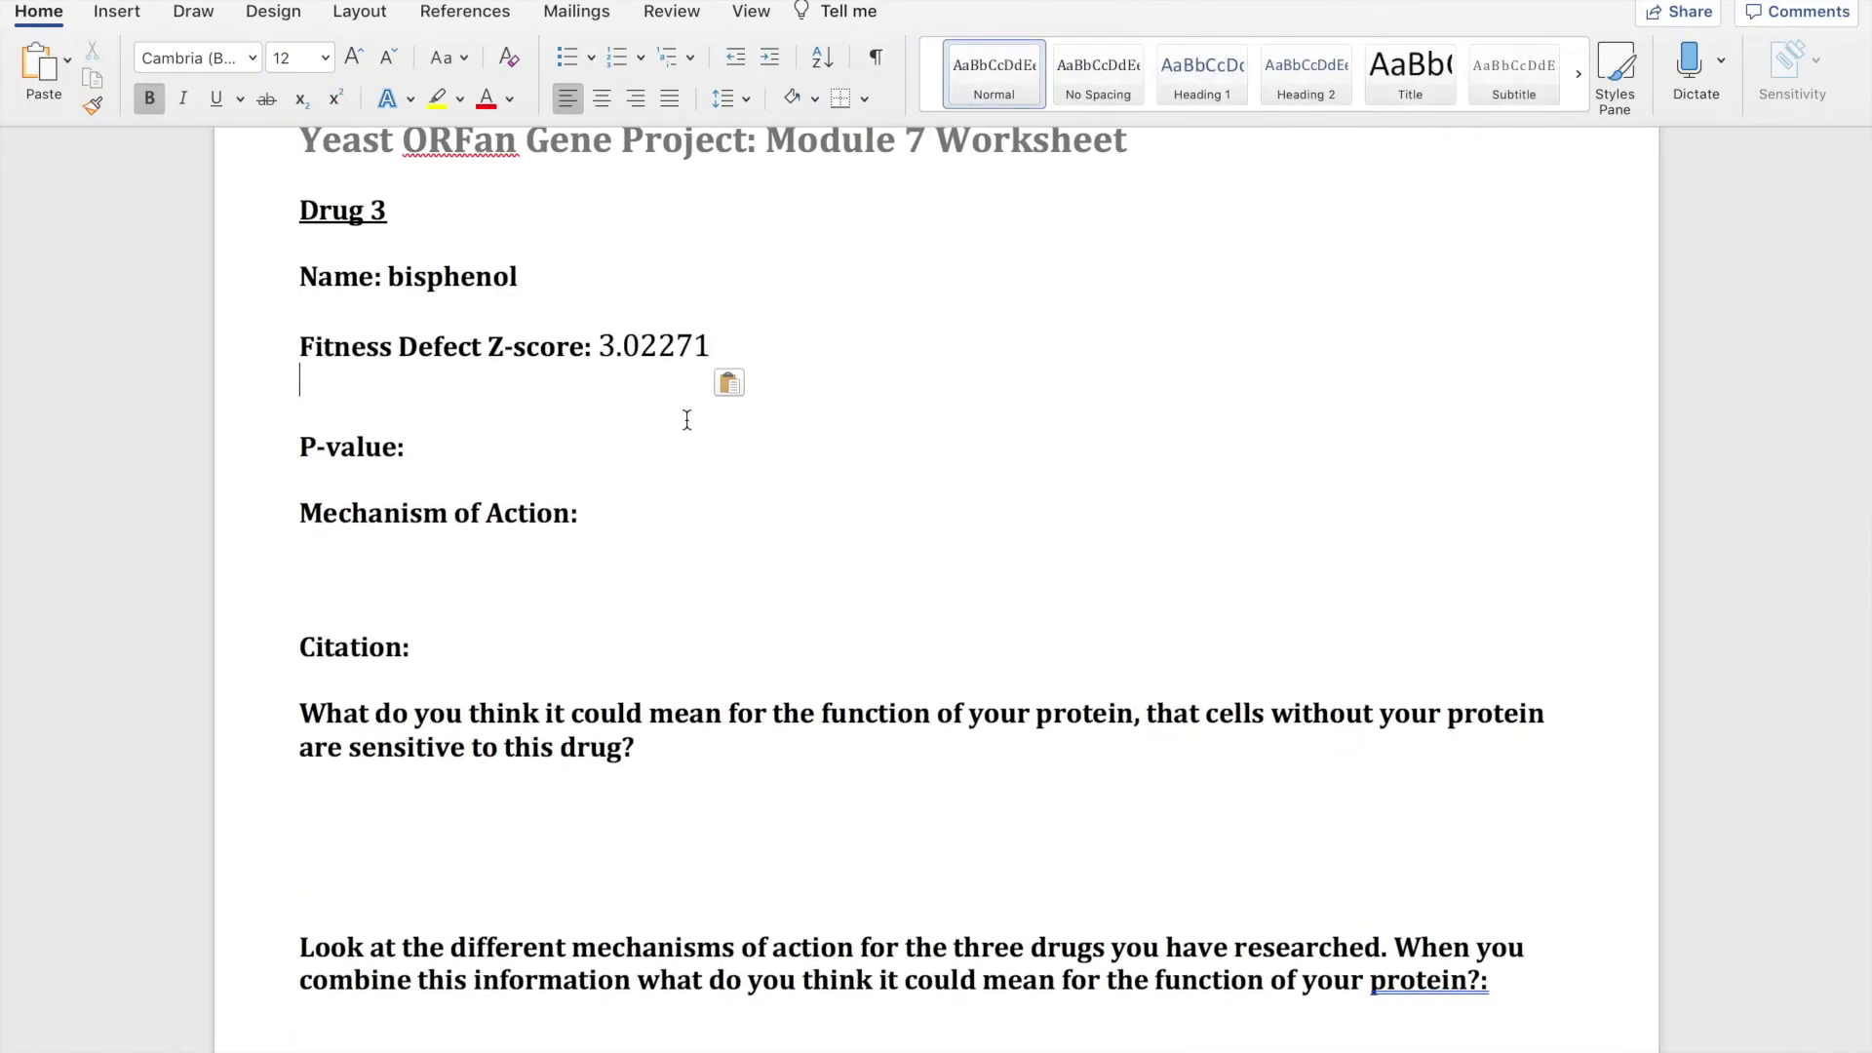
key("BackSpace")
Enter bisphenol's p-value (0.0036574) after Drug 3's P-value:.
left_click(549, 419)
key("ctrl+Right")
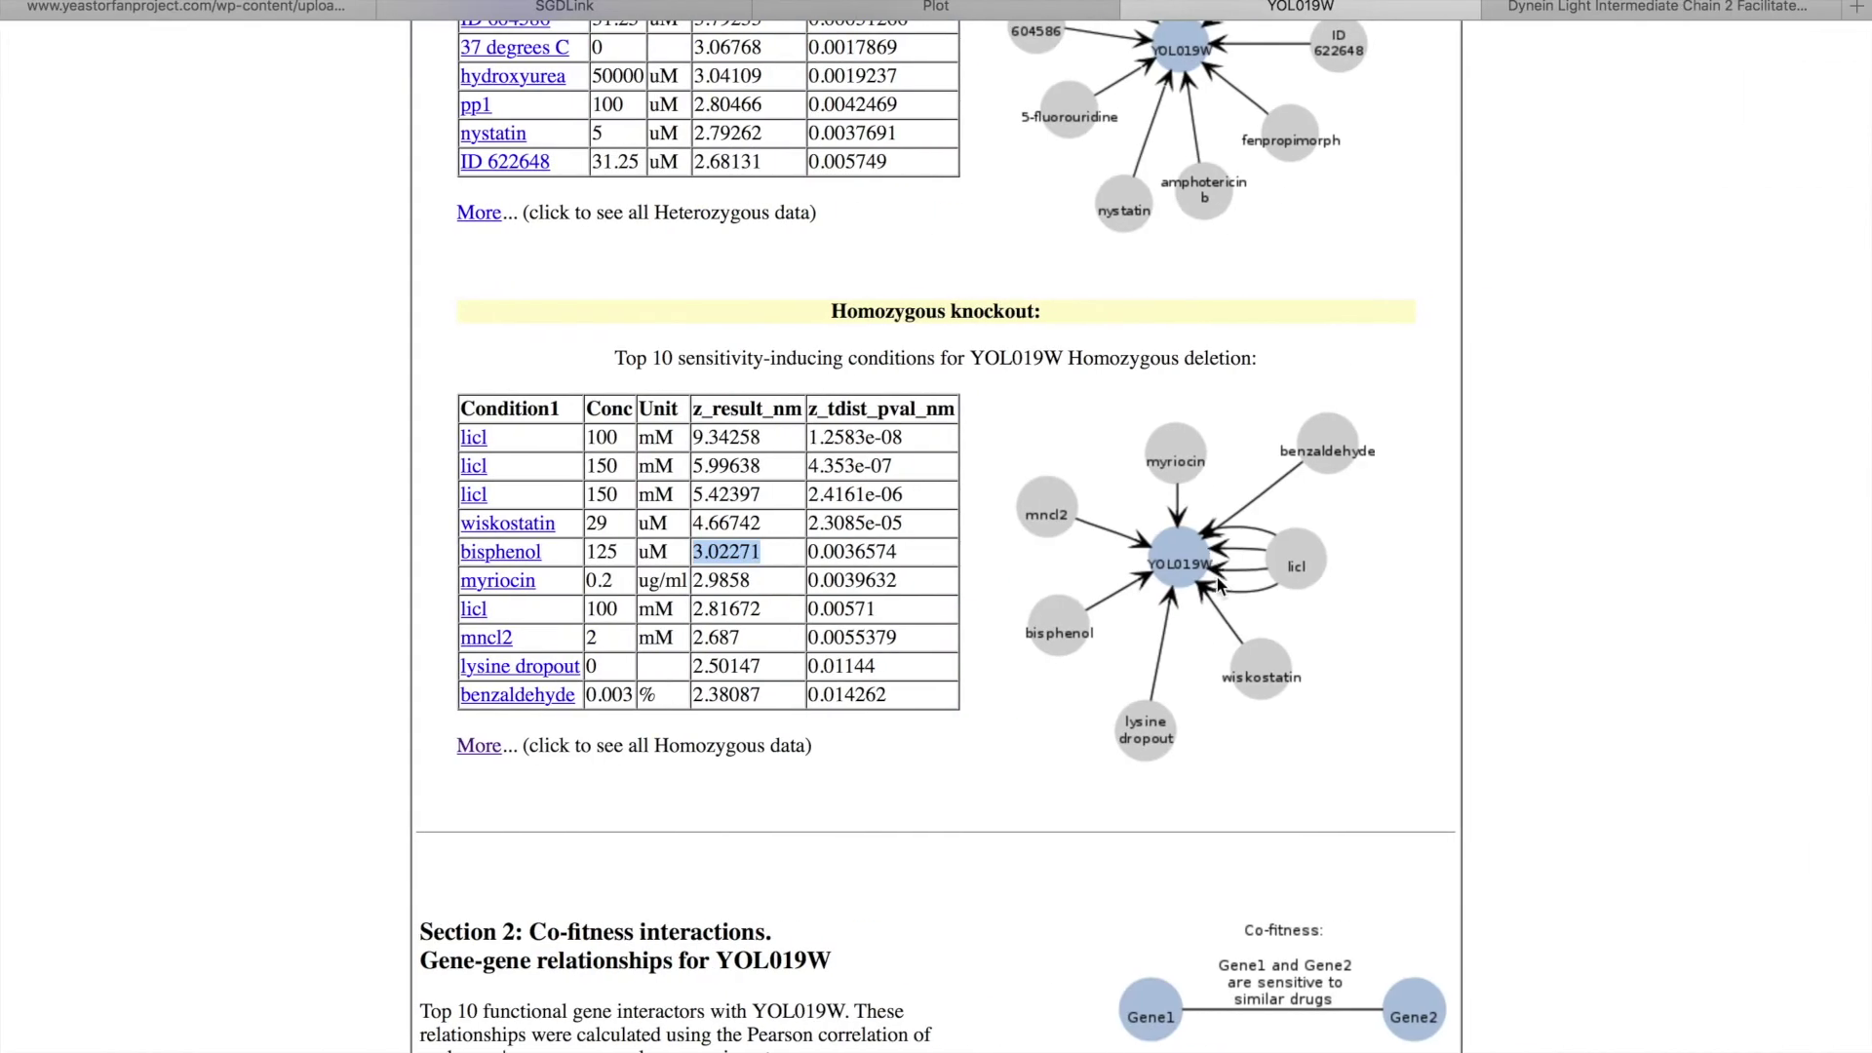
left_click_drag(809, 552, 904, 551)
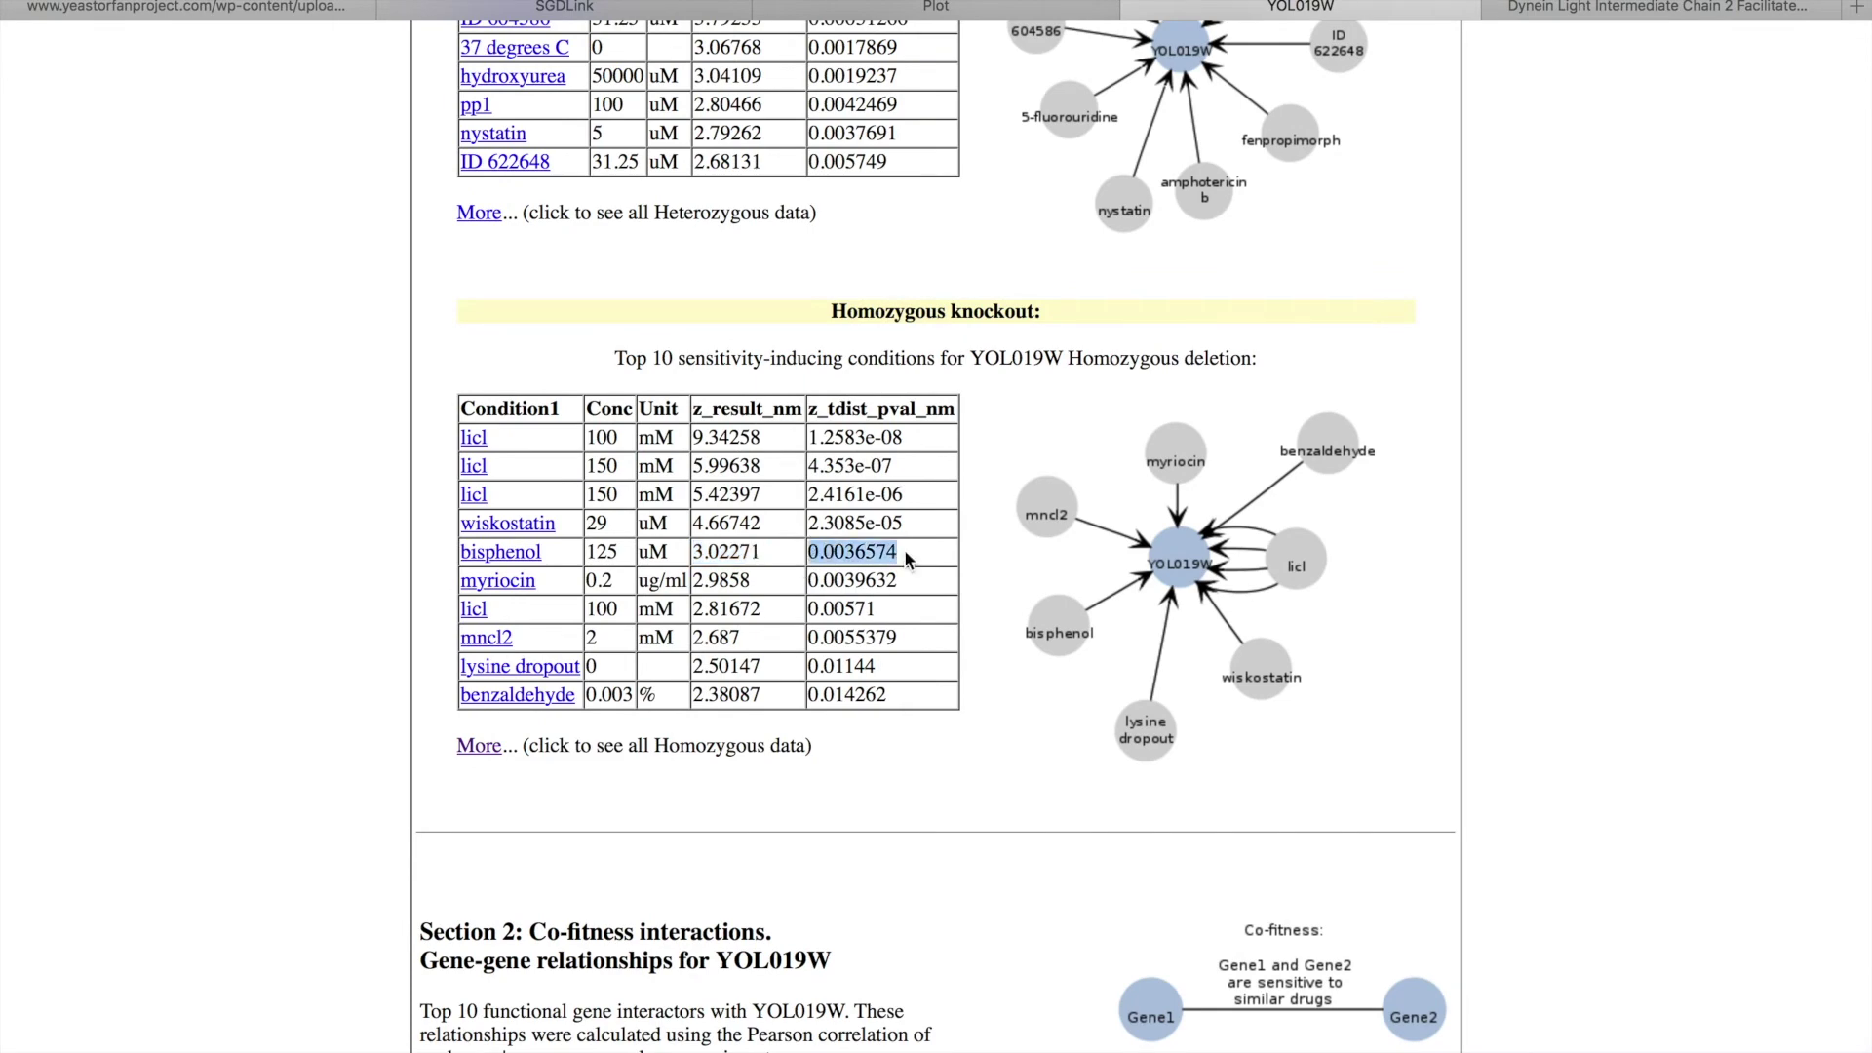
key("ctrl+Left")
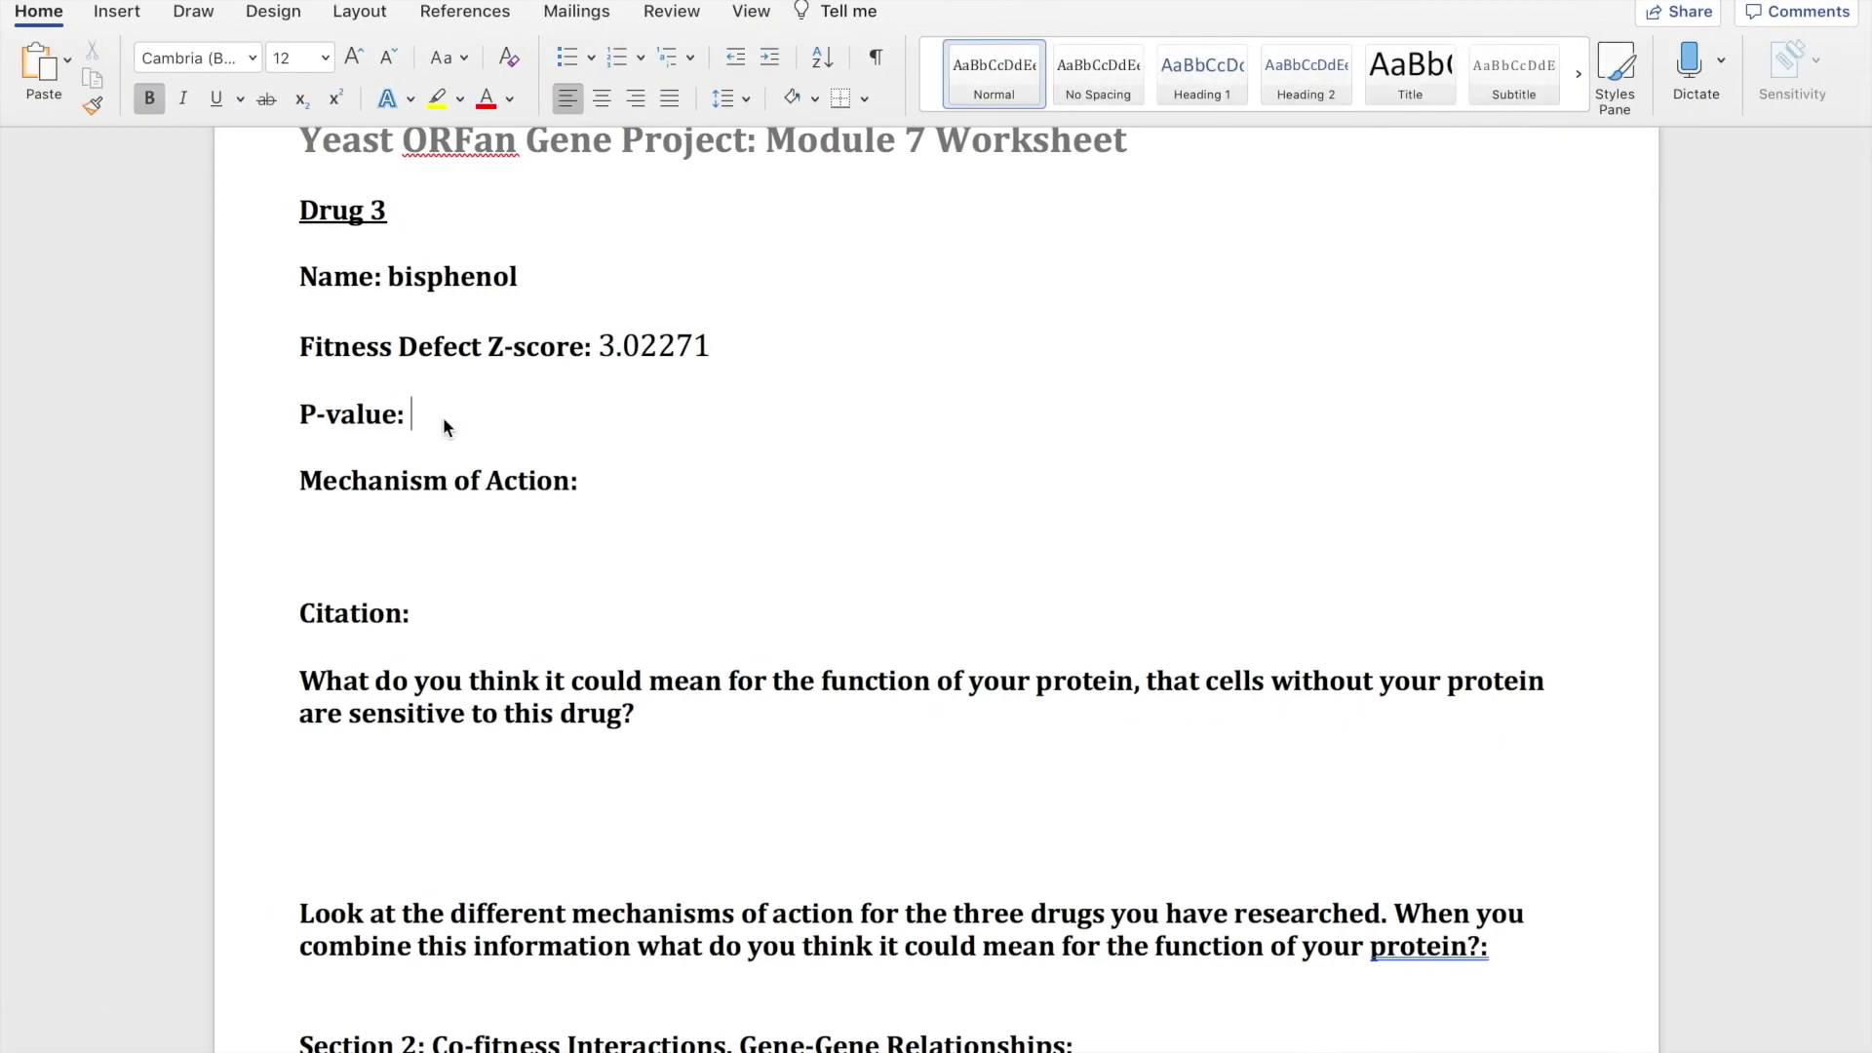
key("super+v")
scroll(936, 585, "down", 8)
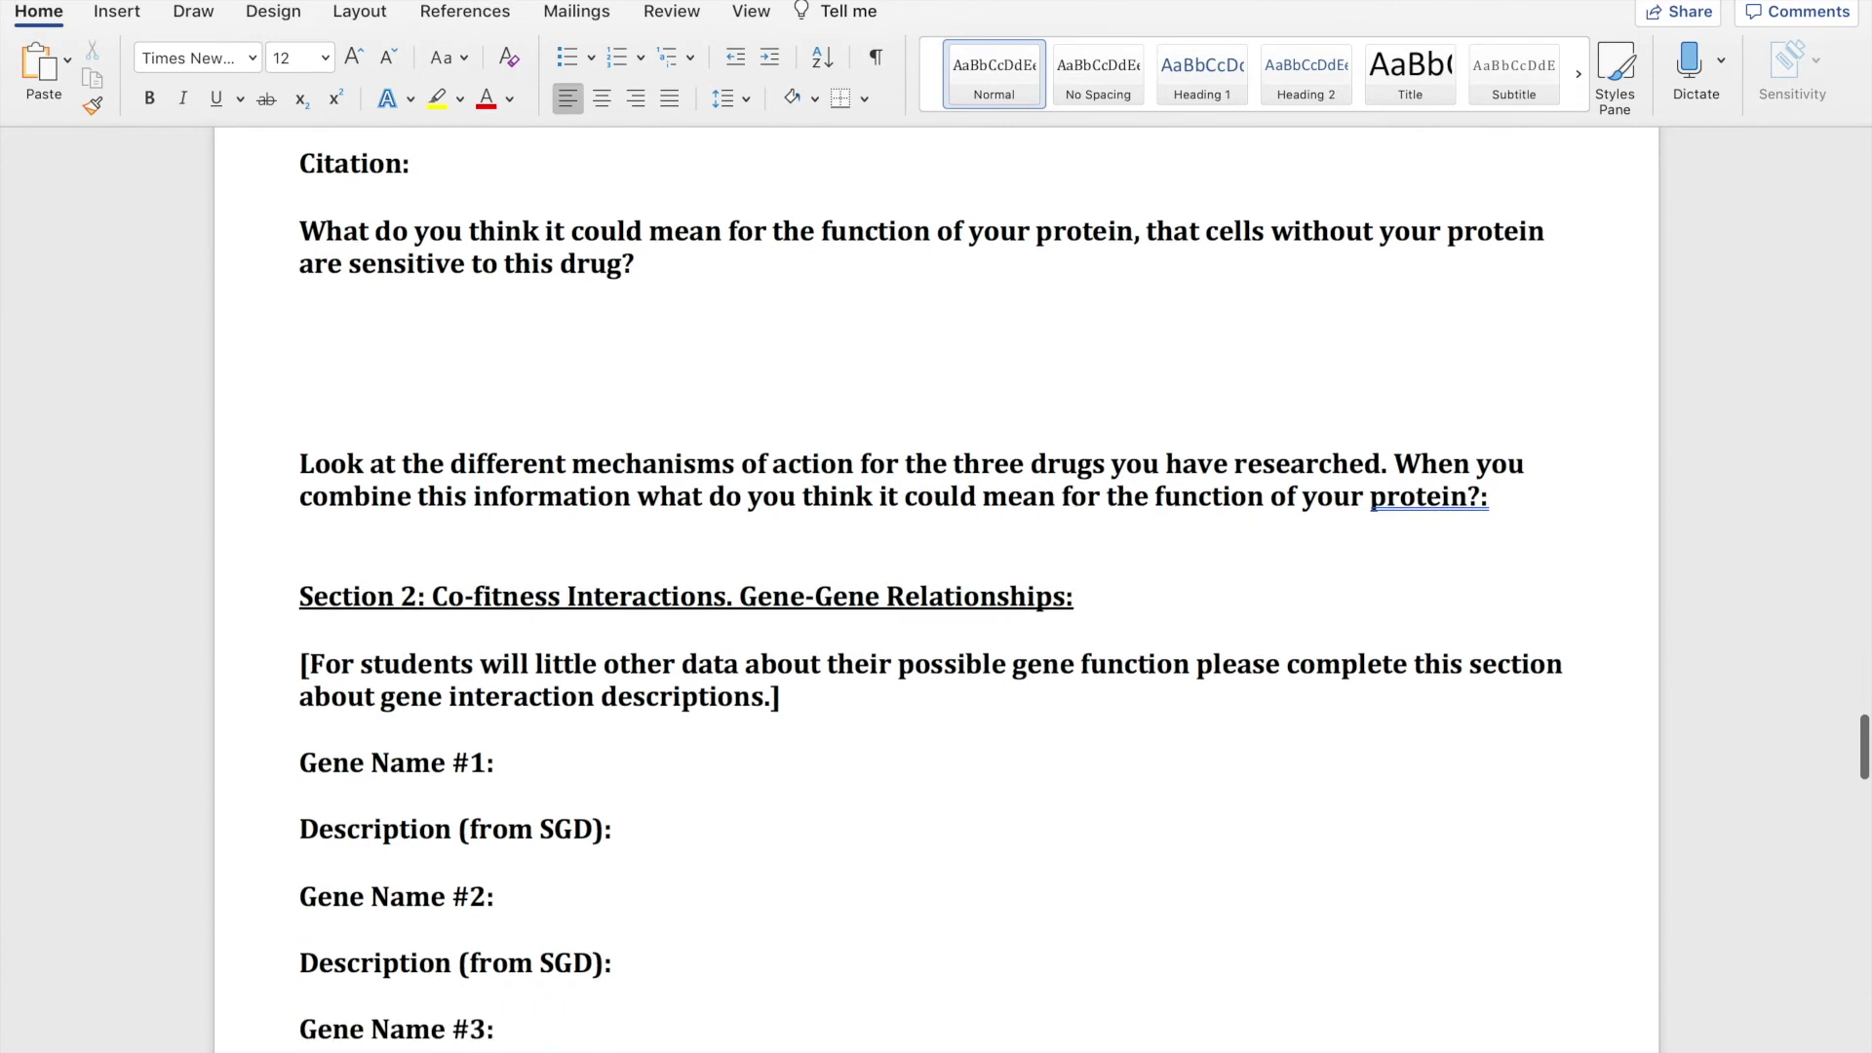
Scroll the worksheet to Section 2's Gene Name fields, then view YOL019W's co-fitness interactors in the browser.
scroll(936, 585, "down", 2)
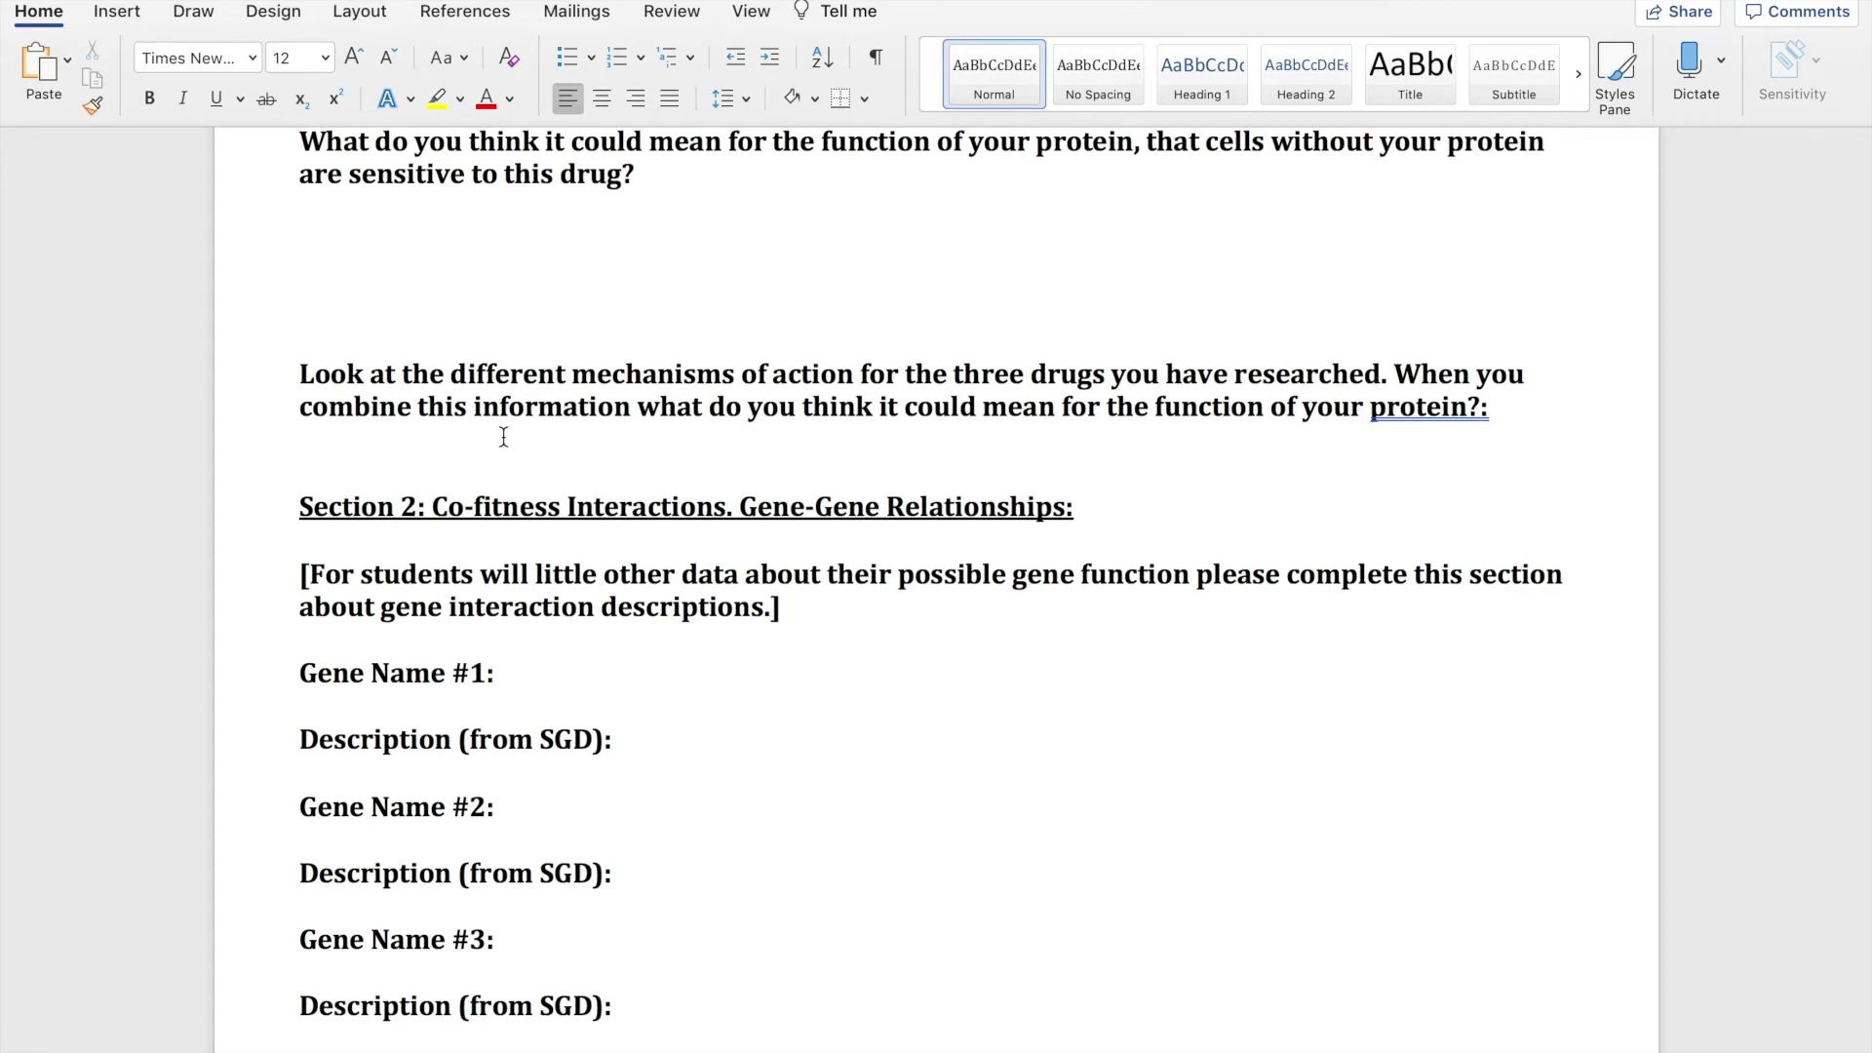
scroll(503, 435, "down", 5)
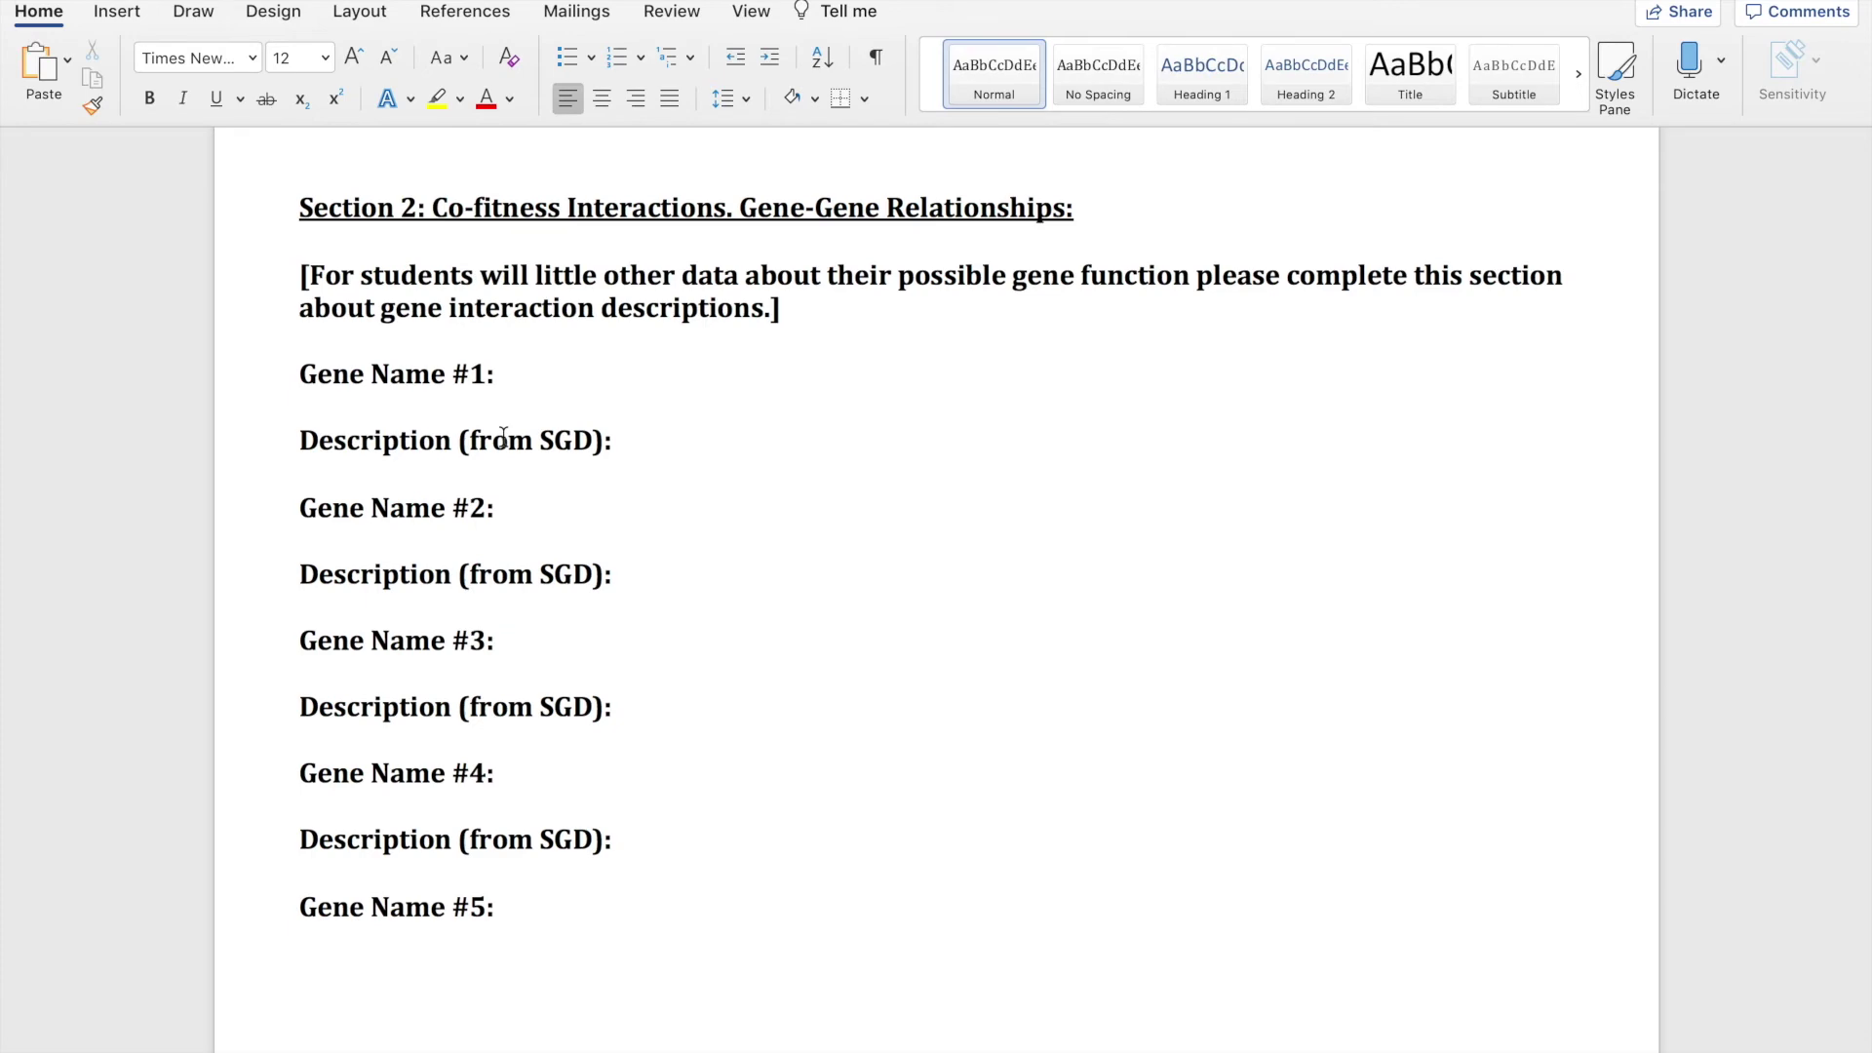
scroll(503, 435, "down", 1)
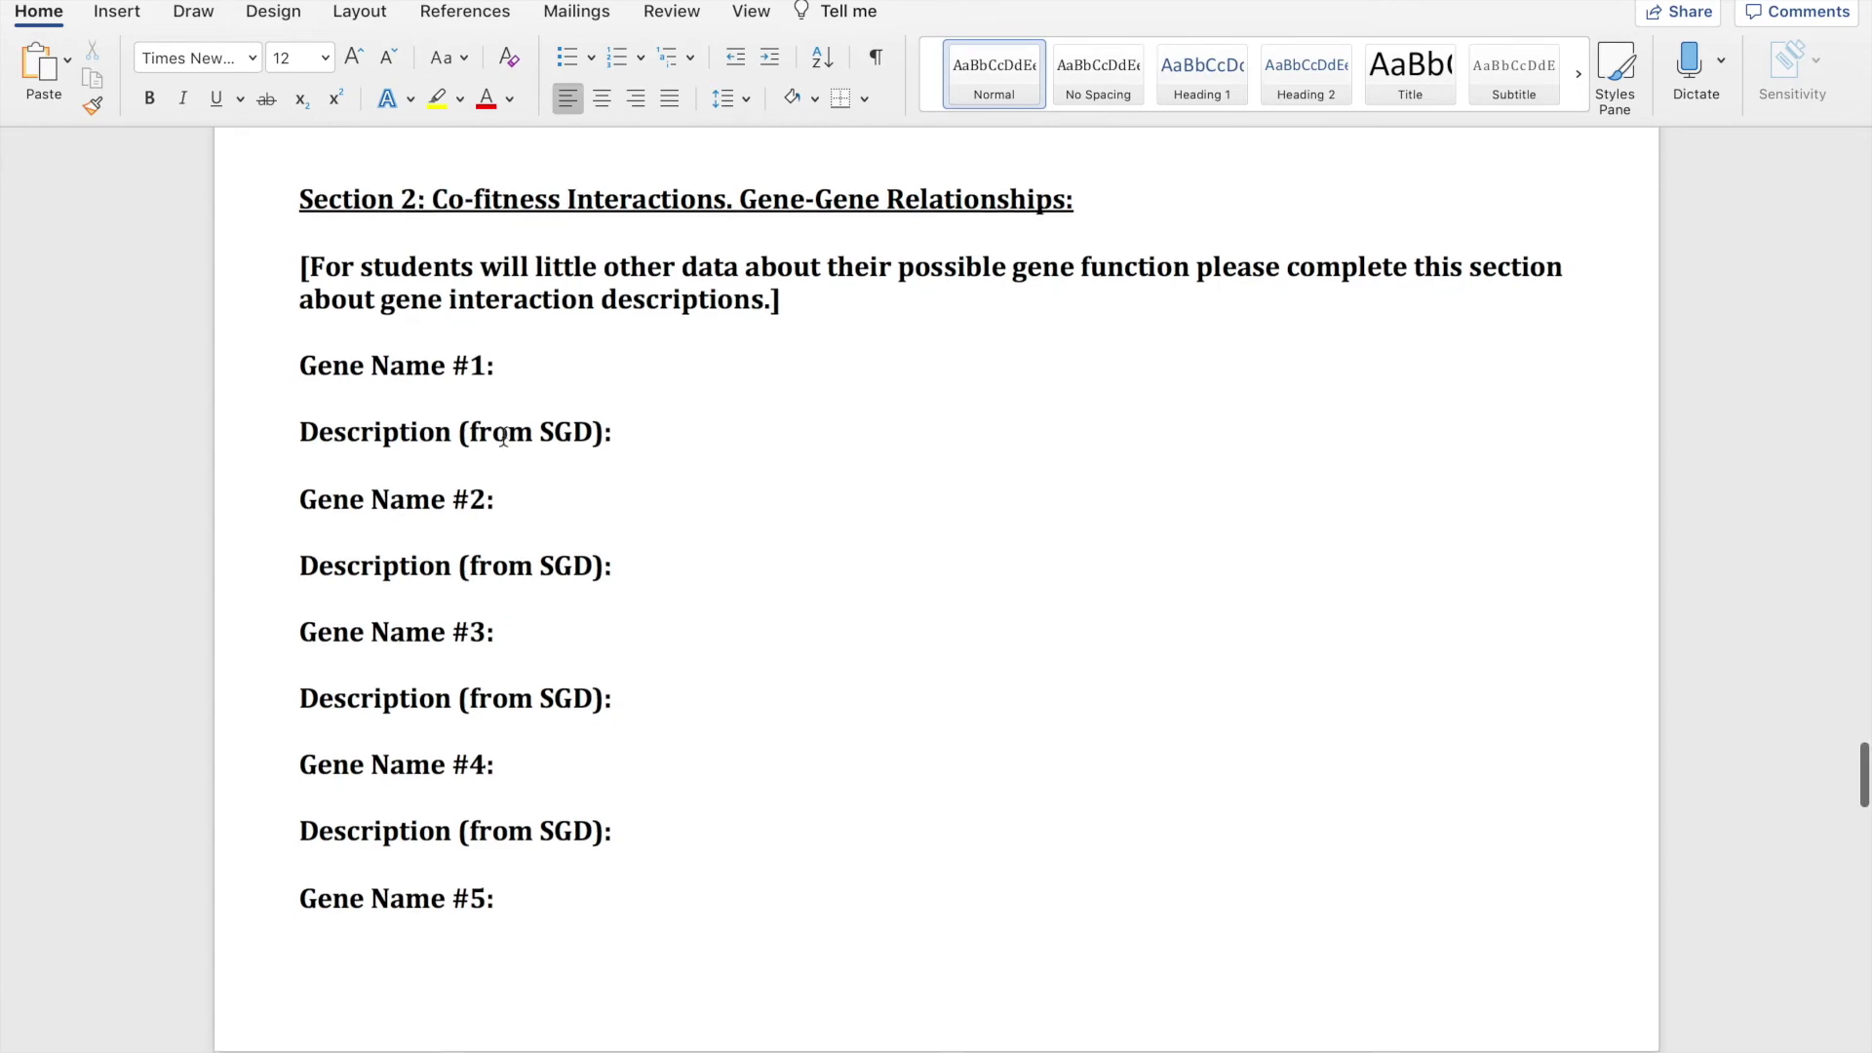
key("ctrl+Right")
scroll(501, 435, "down", 10)
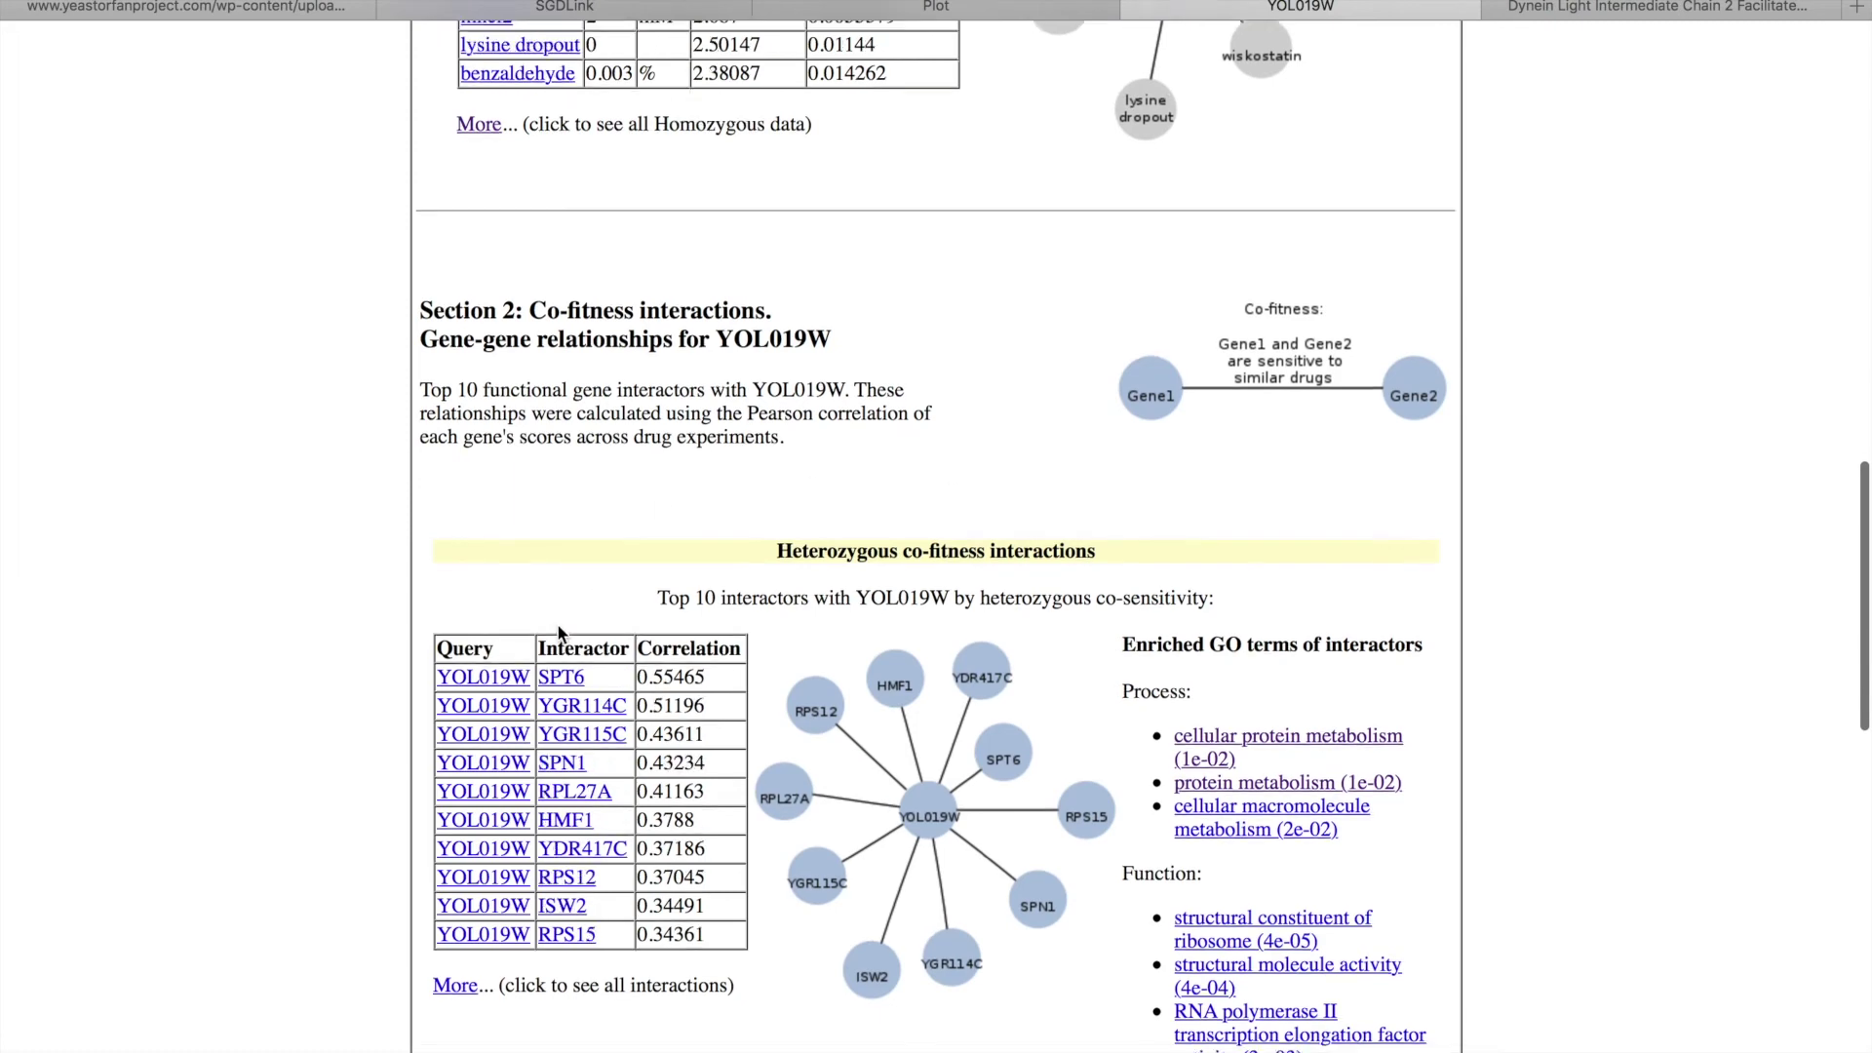
Enter PET18, the top homozygous co-fitness interactor, after Gene Name #1.
scroll(558, 623, "down", 15)
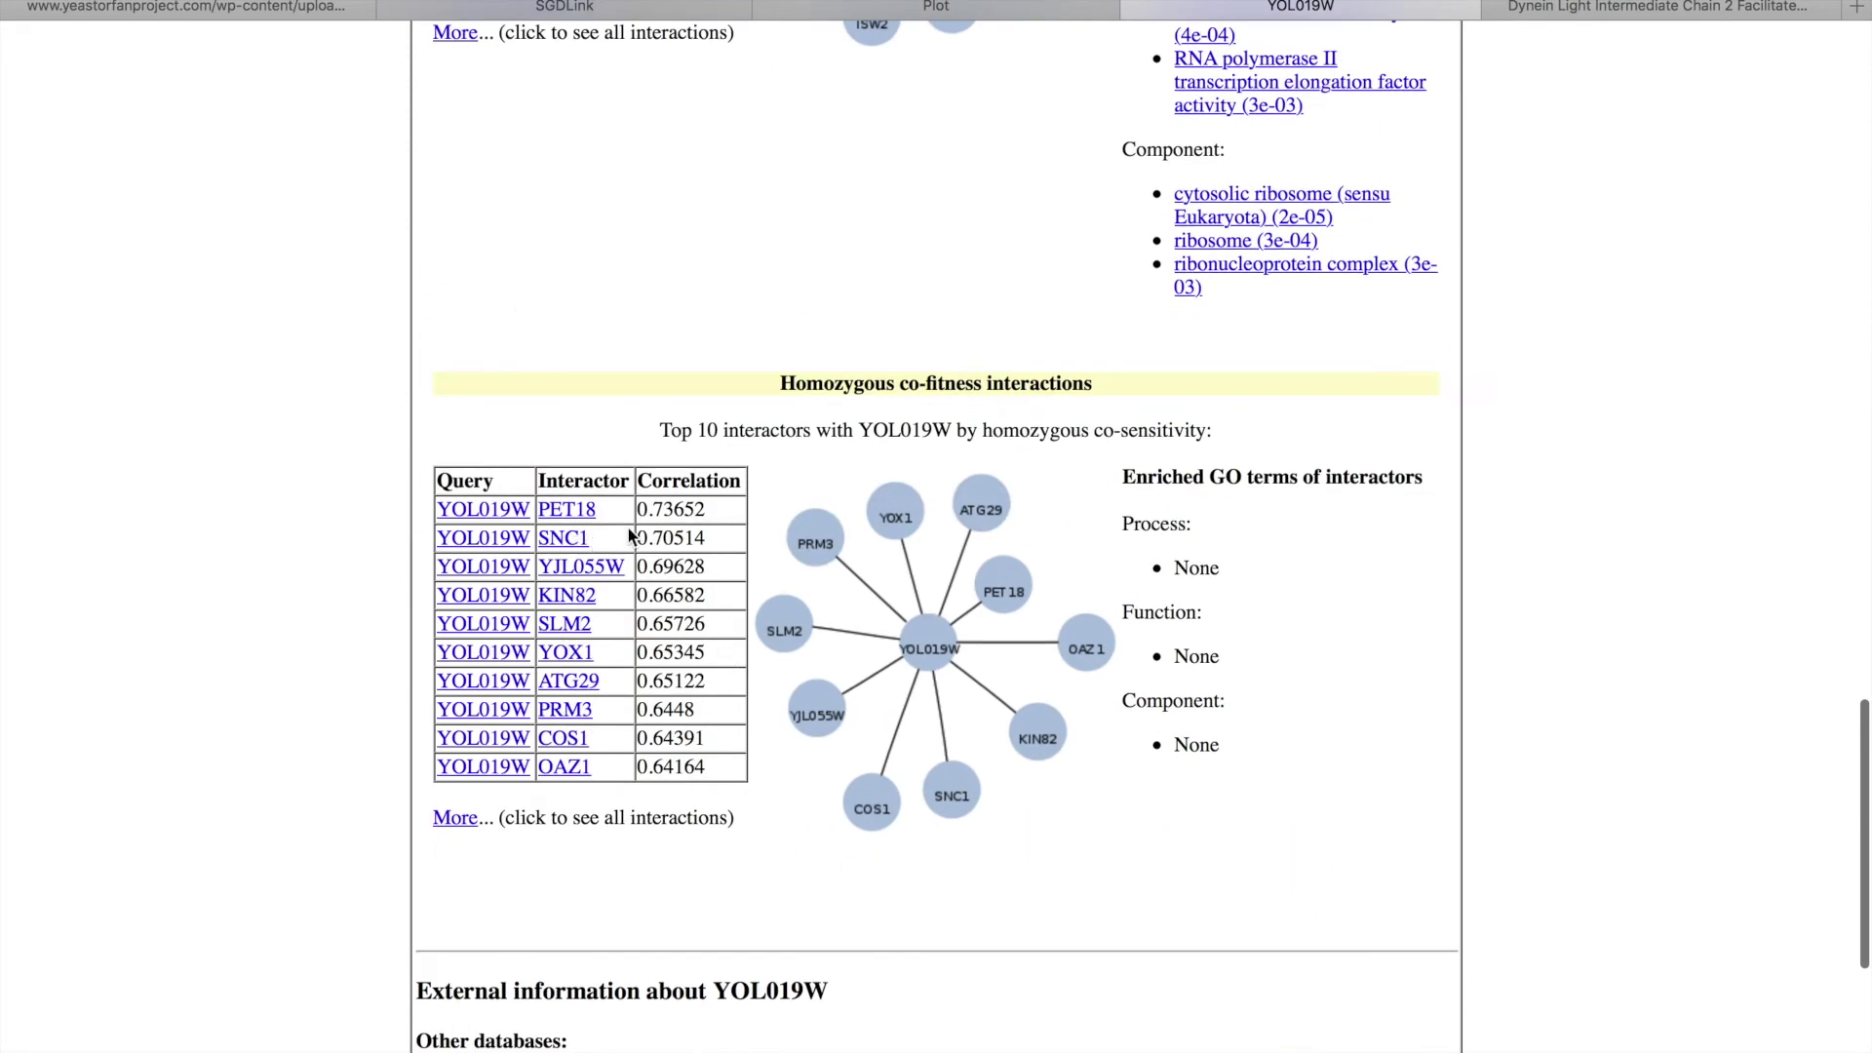
key("super+Tab")
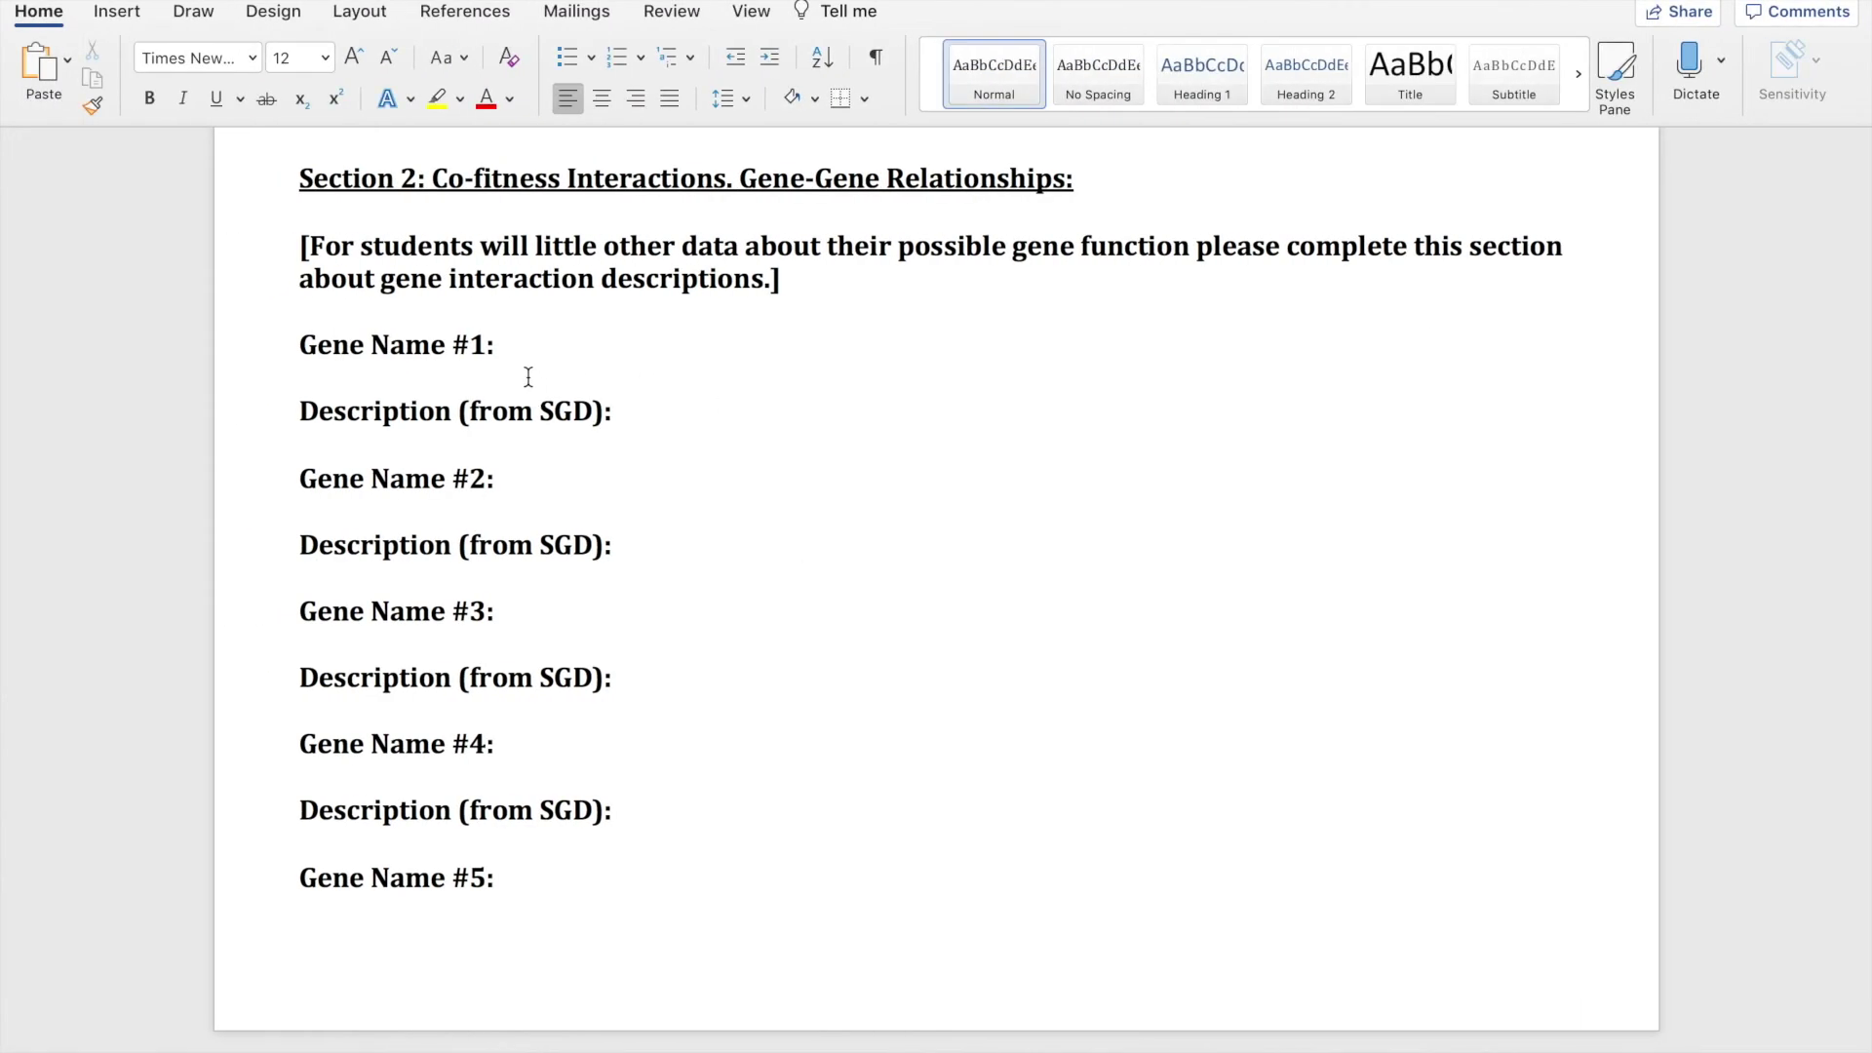
left_click(527, 377)
key("super+Tab")
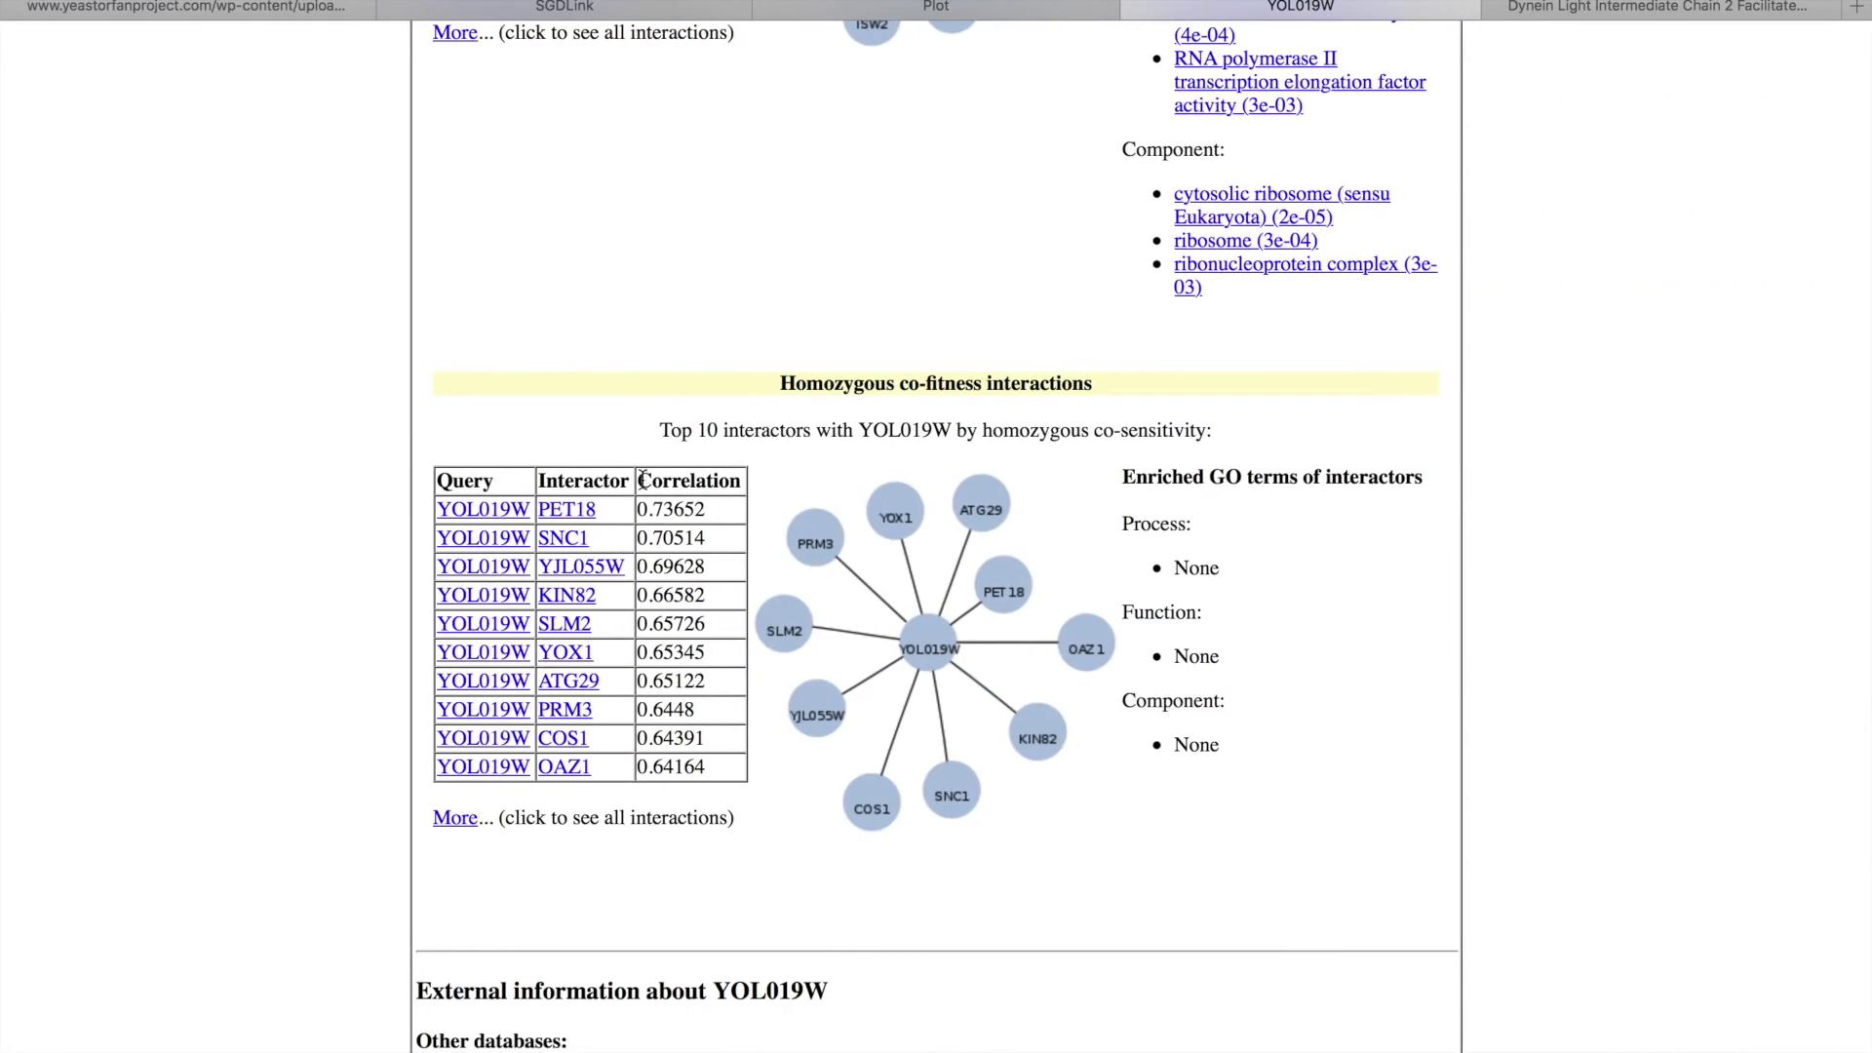
key("super+Tab")
type("PET")
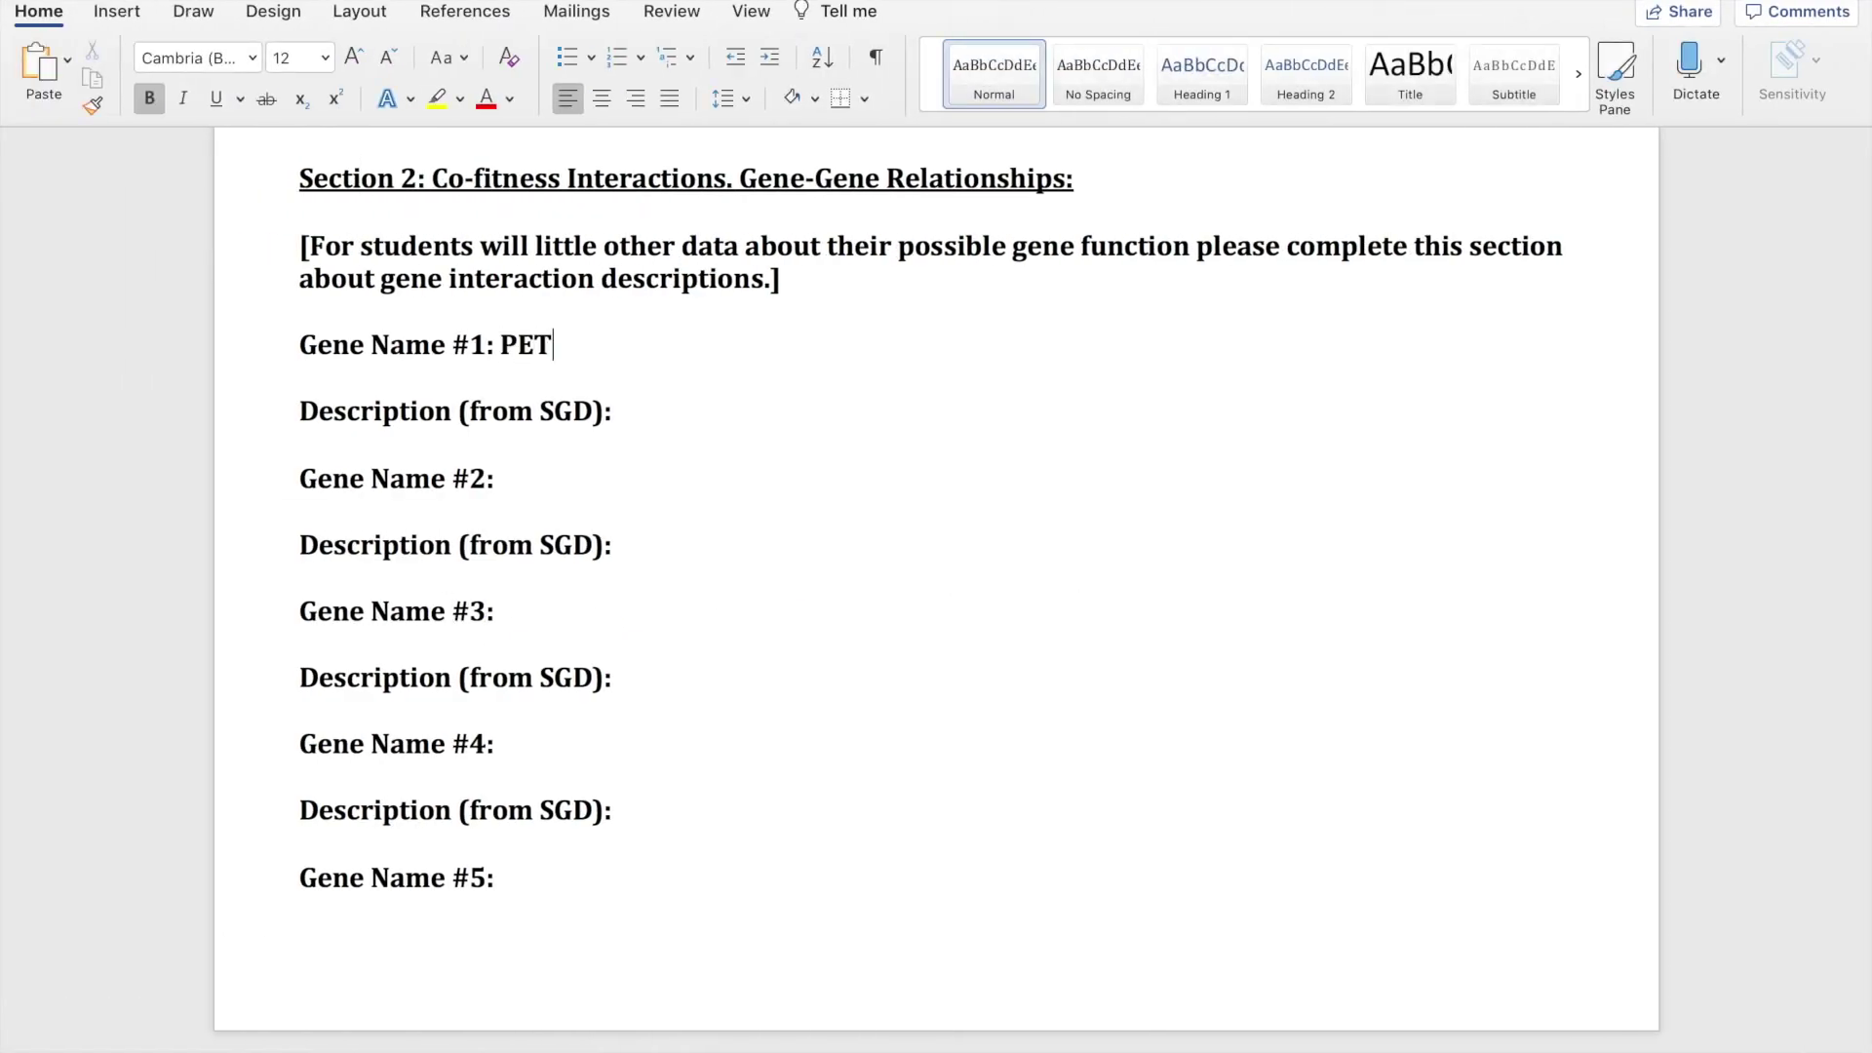
type("18")
Open a new browser tab and start going to the Saccharomyces Genome Database.
key("super+Tab")
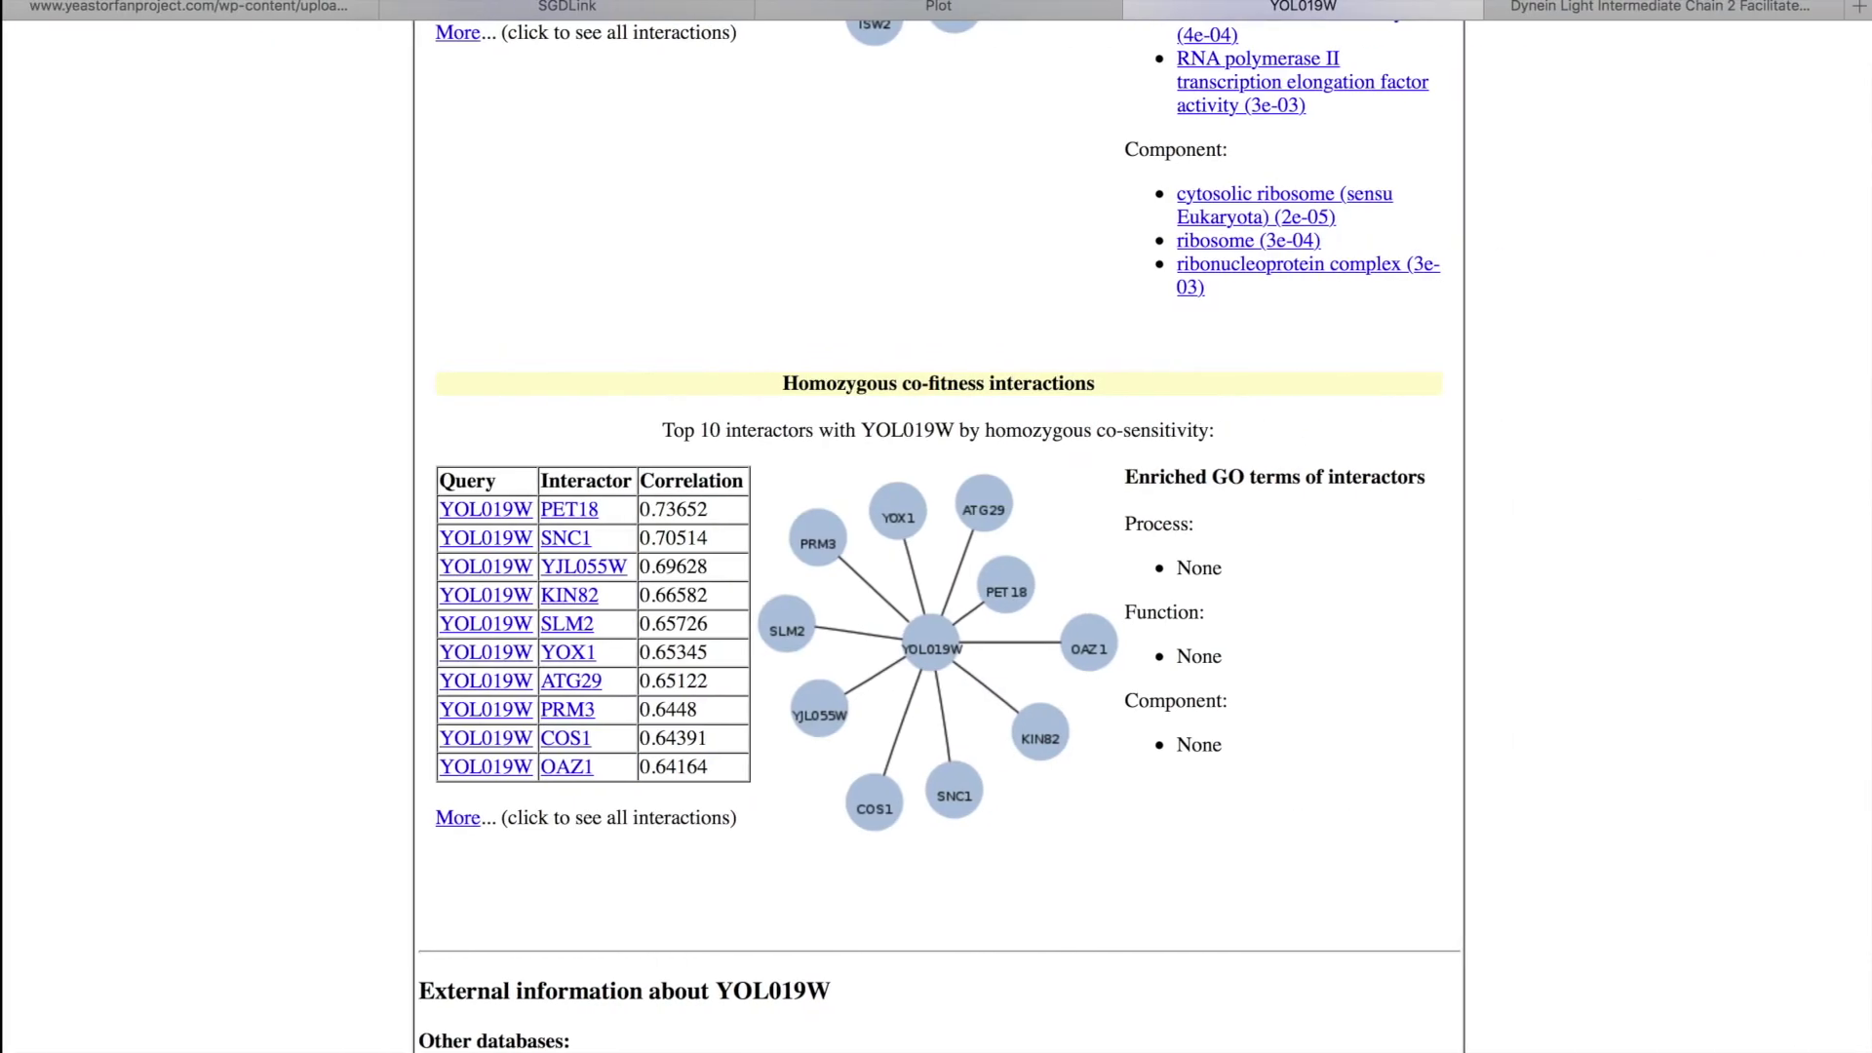
left_click(1852, 11)
type("g")
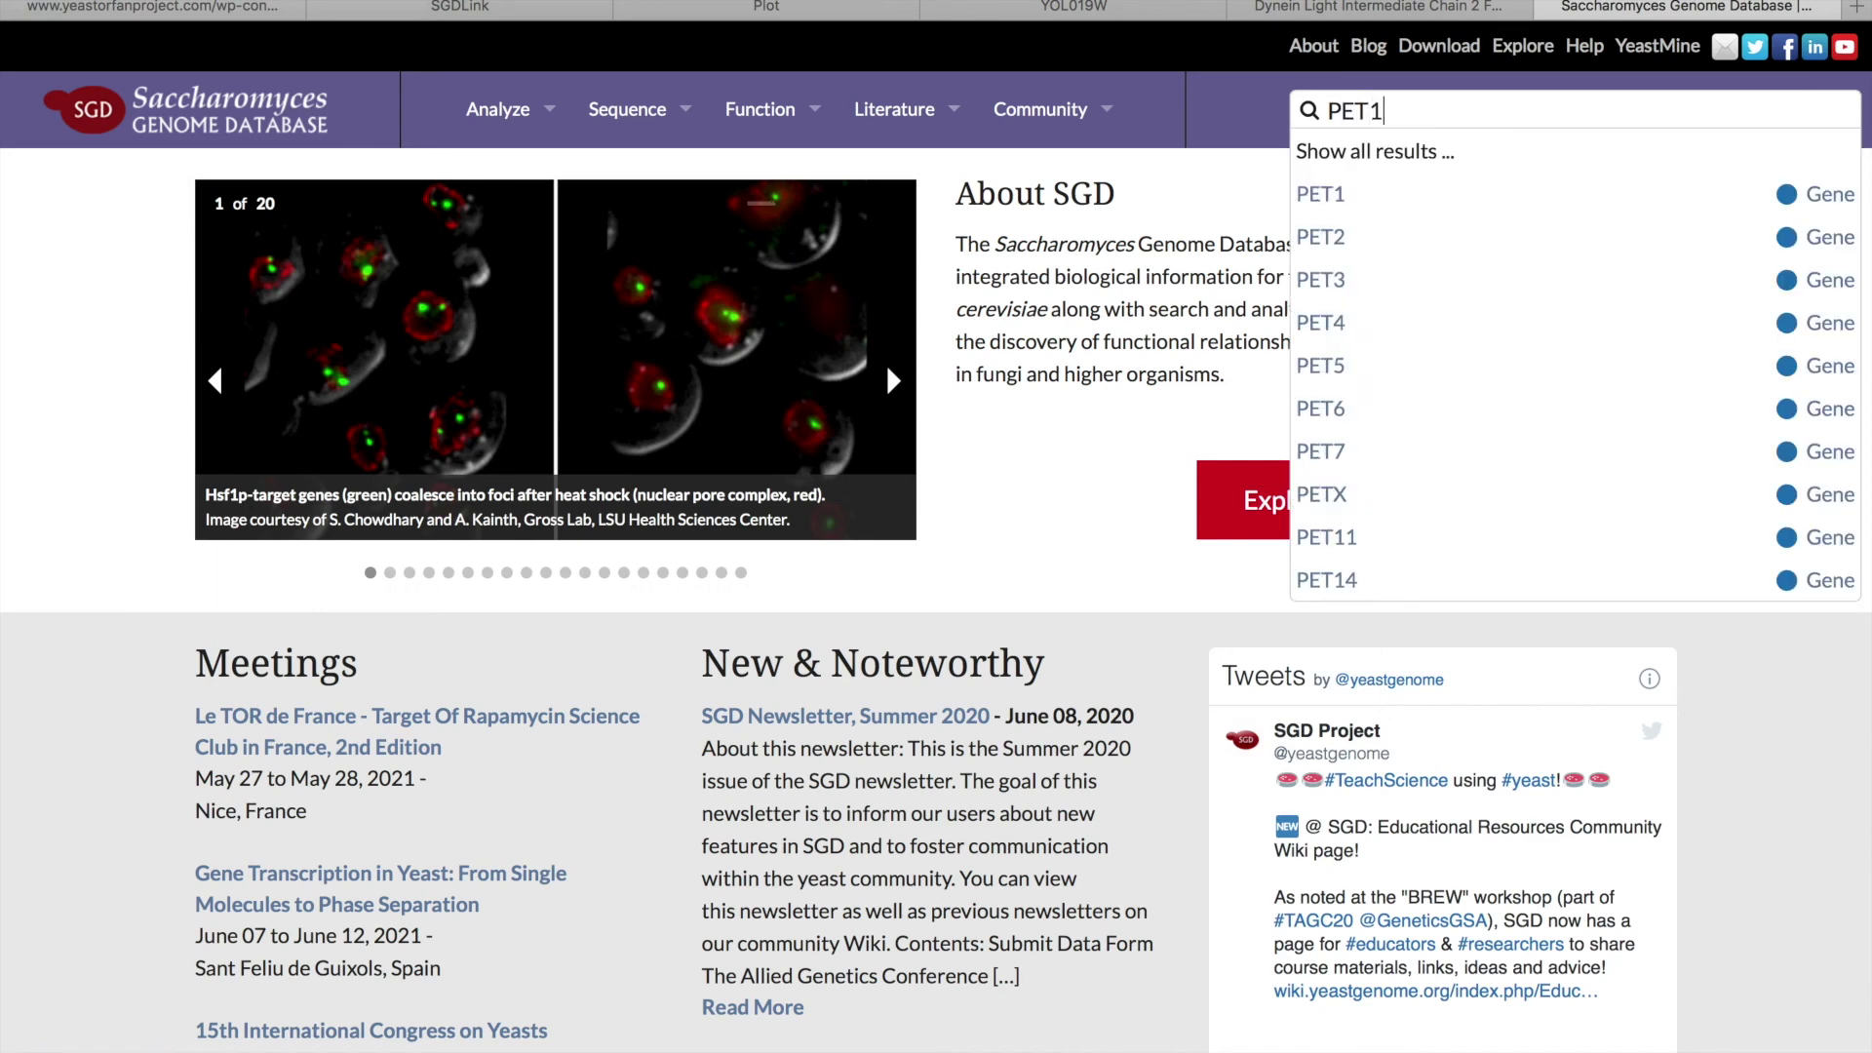
Search SGD for PET18 and open its gene overview.
key("Return")
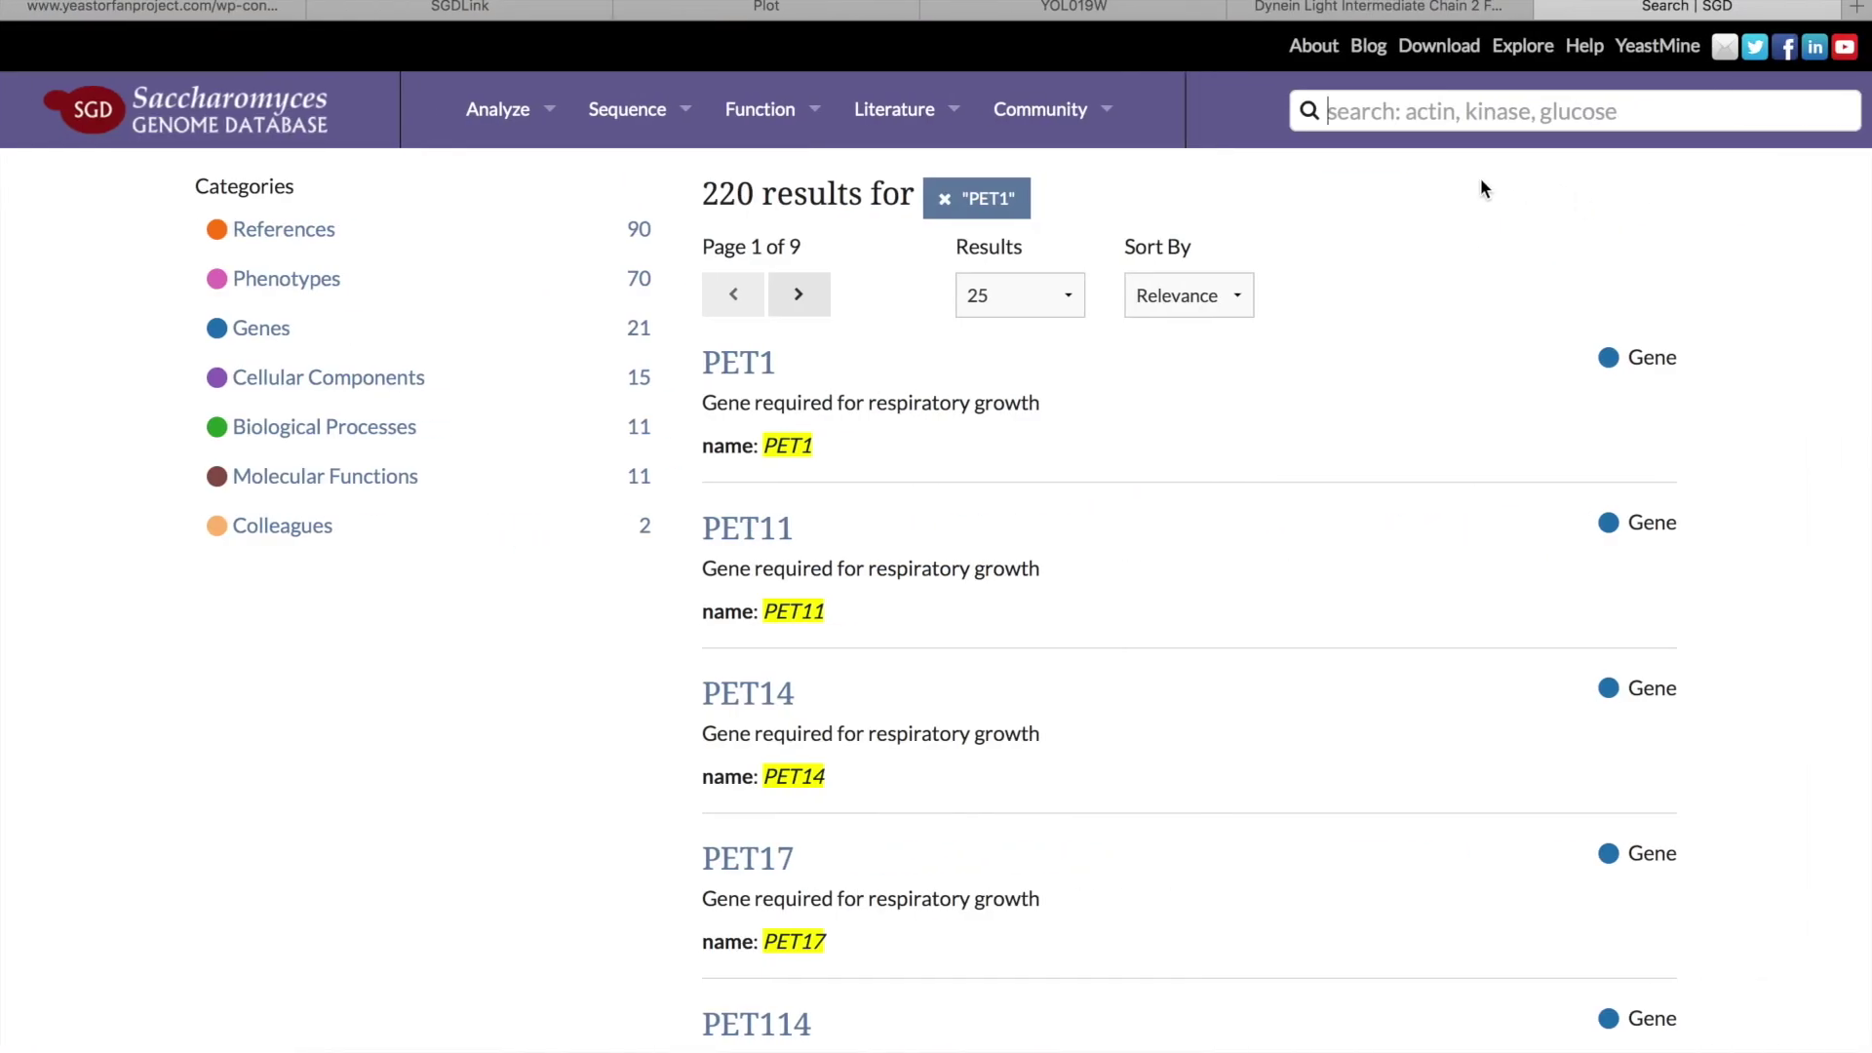
type("PET")
key("BackSpace")
type("T")
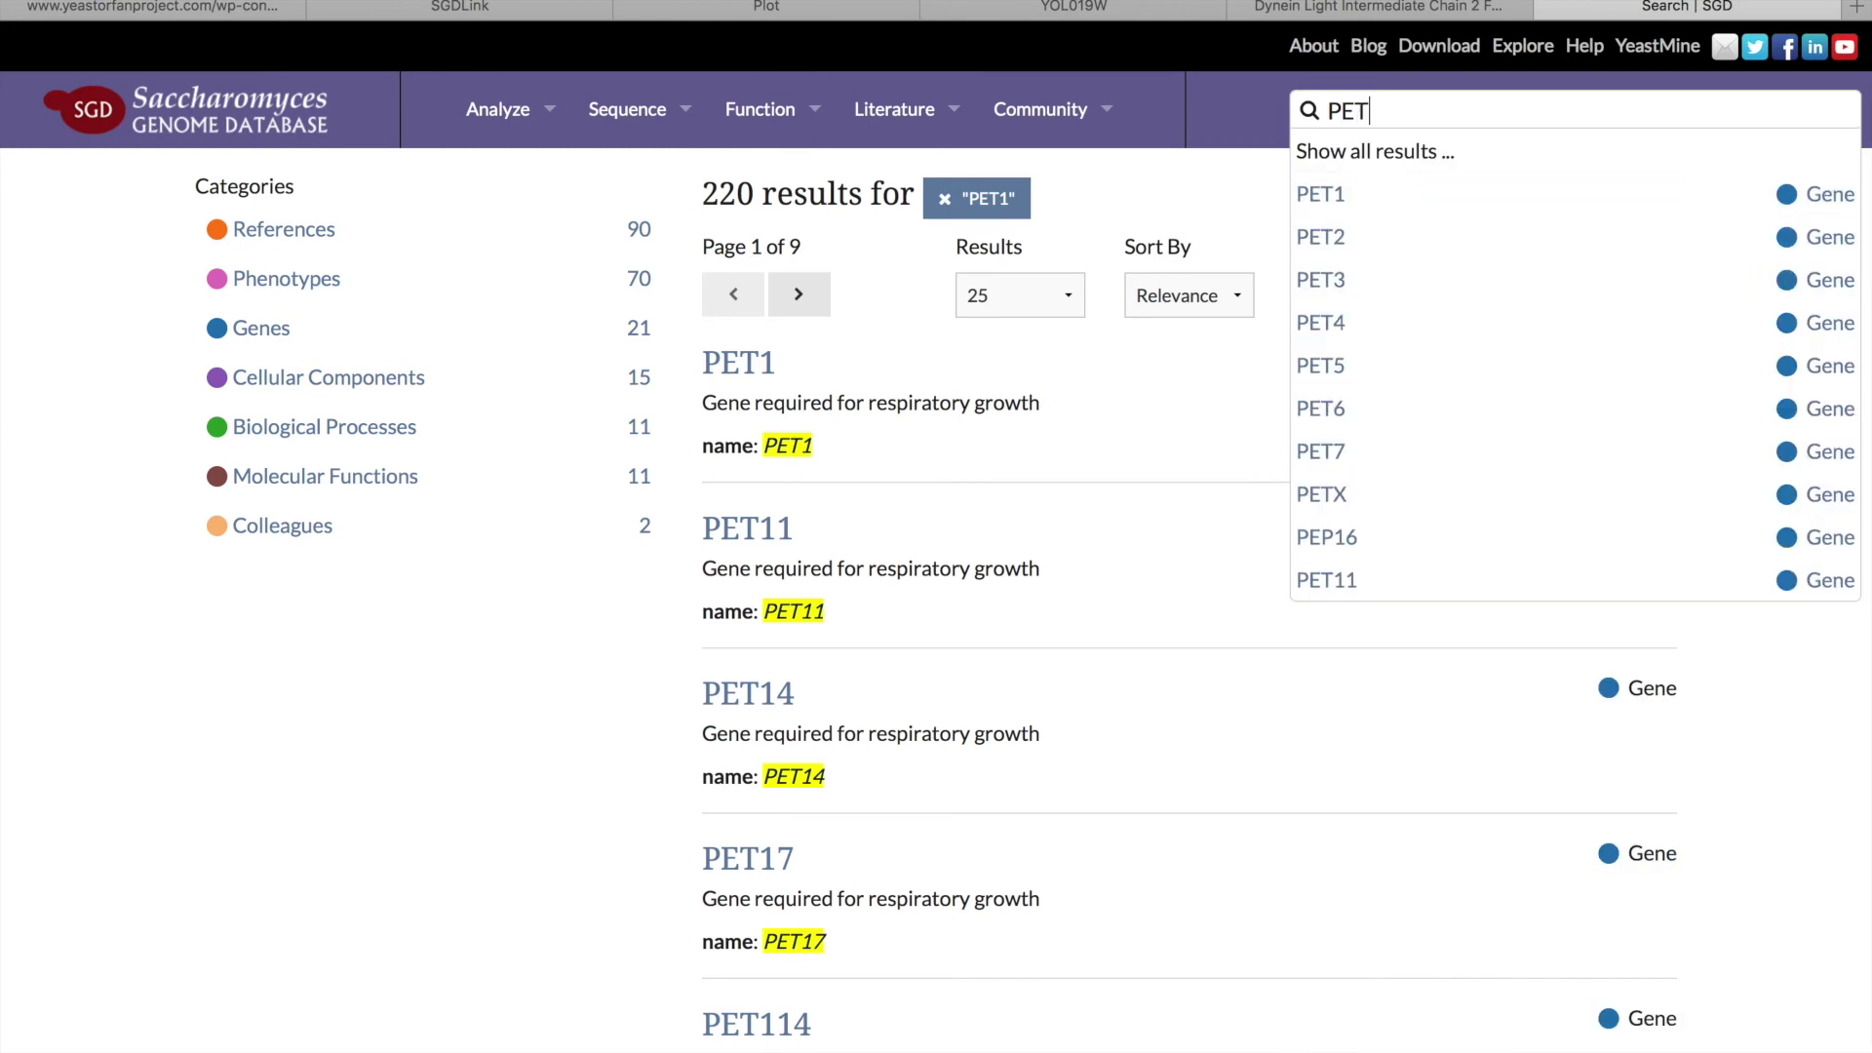
type("18")
key("Return")
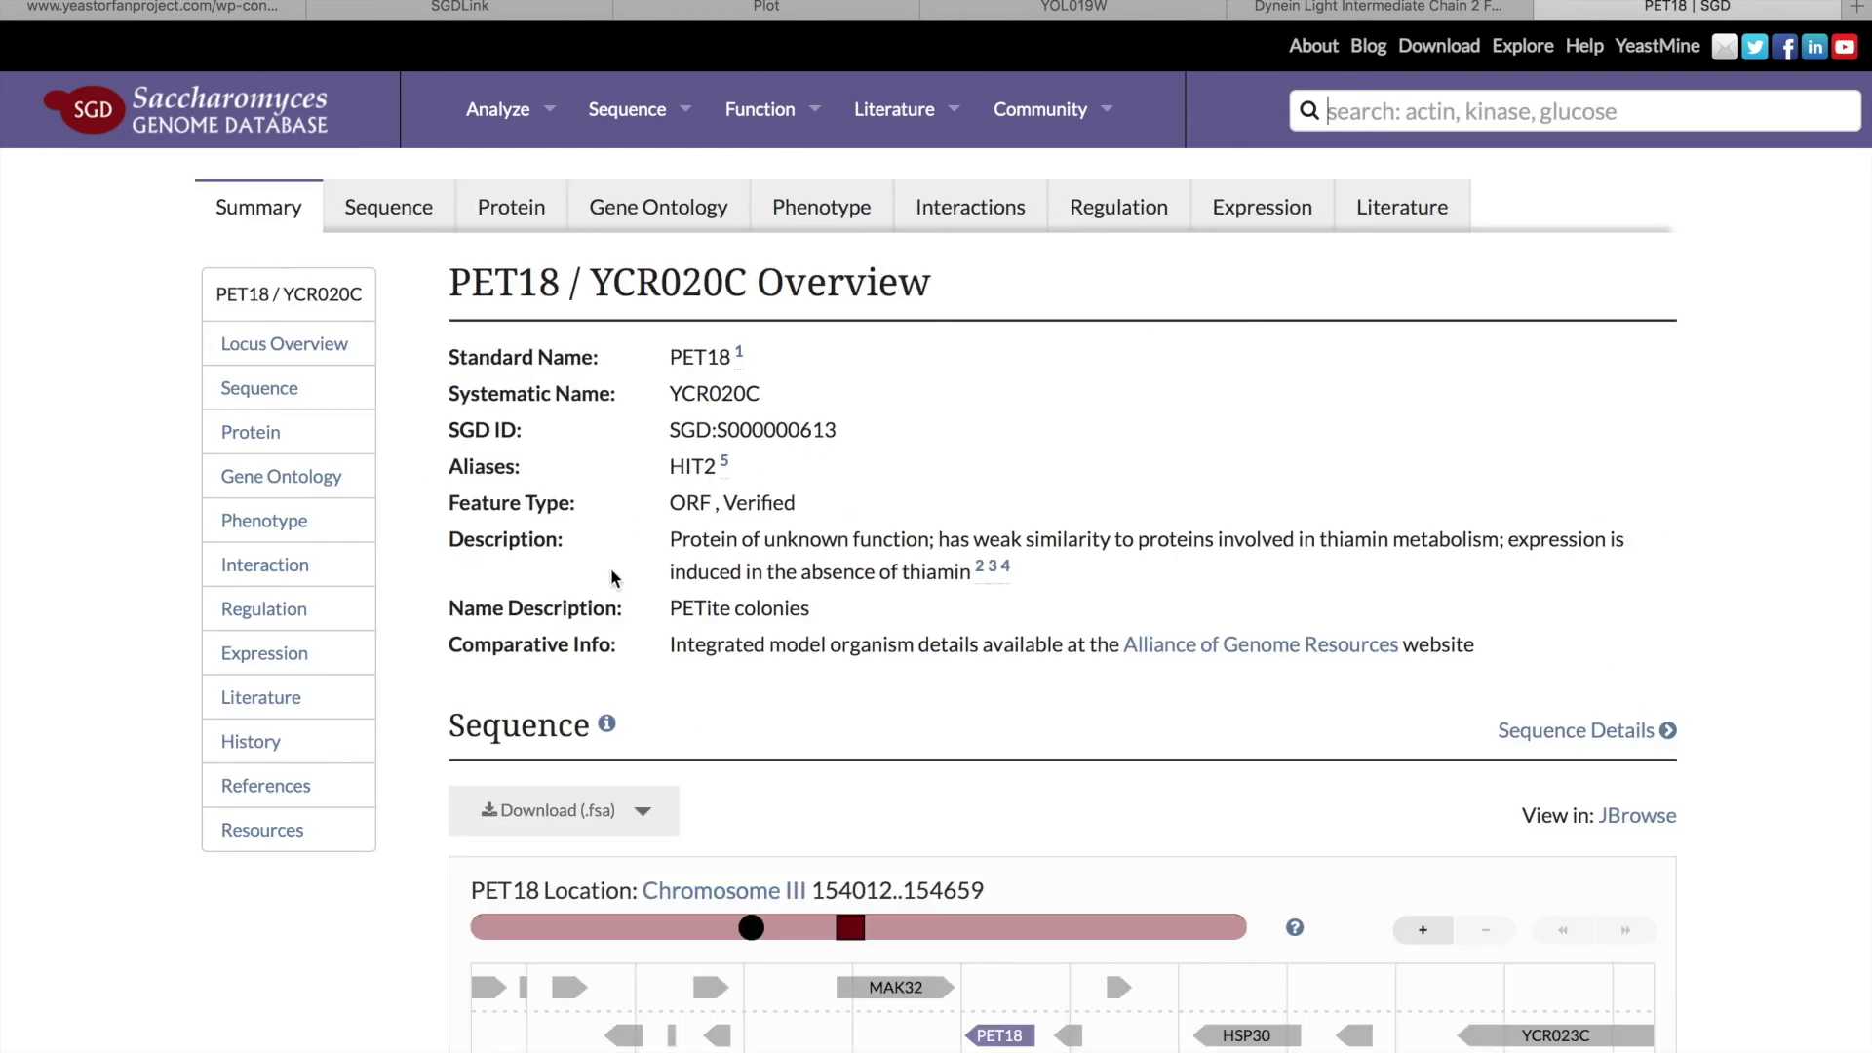
Attempt to paste PET18's description after the first Description label, deleting the wrongly pasted number.
left_click_drag(665, 538, 968, 585)
key("super+Tab")
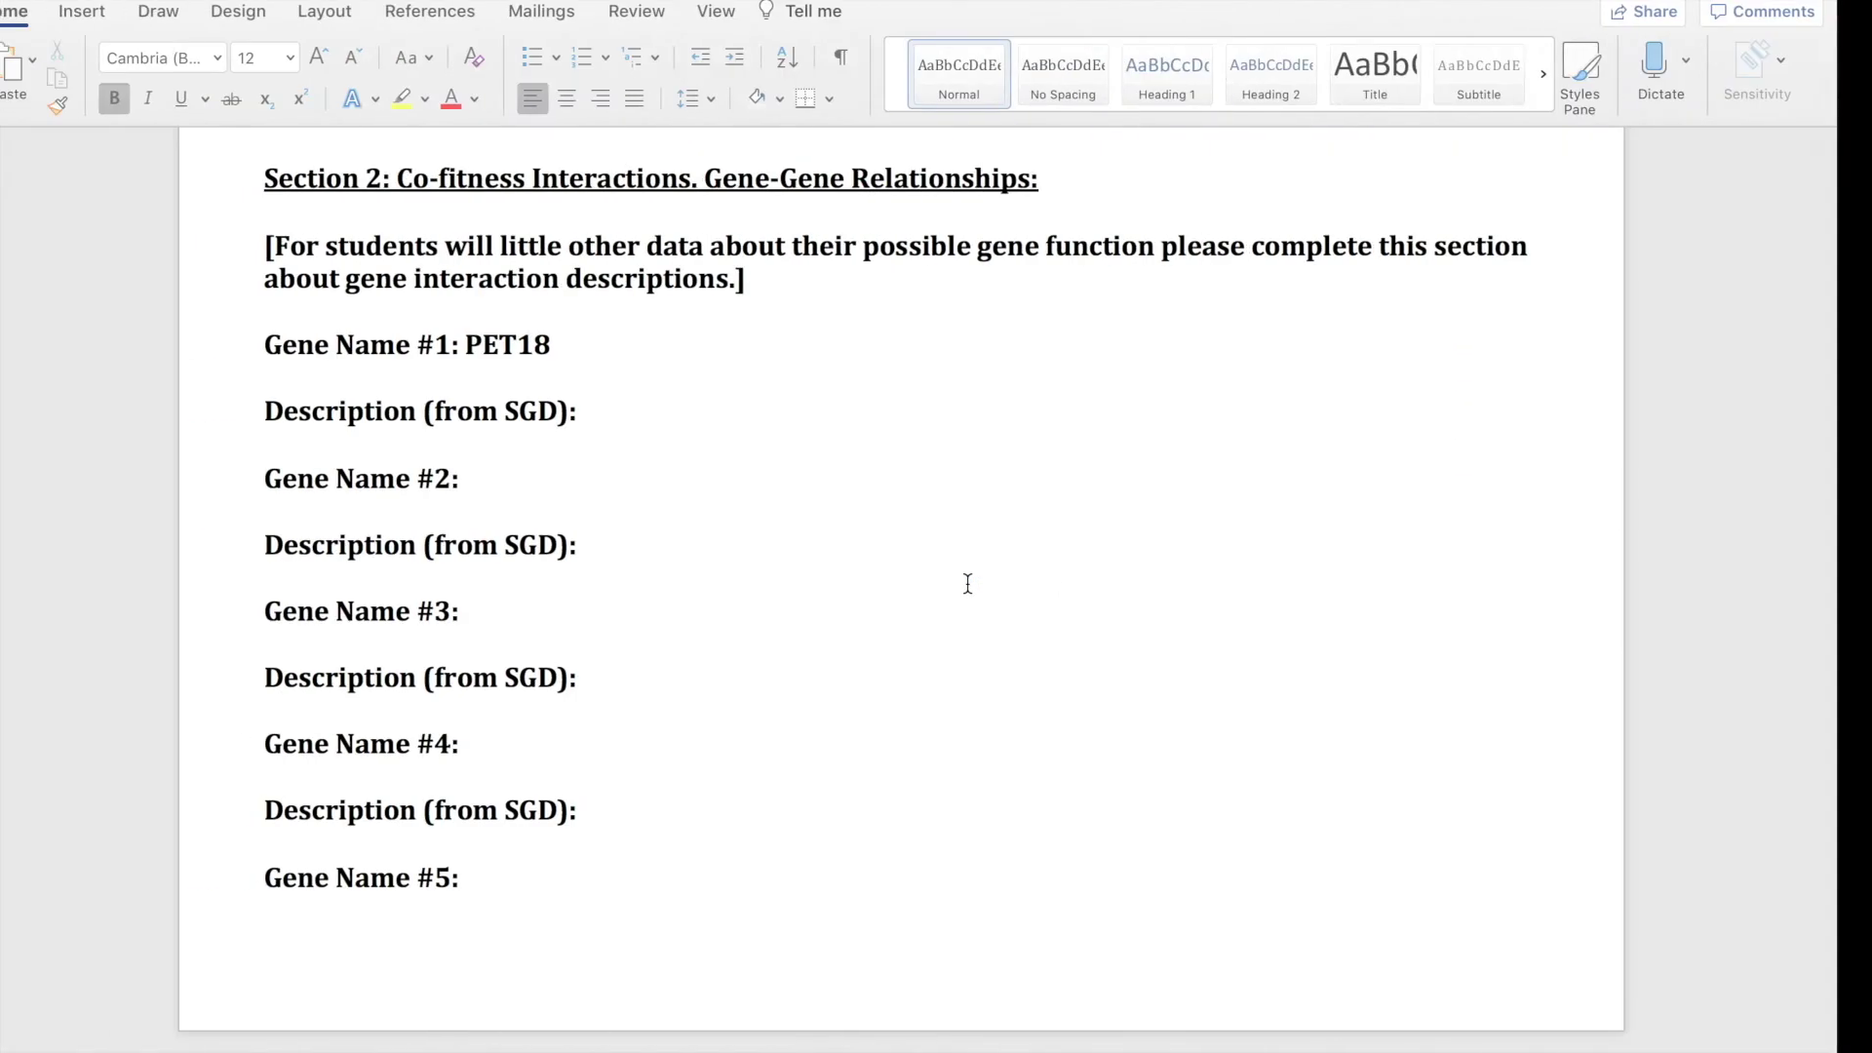
left_click(669, 413)
type("v")
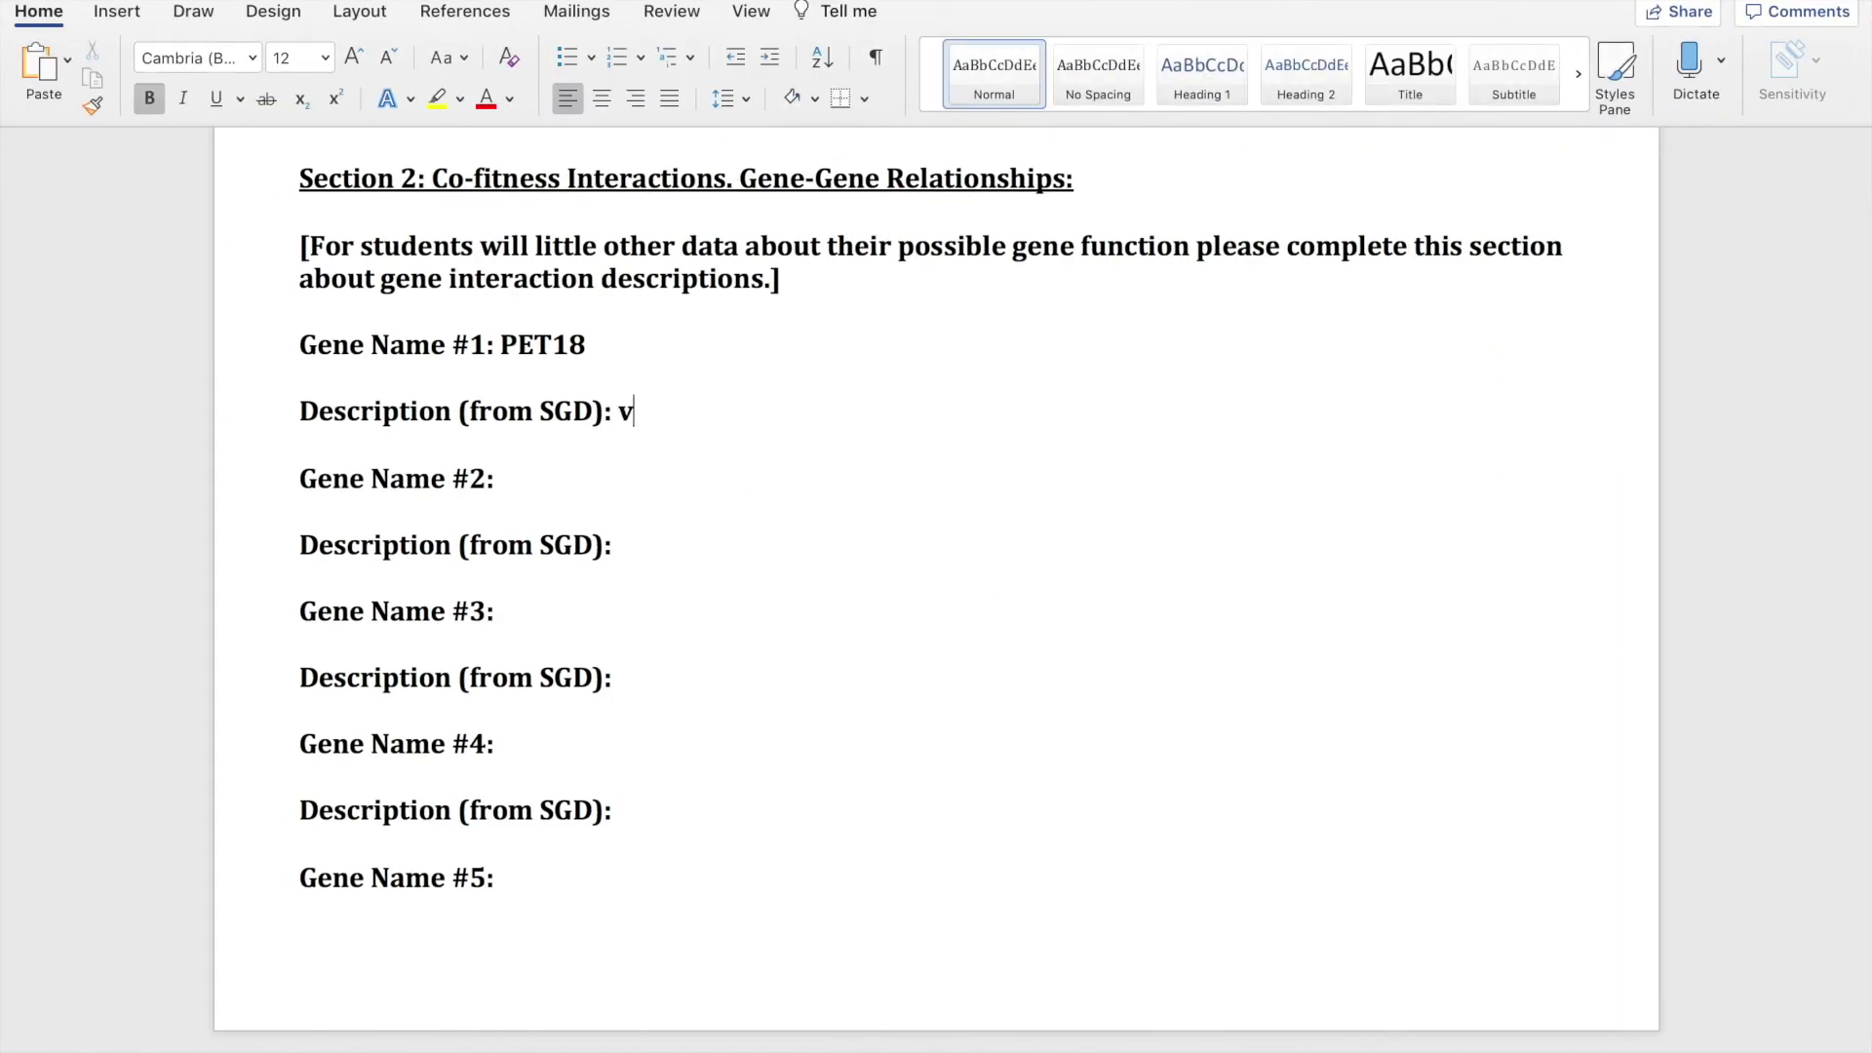
key("BackSpace")
type("v")
key("BackSpace")
type("3.02271")
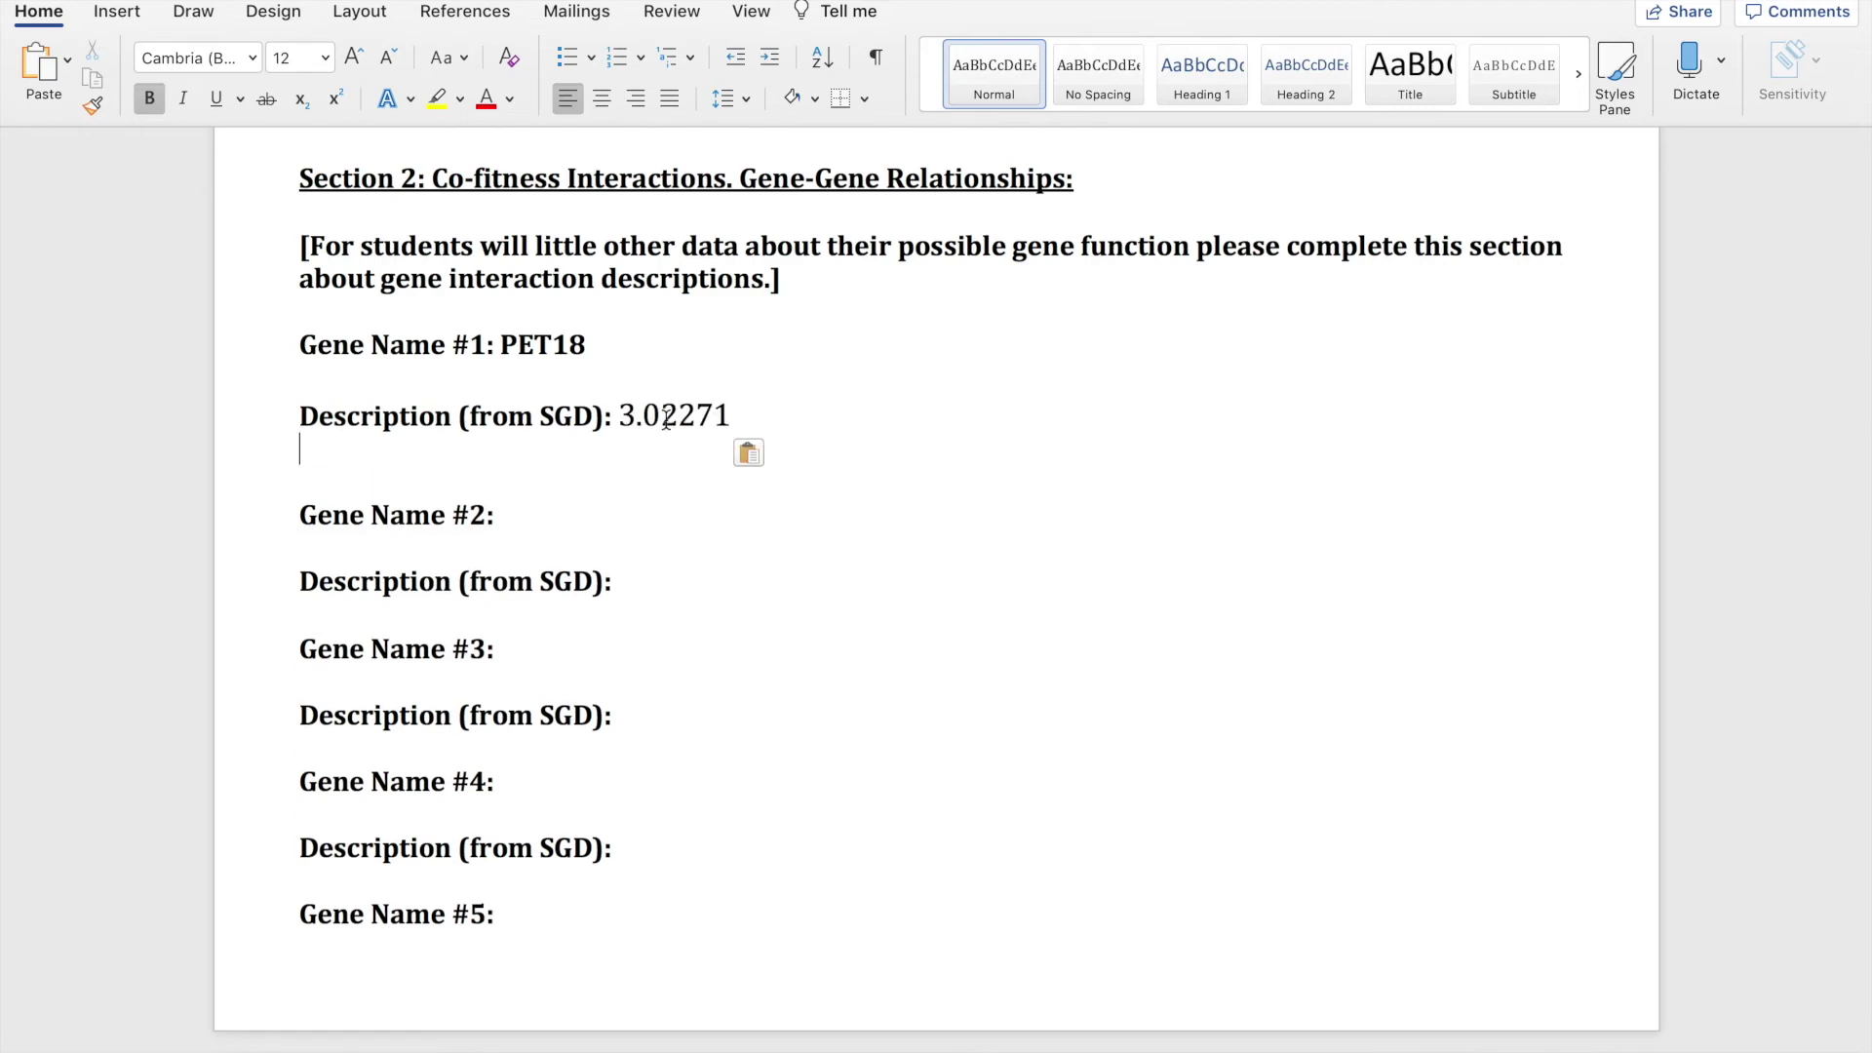
left_click_drag(751, 414, 626, 409)
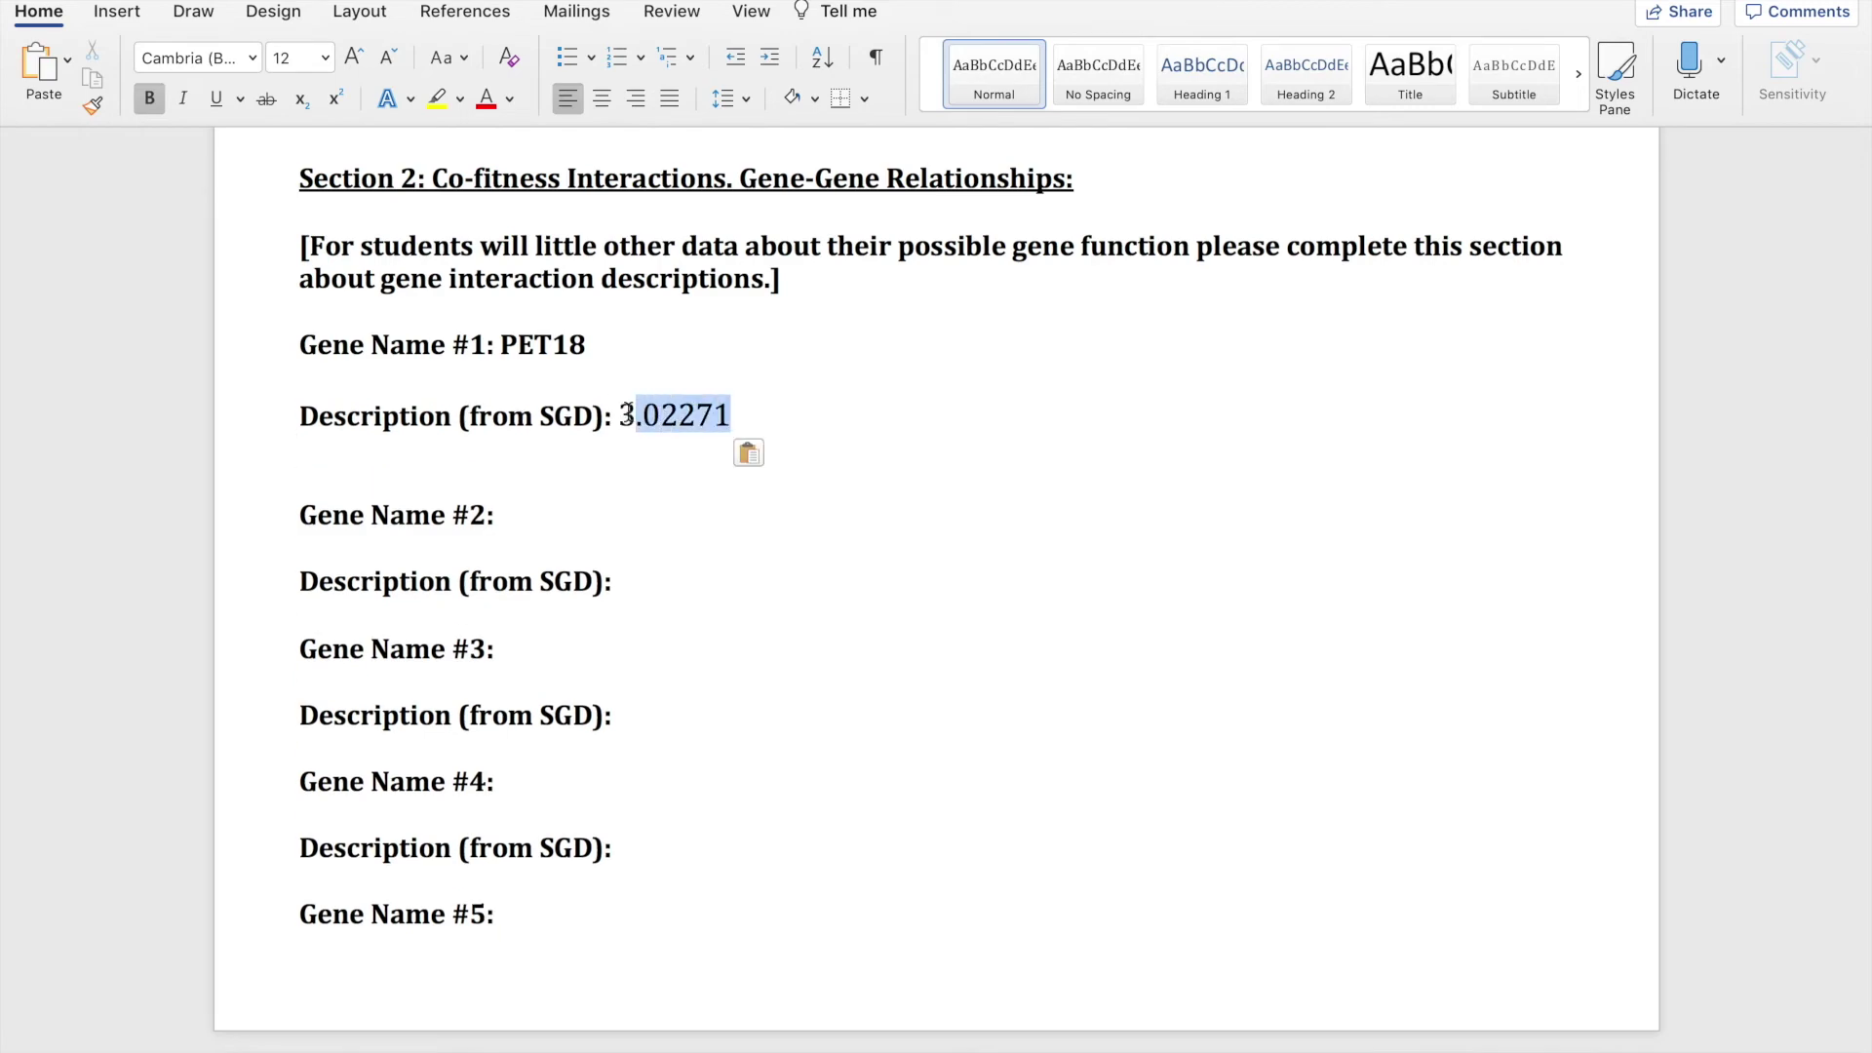
key("BackSpace")
Copy PET18's SGD description and paste it after Gene #1's Description (from SGD):.
key("super+Tab")
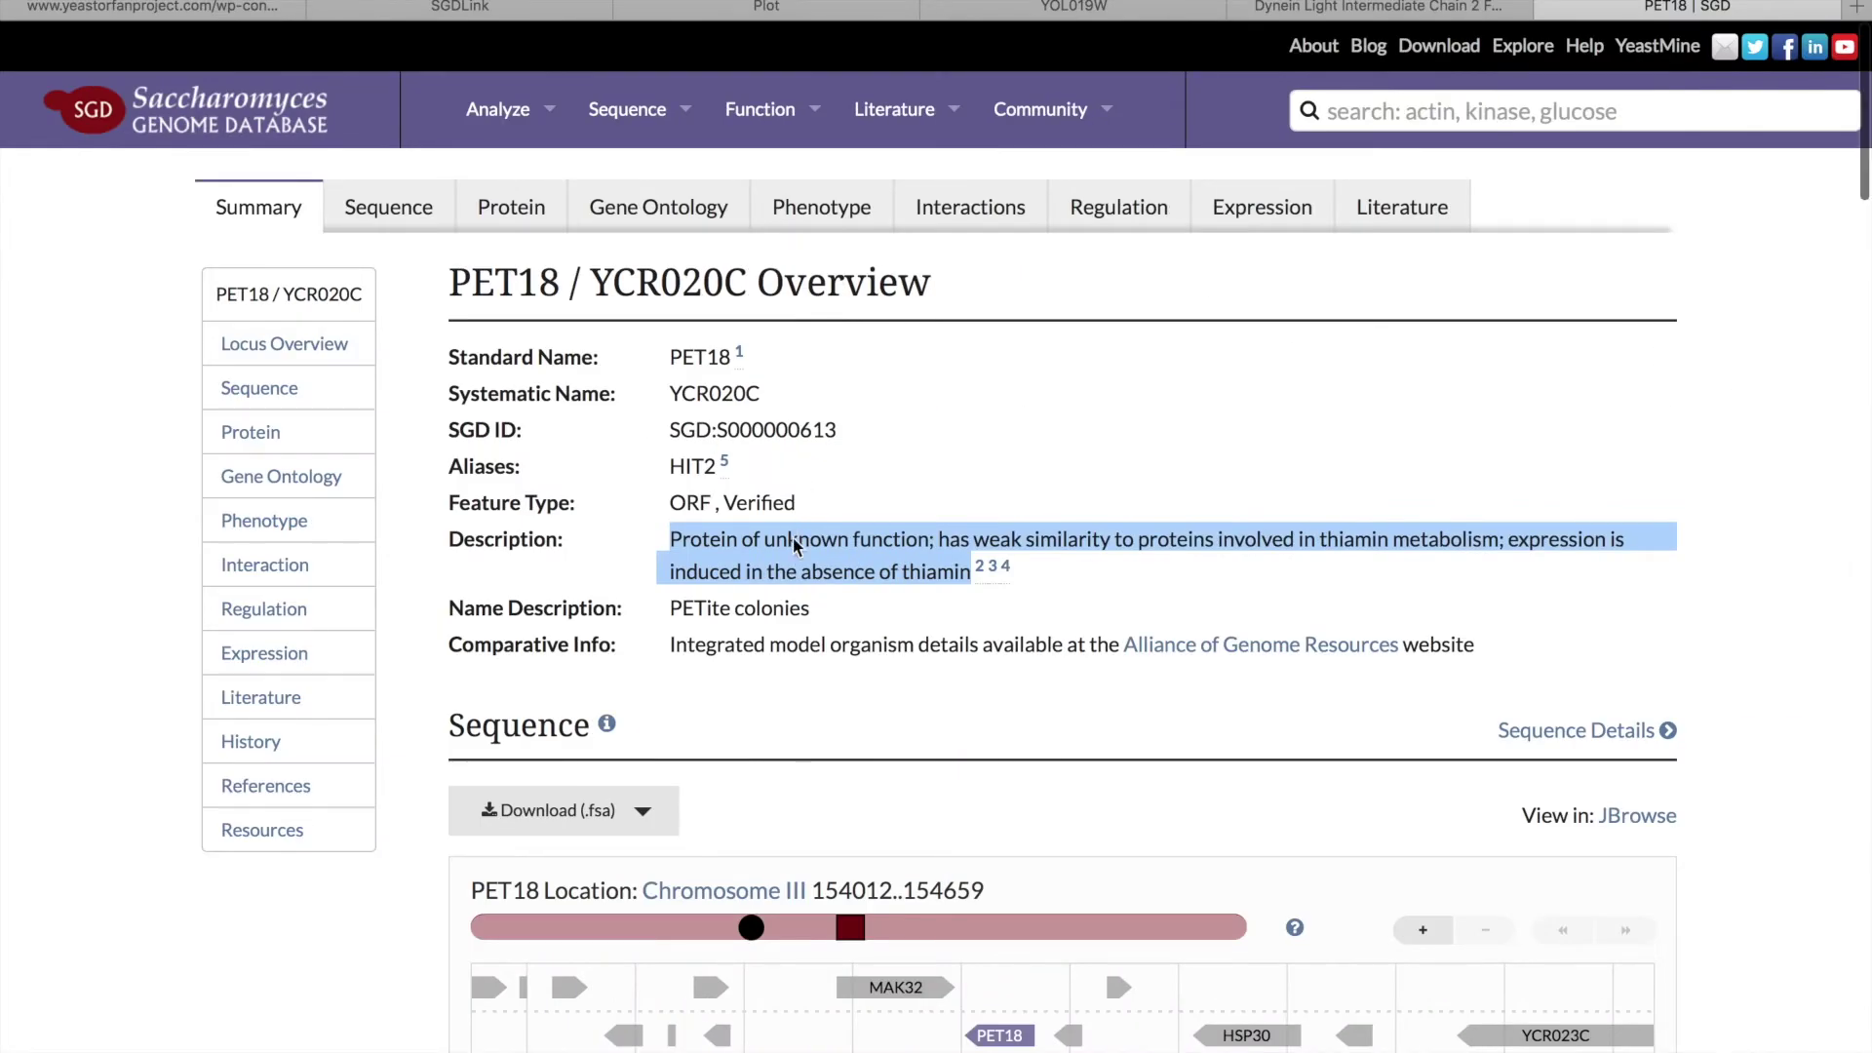
right_click(790, 536)
left_click(840, 616)
key("super+Tab")
left_click(633, 409)
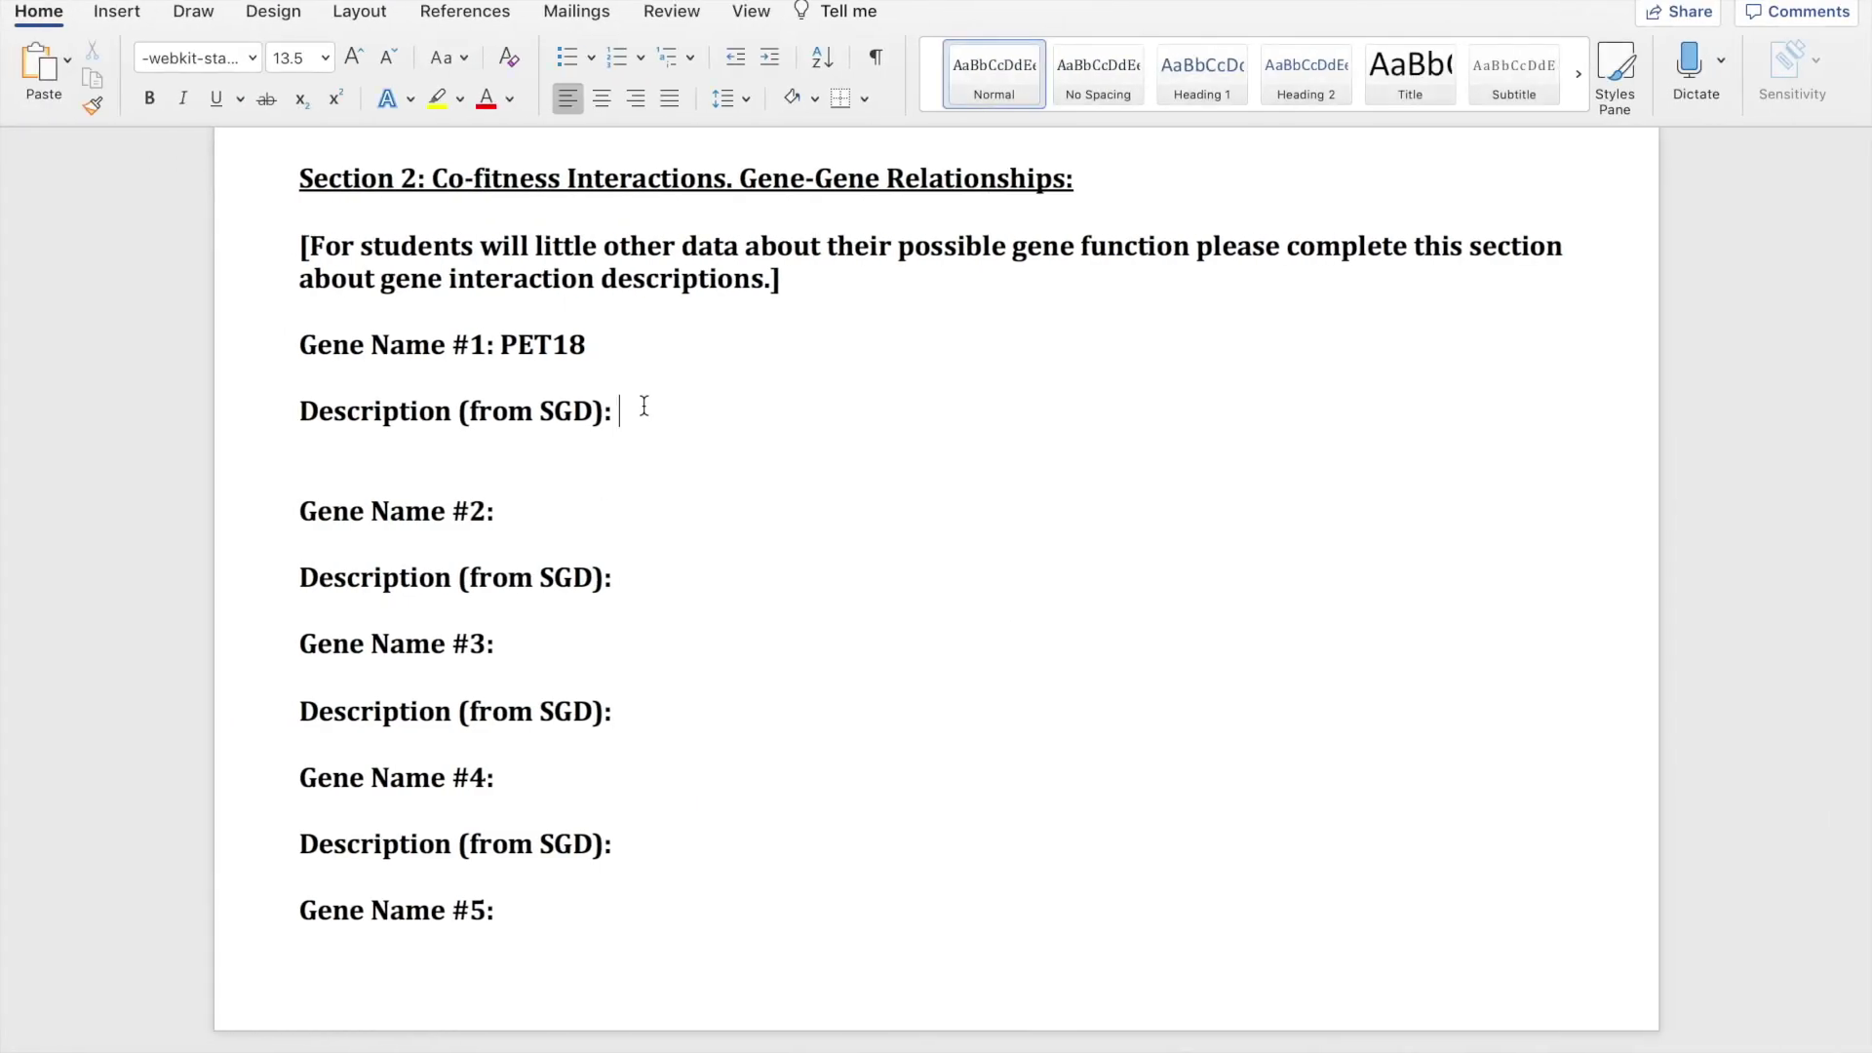
key("super+v")
key("BackSpace")
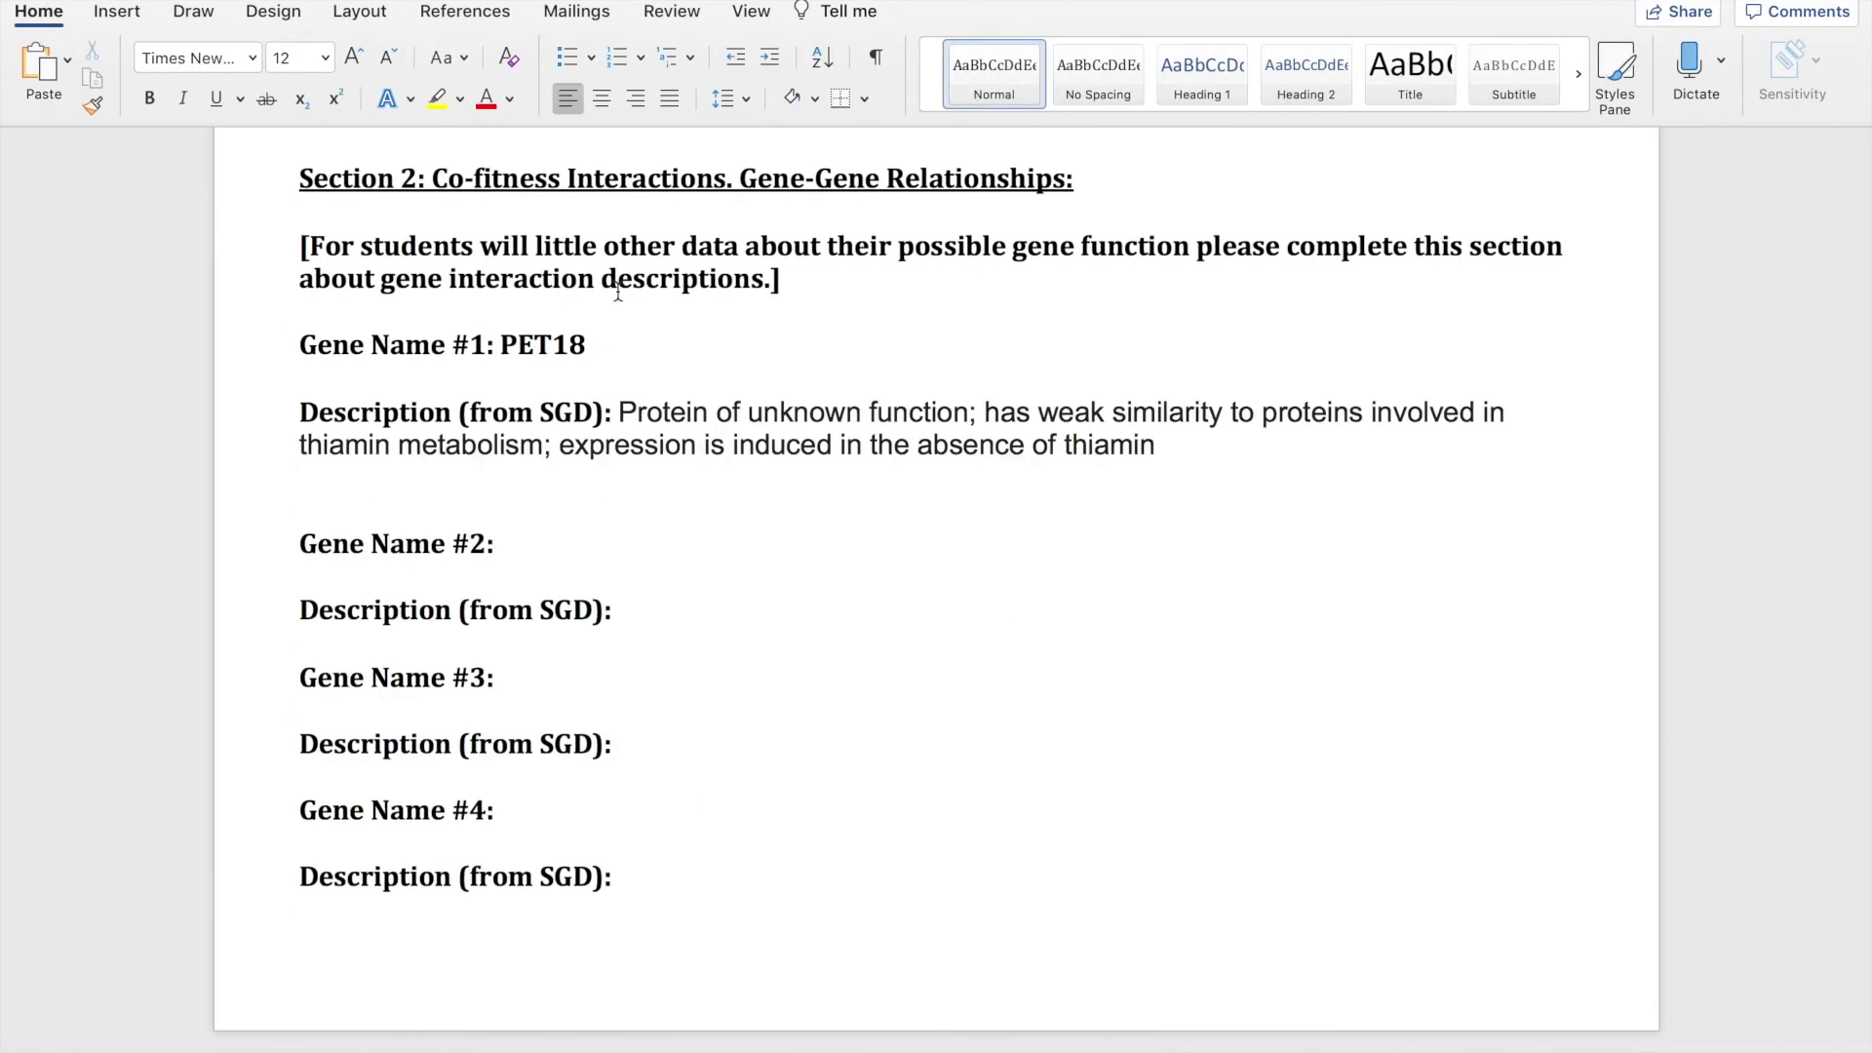
scroll(653, 268, "down", 15)
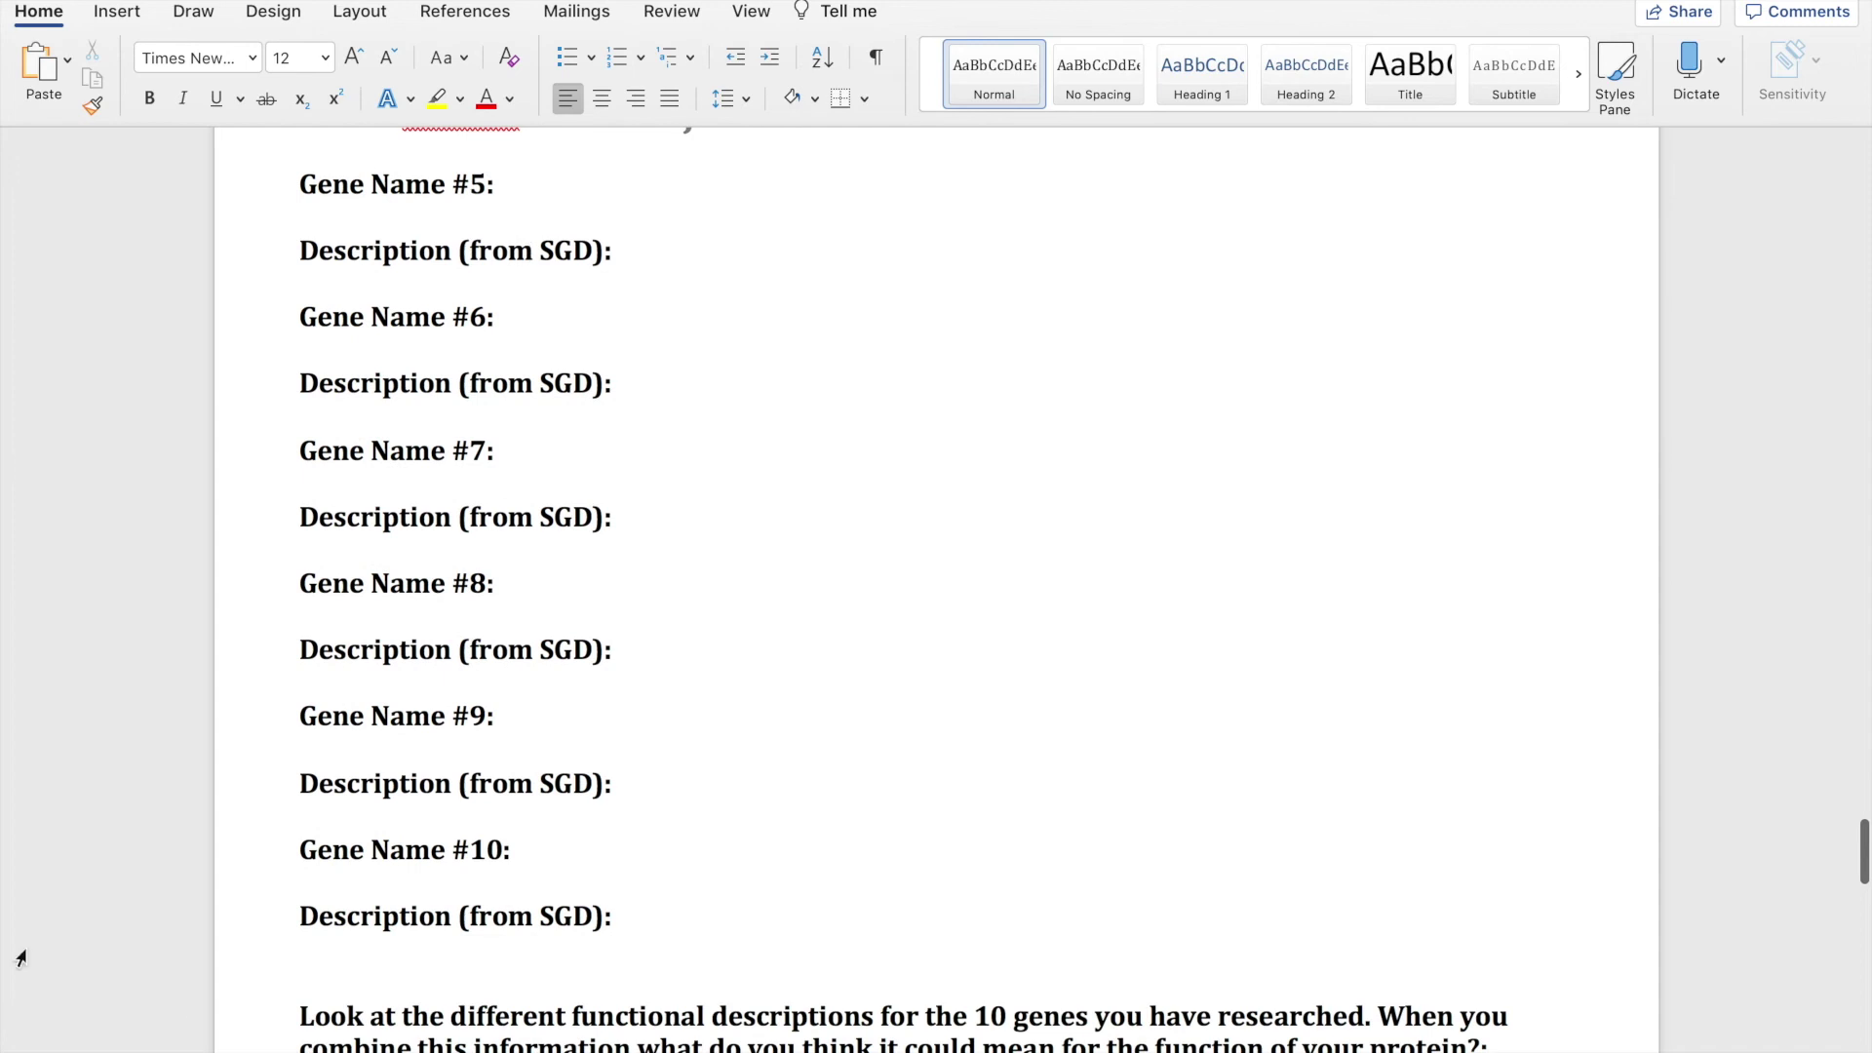
scroll(756, 481, "down", 6)
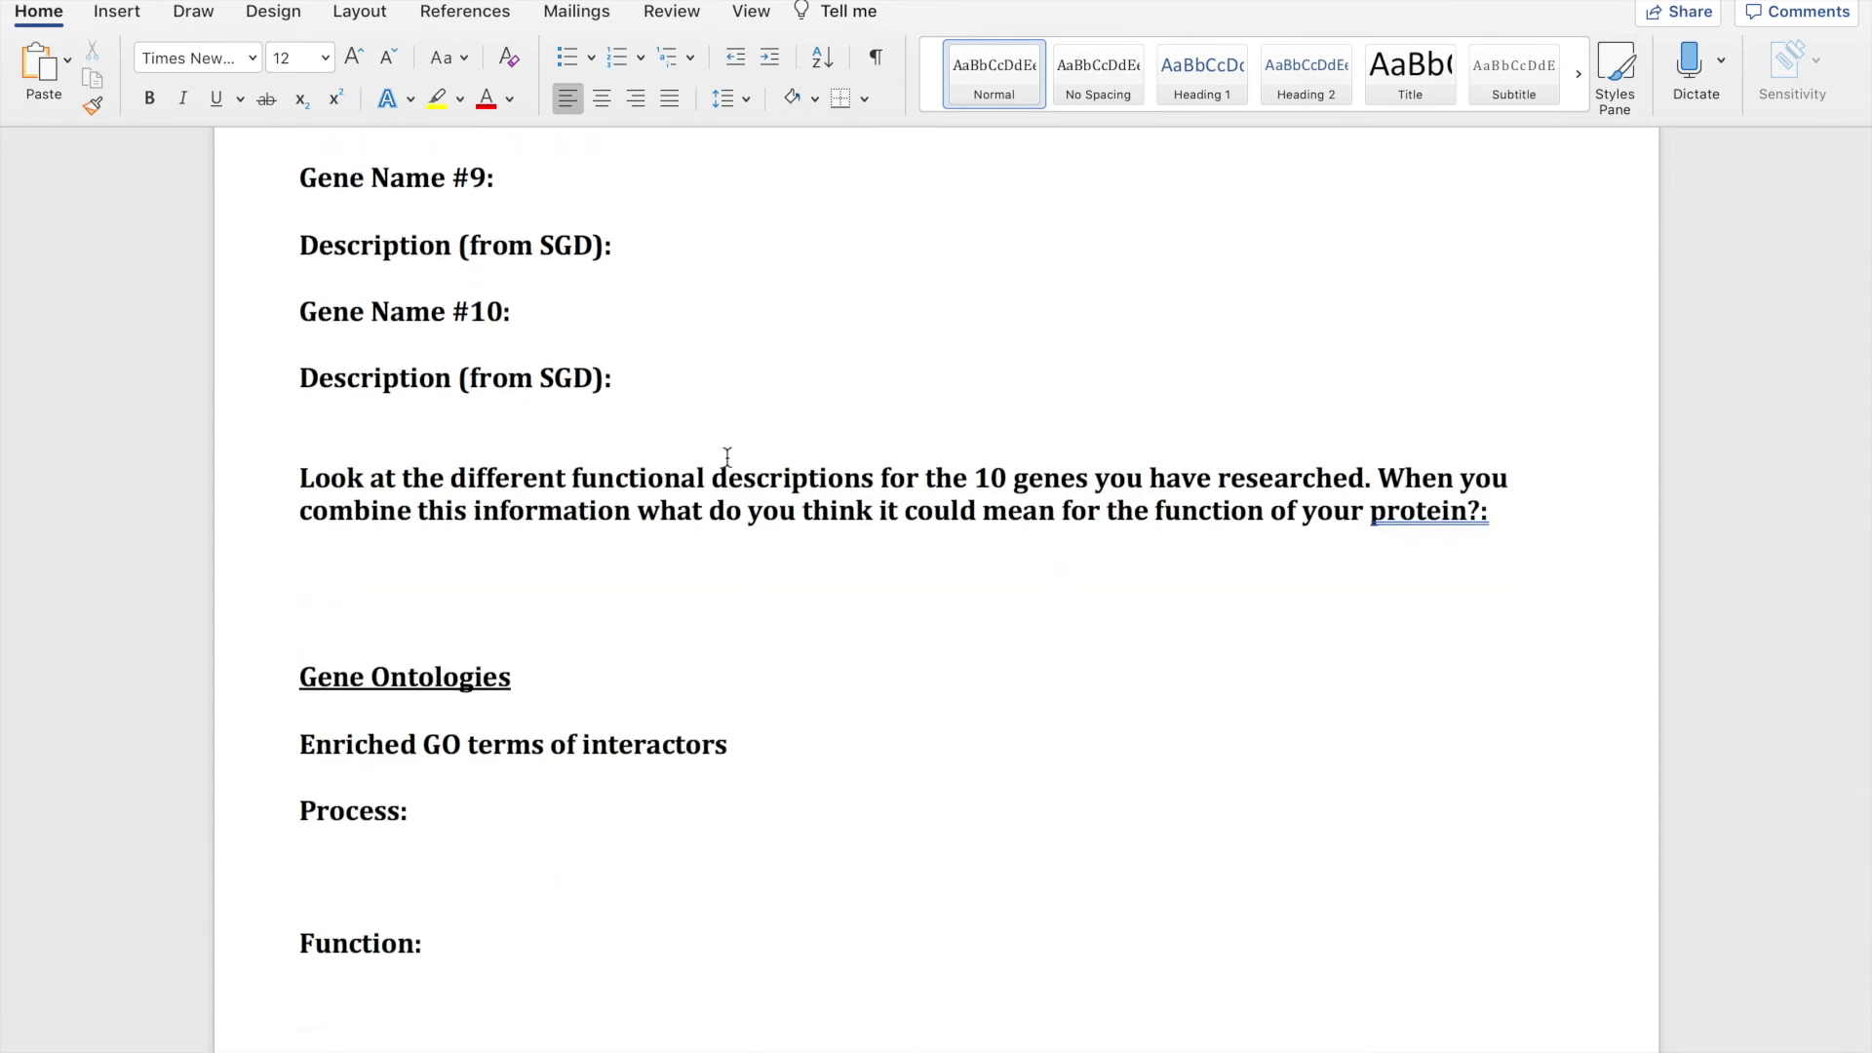
scroll(726, 458, "up", 20)
left_click(531, 727)
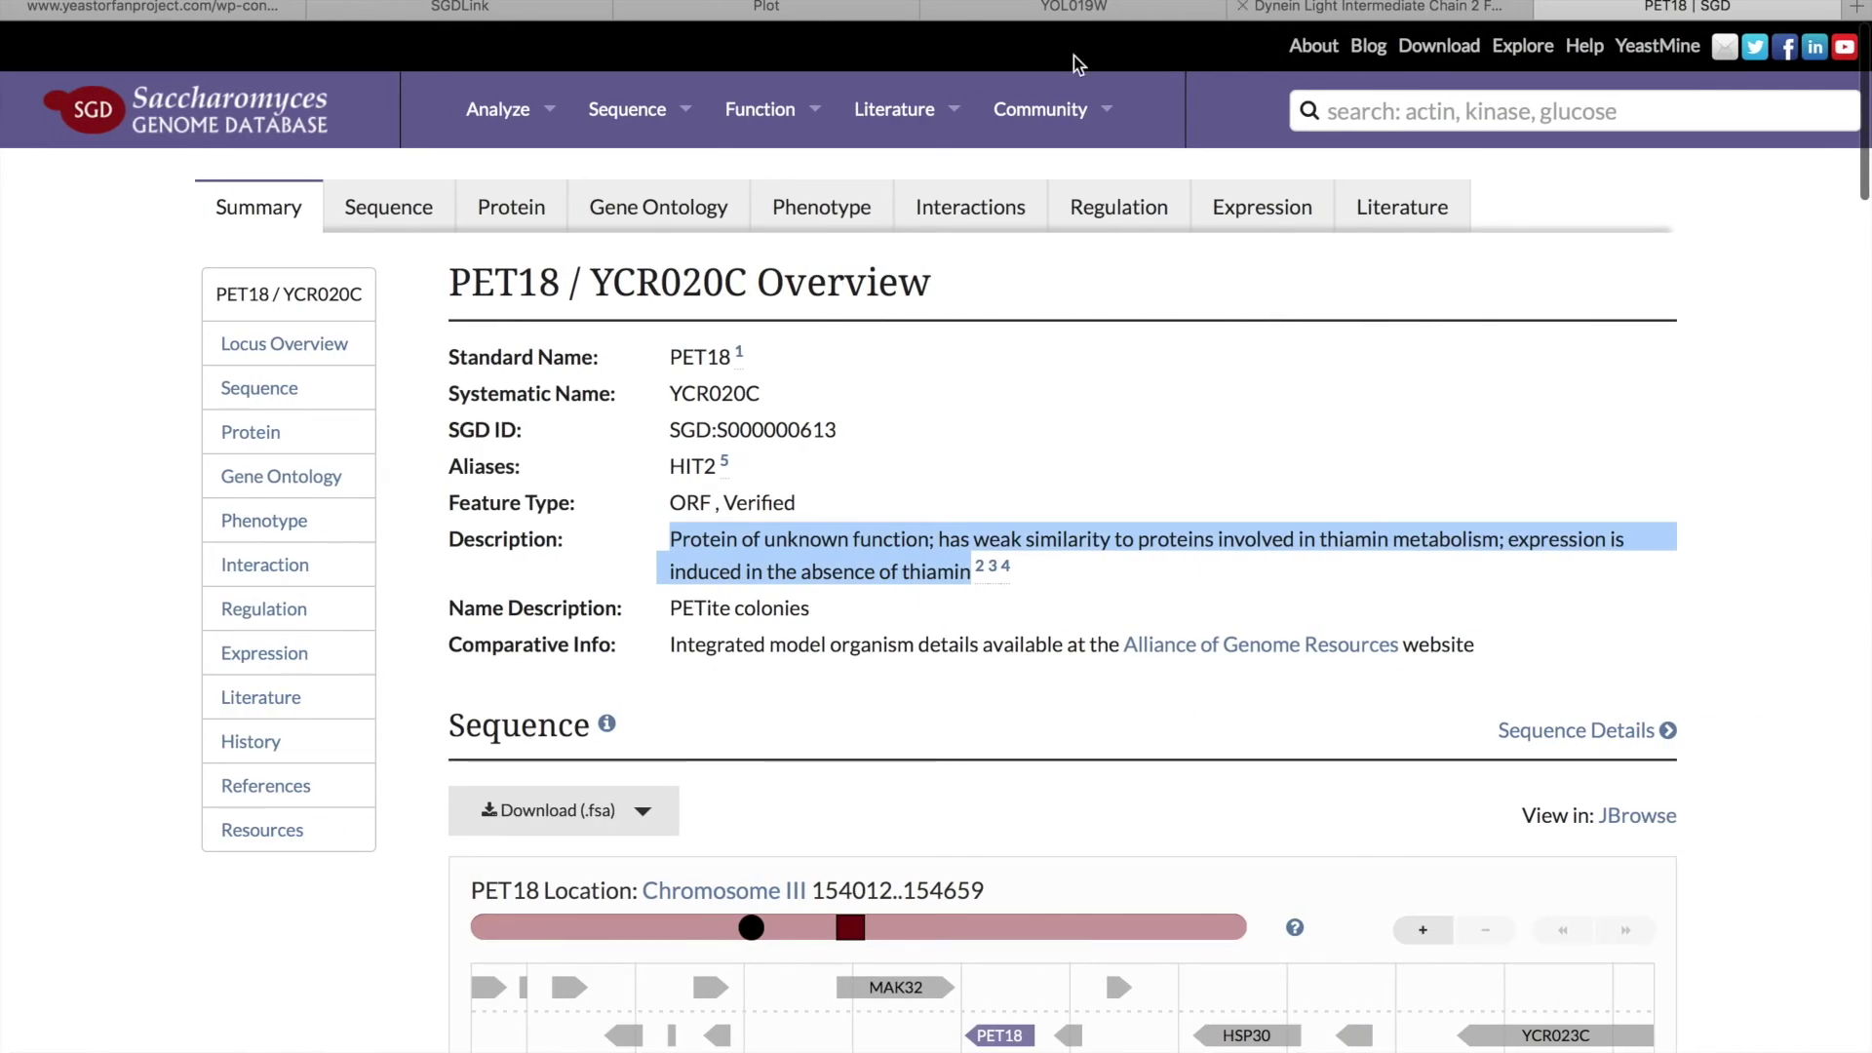
Enter SNC1 as Gene Name #2 and open the SNC1 gene overview in SGD.
left_click(1038, 14)
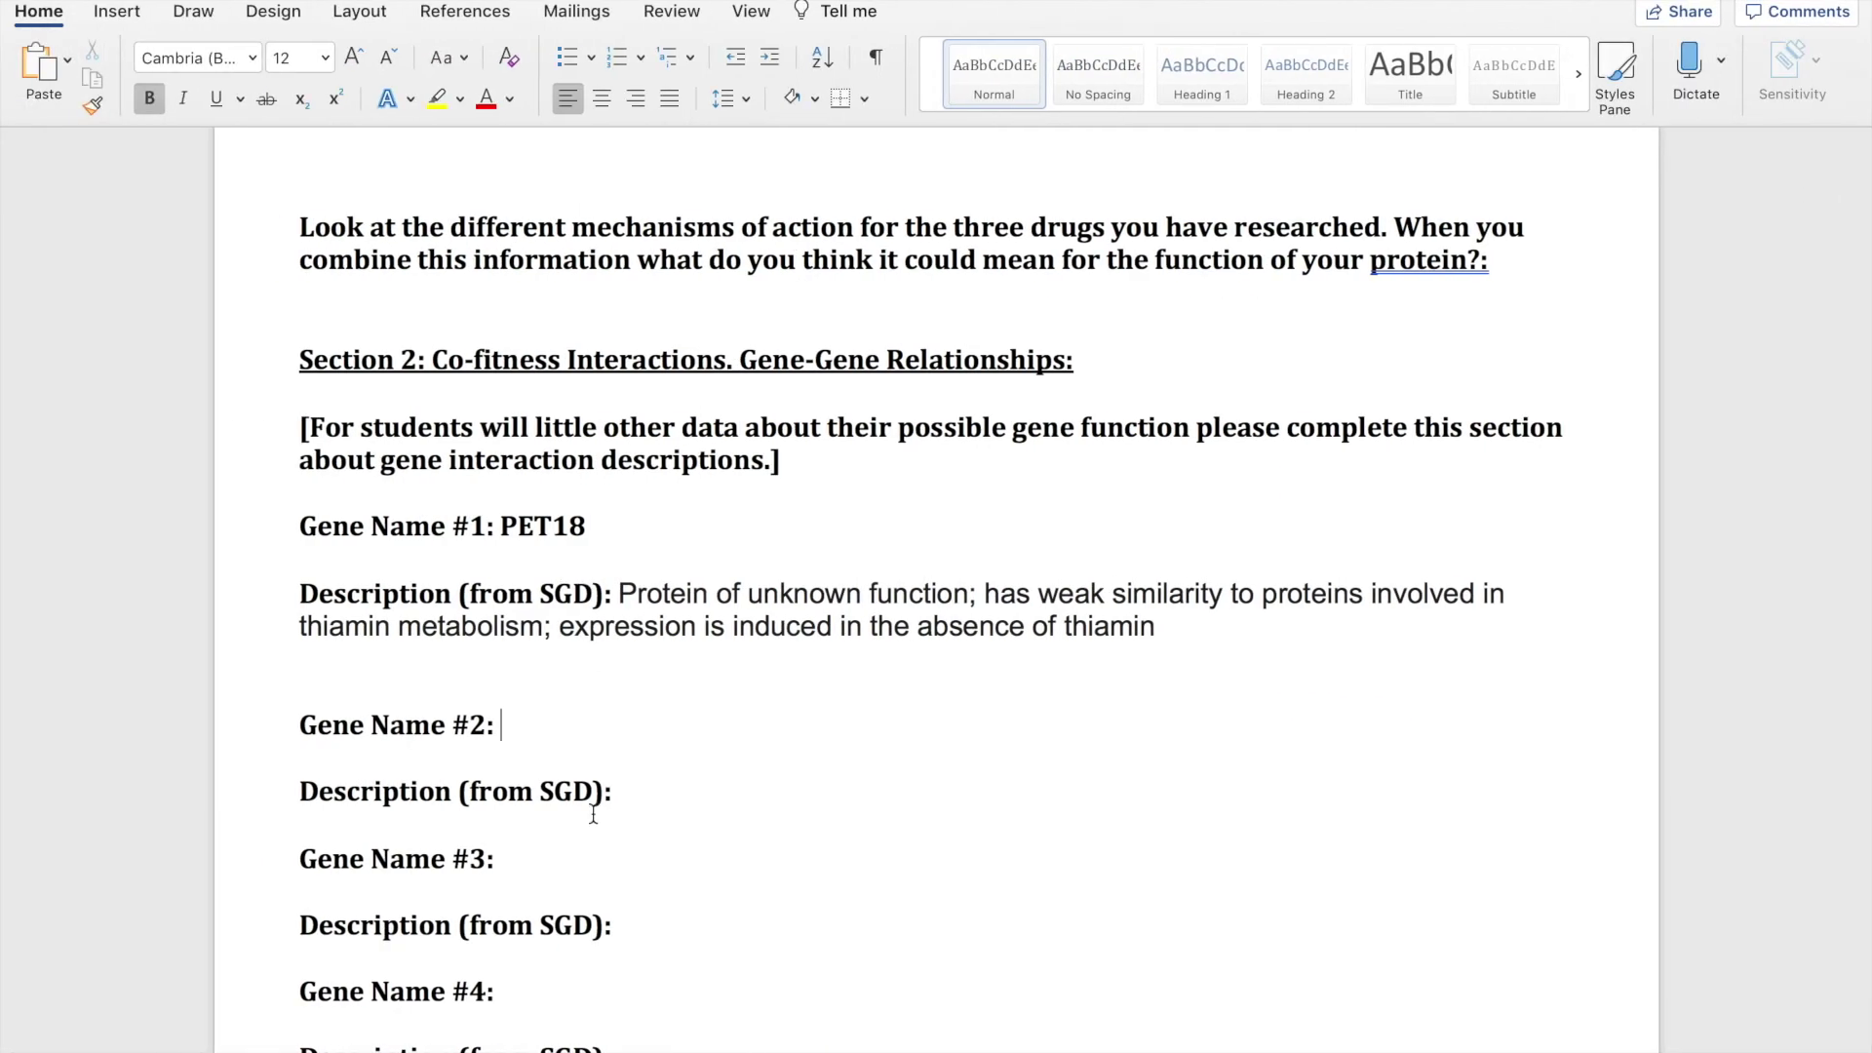
type("SNC")
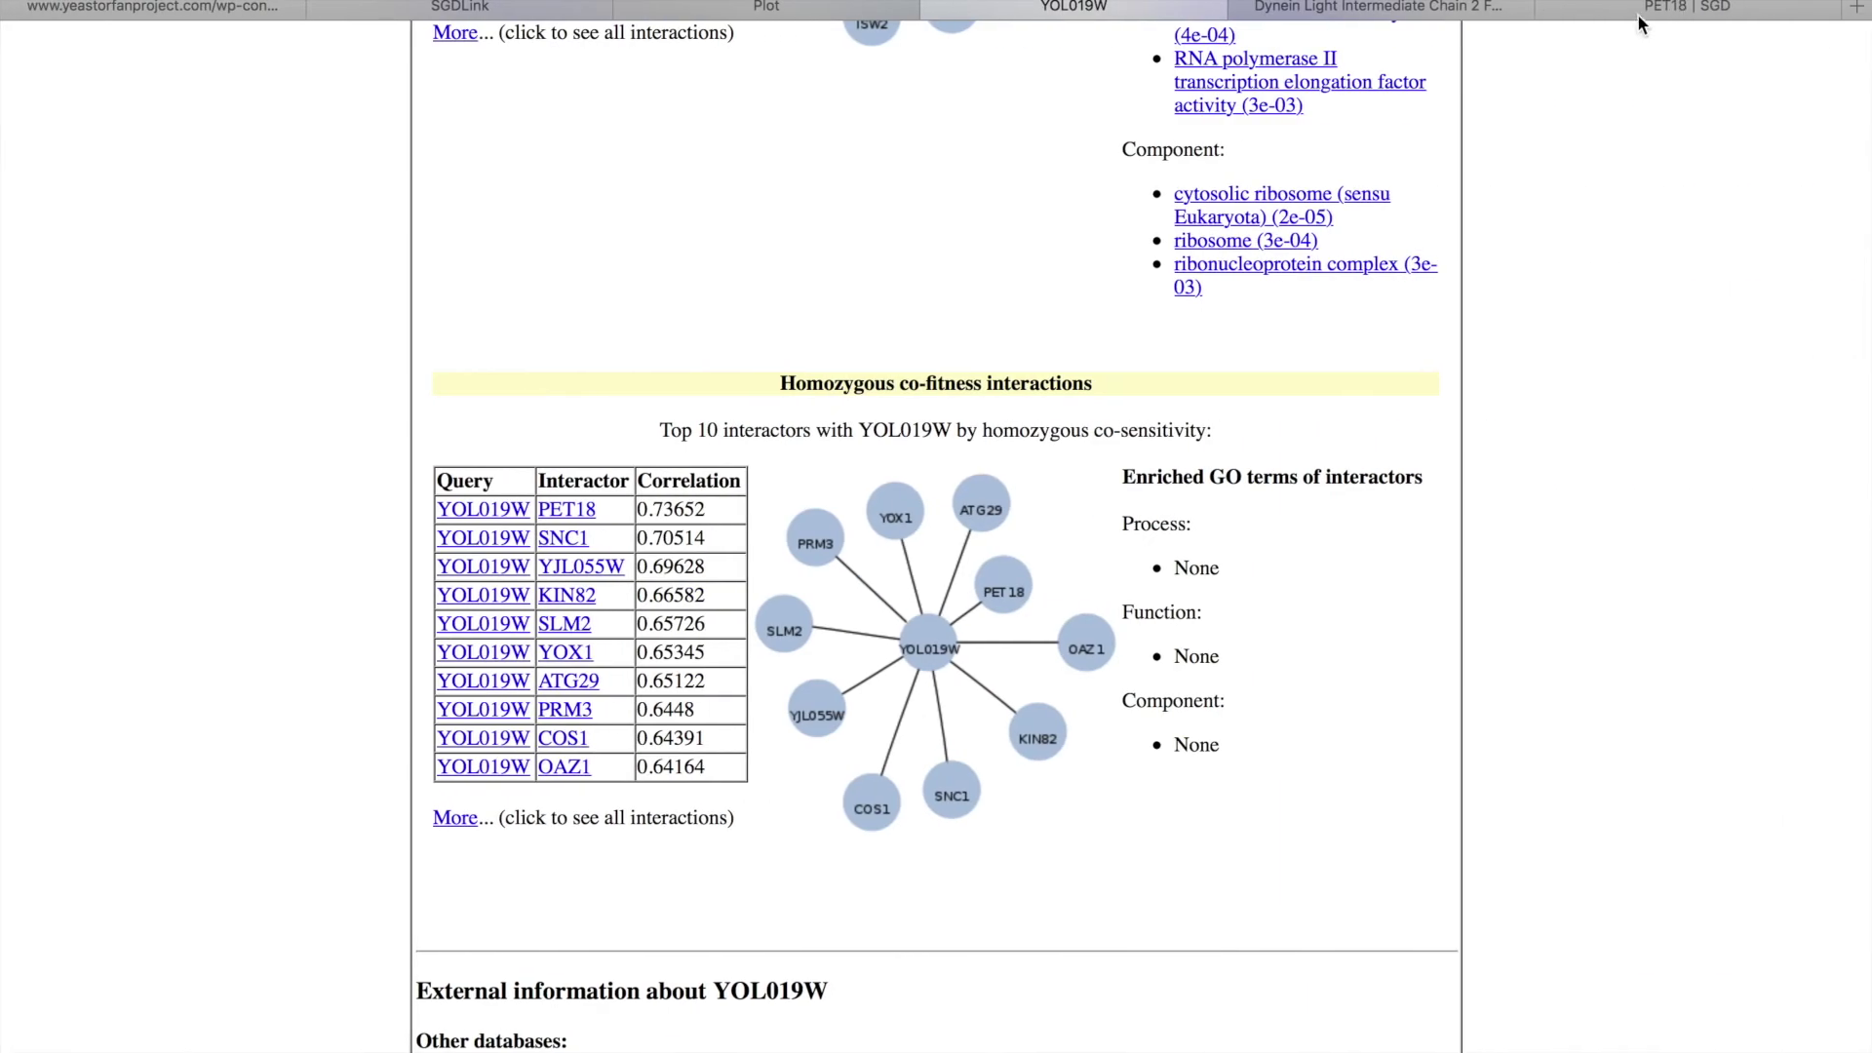
left_click(1636, 14)
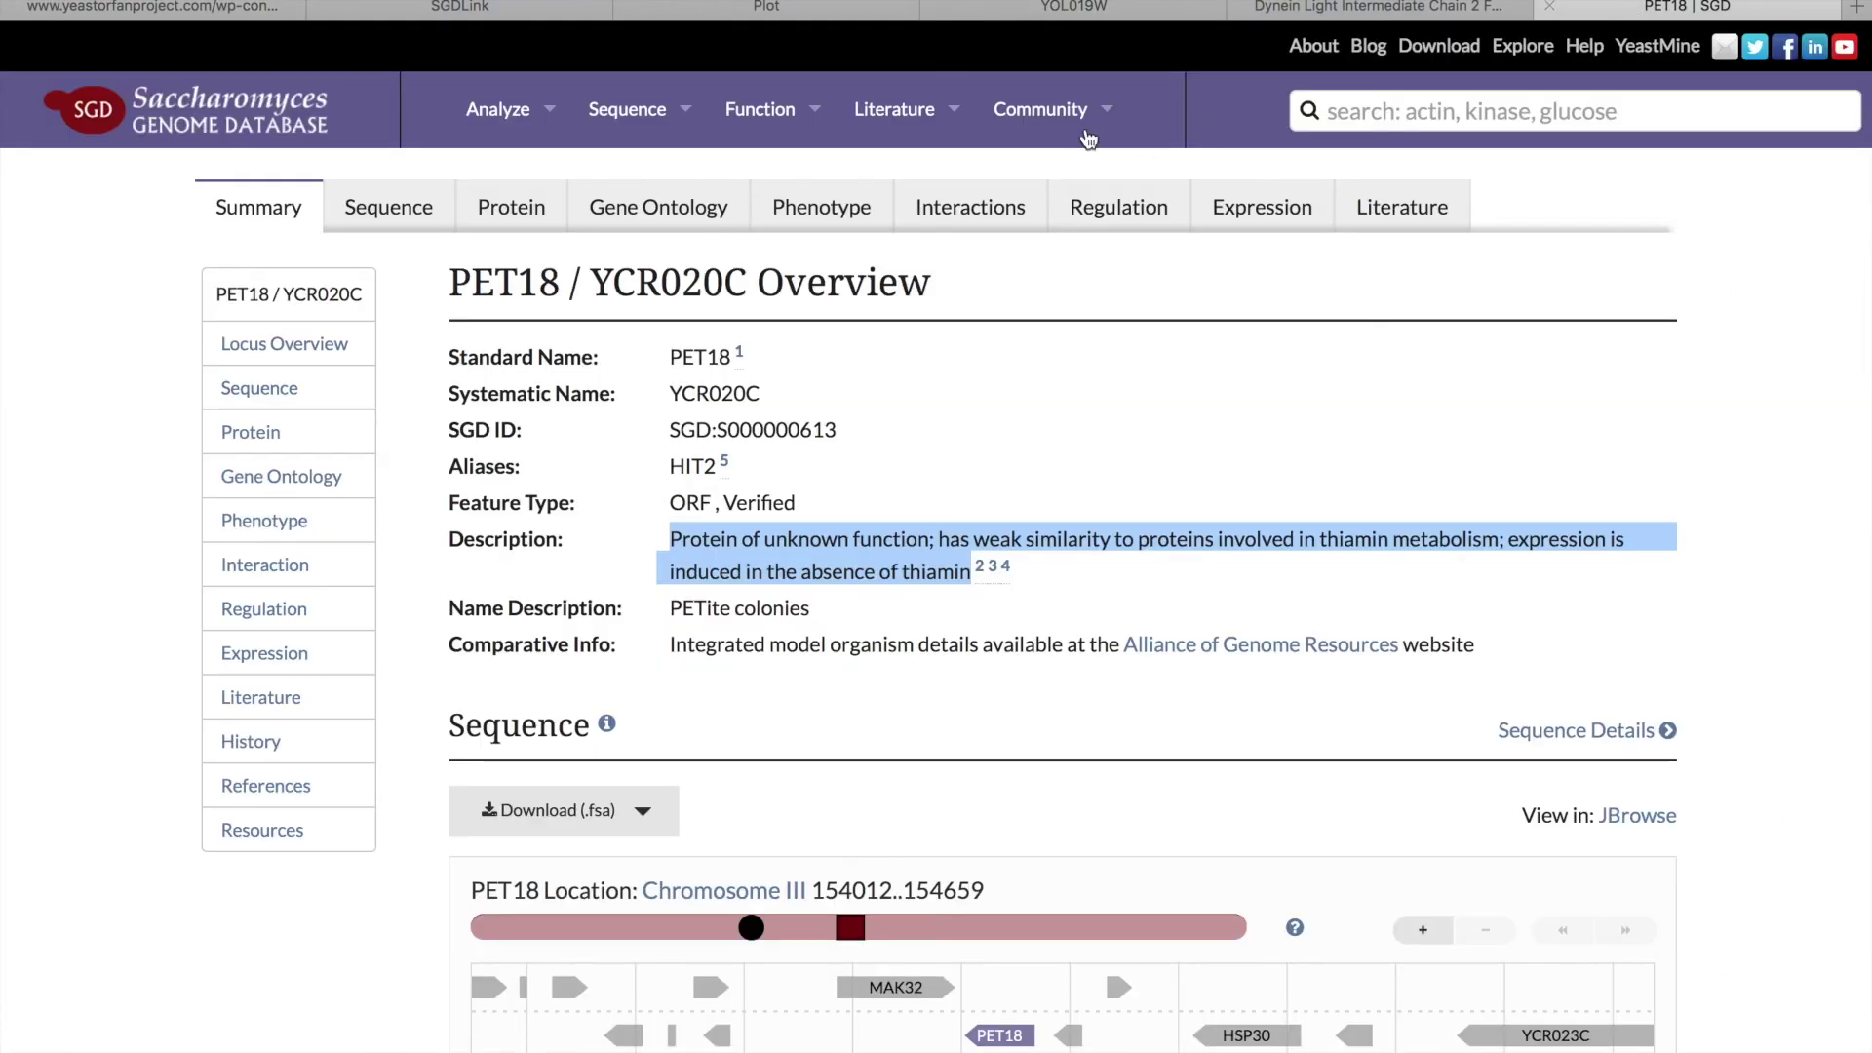
left_click(1462, 111)
type("SNC1")
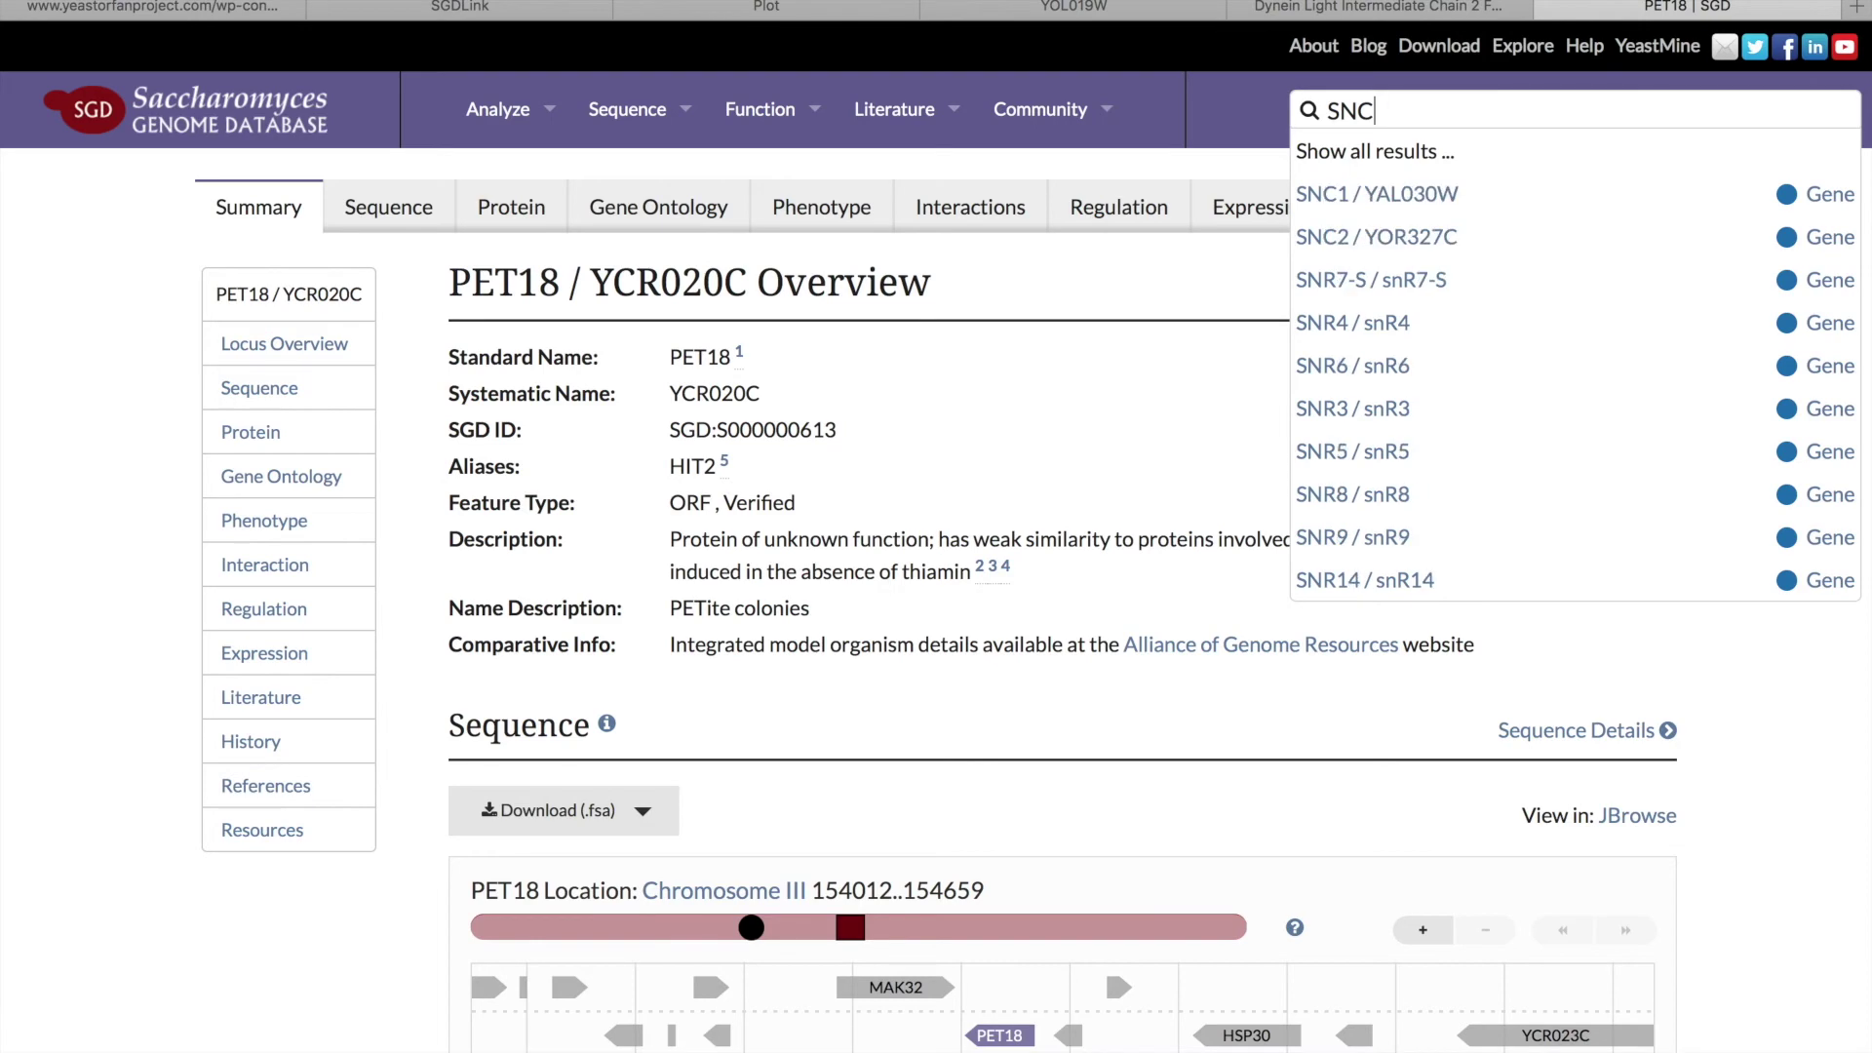
key("Return")
Copy the SNC1 v-SNARE description from SGD and paste it after the second Description label.
left_click_drag(669, 499, 992, 532)
left_click(681, 492)
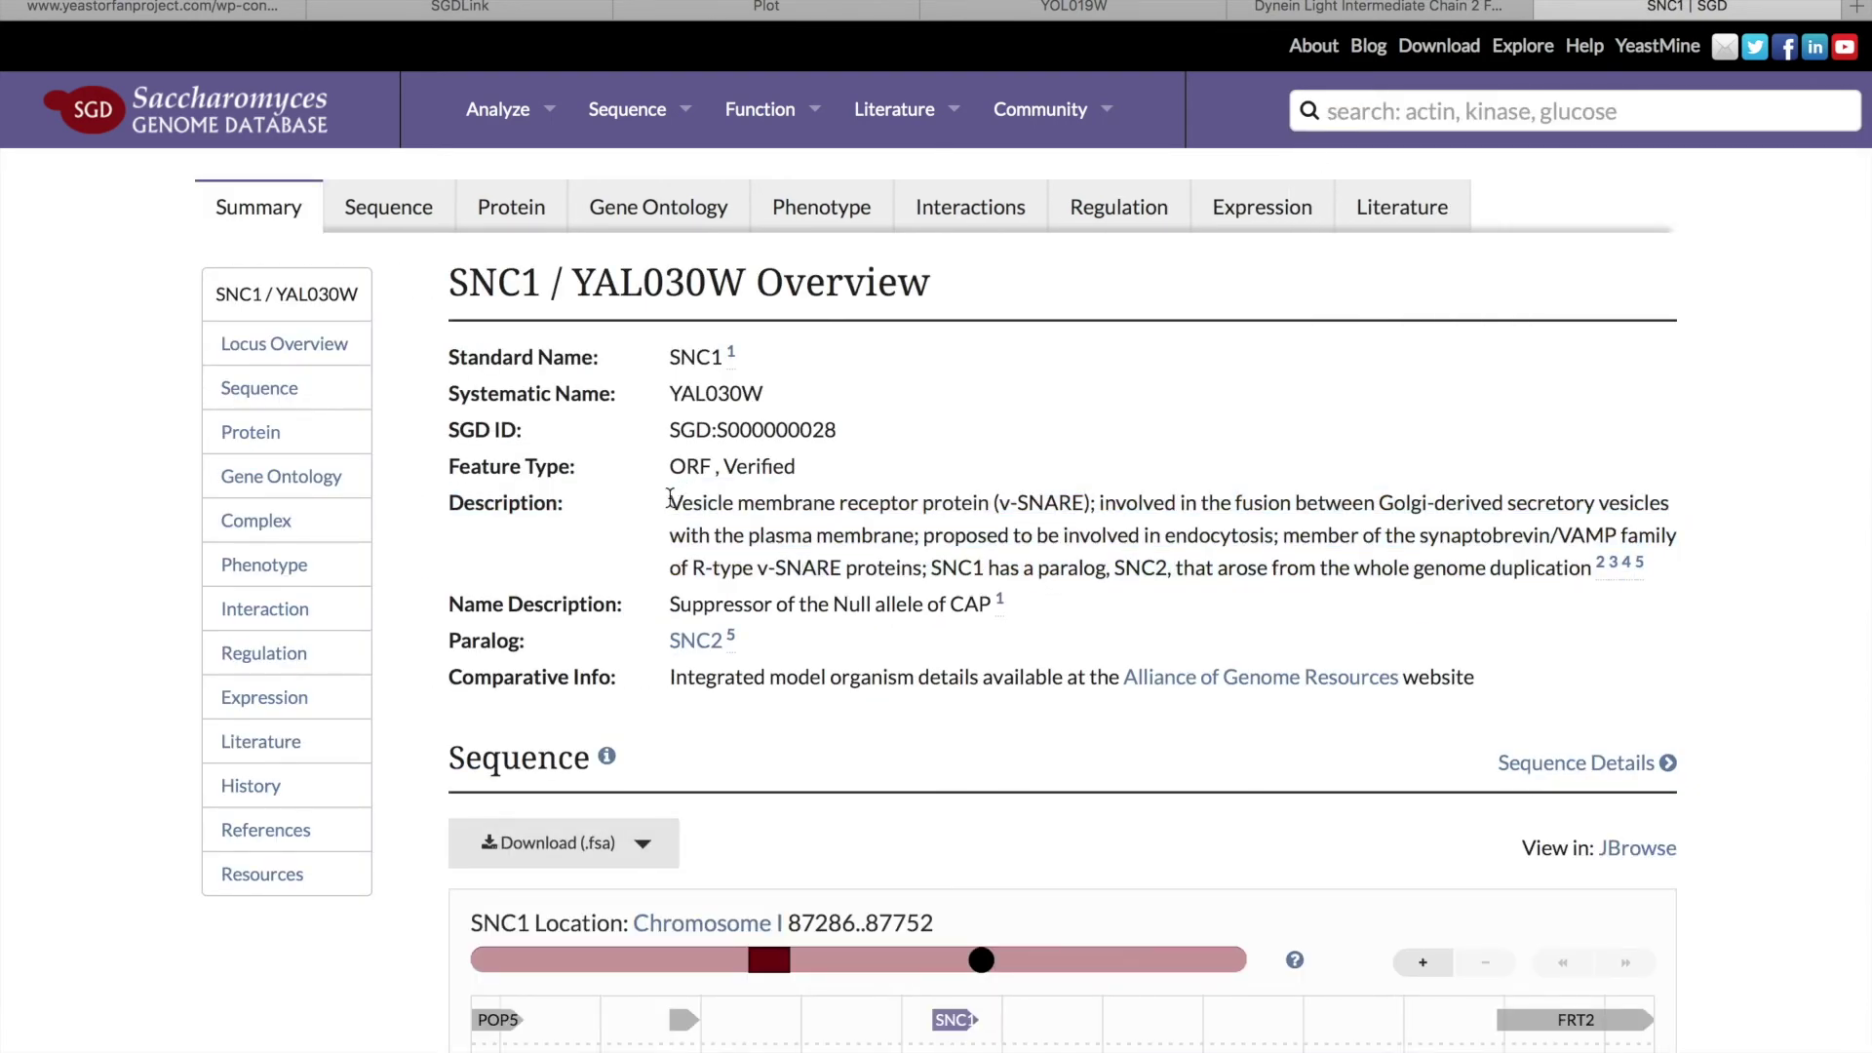
left_click_drag(670, 499, 1589, 570)
key("super+c")
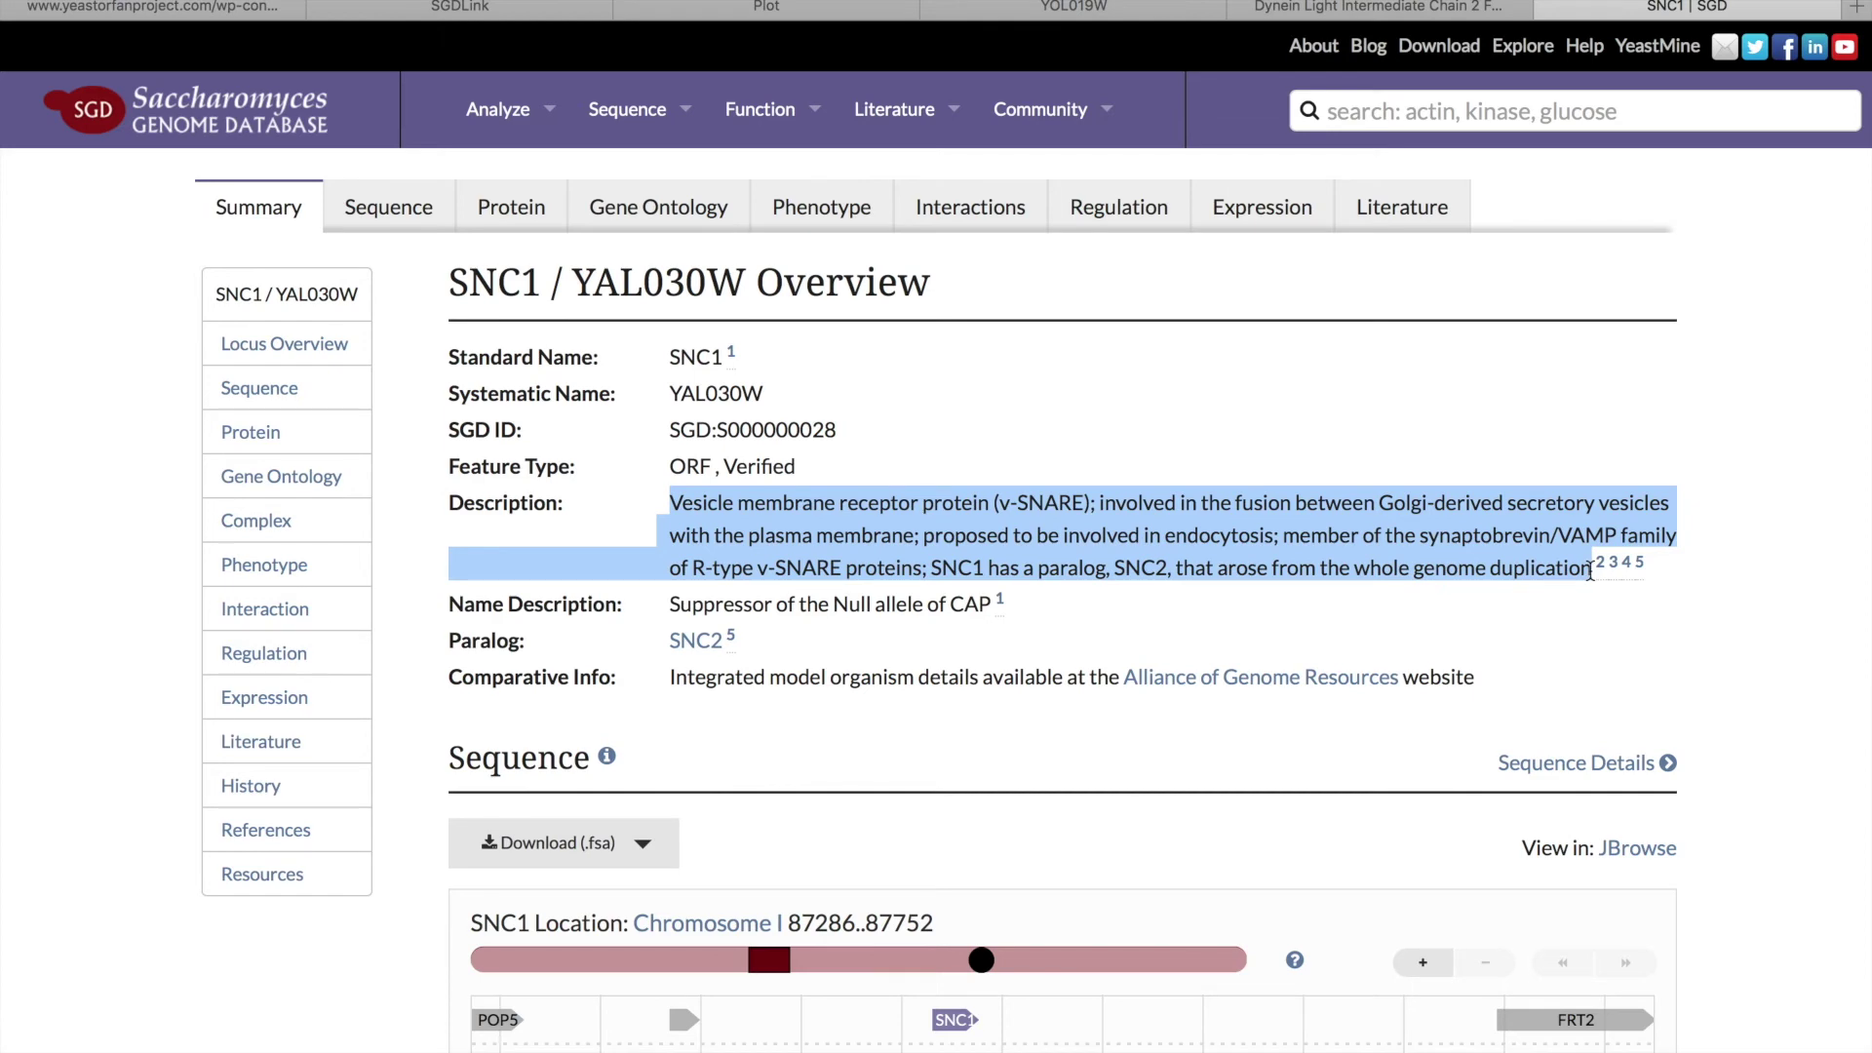
key("super+Tab")
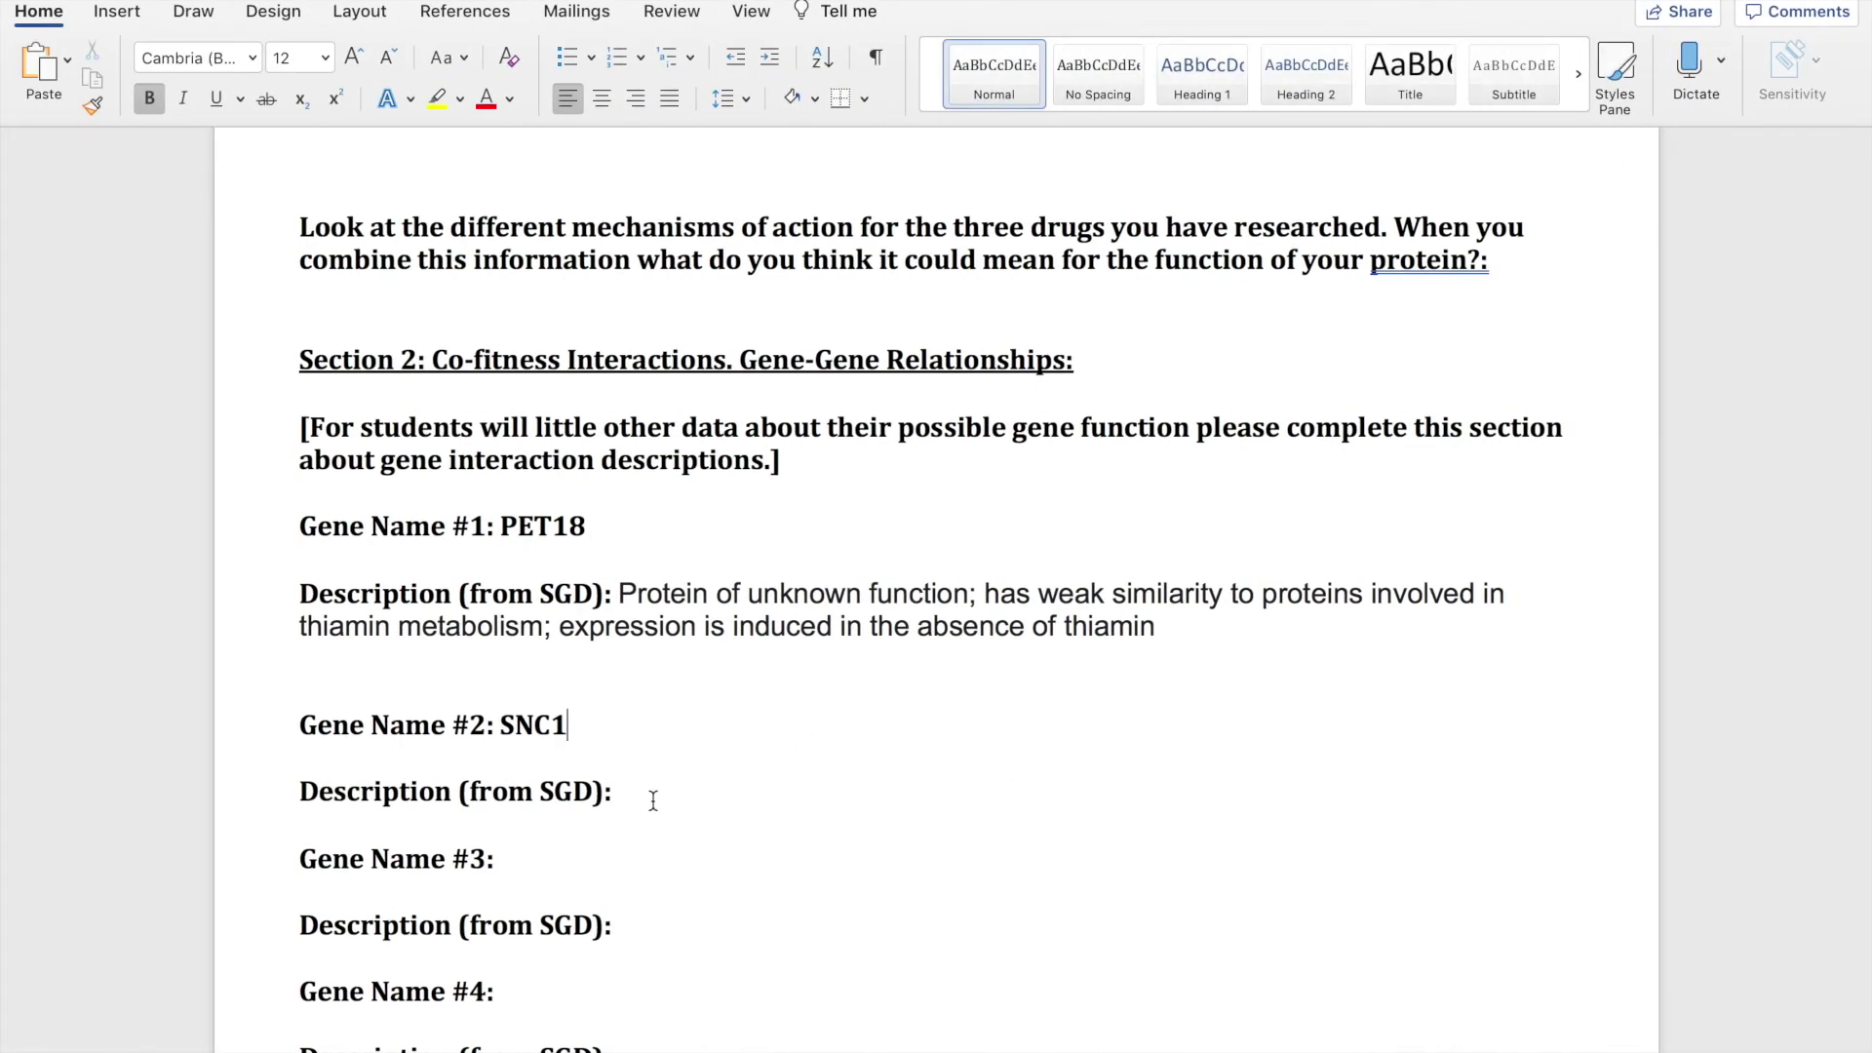
left_click(653, 797)
key("super+v")
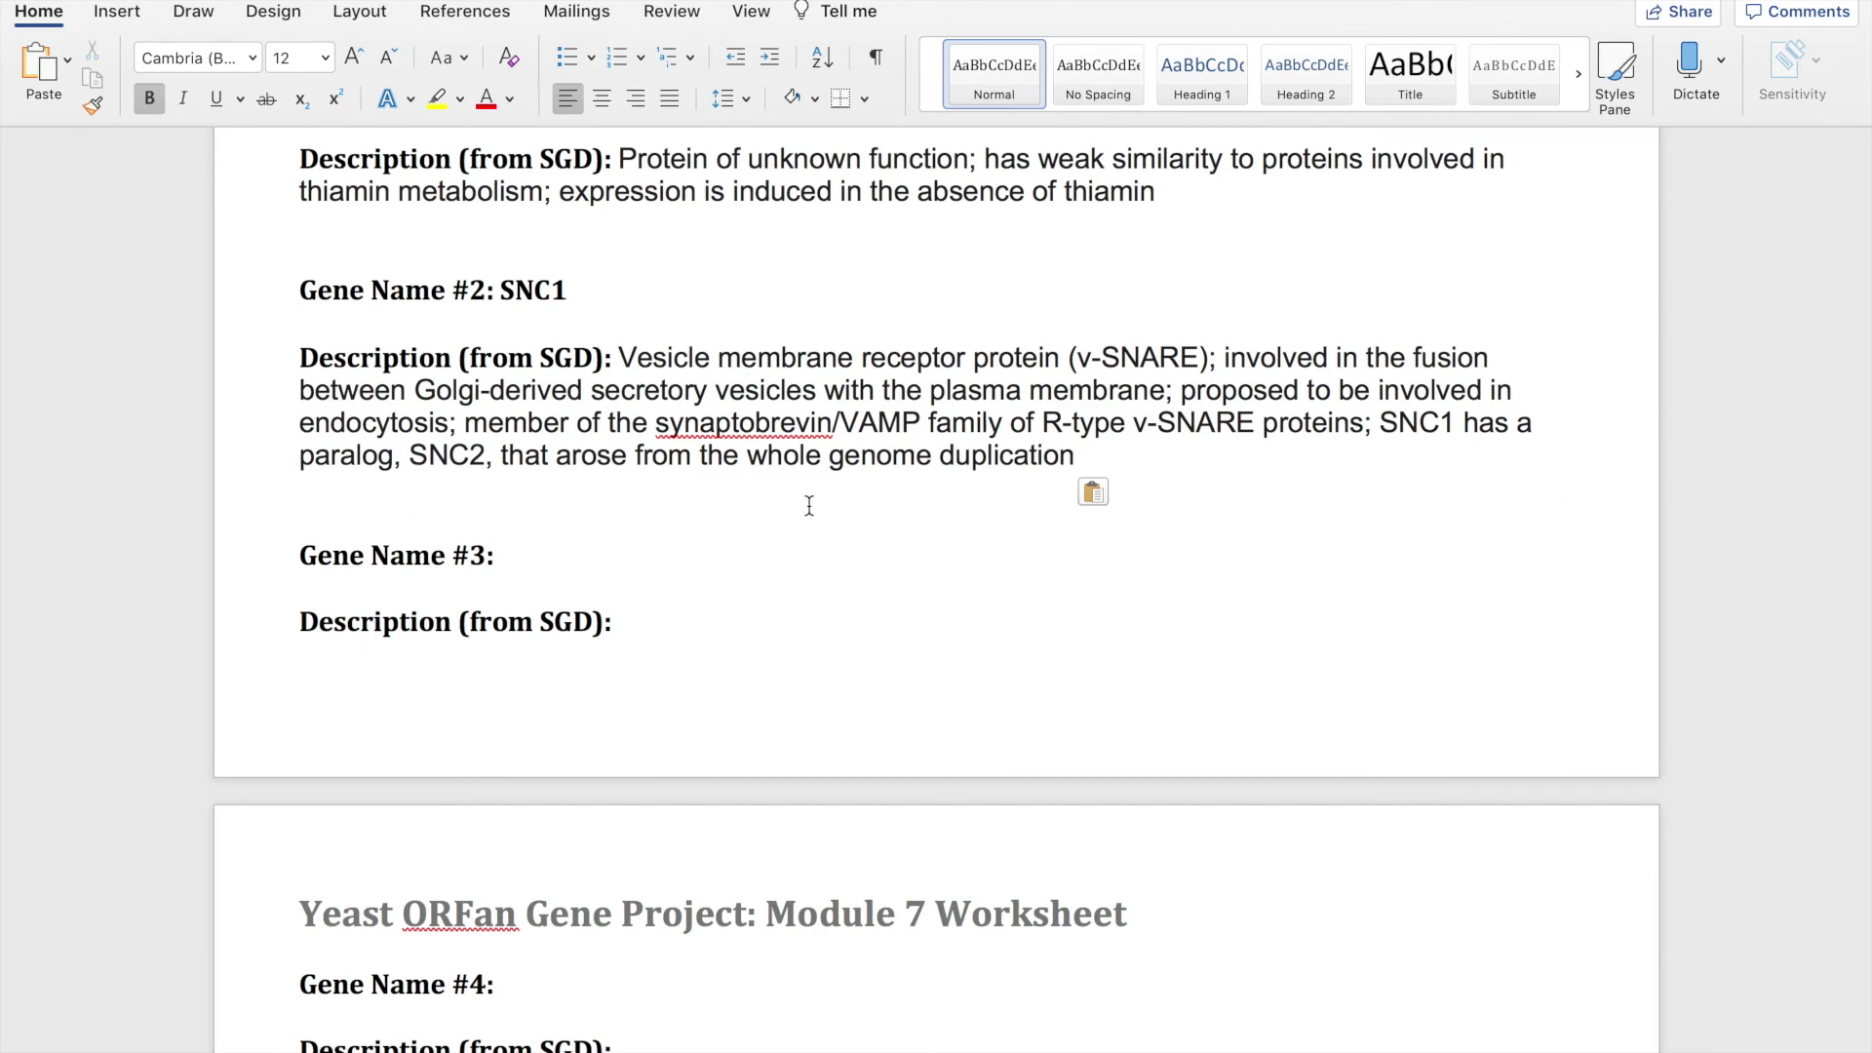
scroll(808, 505, "down", 15)
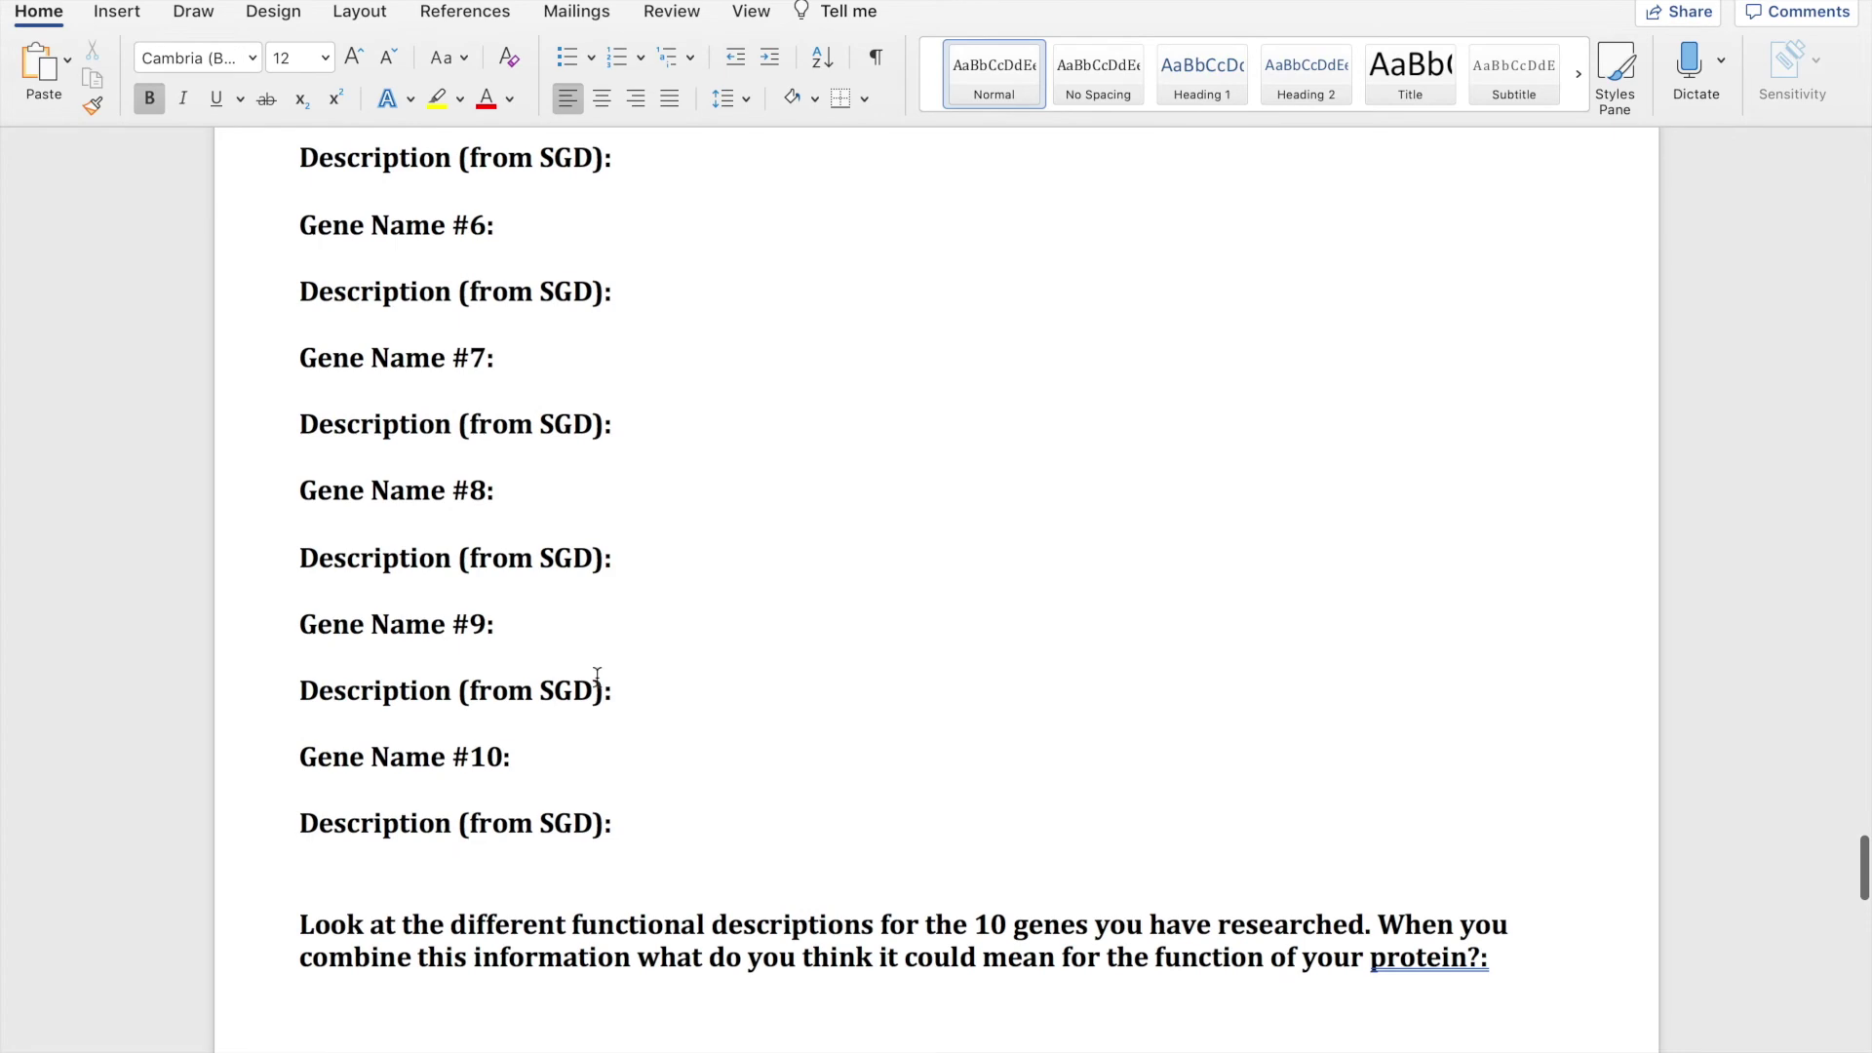
Bring up the YOL019W co-fitness interactions page in the Yeast fitness database.
scroll(597, 675, "down", 3)
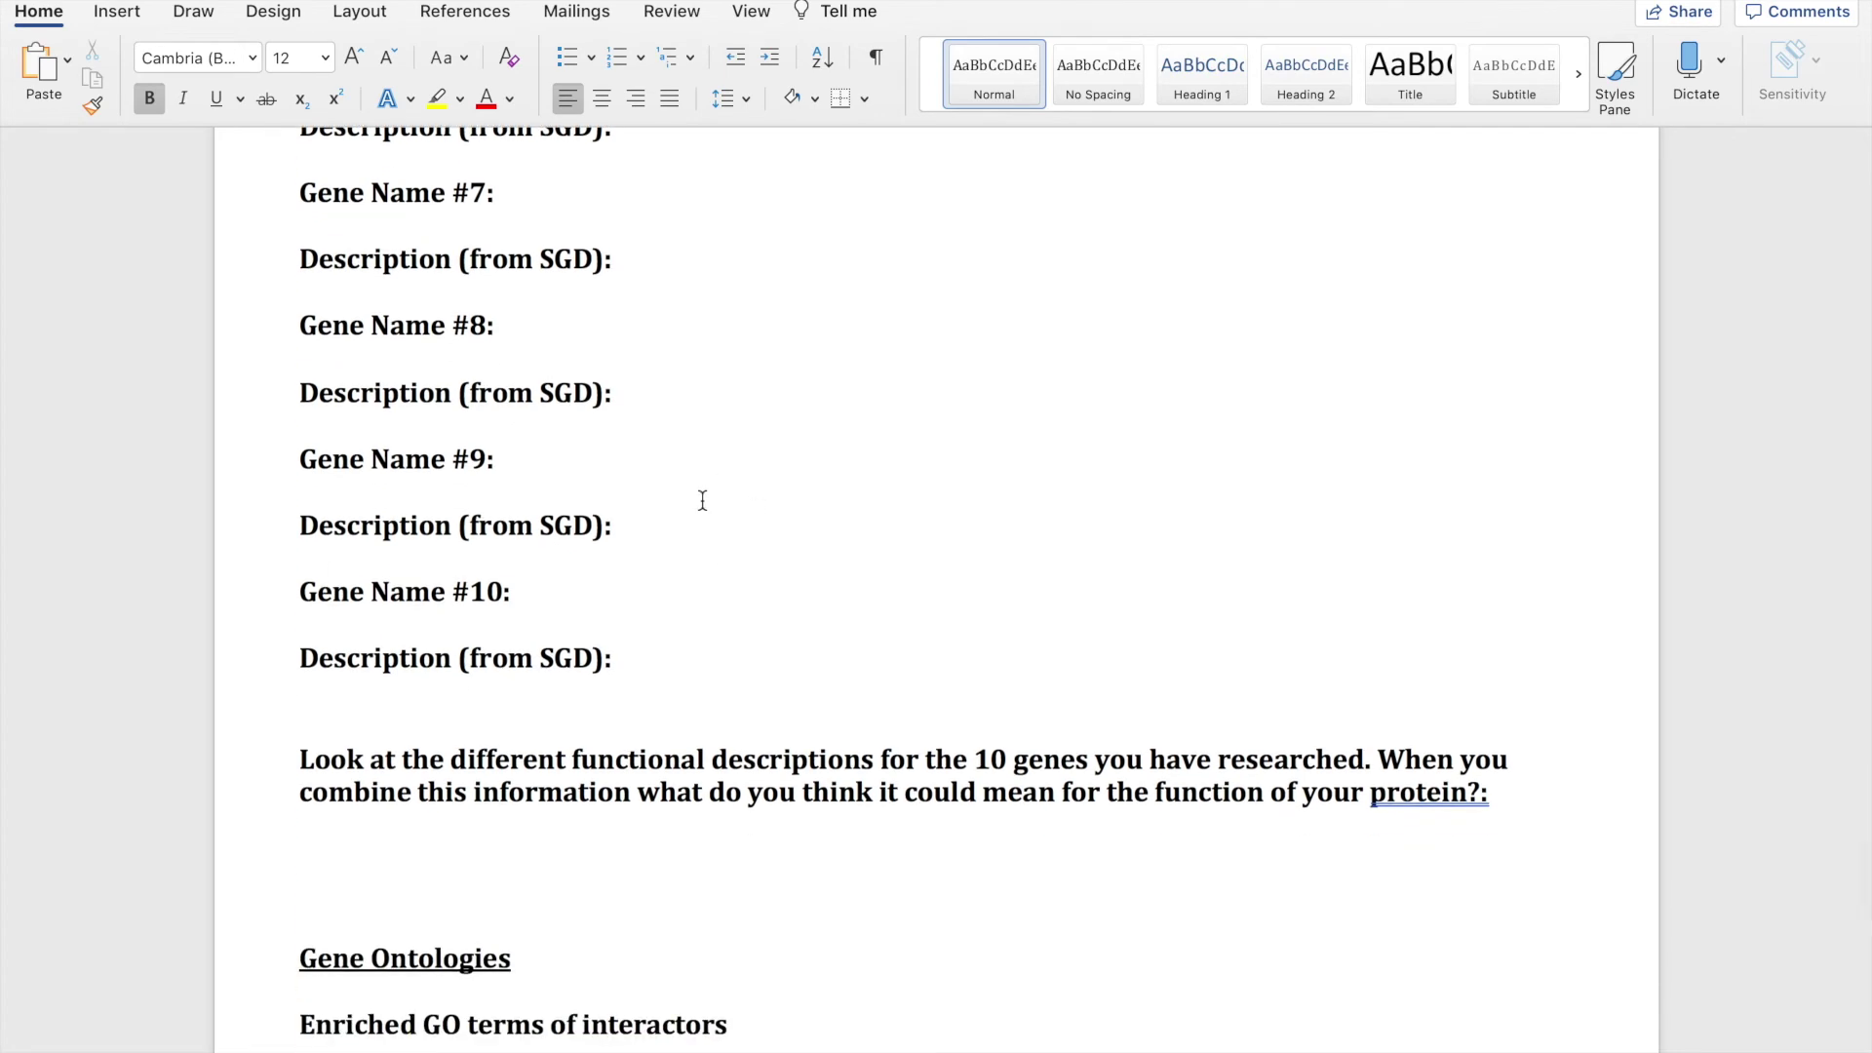
key("super+Tab")
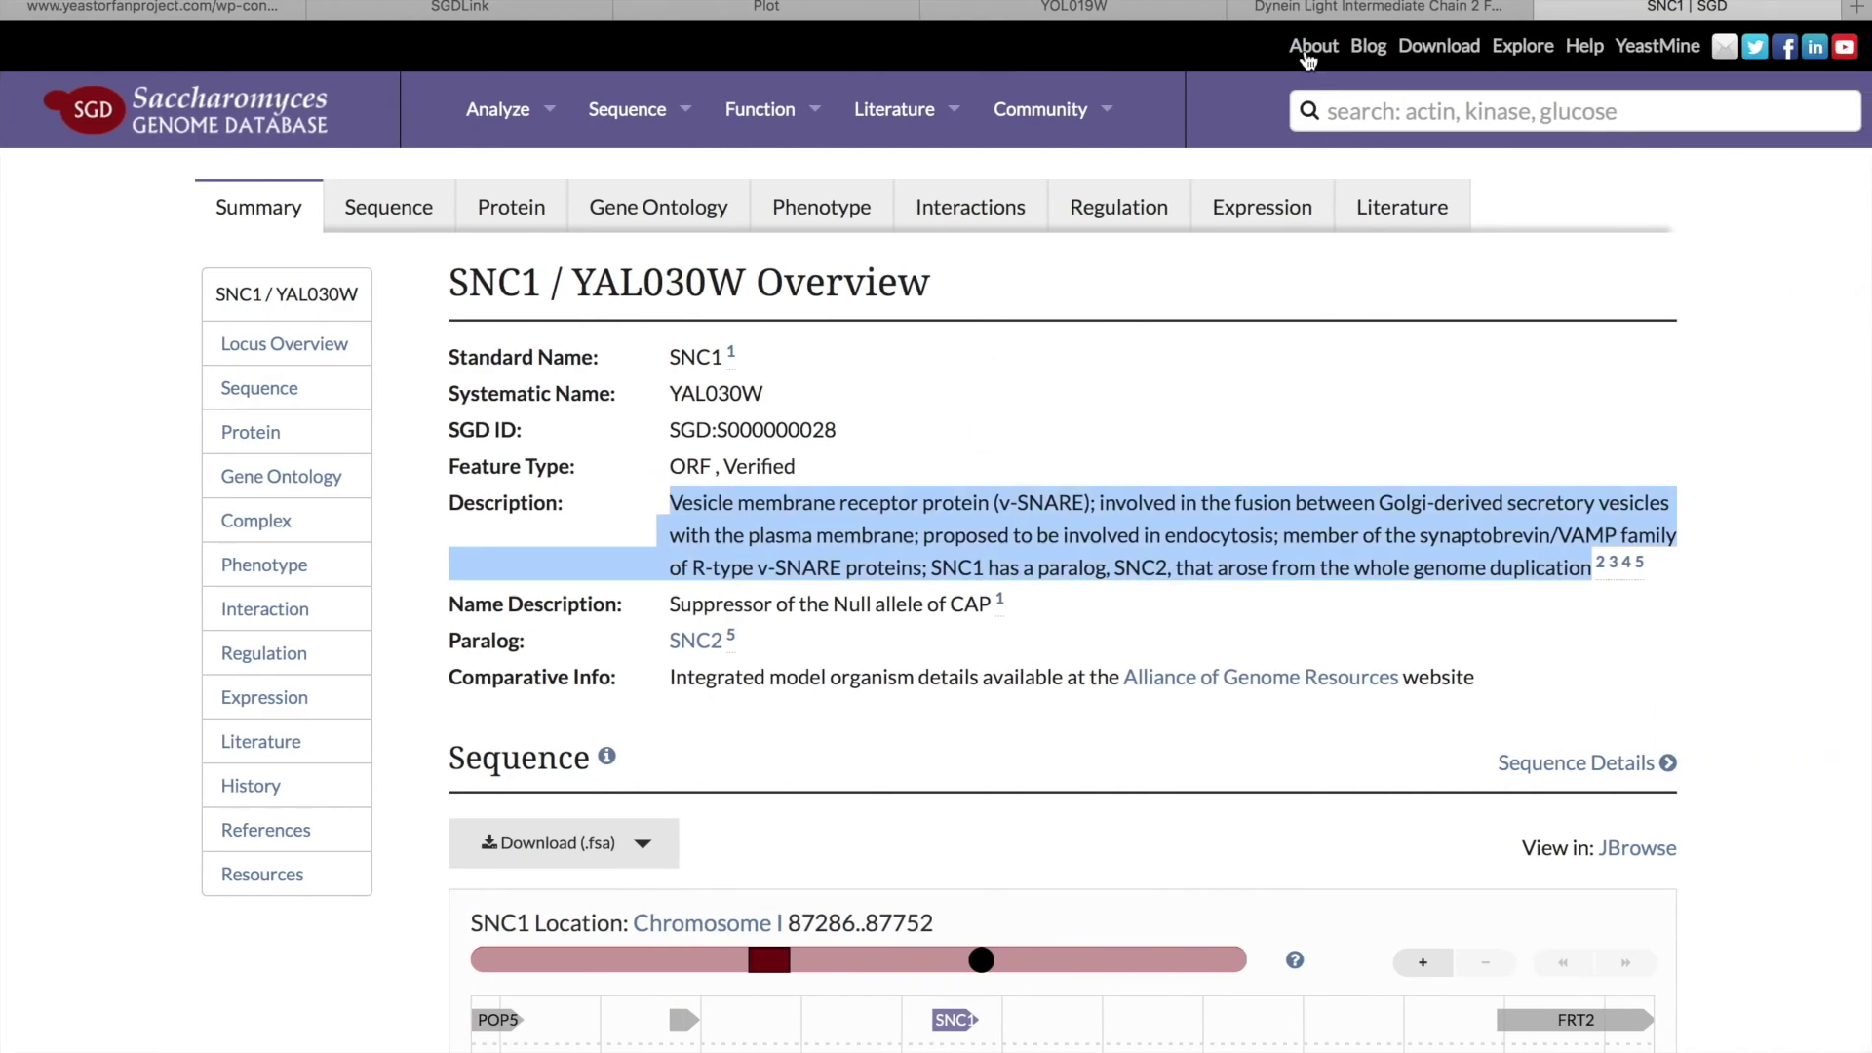
left_click(1335, 5)
left_click(1060, 5)
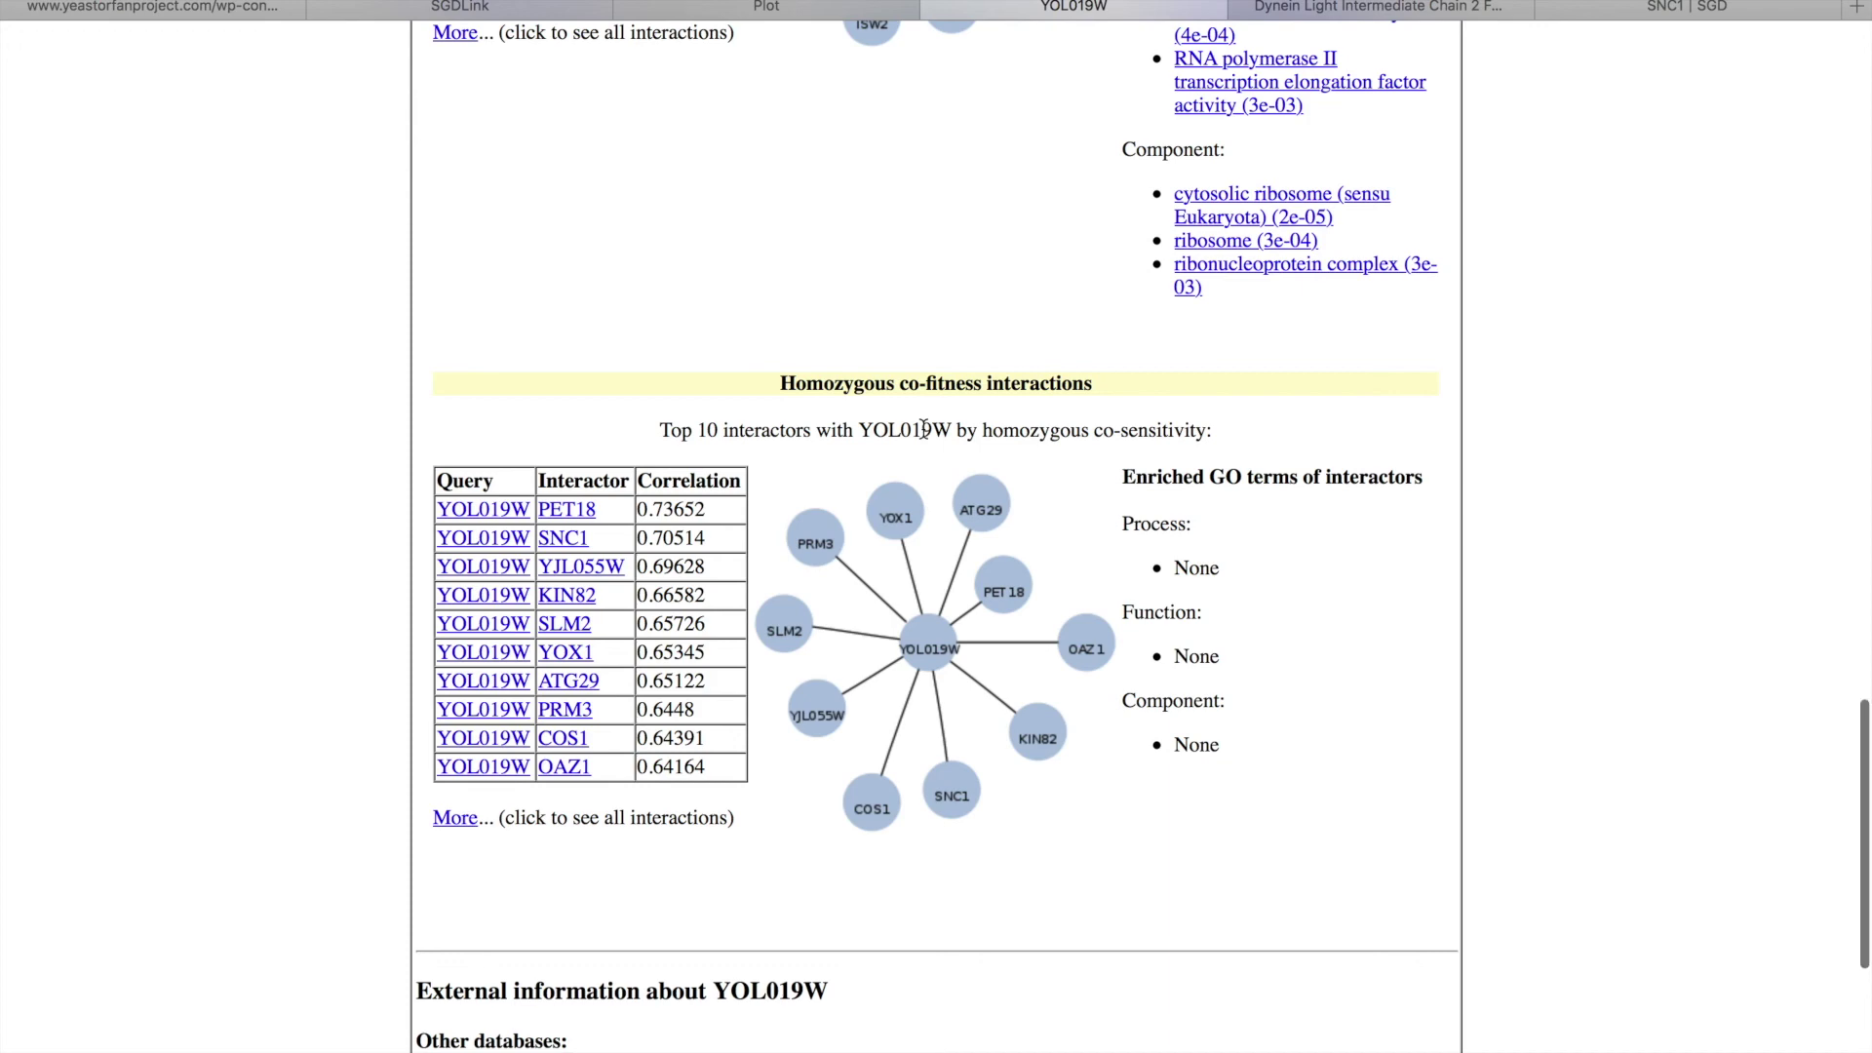
Review the heterozygous co-fitness enriched GO terms and place the cursor after the worksheet's Process: label.
key("super+Tab")
scroll(820, 917, "down", 10)
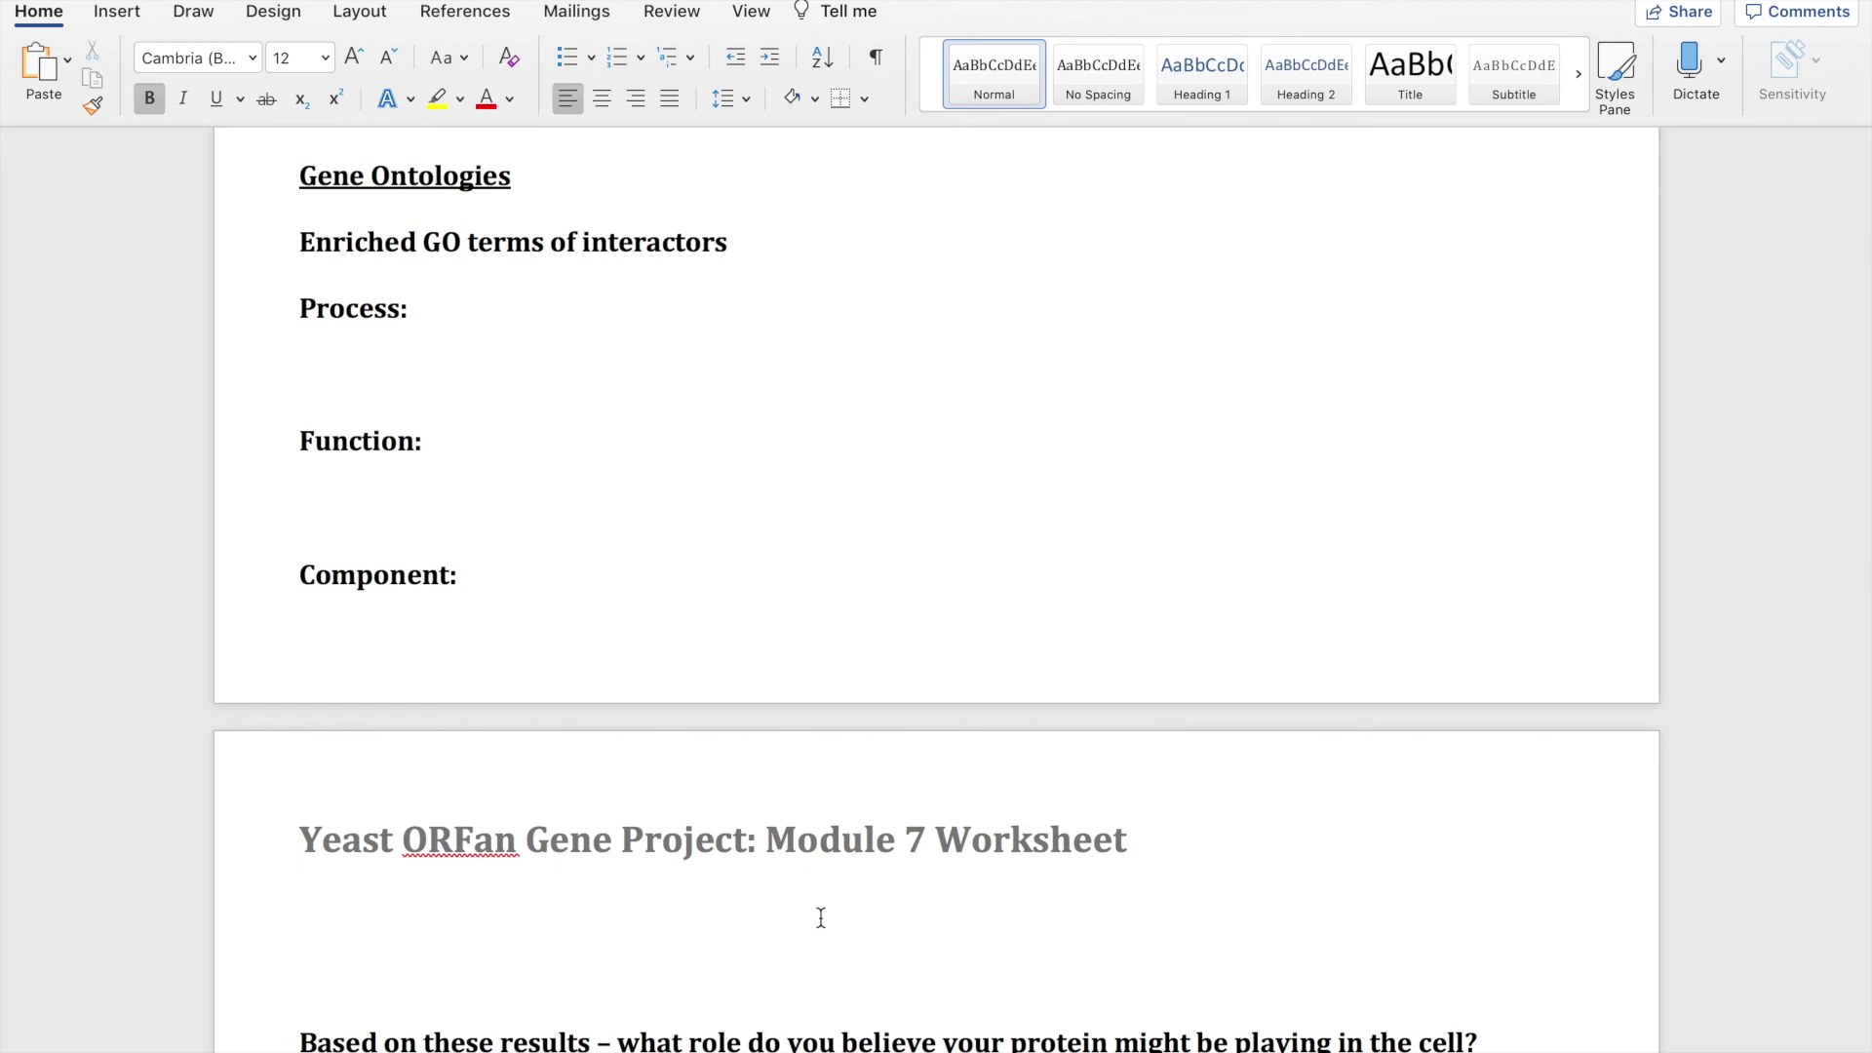
left_click(500, 287)
key("ctrl+Right")
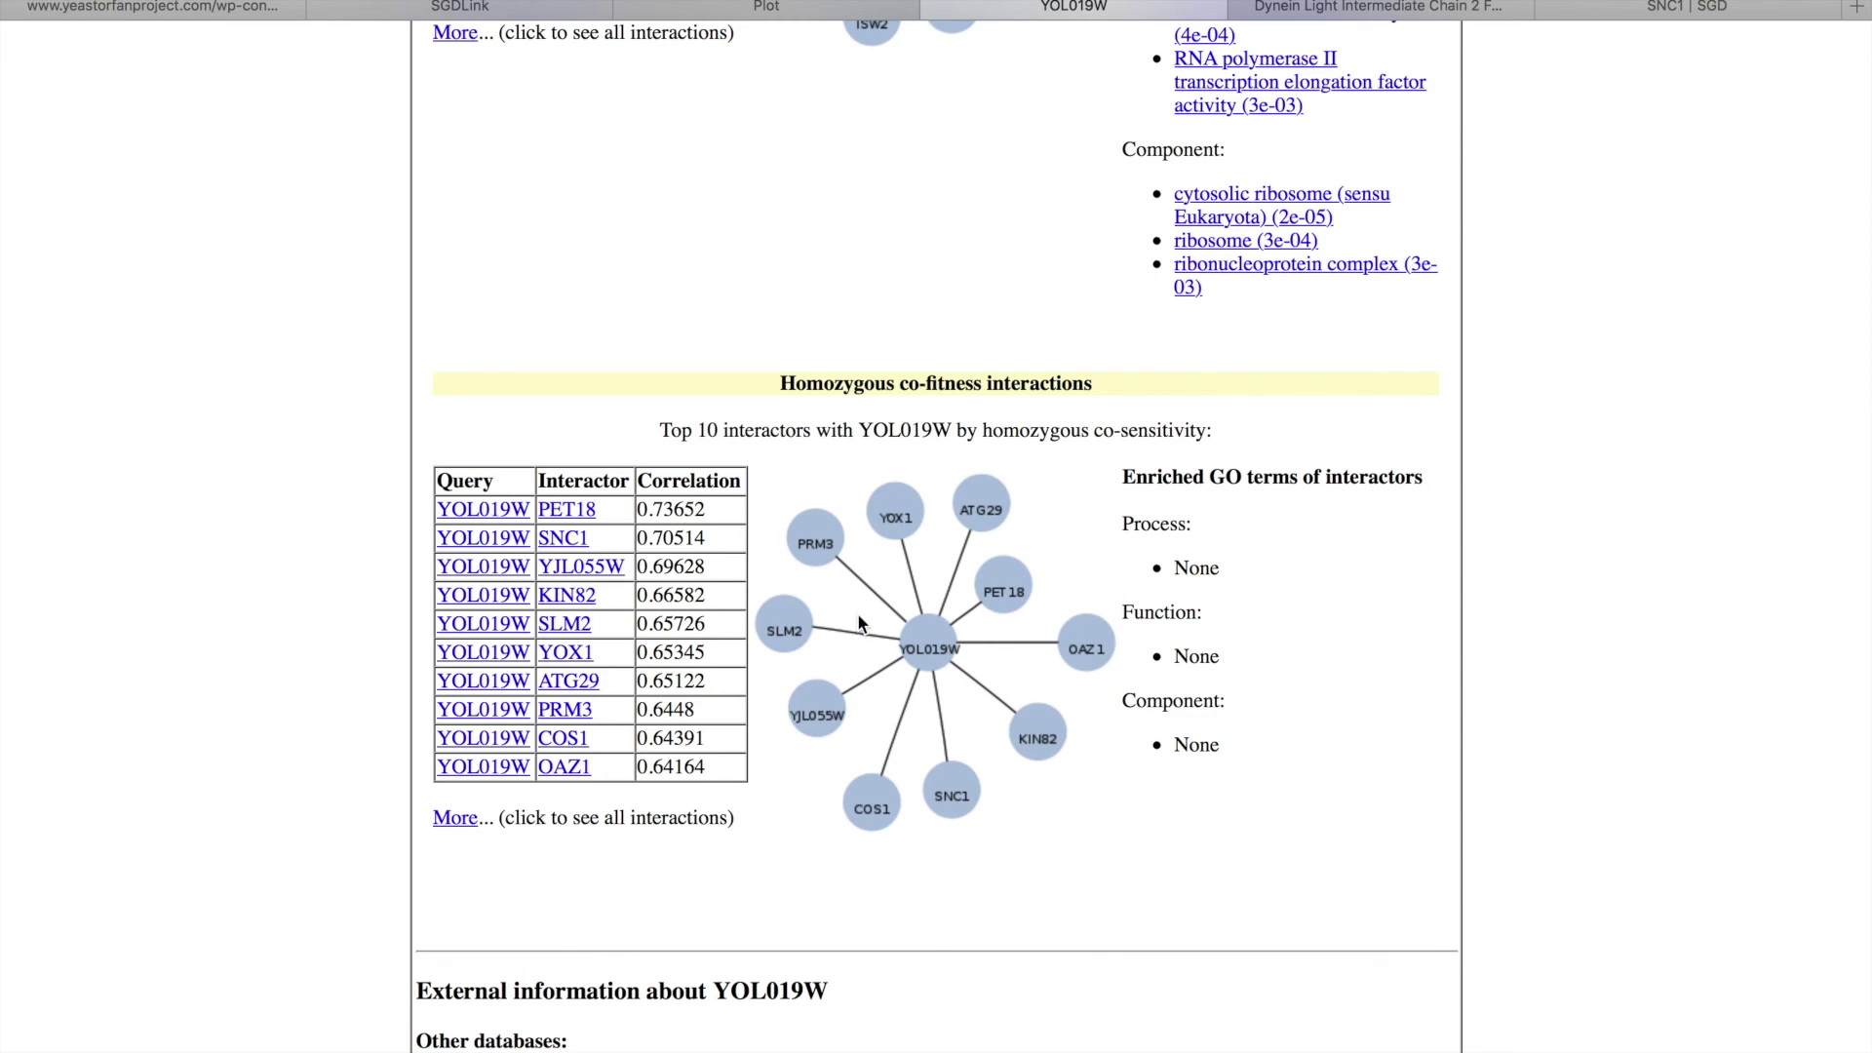
scroll(857, 612, "up", 6)
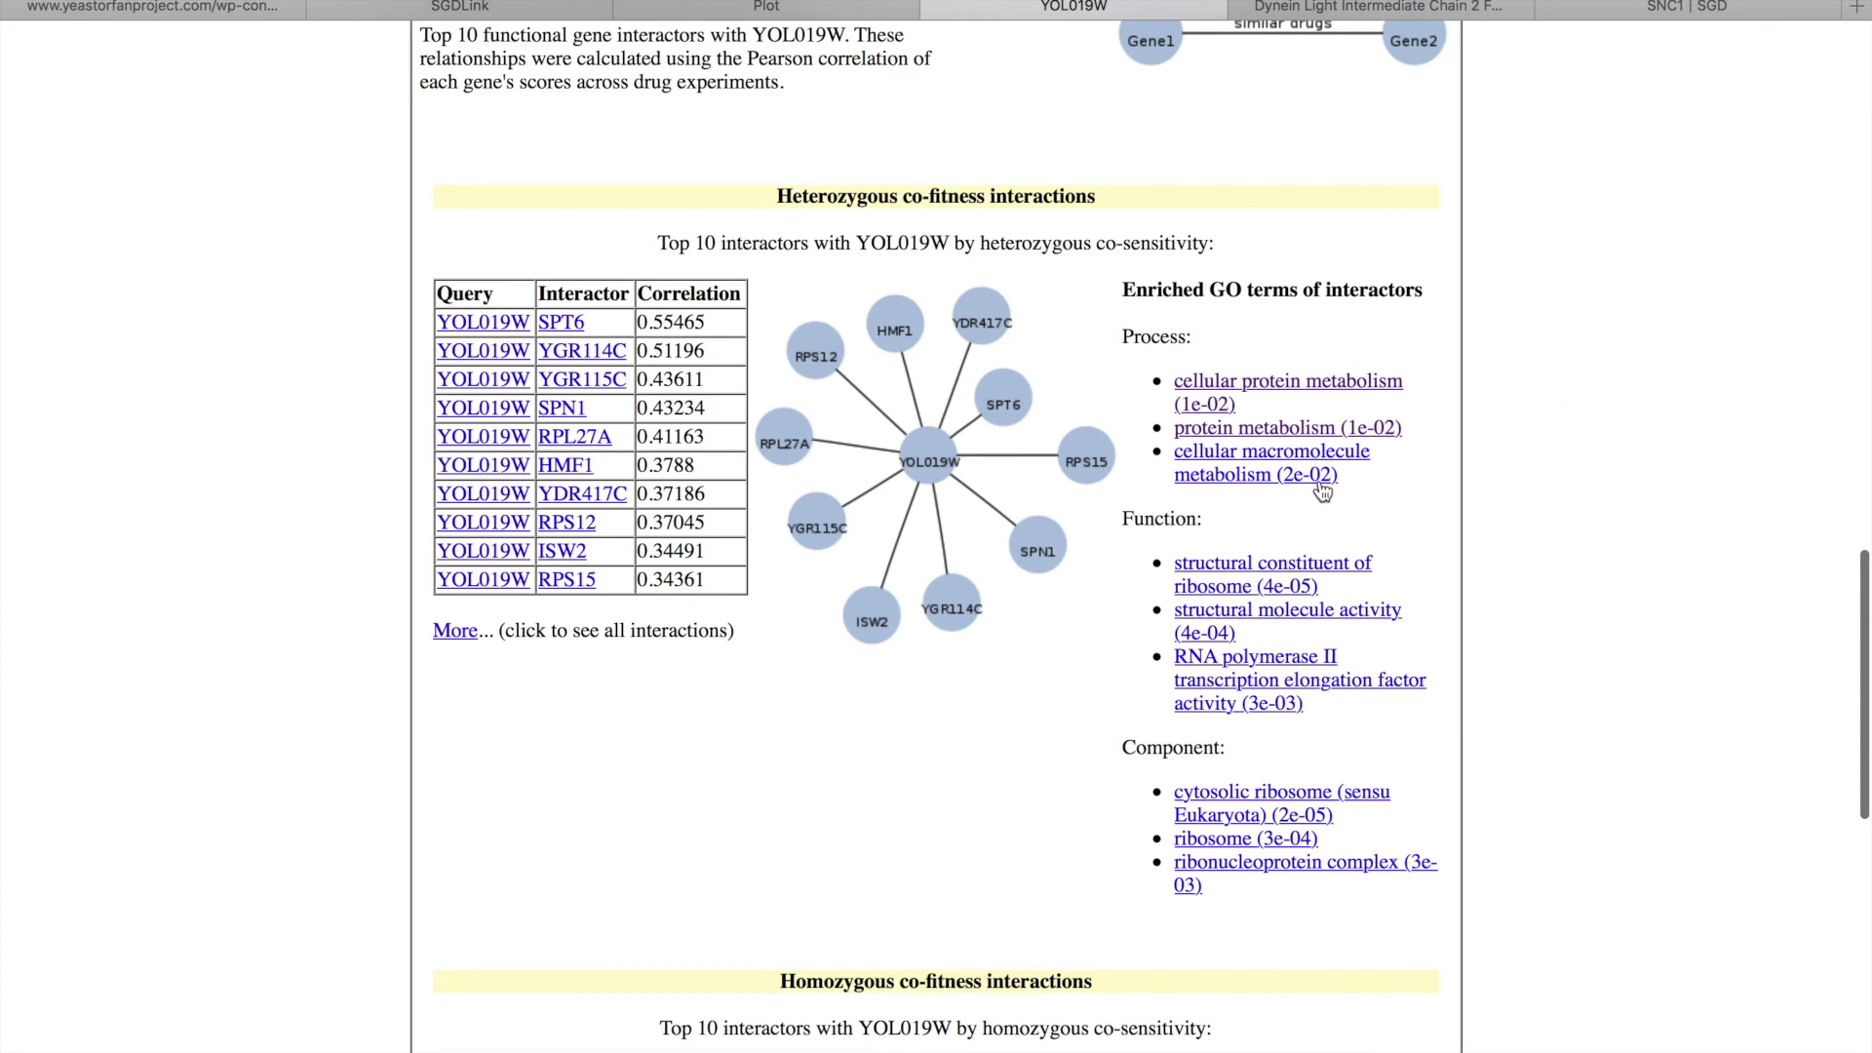
key("ctrl+Left")
left_click(481, 312)
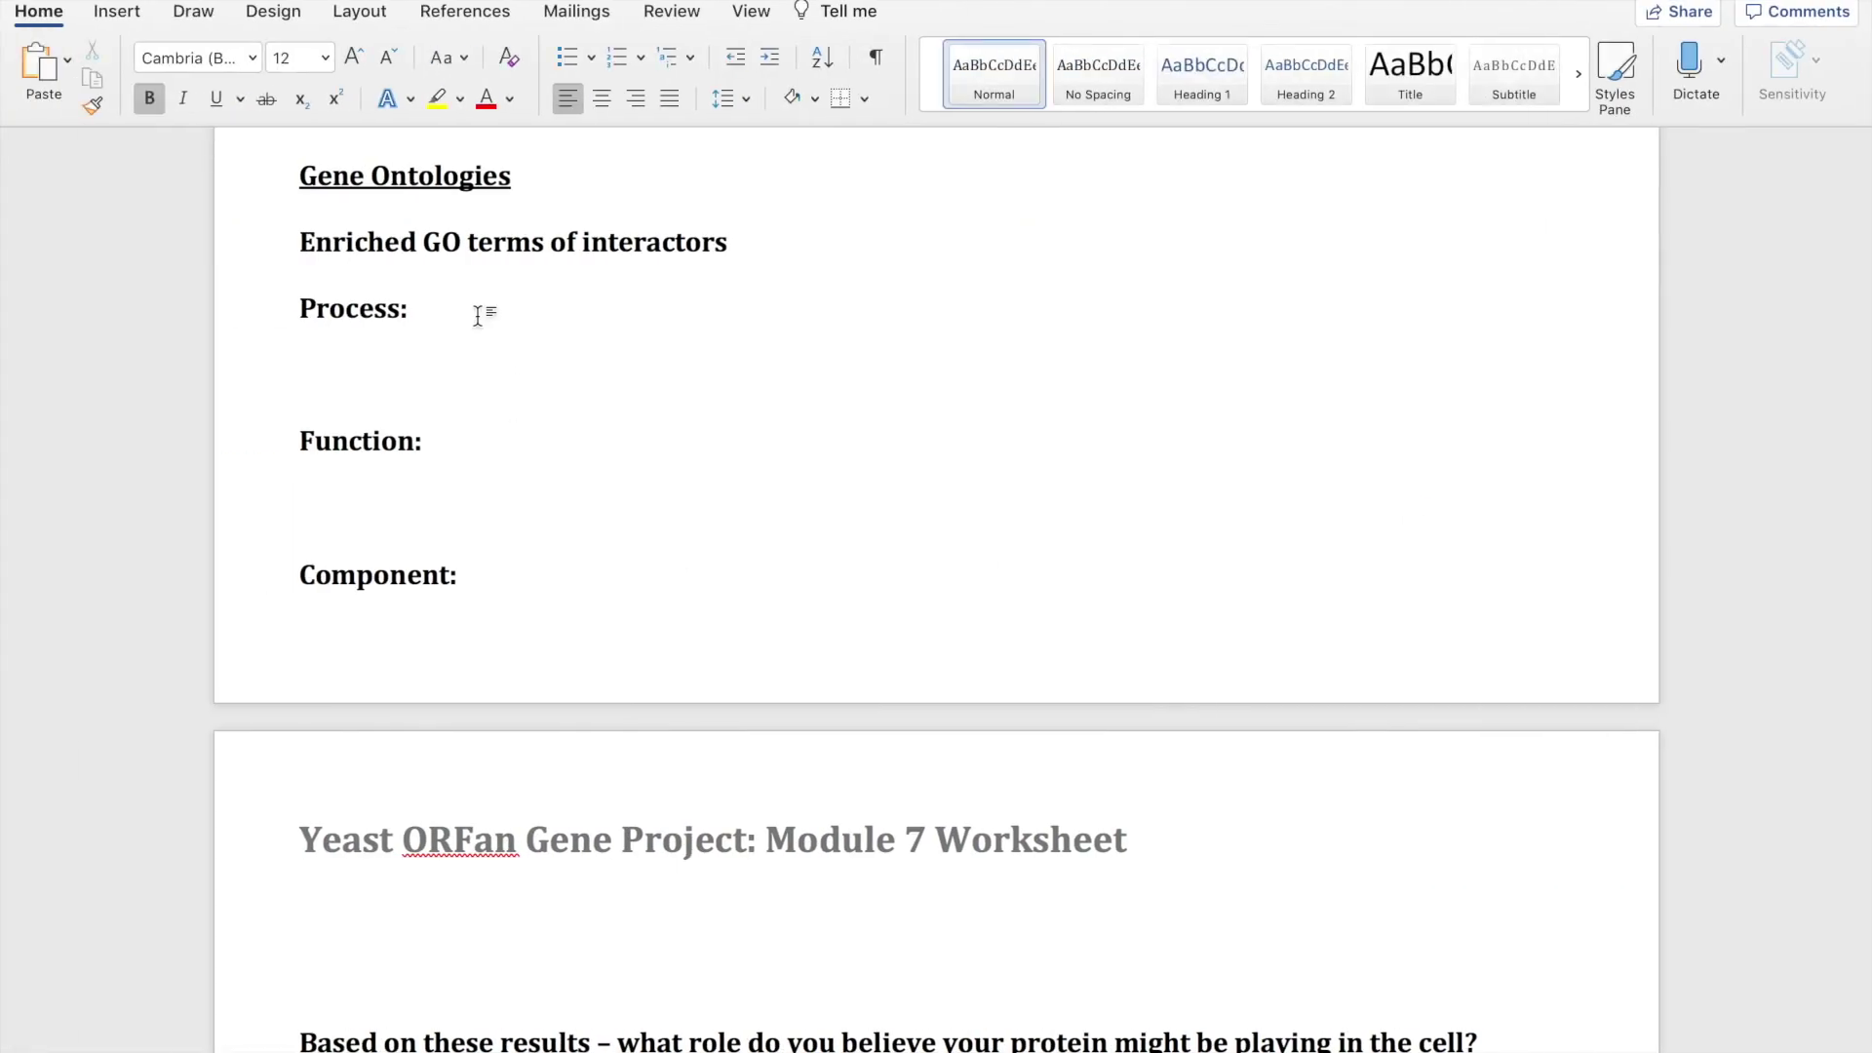
Type 'cellular protien metabolism (1e-02)' after Process: as the first GO term.
type("cellular")
key("ctrl+Right")
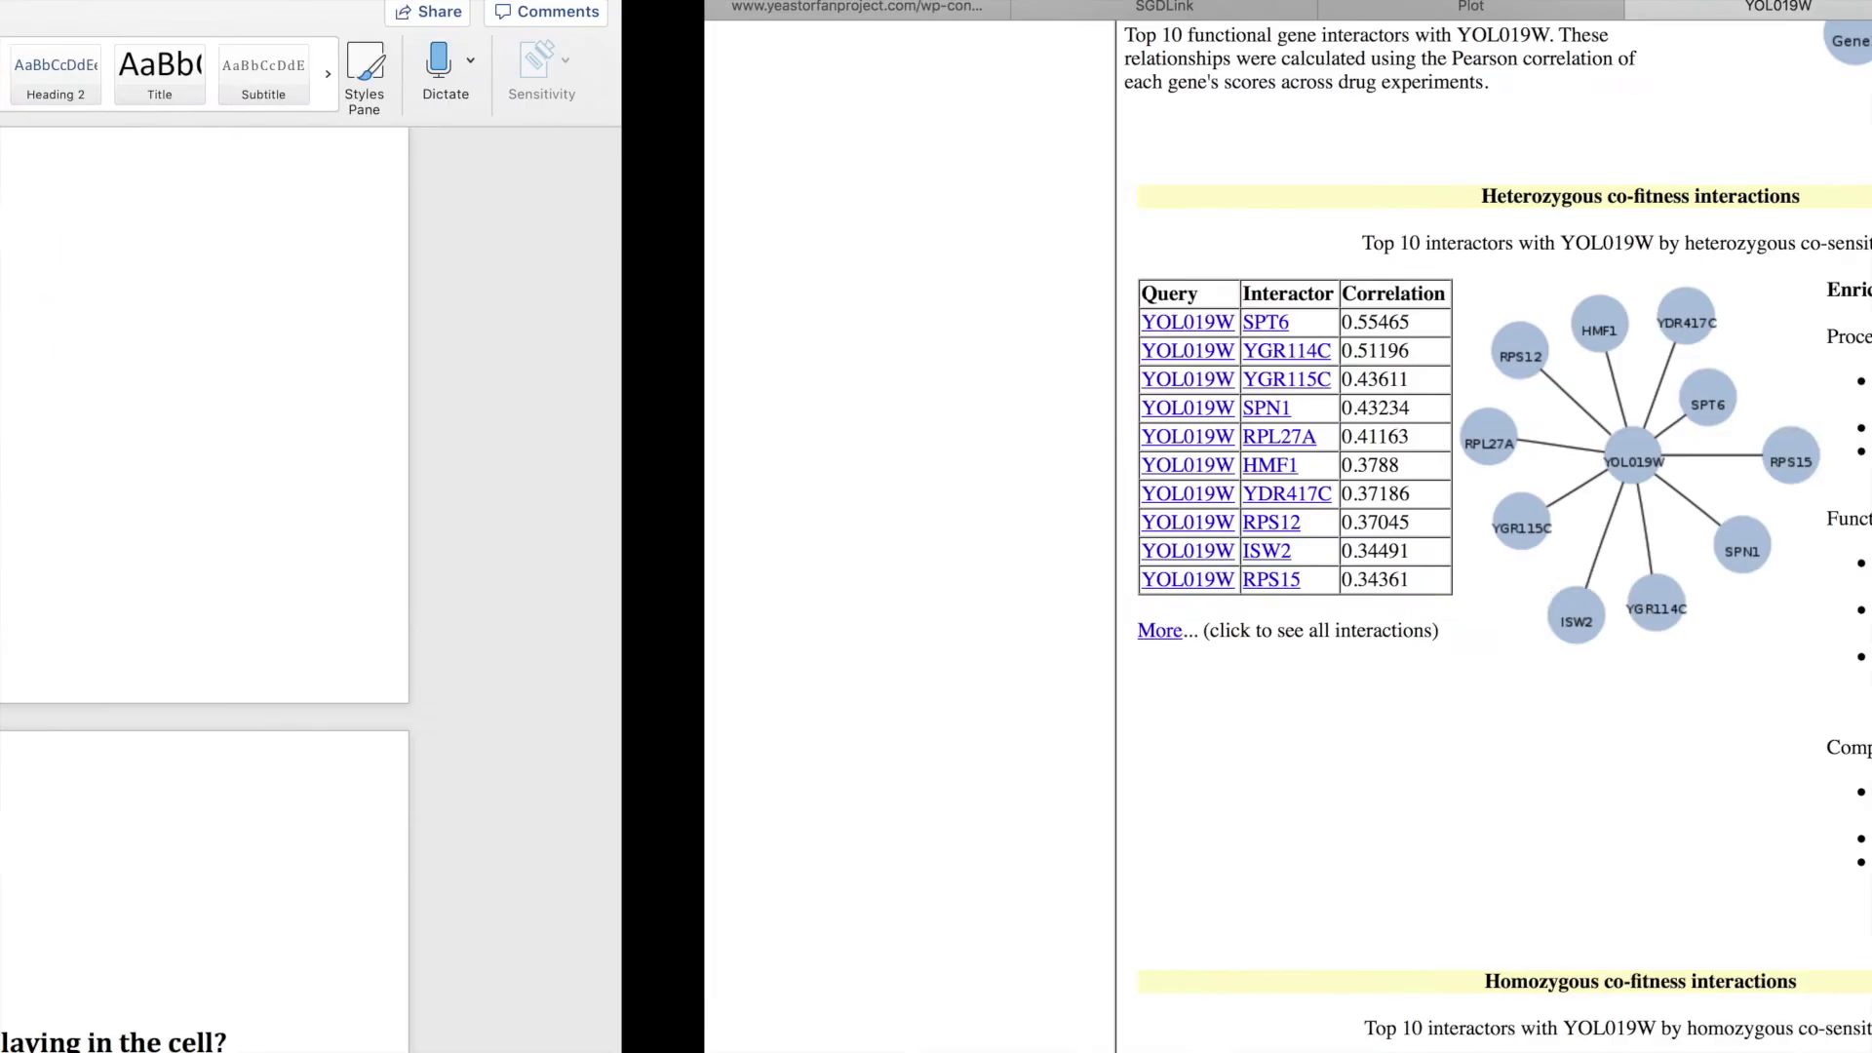
key("ctrl+Left")
type("protie")
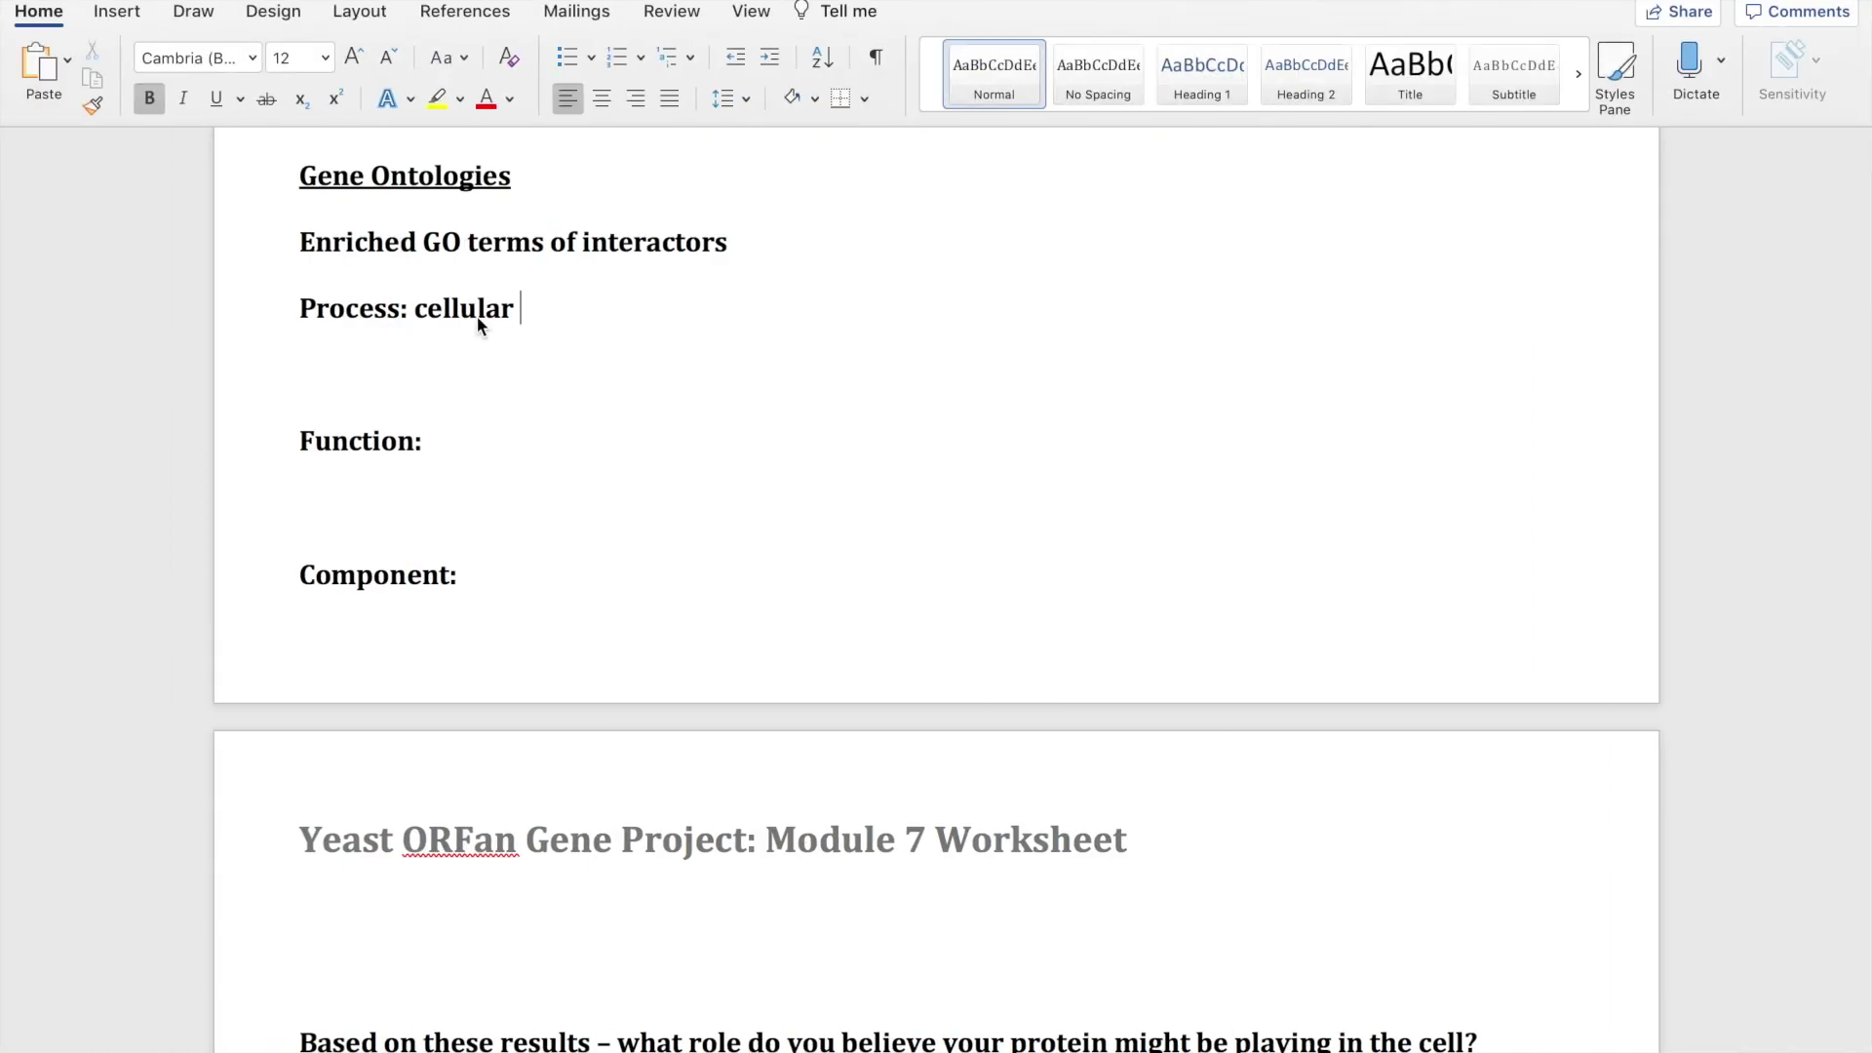
type("n meta")
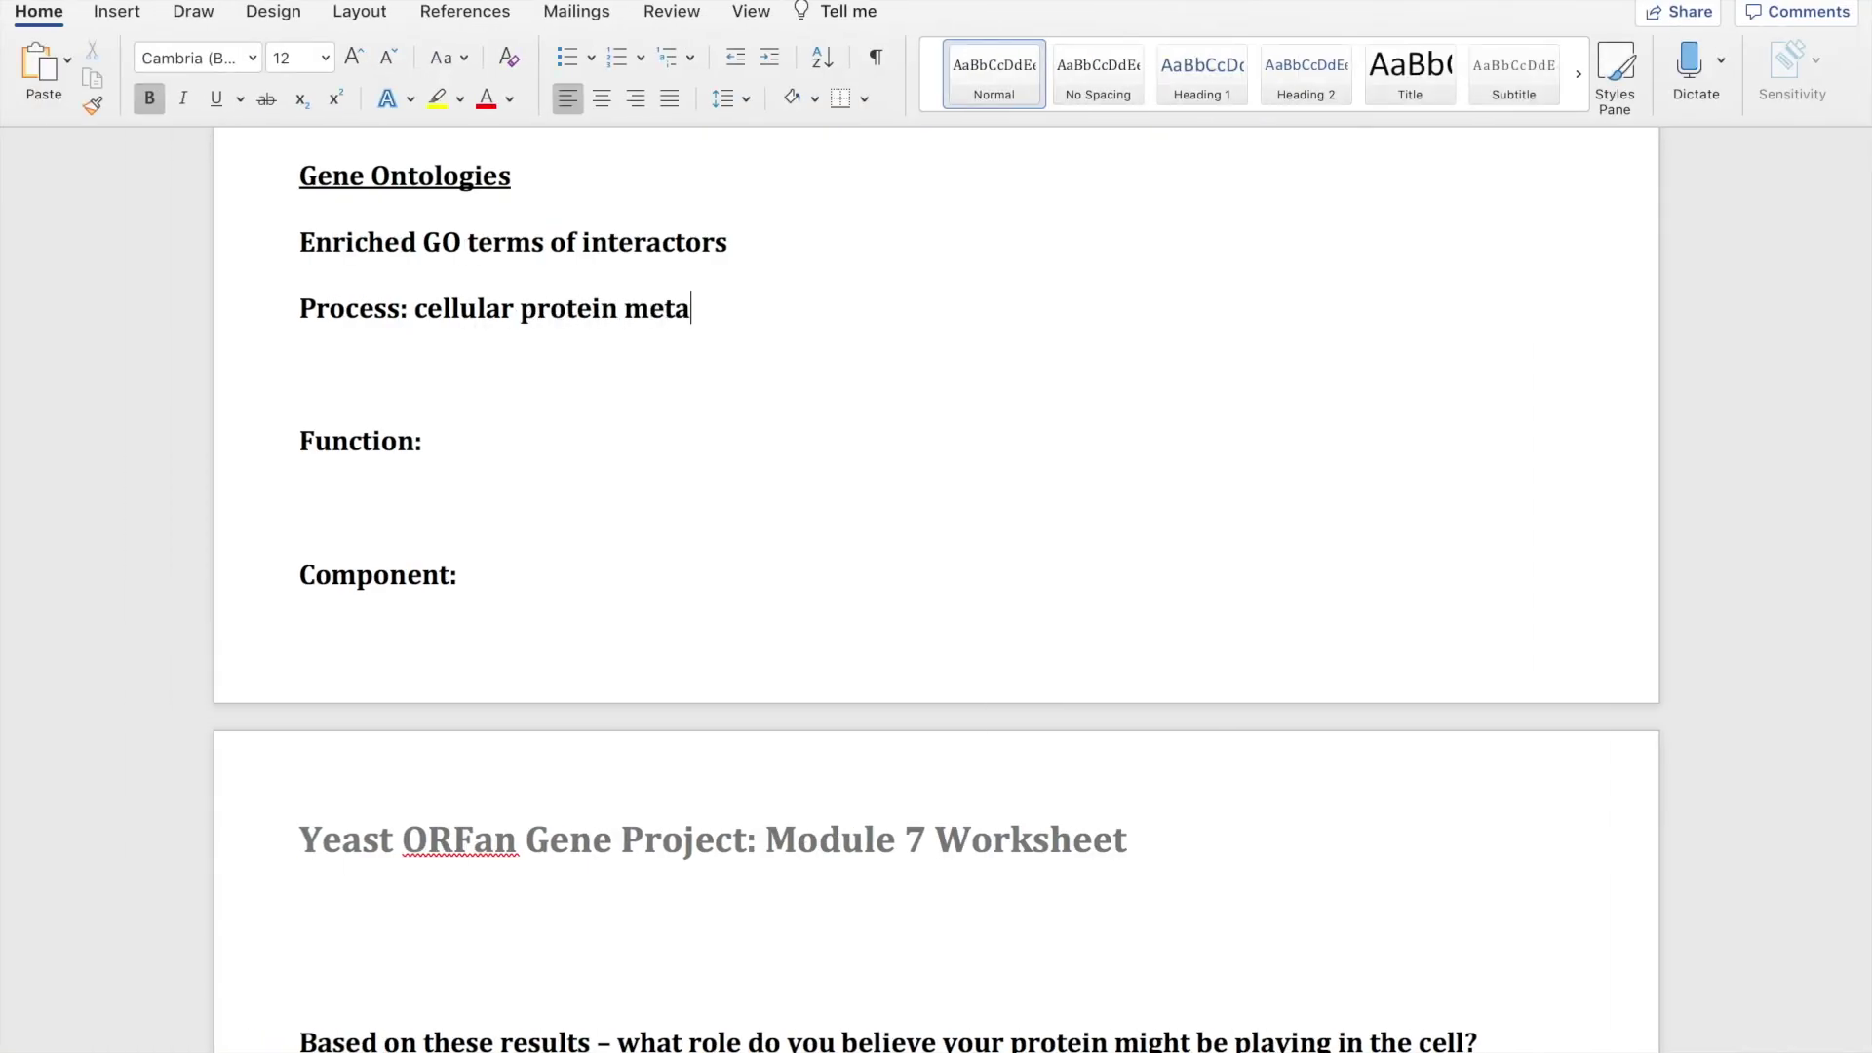
type("bolism (")
key("ctrl+Right")
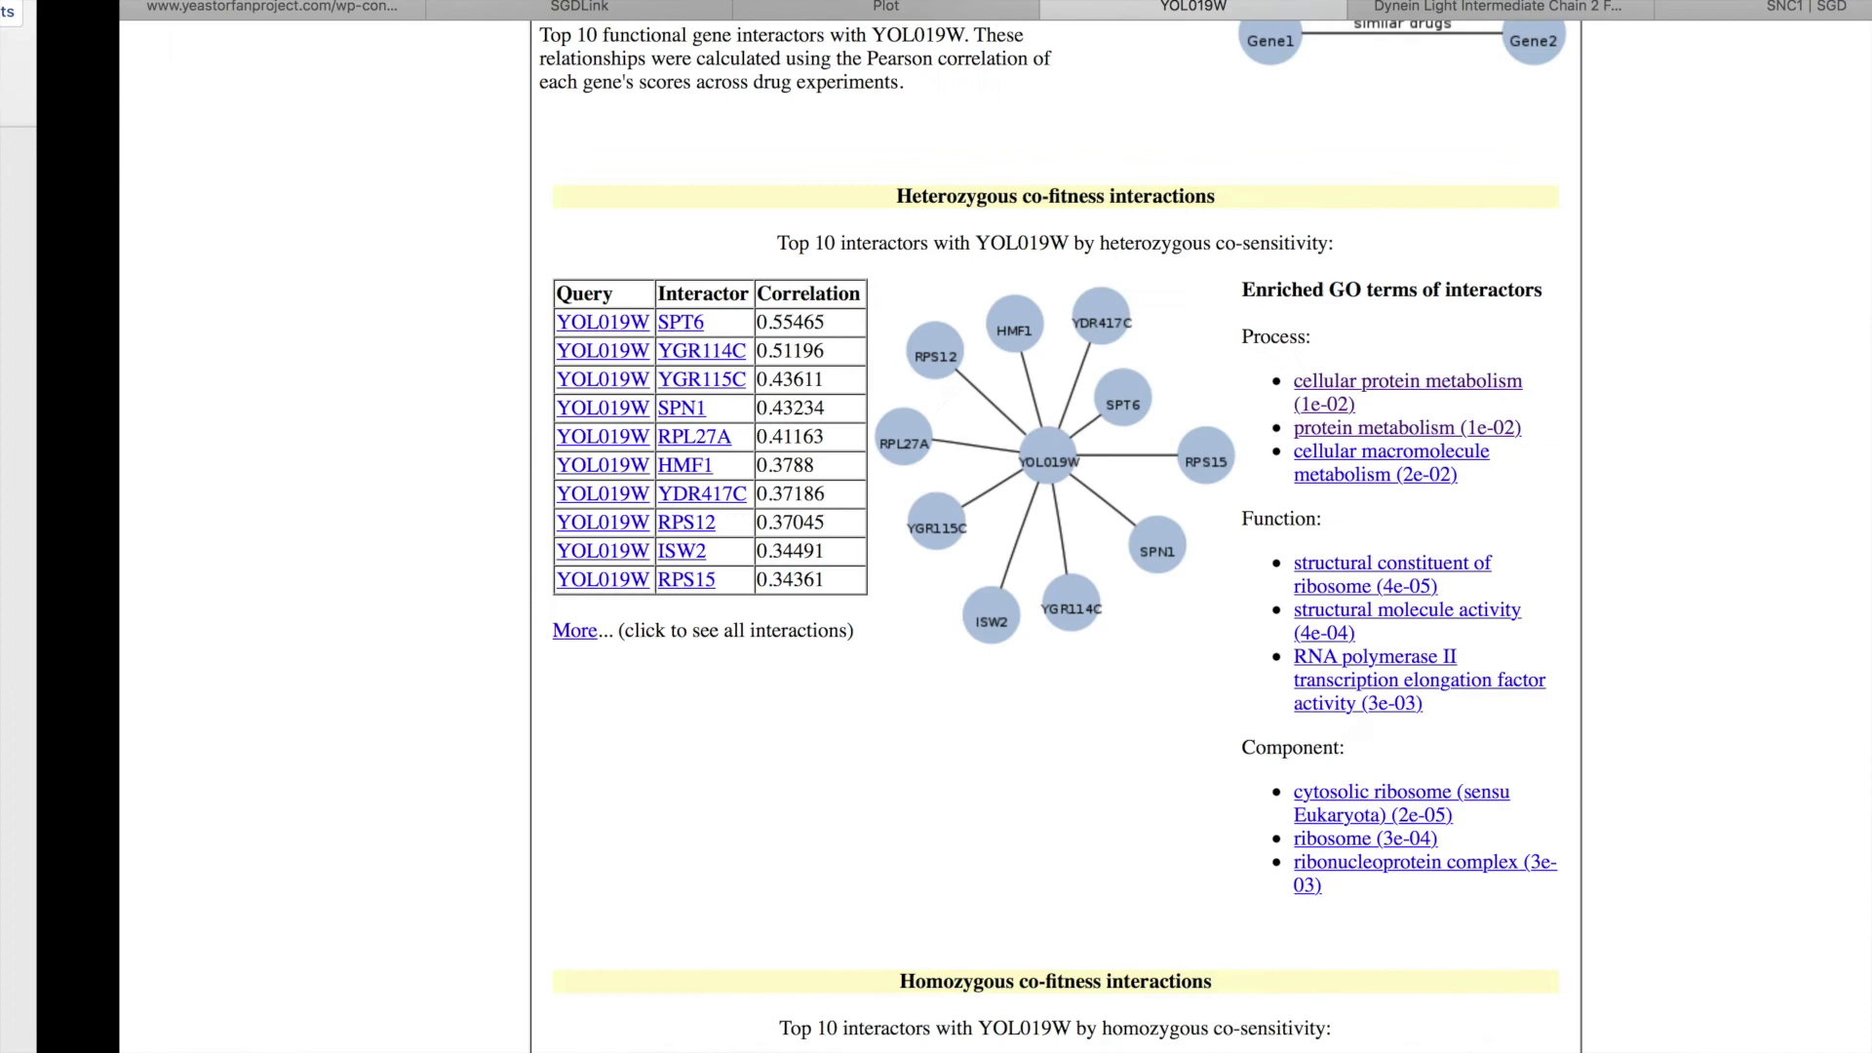
key("ctrl+Left")
type("1e")
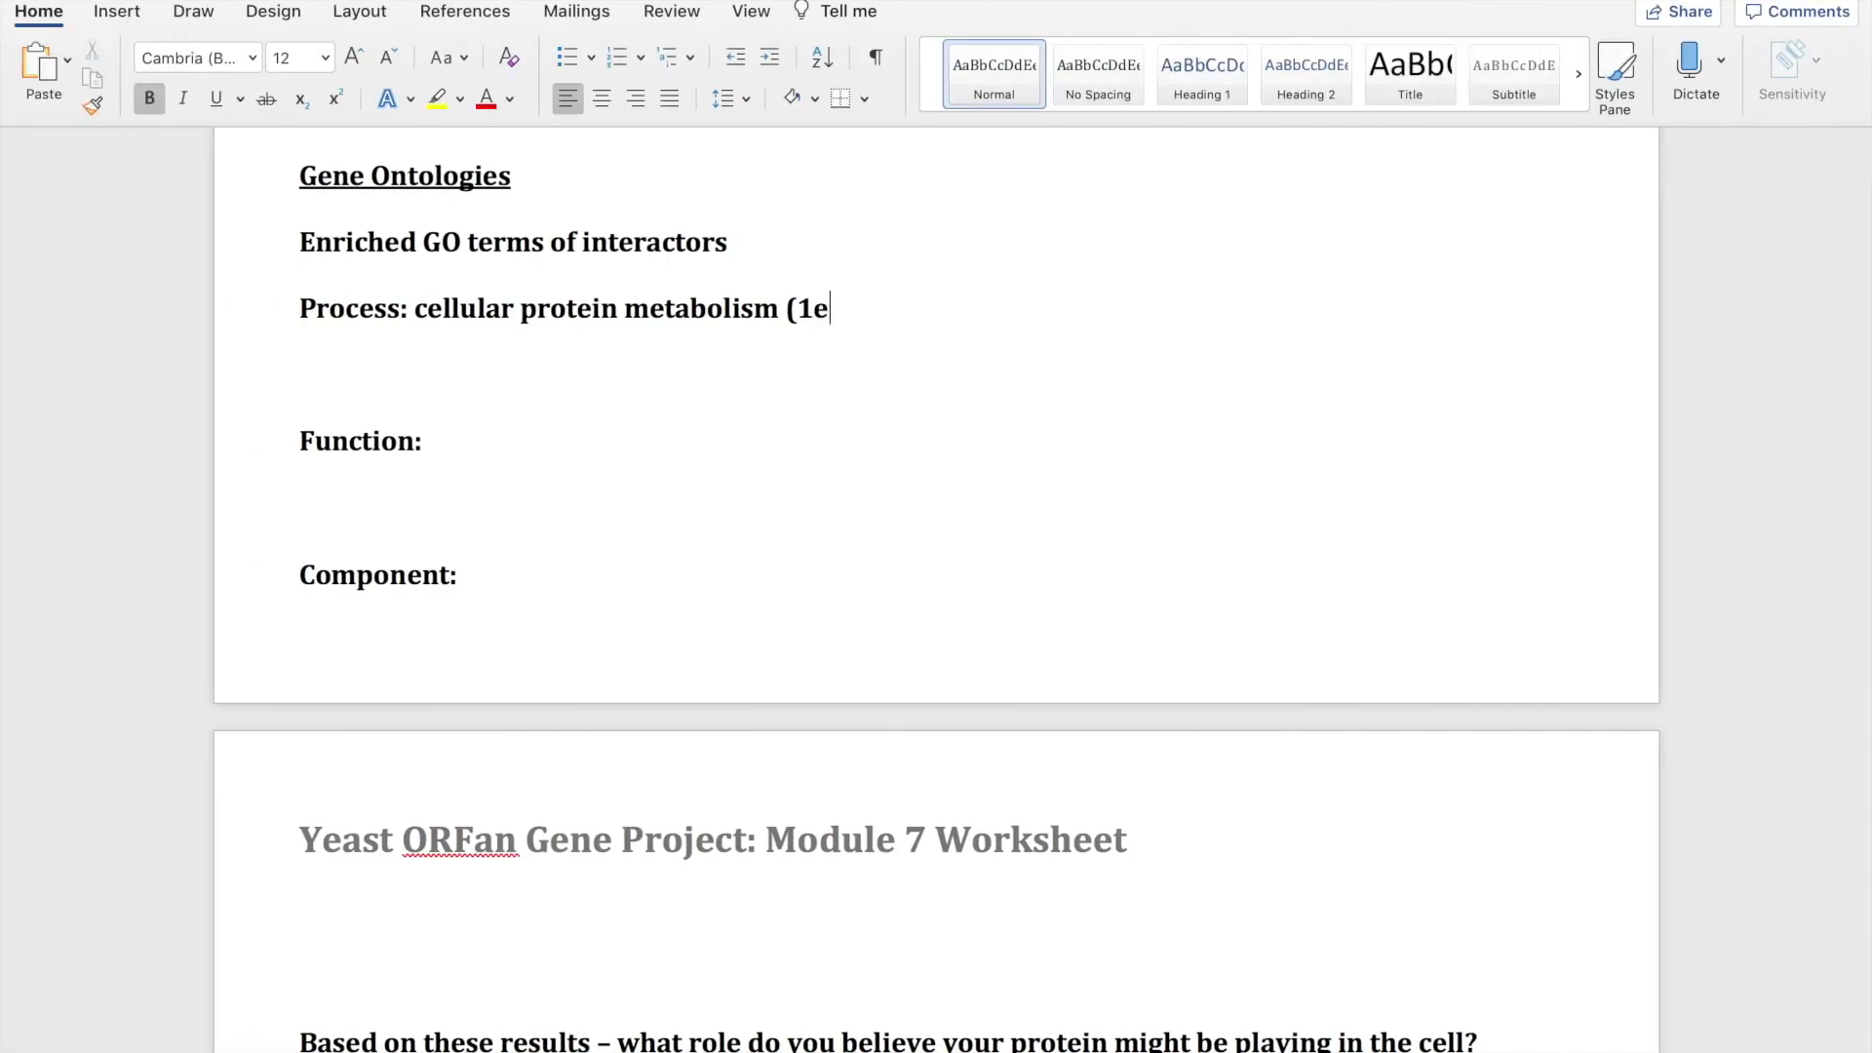
type("-02)")
key("ctrl+Right")
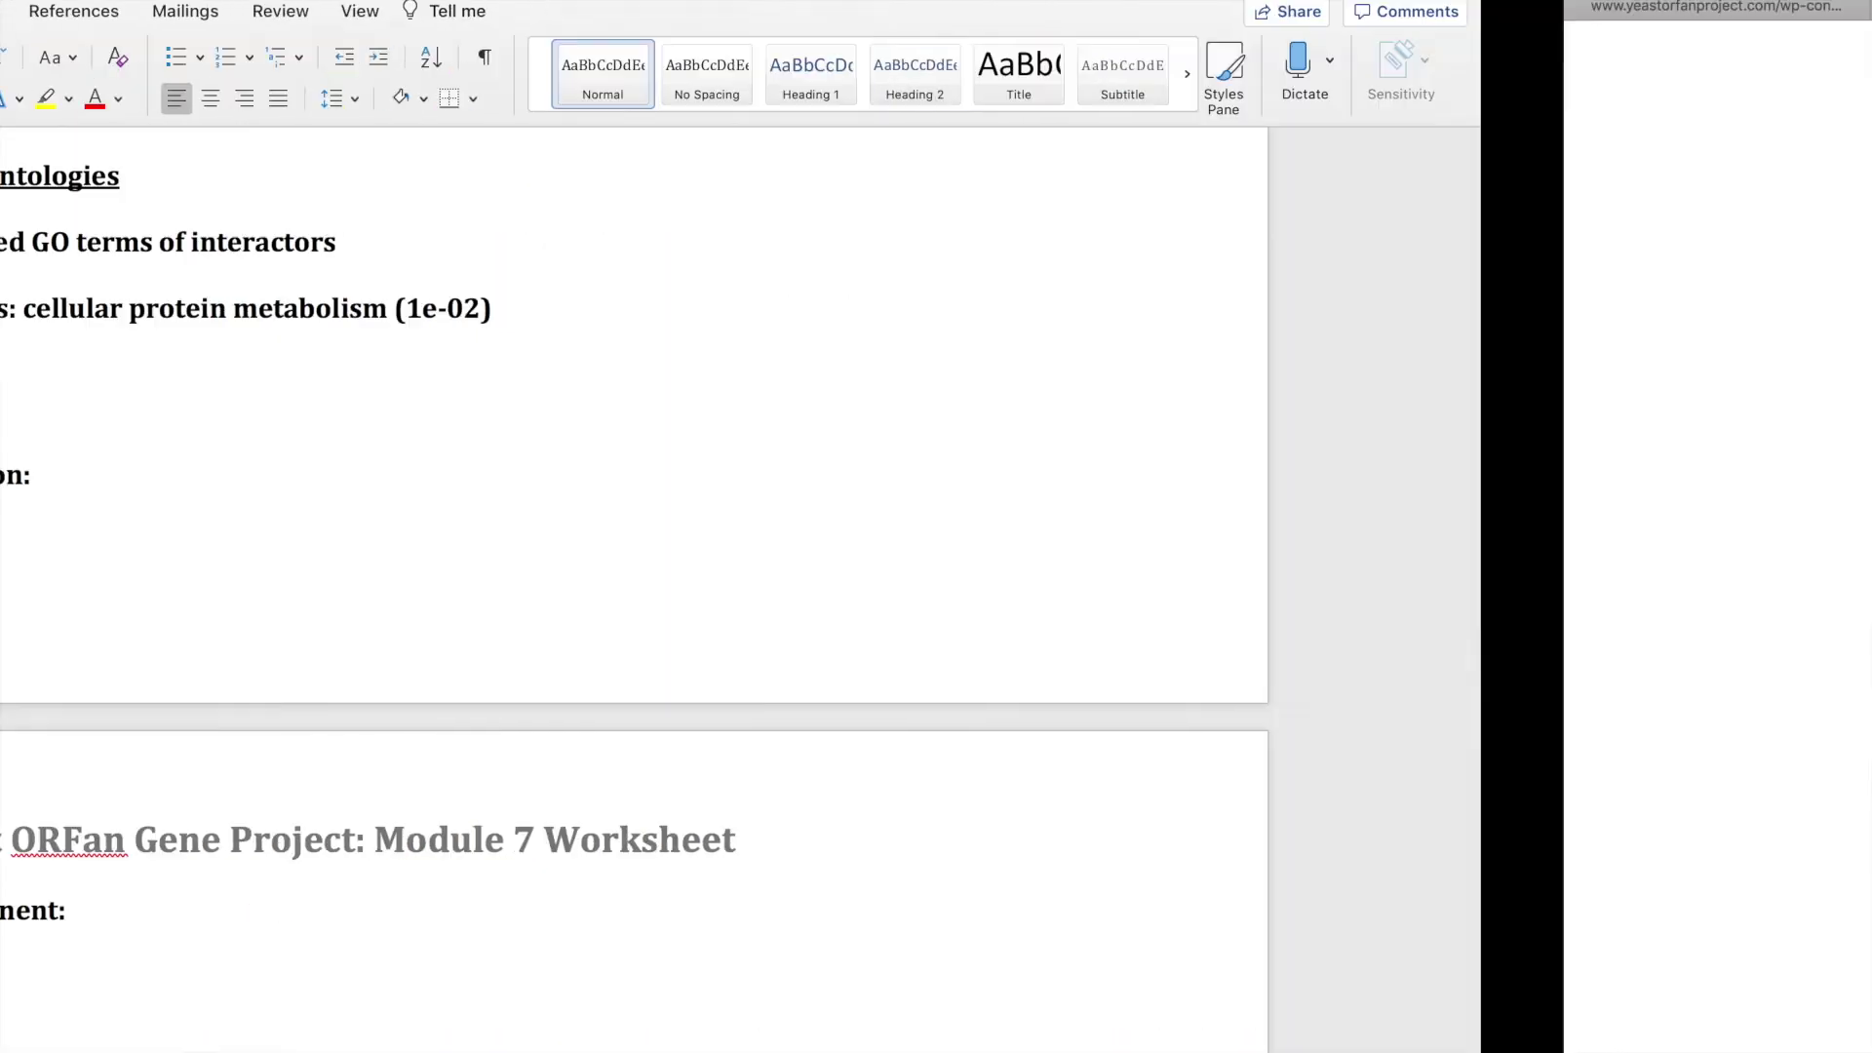
key("ctrl+Left")
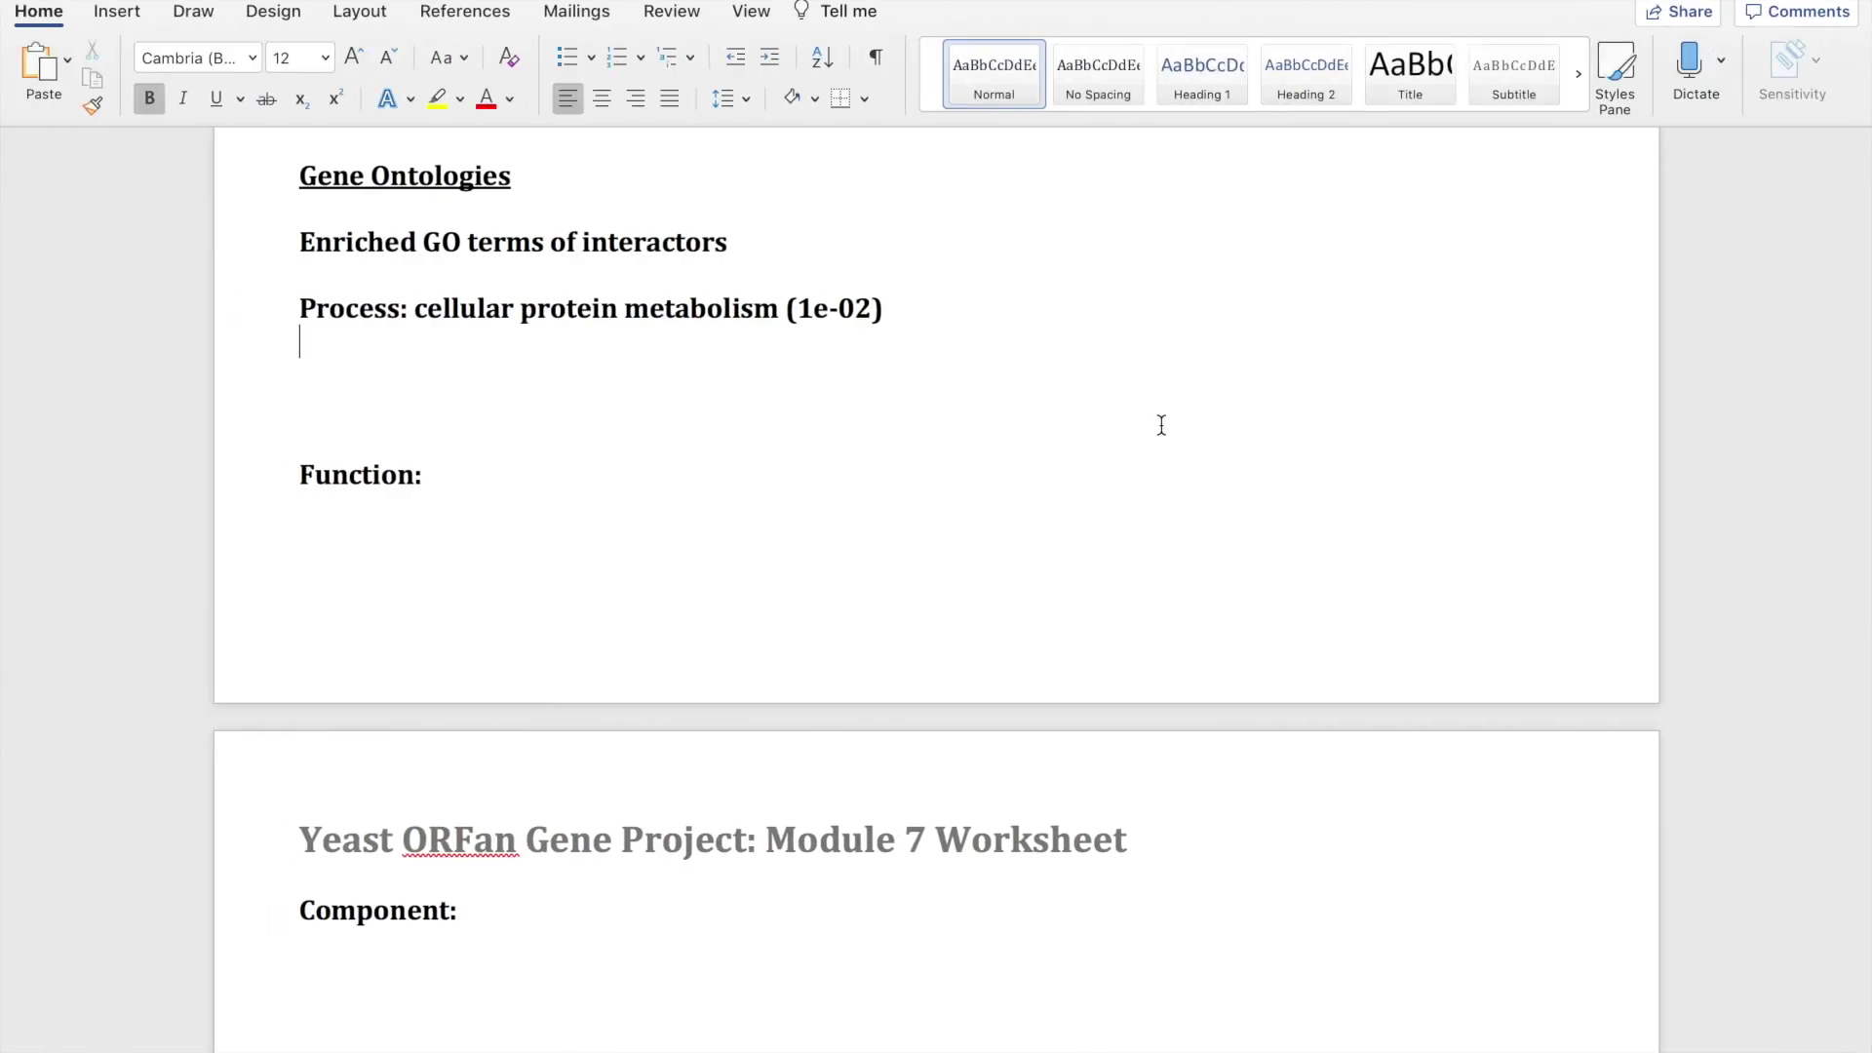
Add the second term 'protein metabolism (1e-02)'.
type("proti")
key("BackSpace")
key("BackSpace")
type("e")
key("BackSpace")
type("tein metabo")
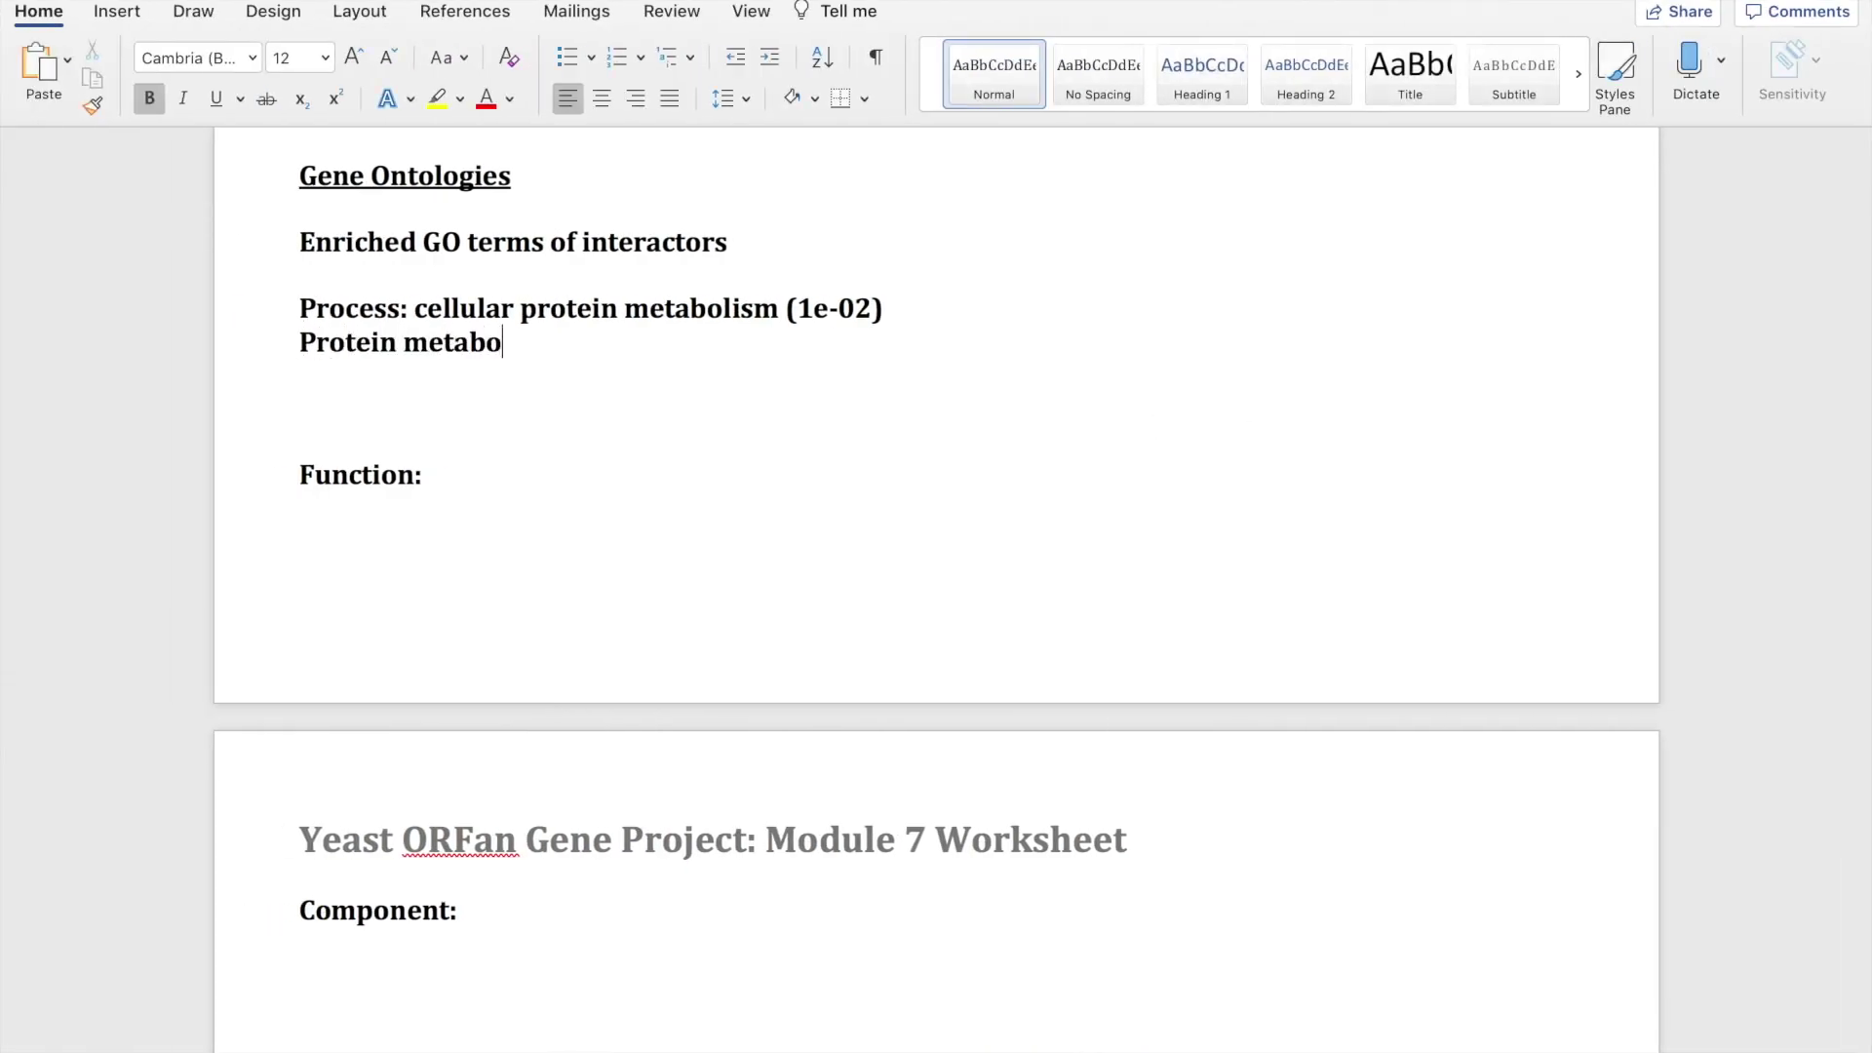
type("lism (")
key("ctrl+Right")
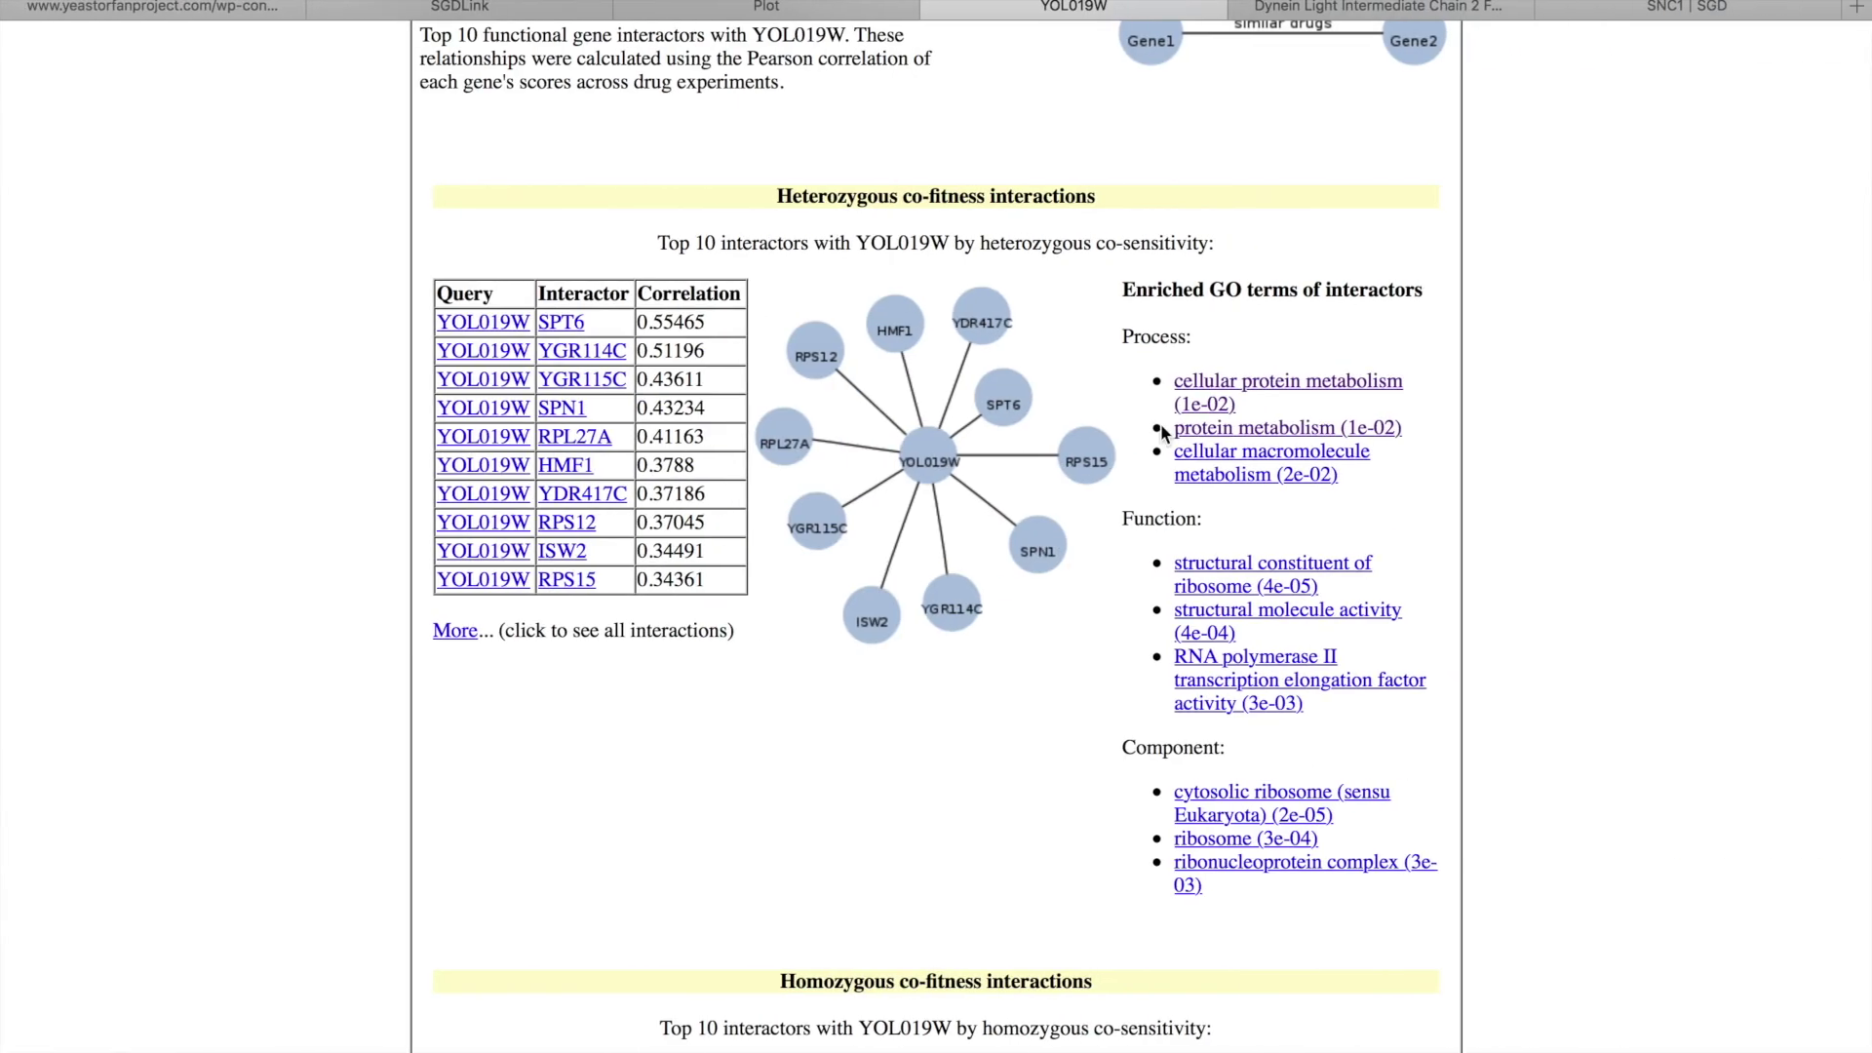
key("ctrl+Left")
type("1e-02)")
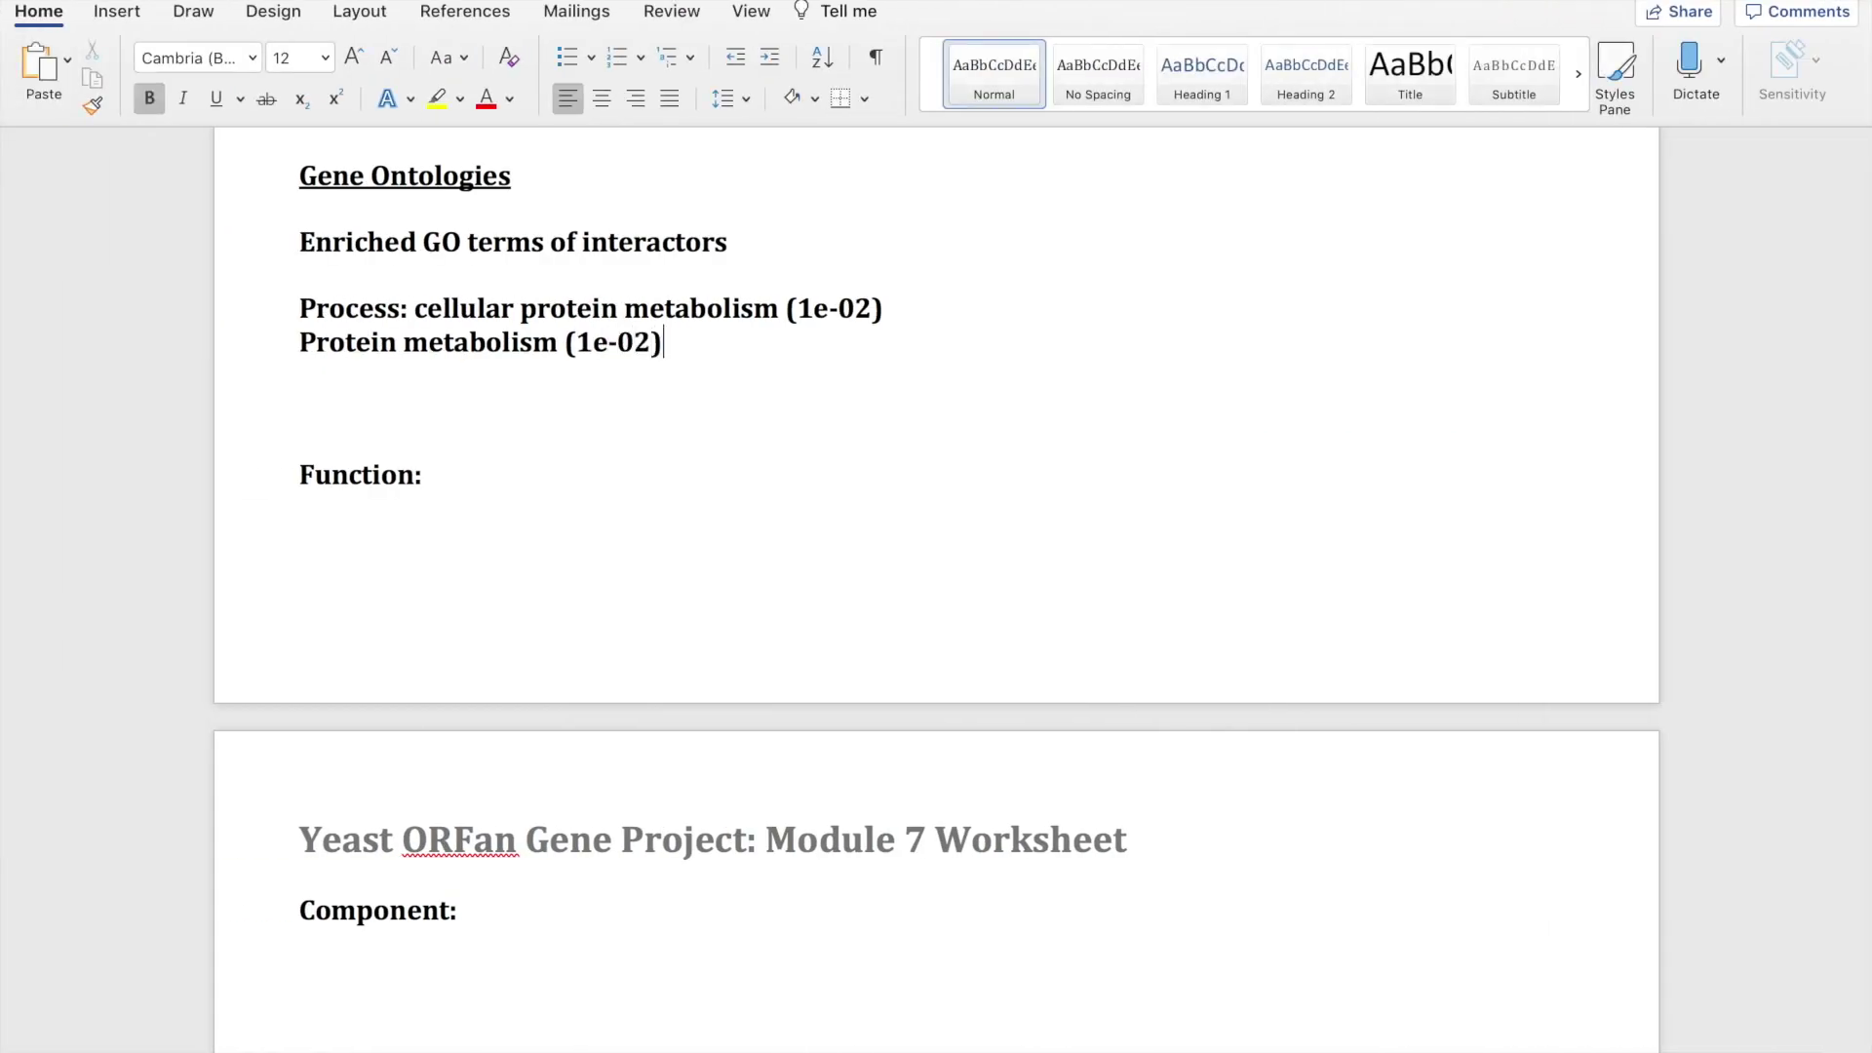
key("ctrl+Right")
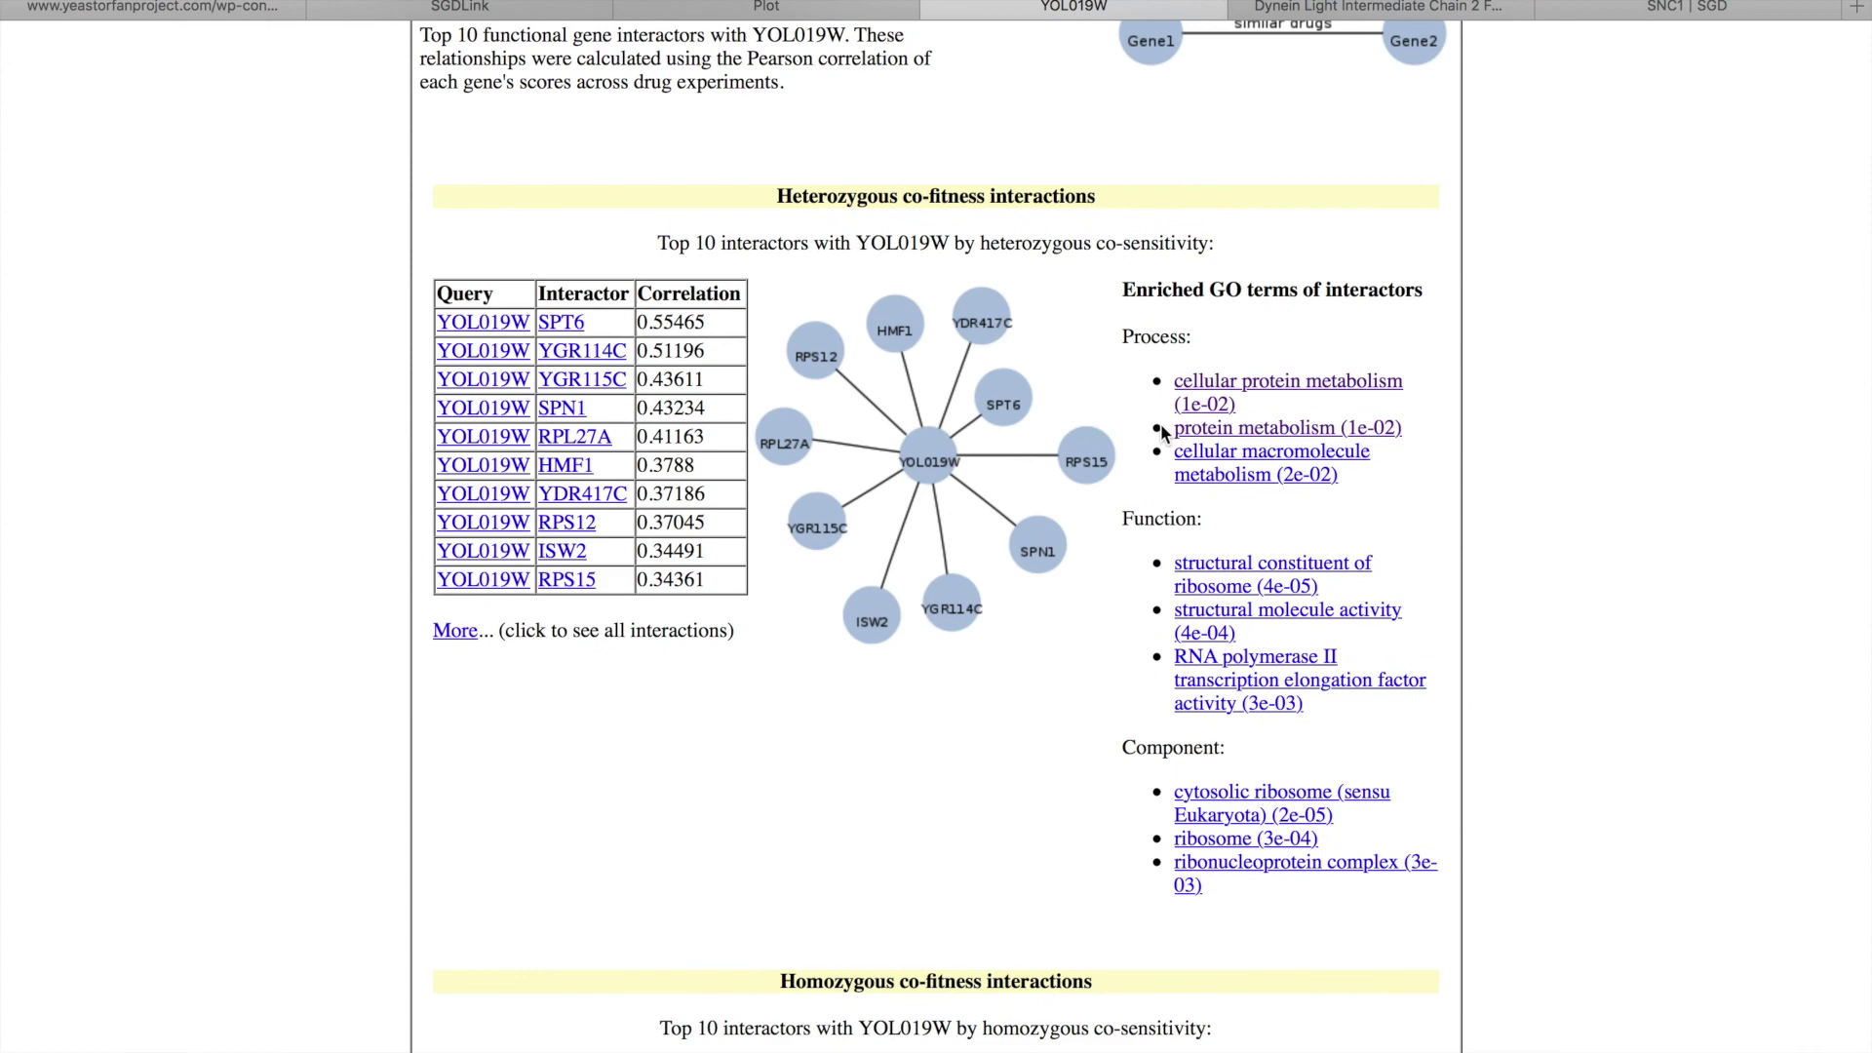
key("ctrl+Left")
Add 'cellular macromolecule metabolism' as the third term on a new line.
key("Return")
type("el")
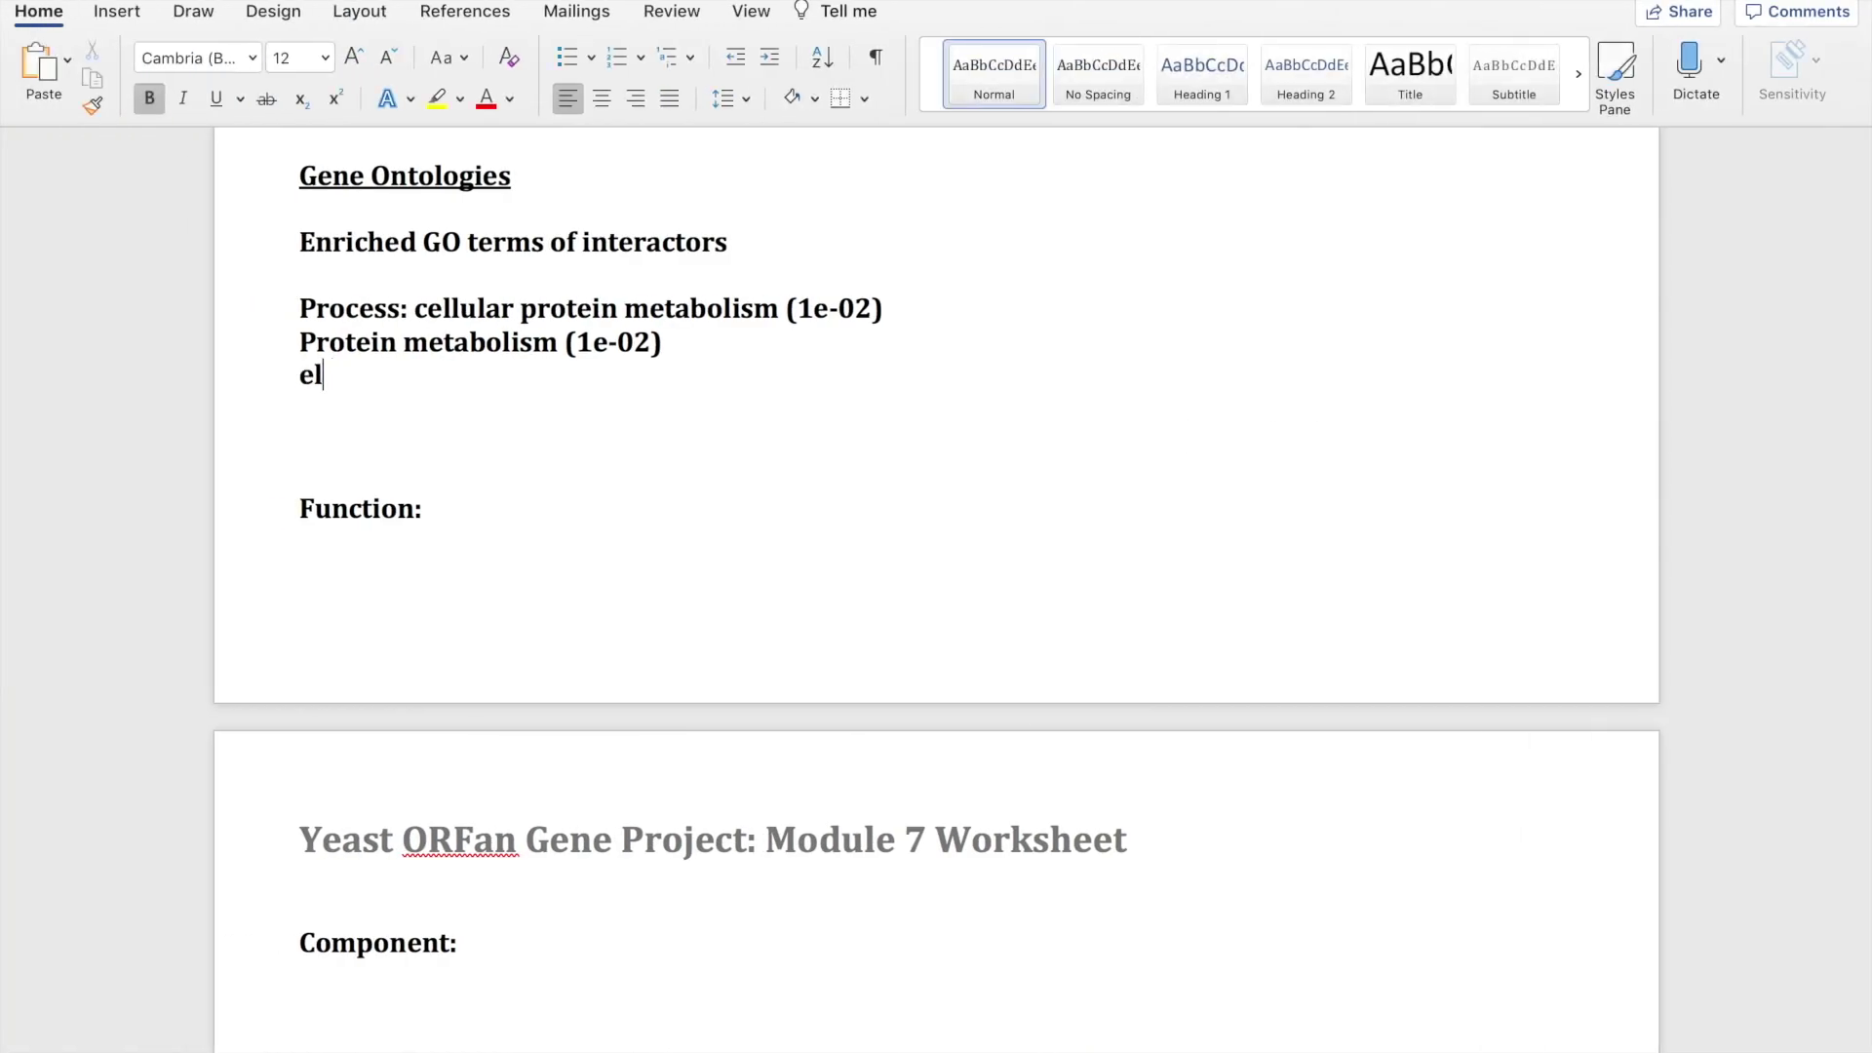
key("BackSpace")
key("BackSpace")
type("cellular m")
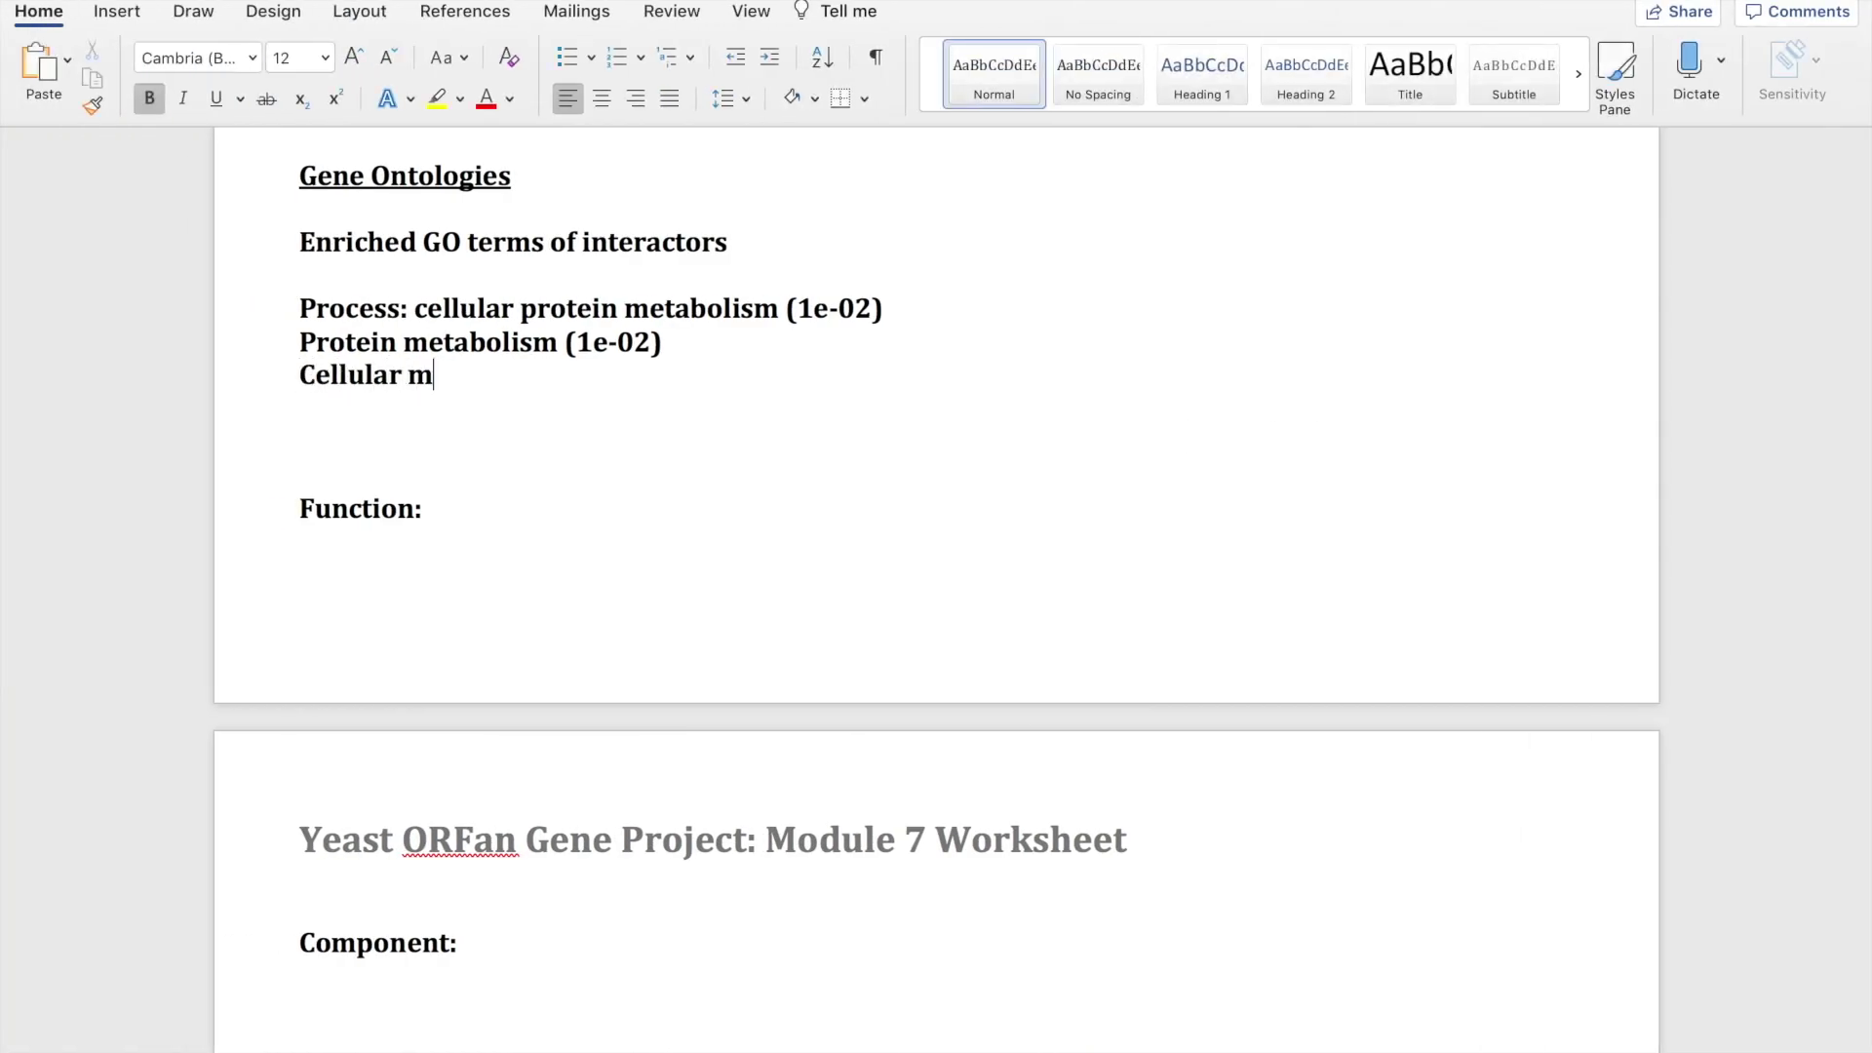
type("acromolecule metab")
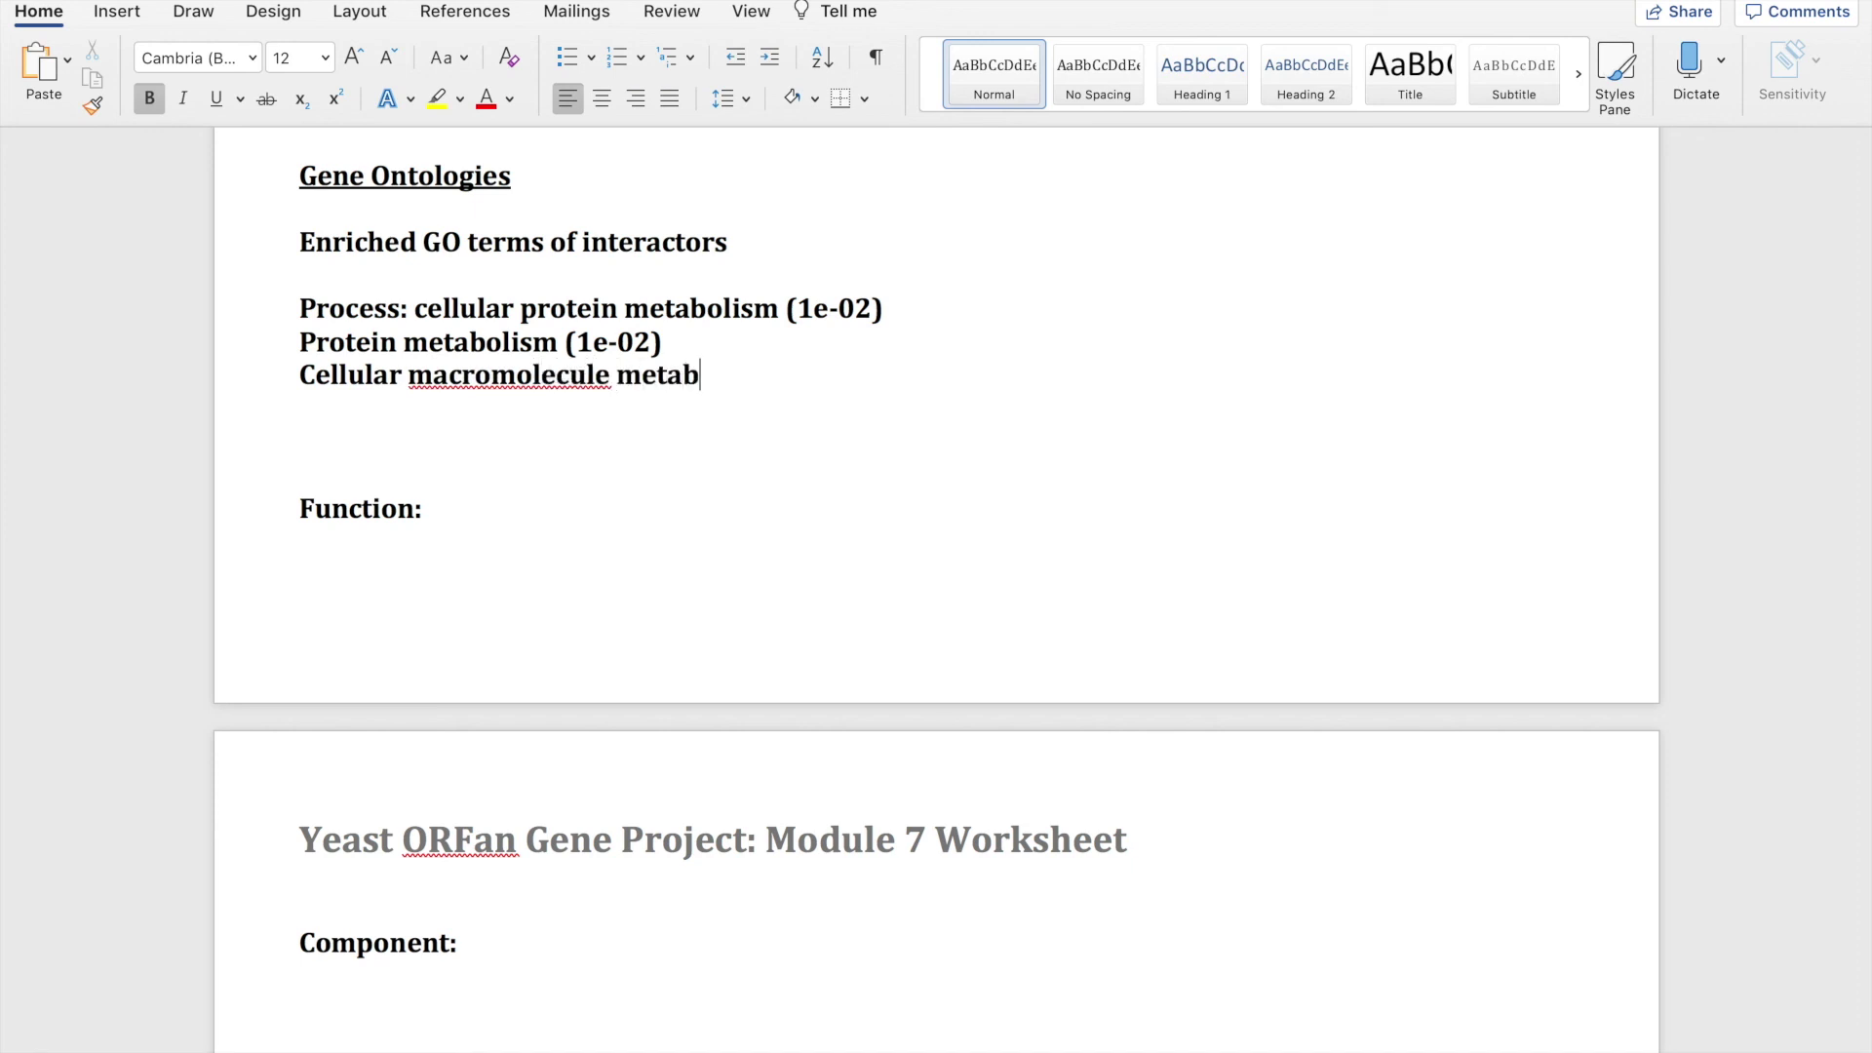
type("olism")
right_click(527, 385)
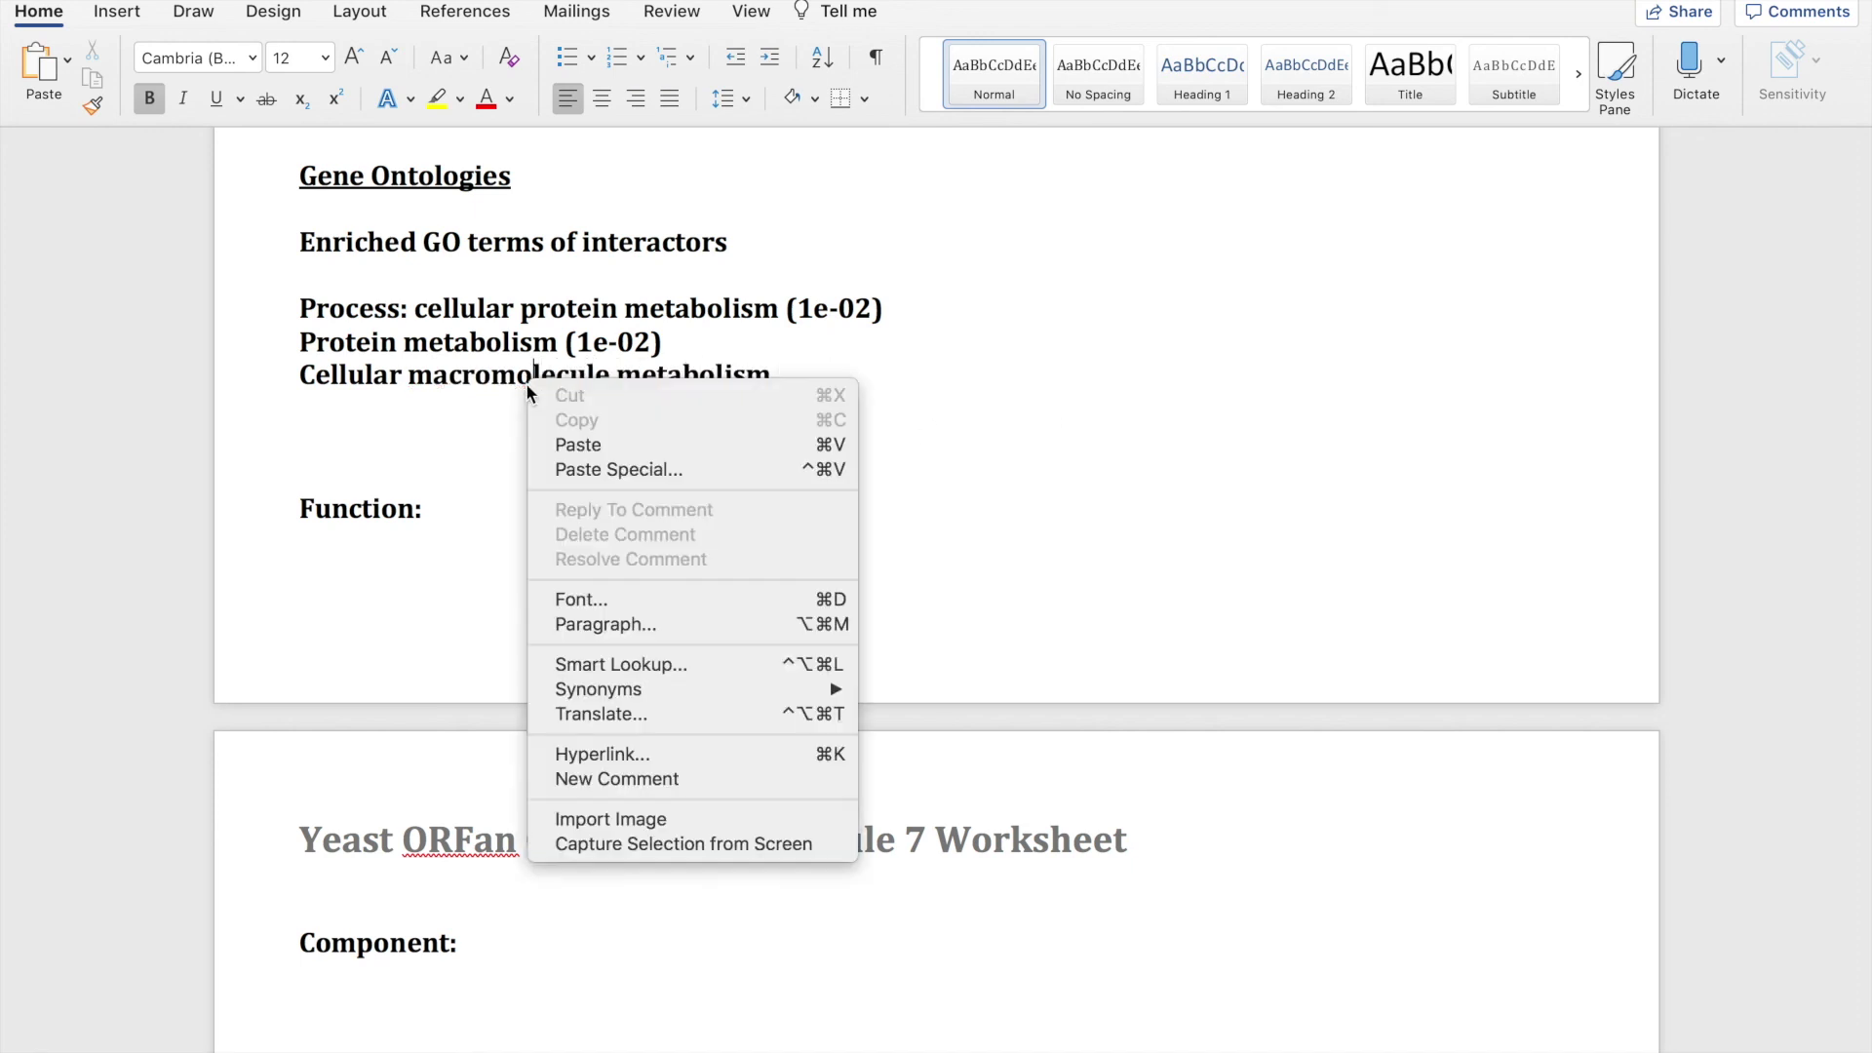
left_click(848, 371)
key("ctrl+Right")
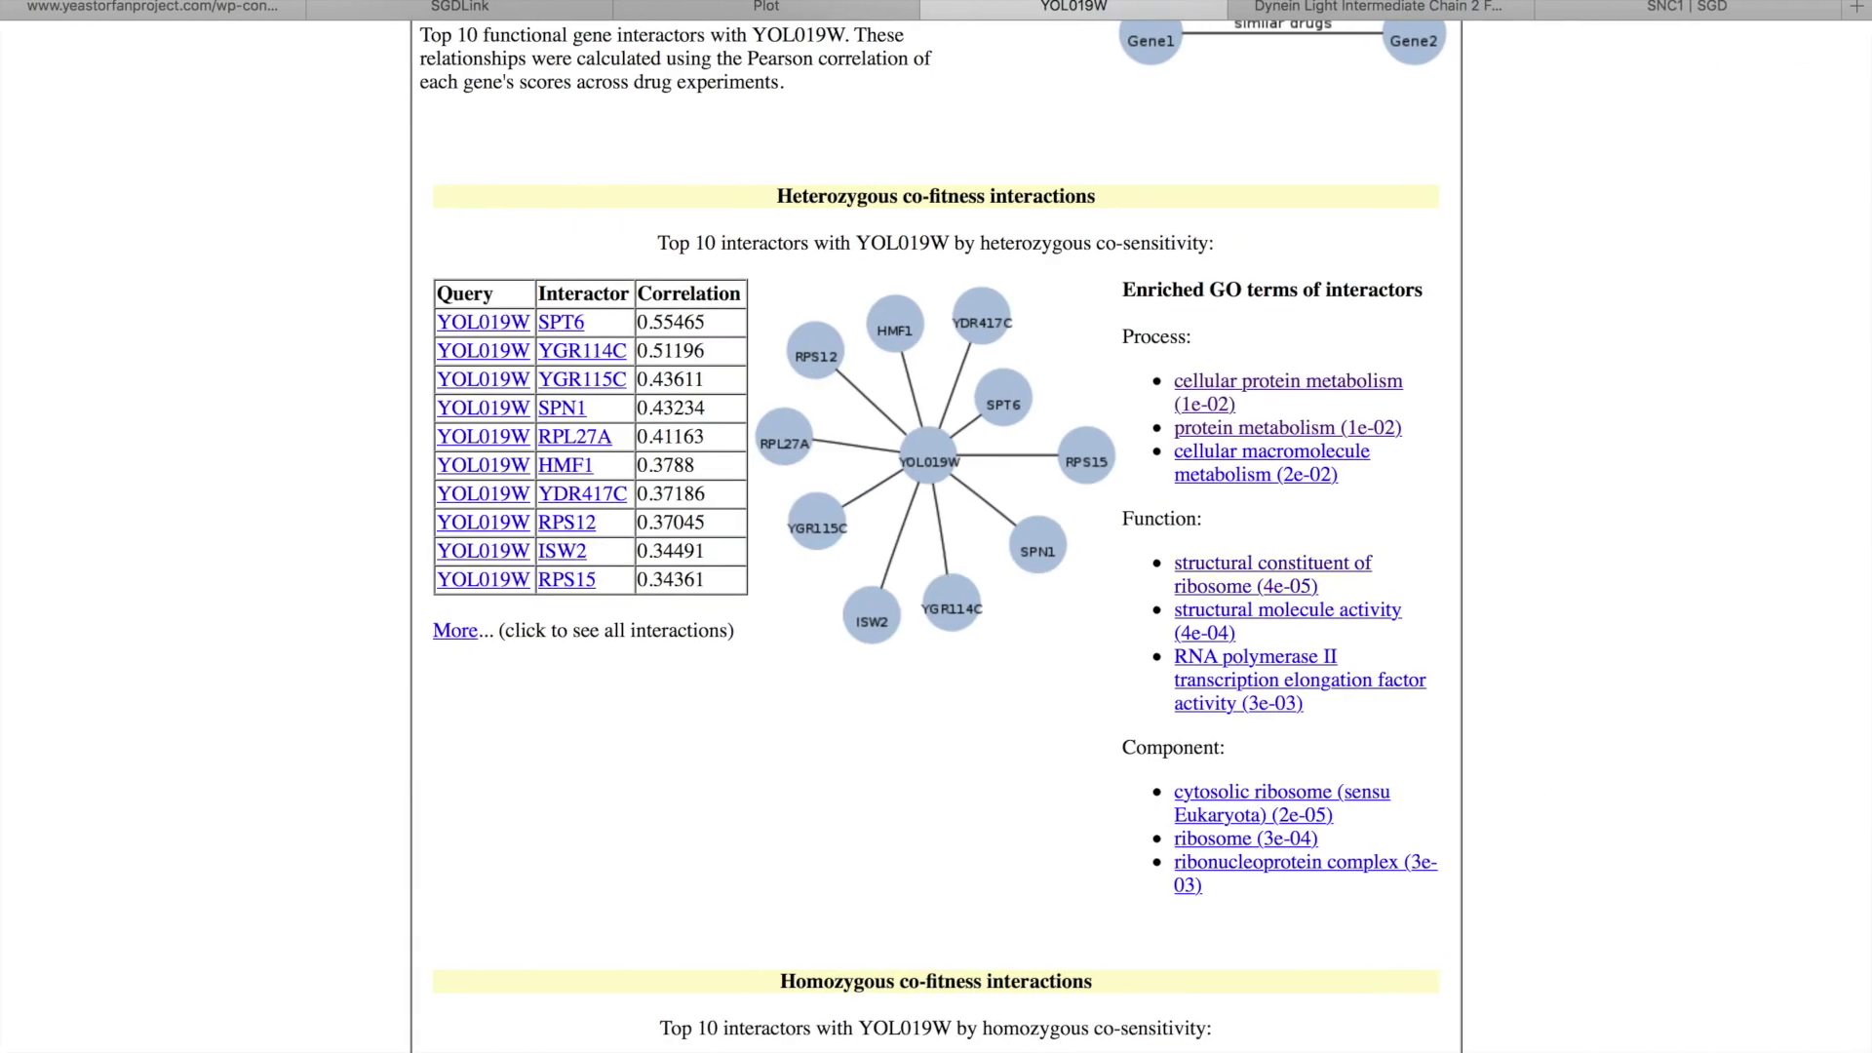
key("ctrl+Left")
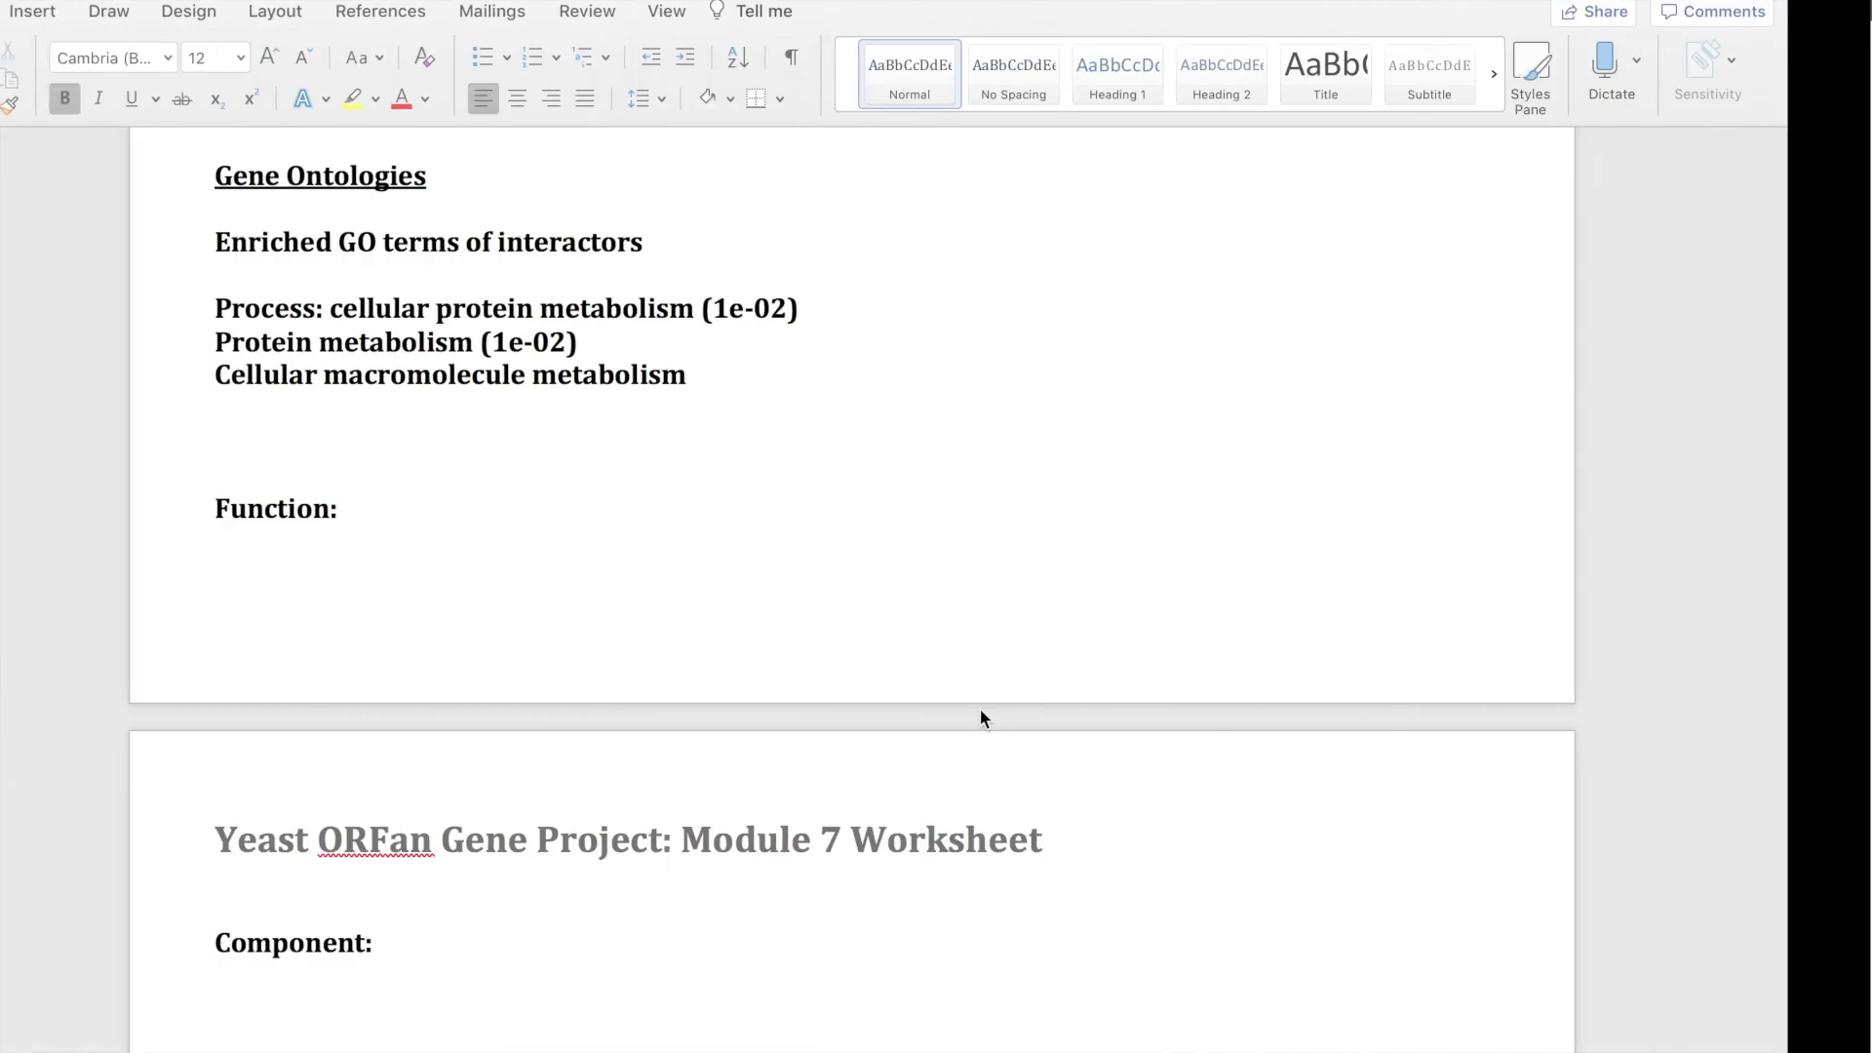
scroll(980, 708, "down", 10)
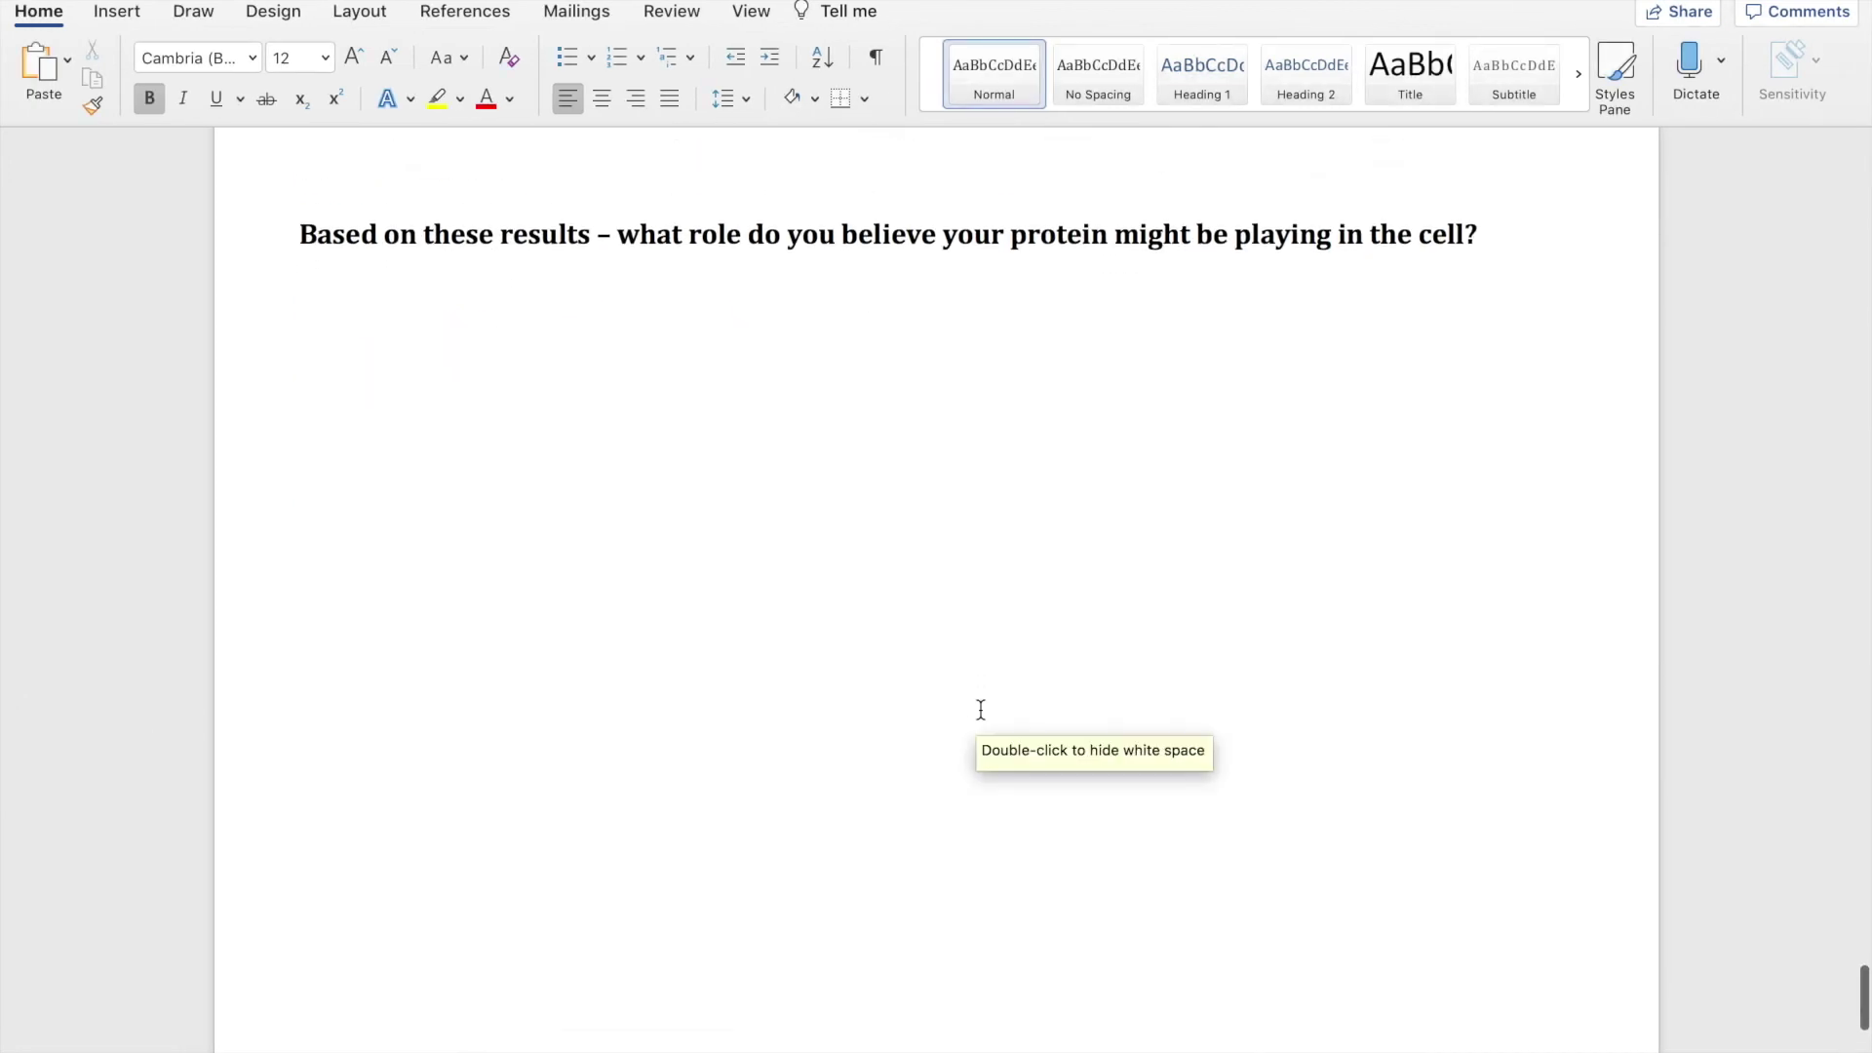
Break the line before 'cellular' so the first GO term starts beneath Process:.
scroll(980, 708, "up", 5)
scroll(874, 447, "up", 6)
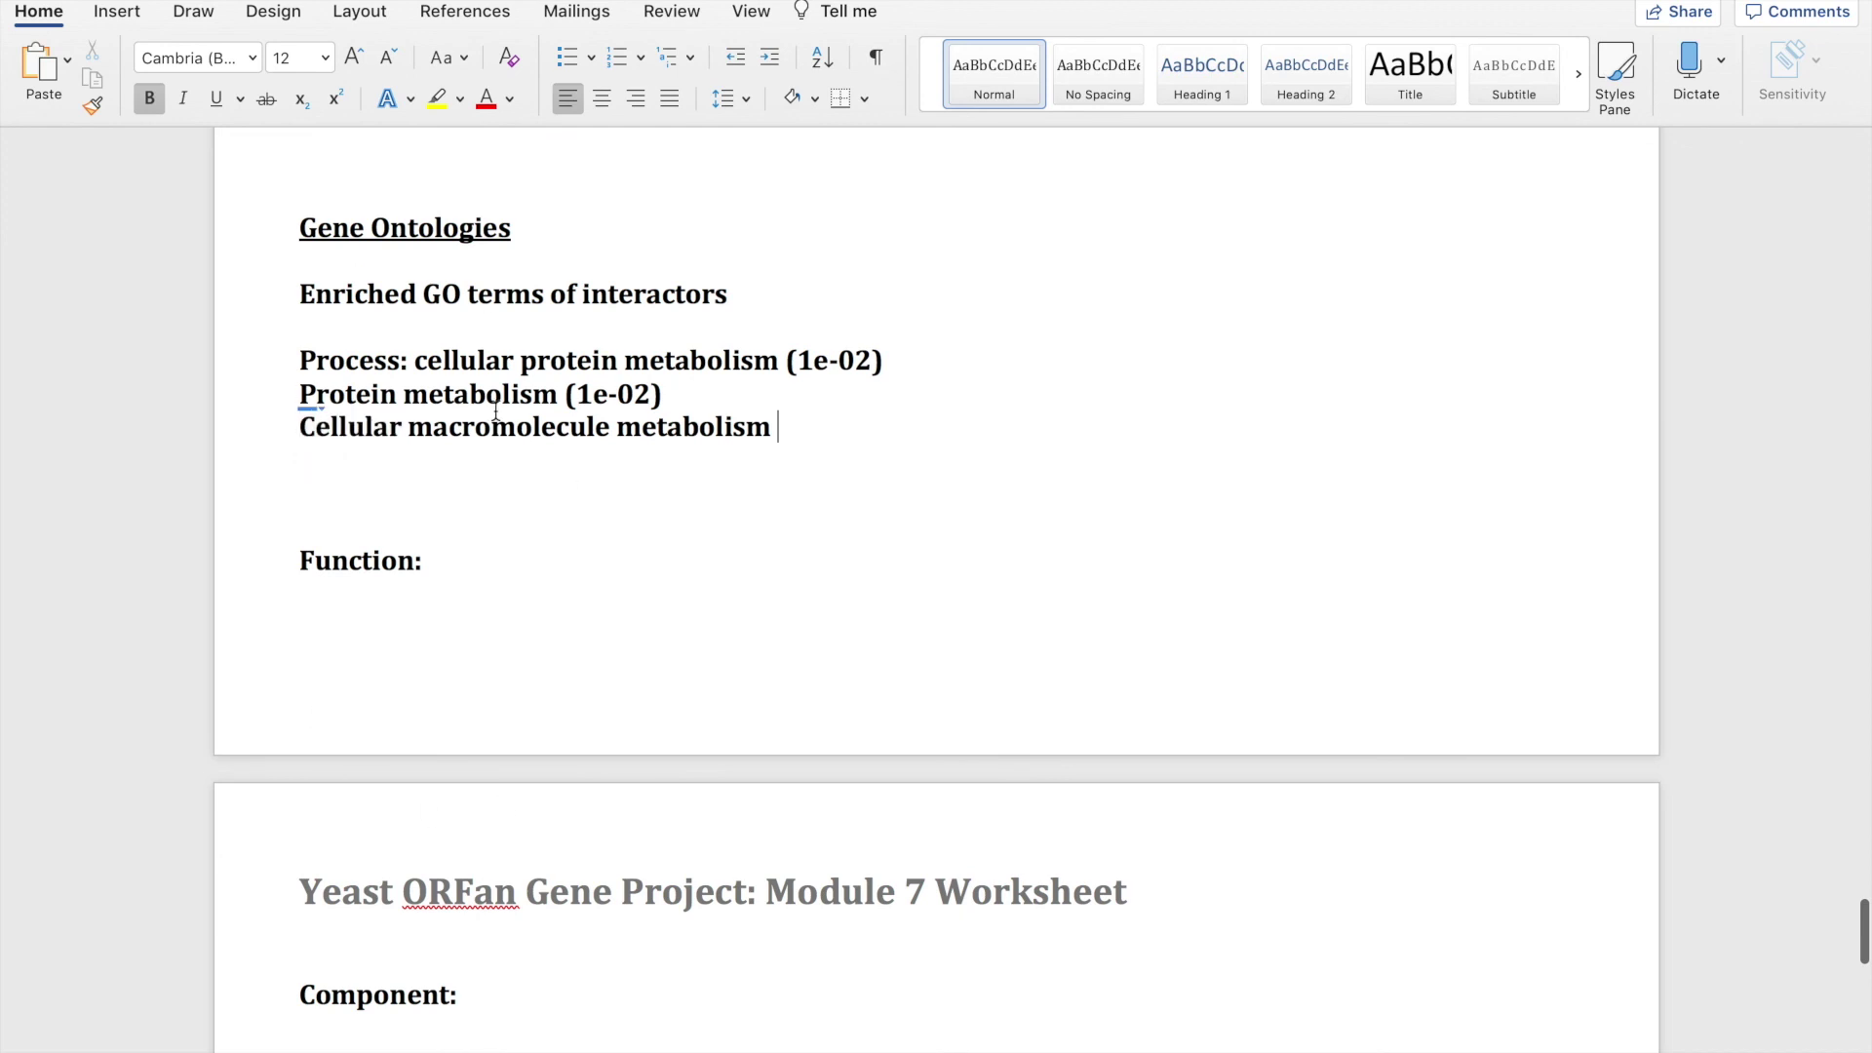
left_click(413, 363)
key("Return")
scroll(414, 364, "up", 8)
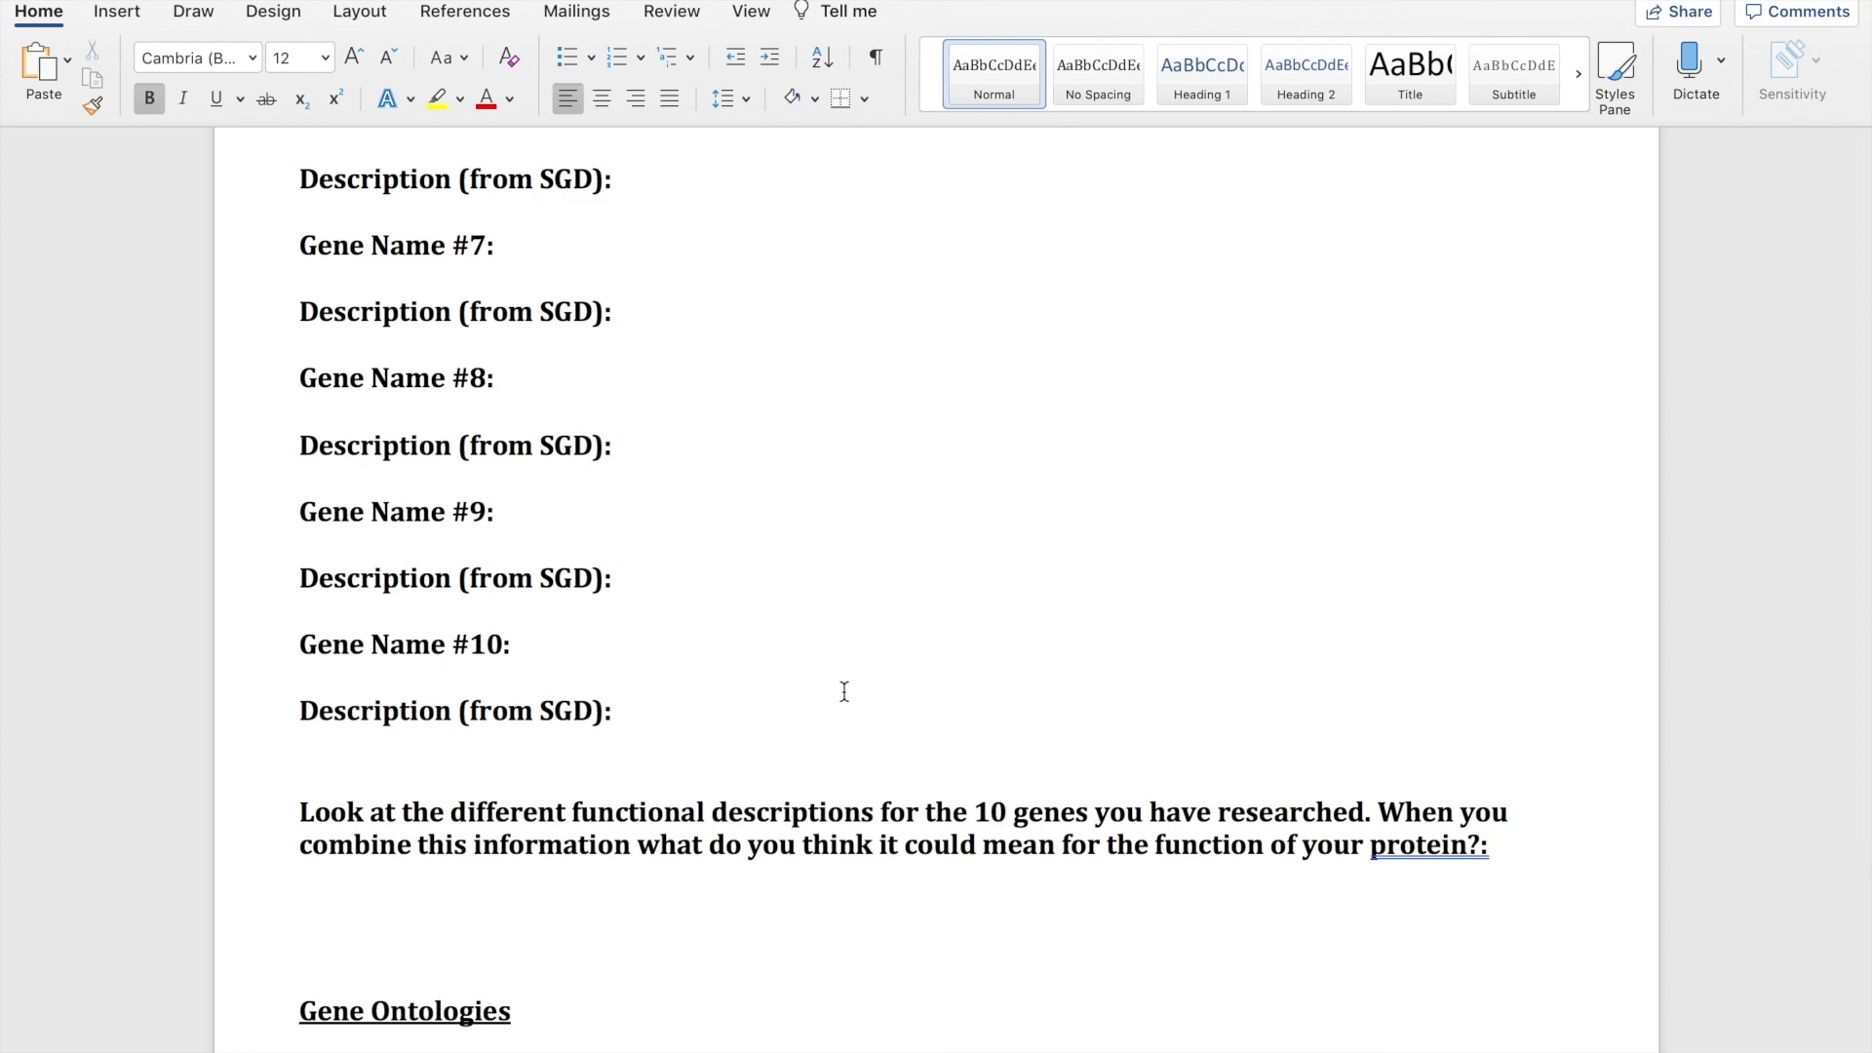
scroll(844, 691, "up", 12)
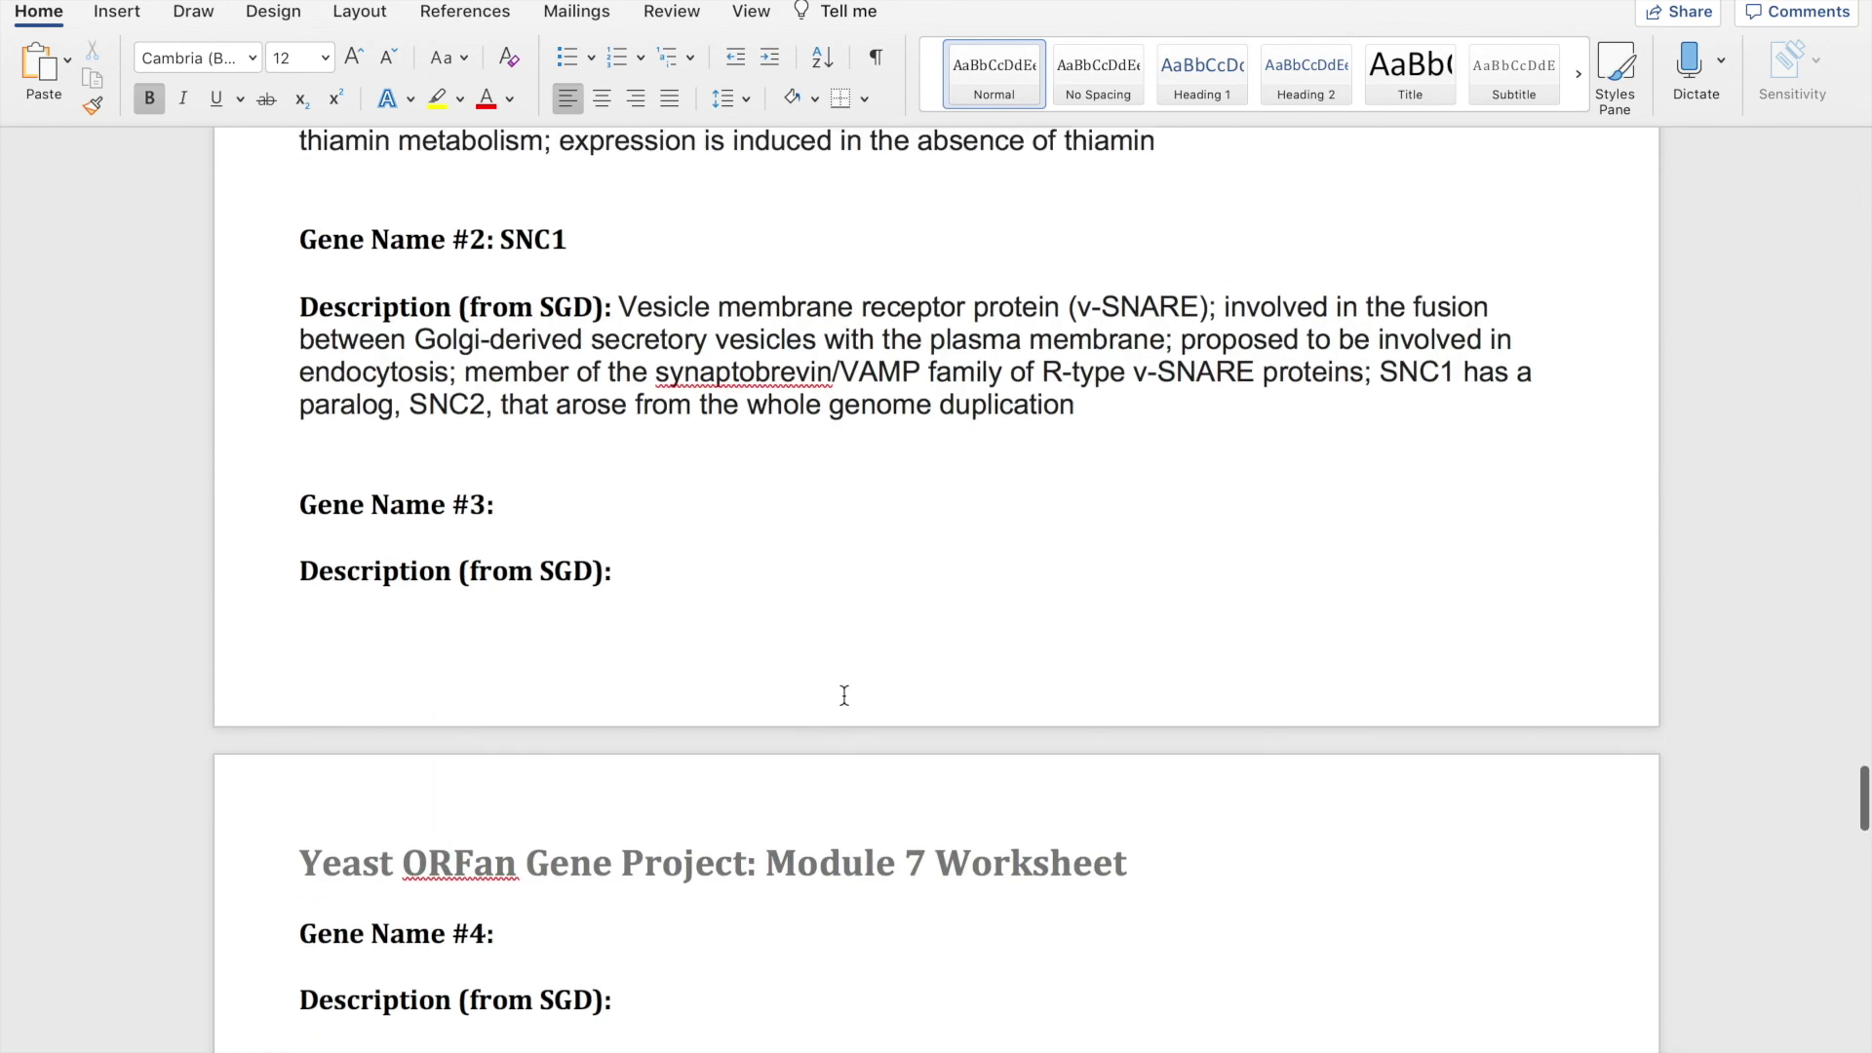
scroll(844, 694, "up", 10)
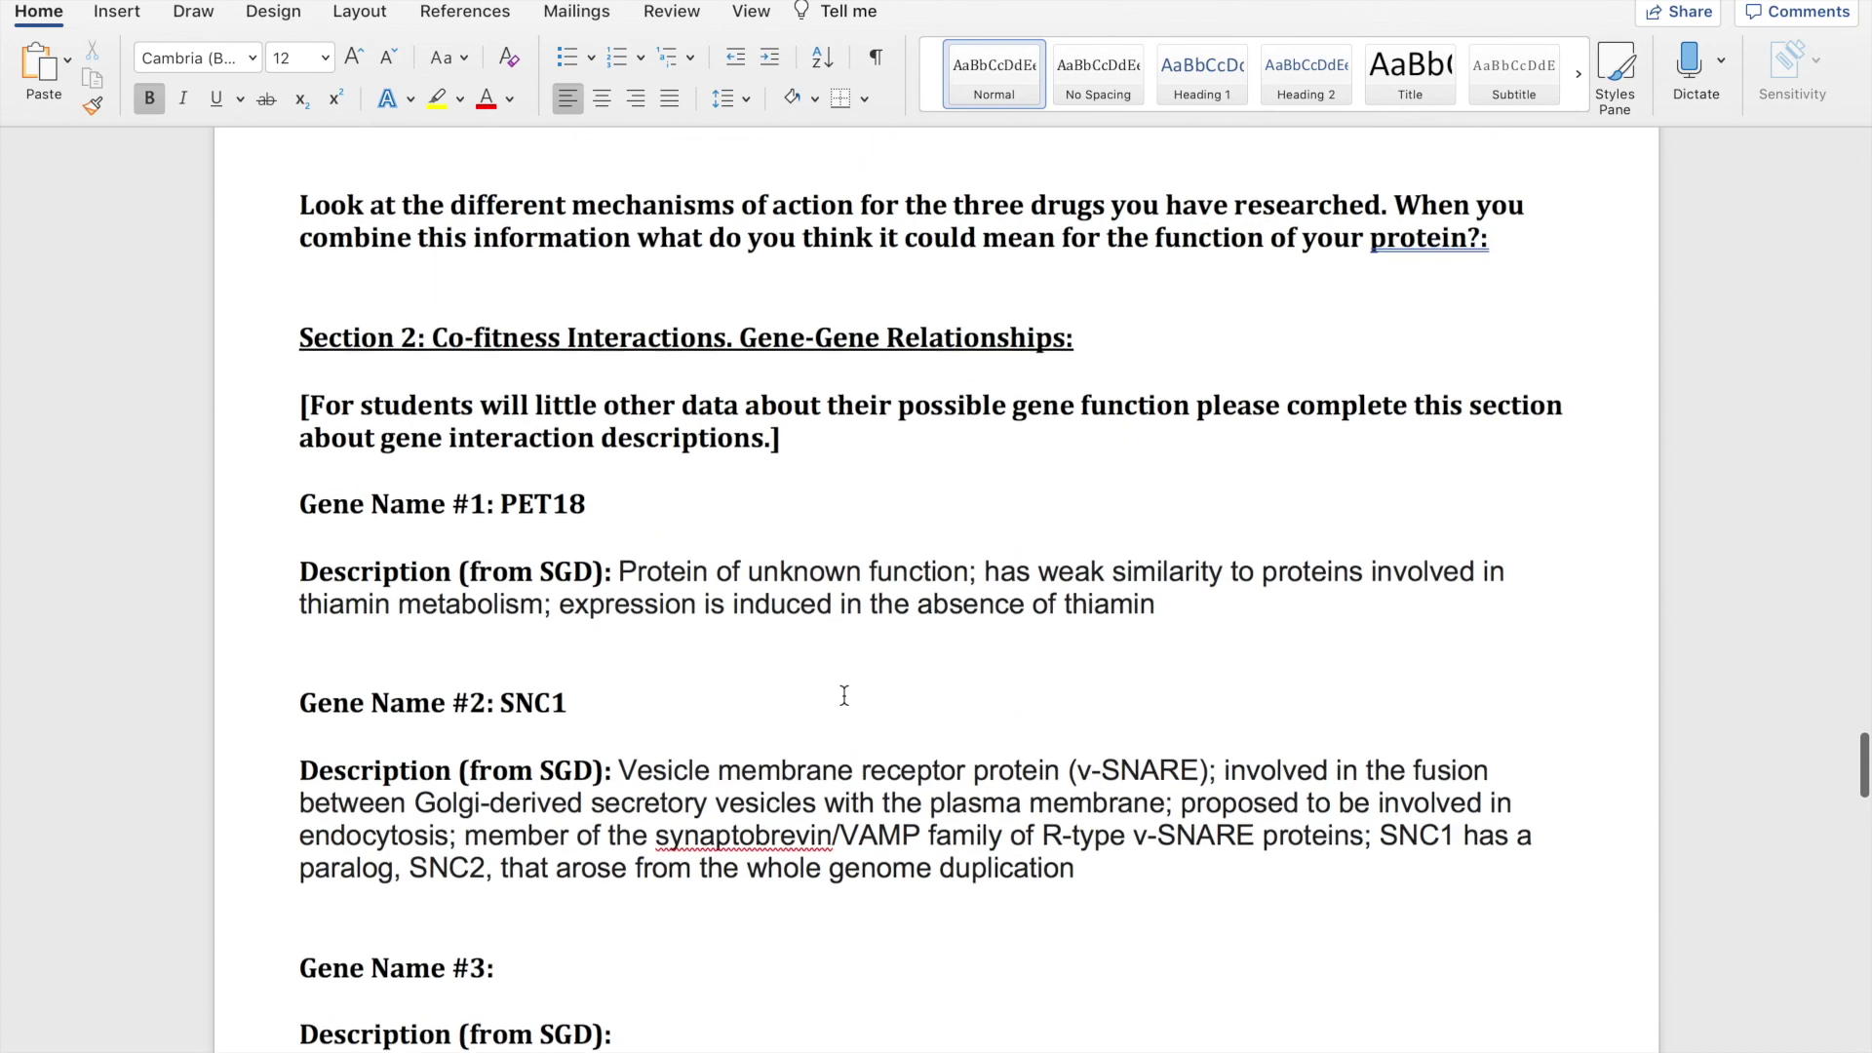
scroll(844, 695, "up", 12)
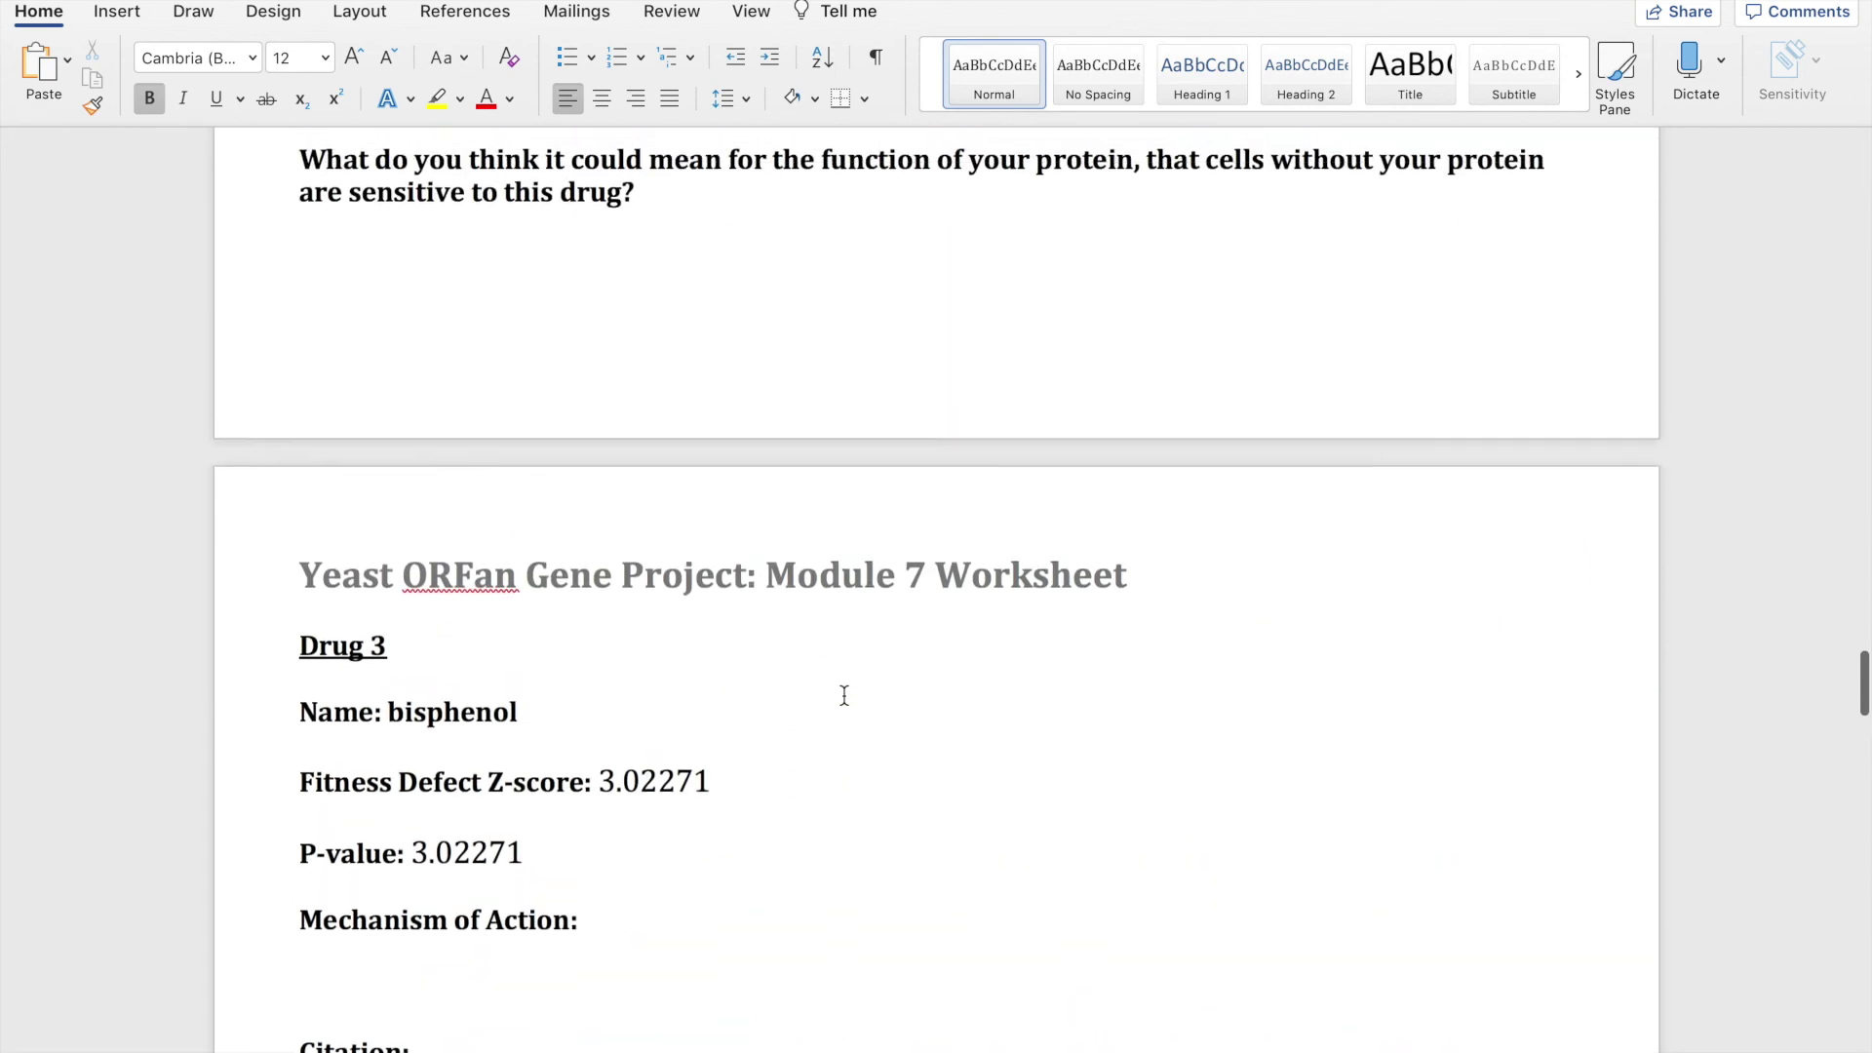
scroll(844, 694, "up", 15)
scroll(844, 674, "down", 15)
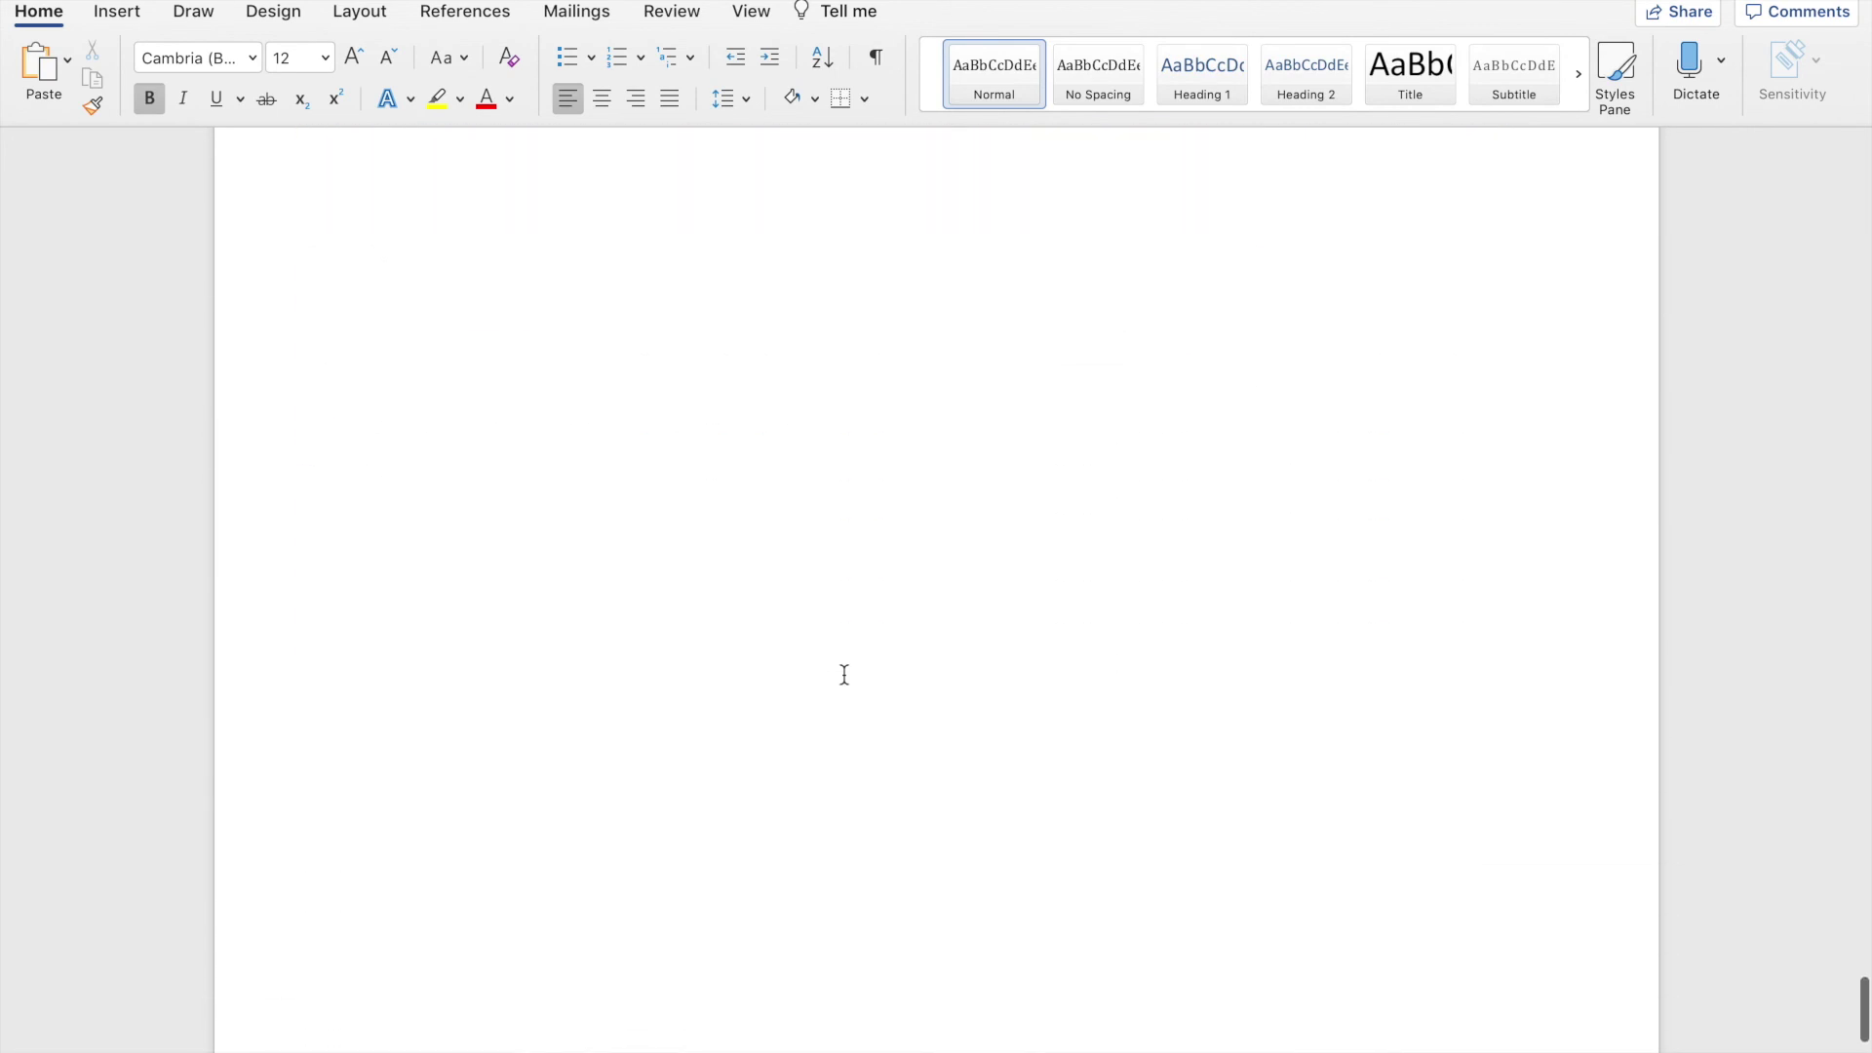
scroll(844, 674, "up", 4)
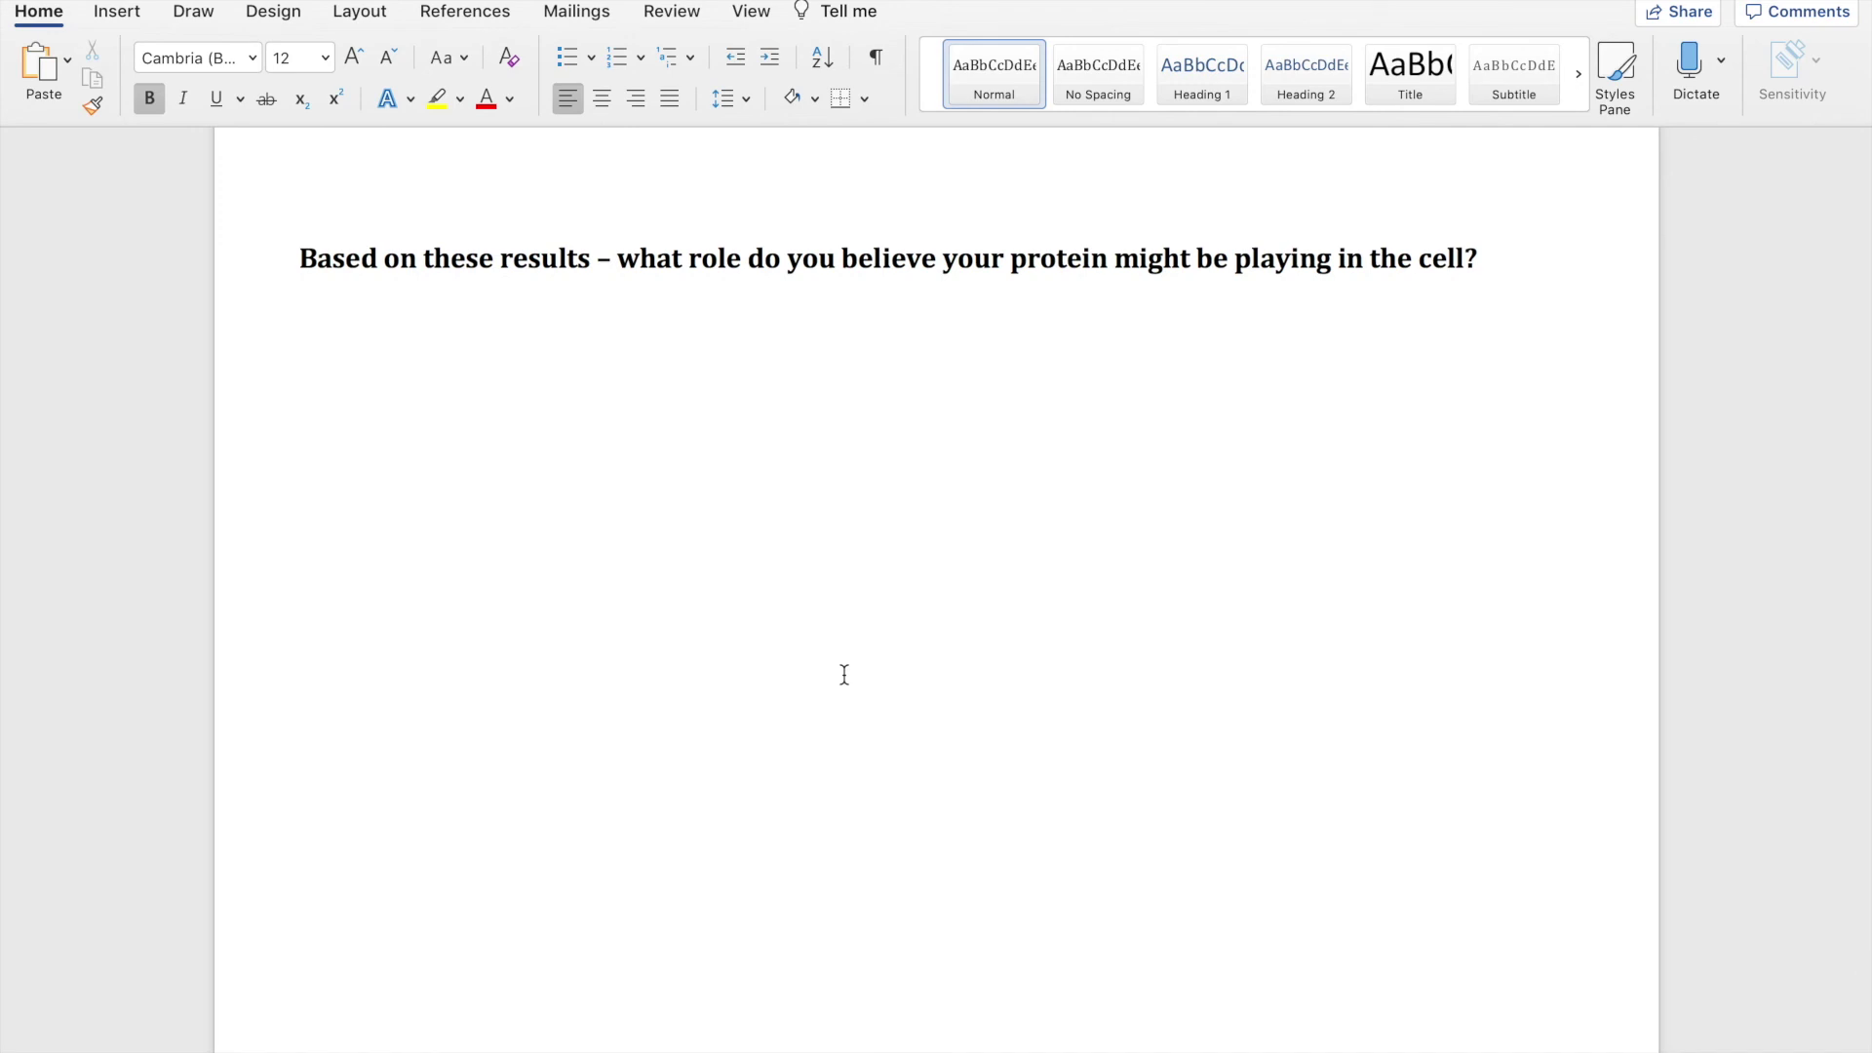